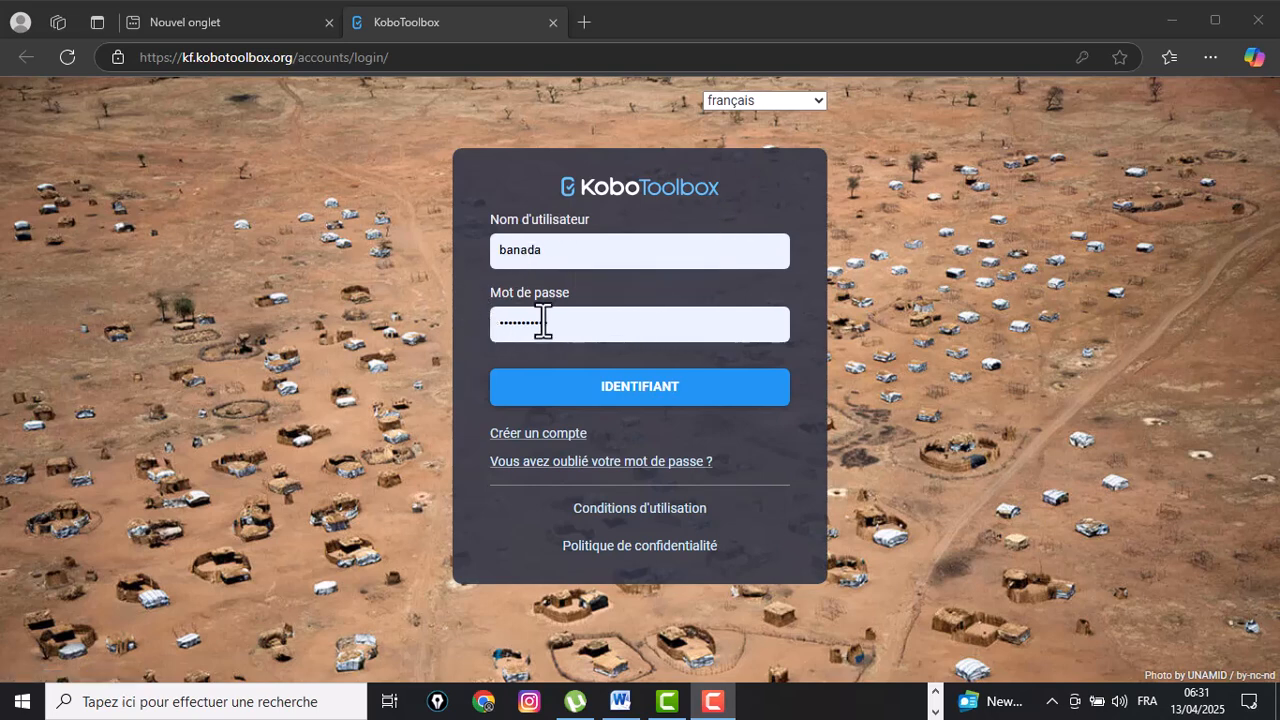
# Log in to the KoboToolbox account with the credentials already filled in
pyautogui.click(620, 398)
pyautogui.click(622, 398)
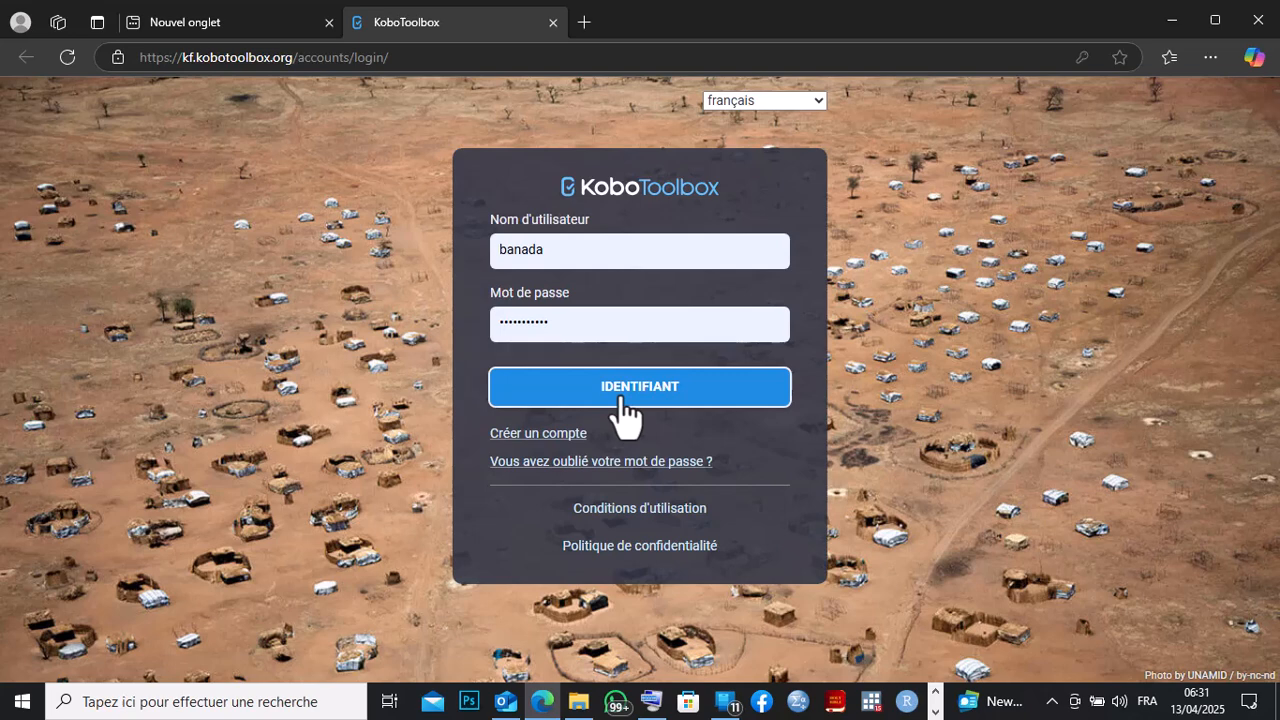
pyautogui.click(639, 398)
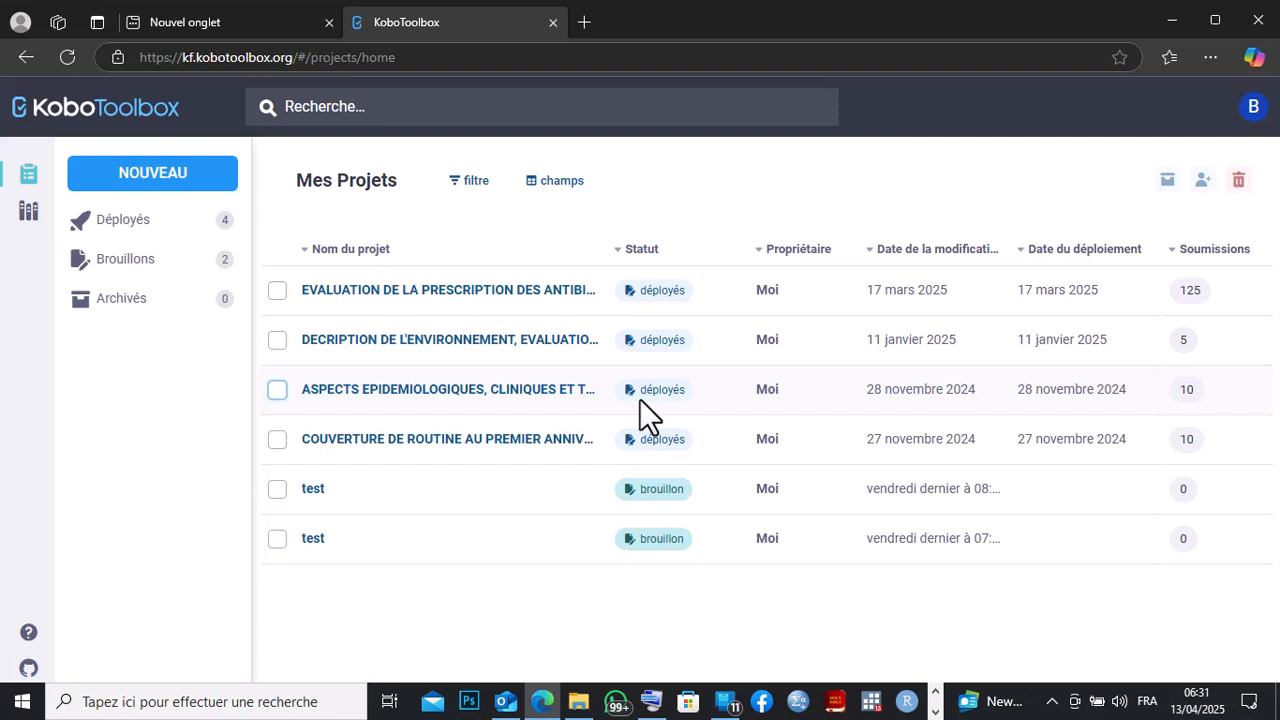
# Start a new project using the form builder as its source (Construction du formulaires)
pyautogui.click(151, 180)
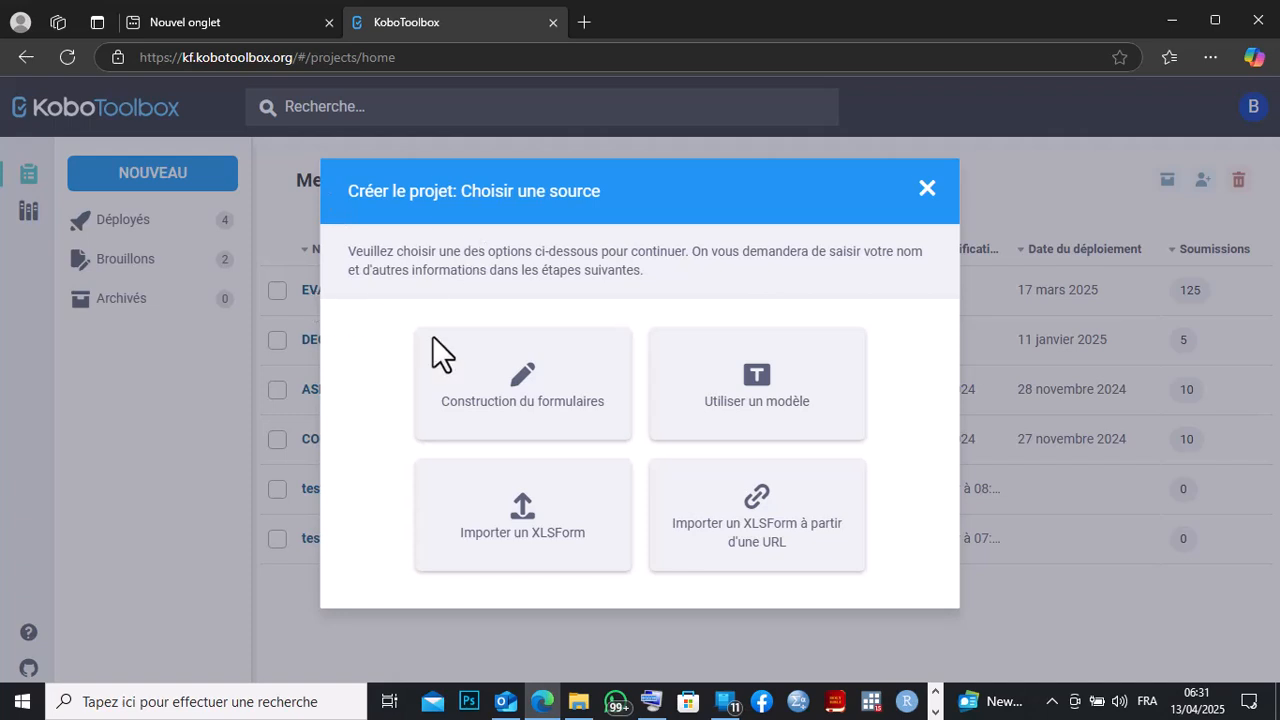
pyautogui.click(575, 378)
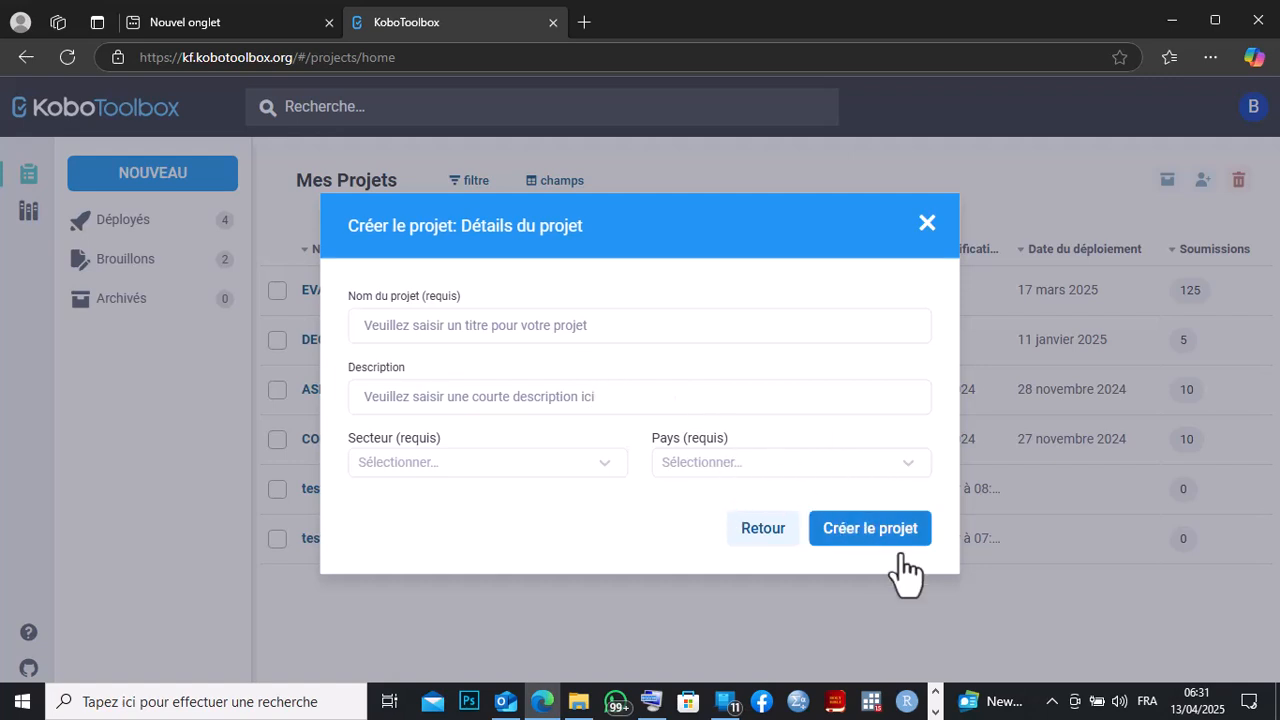
# Switch to the Word document and copy the full study title from the banner on its cover page
pyautogui.click(935, 712)
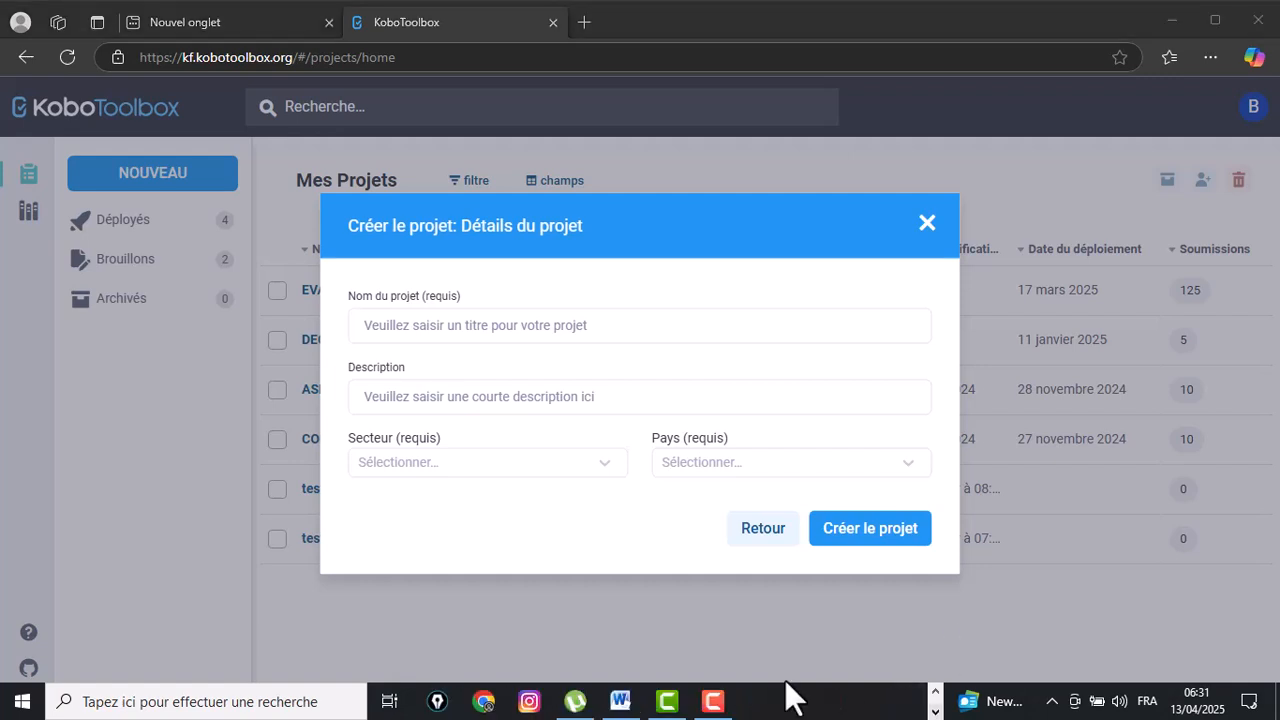
pyautogui.click(628, 700)
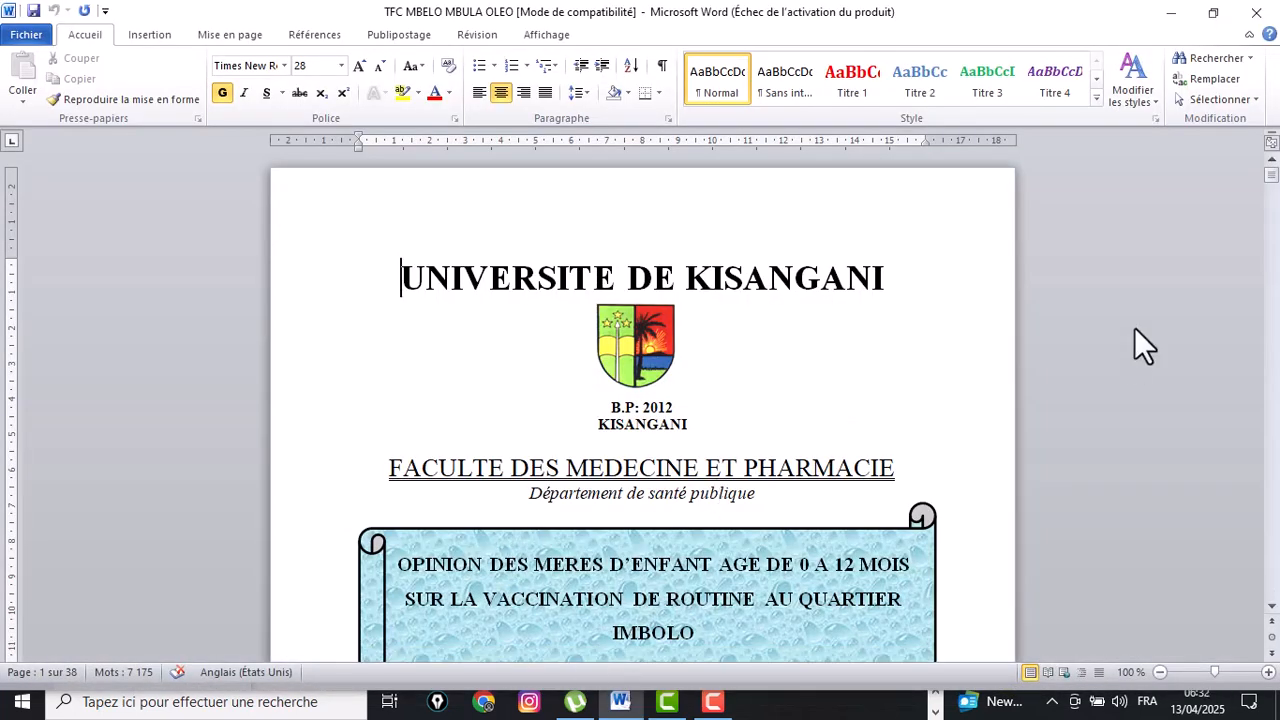
pyautogui.moveTo(1268, 180); pyautogui.dragTo(1269, 184)
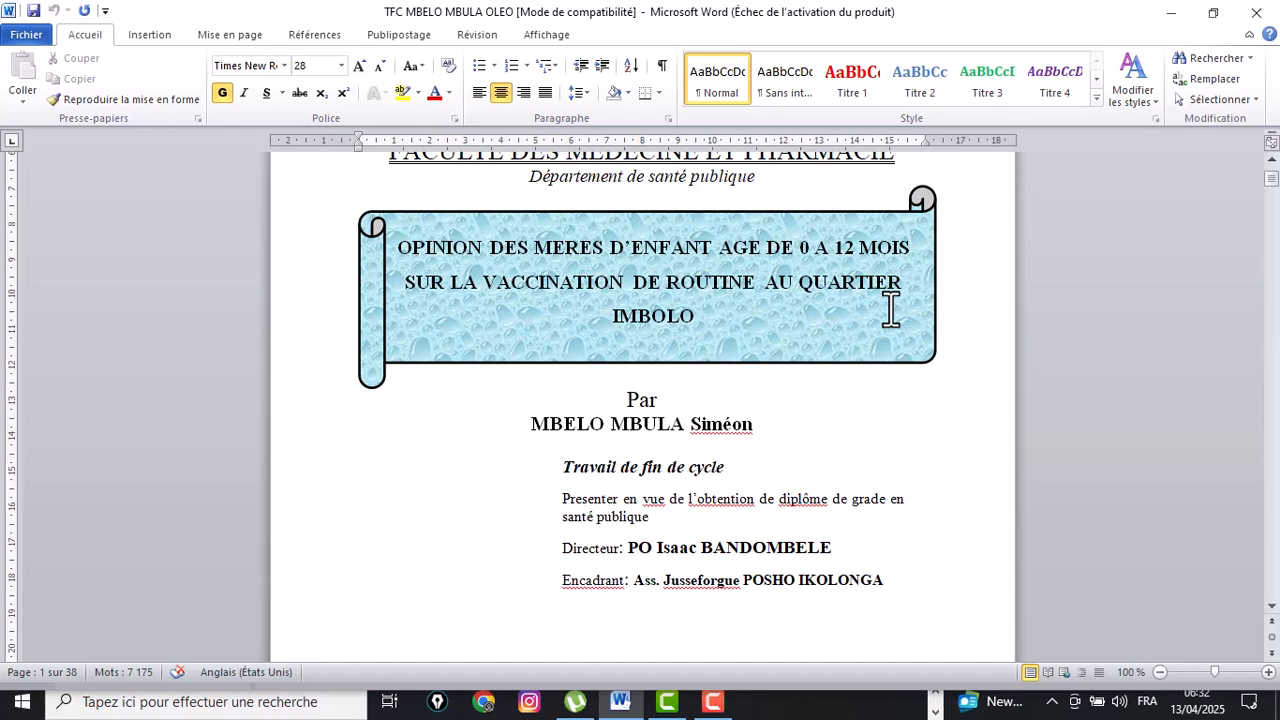
pyautogui.click(702, 322)
pyautogui.keyDown('shift'); pyautogui.click(402, 245); pyautogui.keyUp('shift')
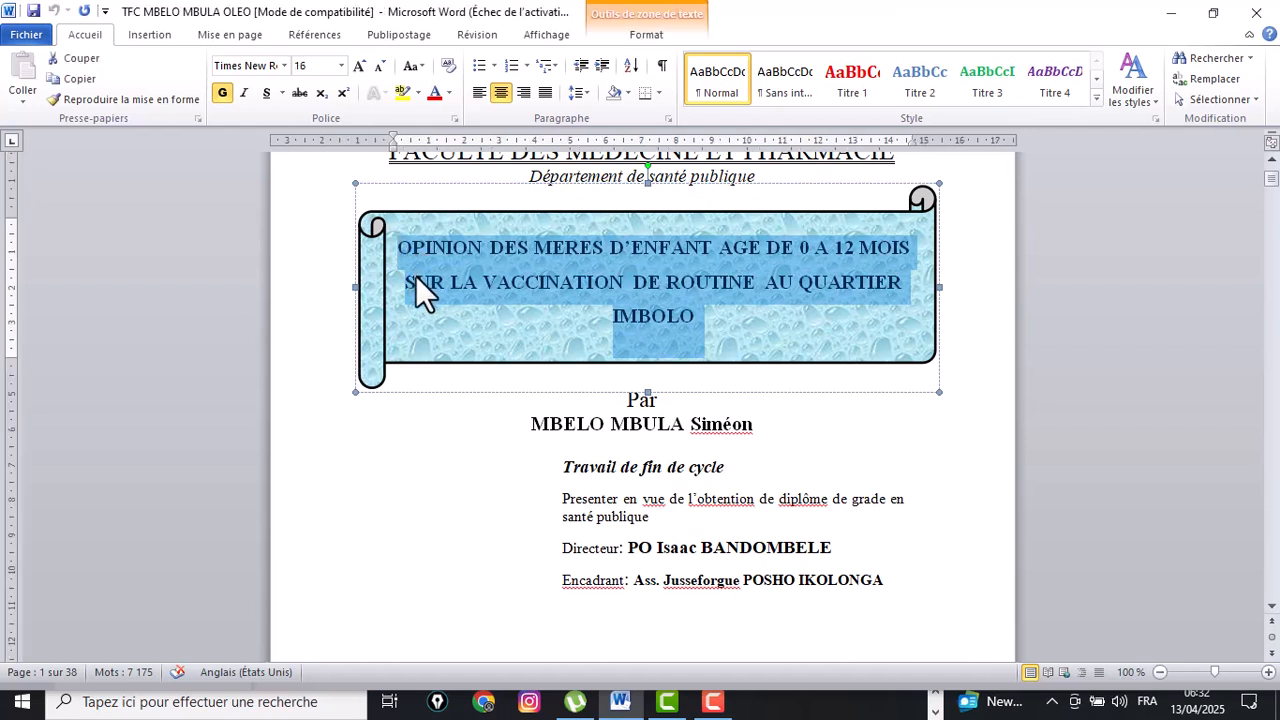
pyautogui.rightClick(415, 275)
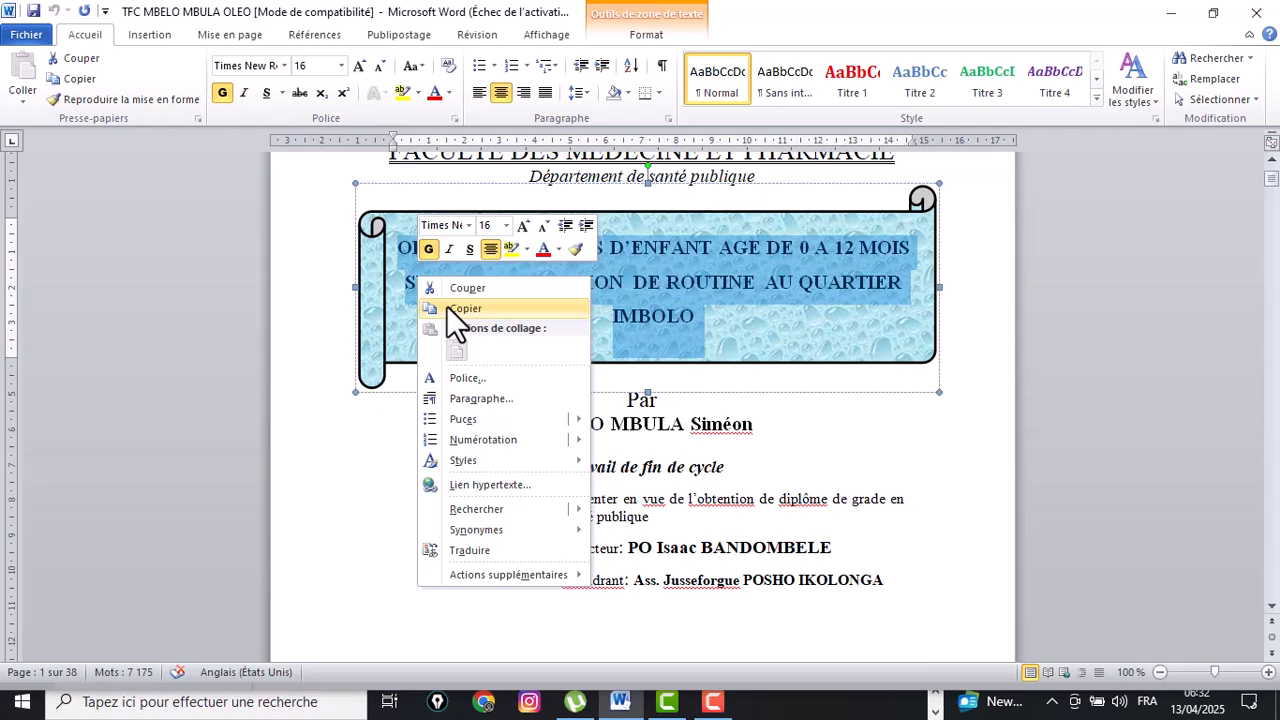
pyautogui.click(446, 306)
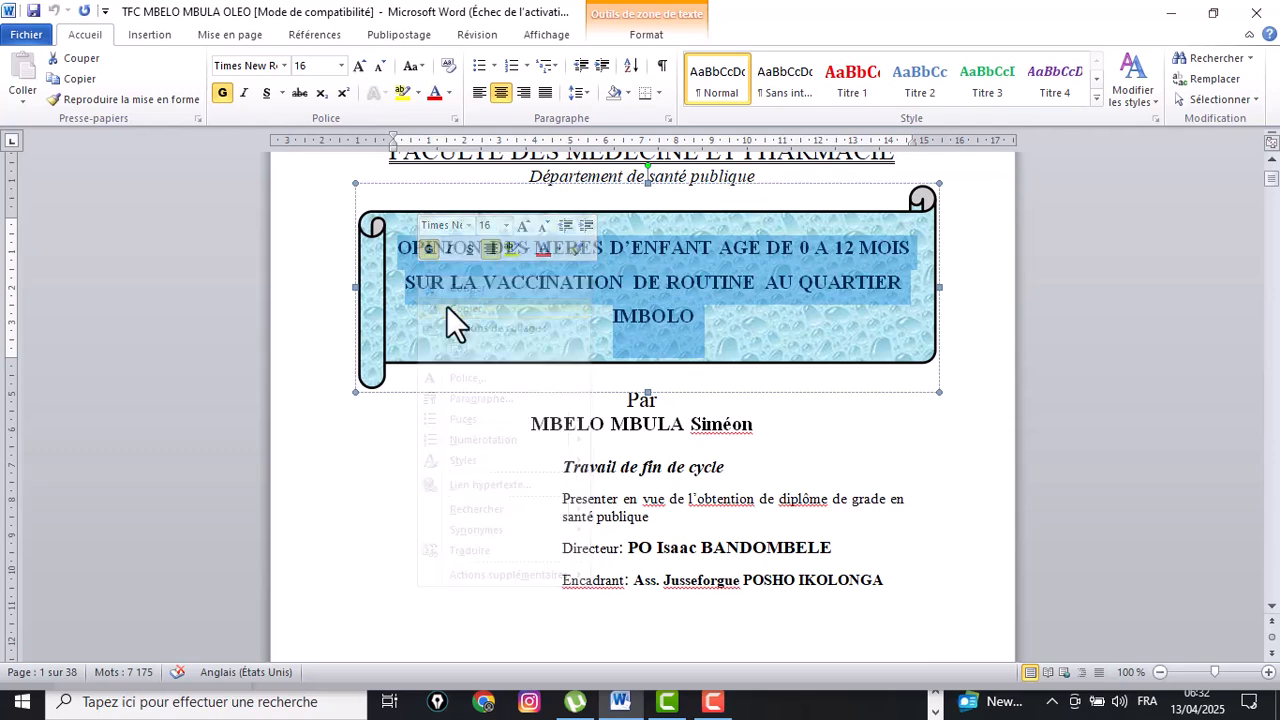
# Return to KoboToolbox in the browser and paste the copied study title as the project name
pyautogui.click(932, 707)
pyautogui.click(934, 710)
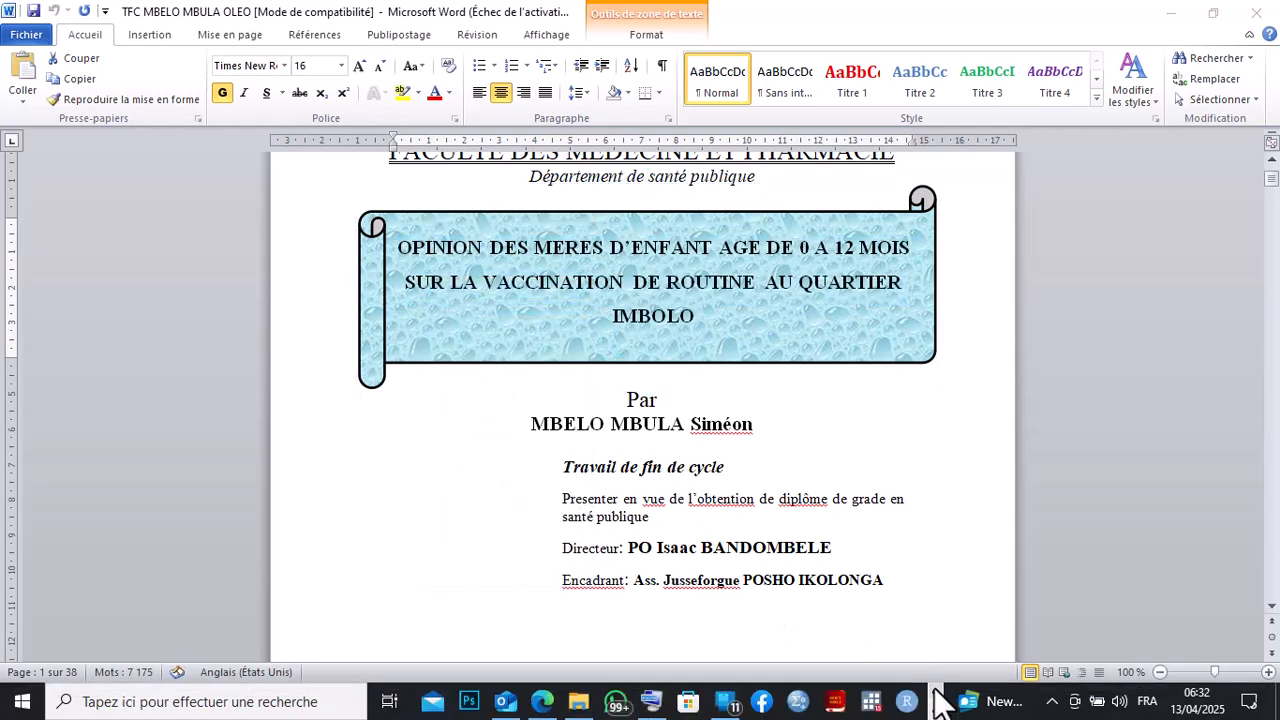
pyautogui.click(542, 703)
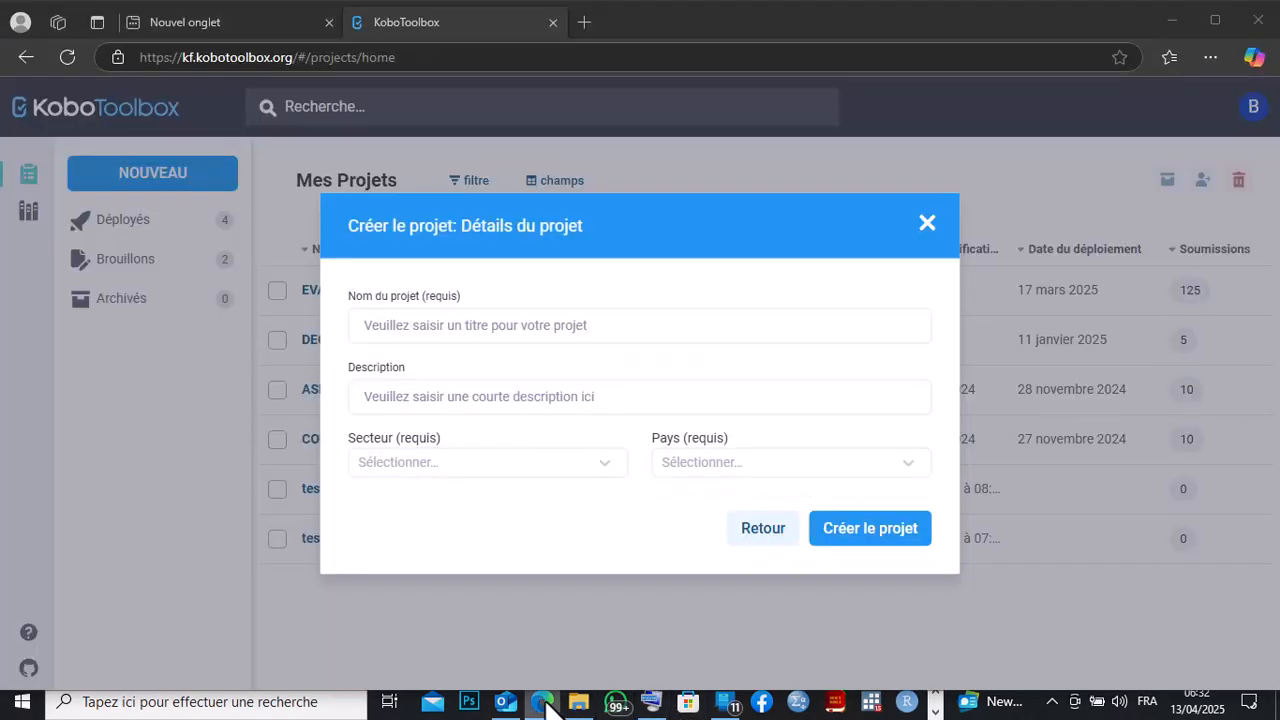
pyautogui.click(374, 325)
pyautogui.rightClick(374, 325)
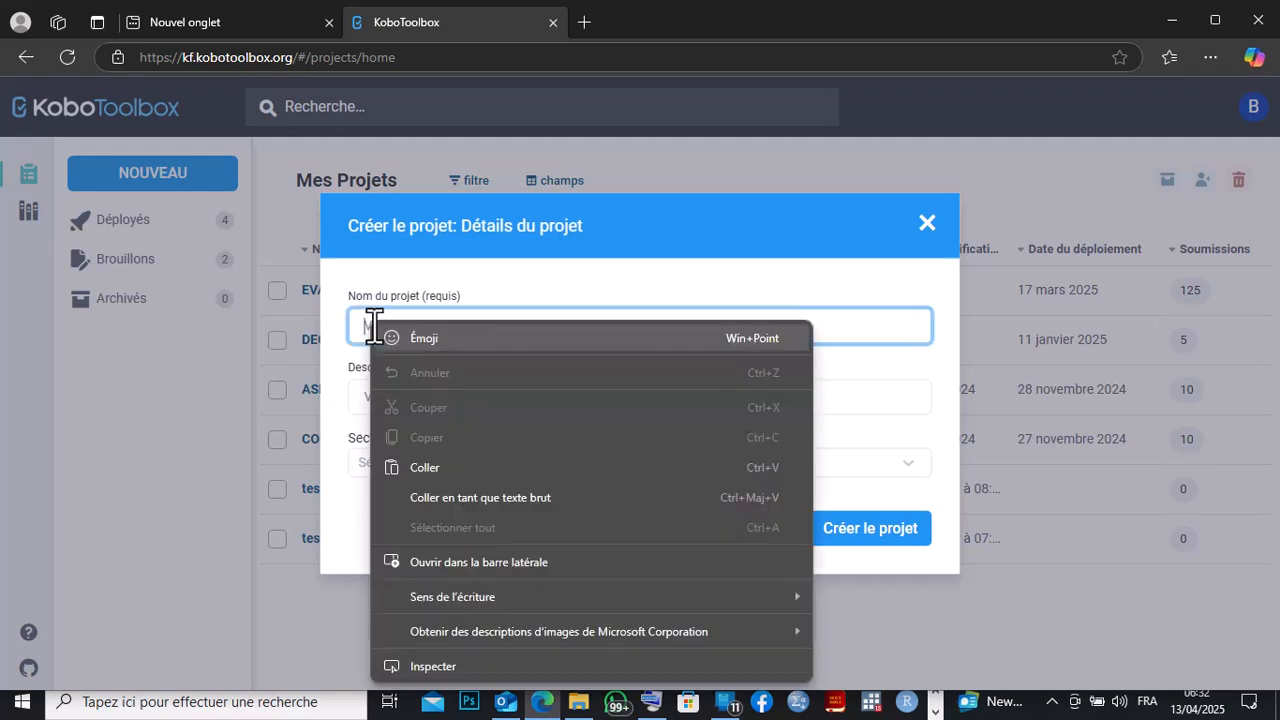
pyautogui.click(416, 460)
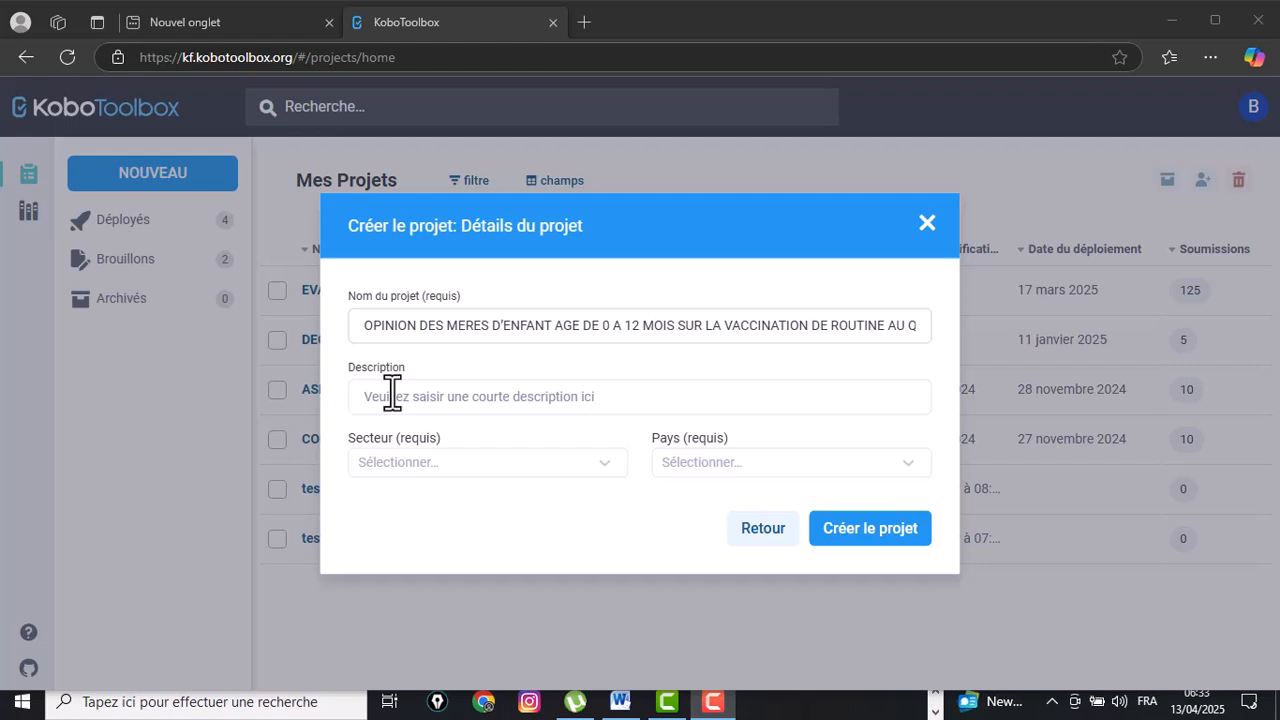
# Set the project description to "opinion des mères sur la vaccination des enfants de 0 à 12mois dans le quartier imbolo"
pyautogui.press('ctrl+super+o')
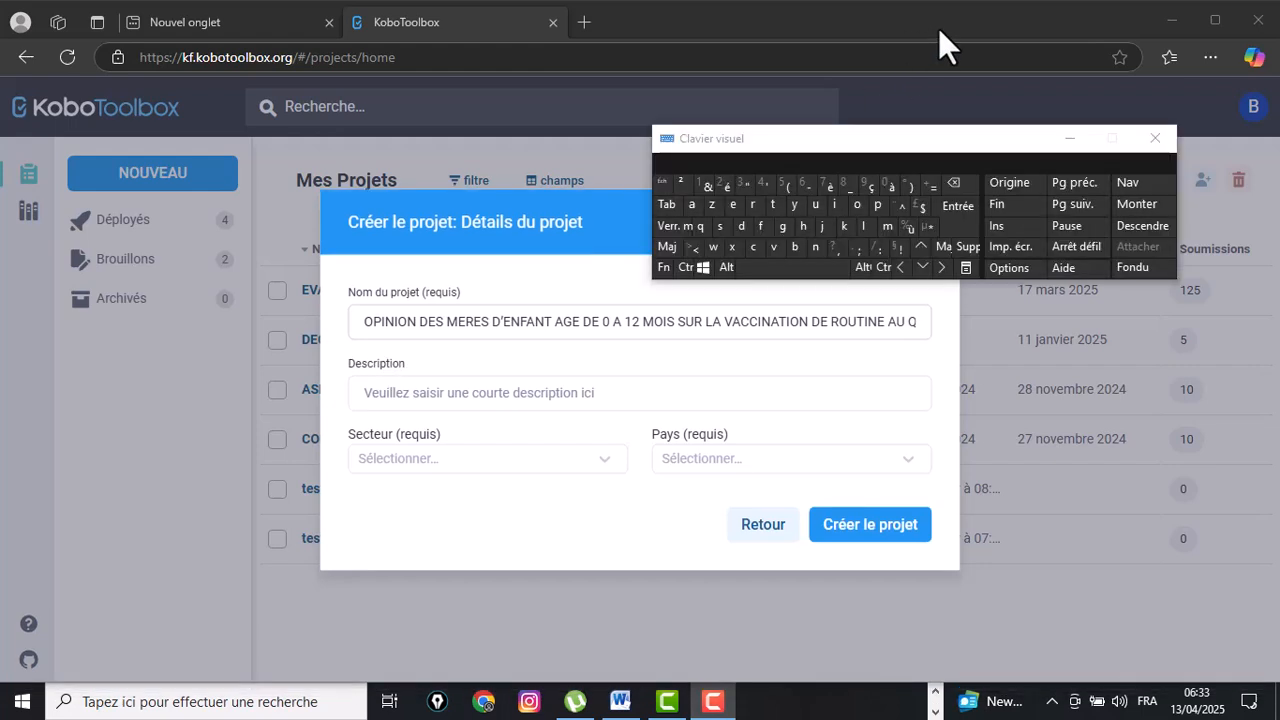
pyautogui.click(421, 394)
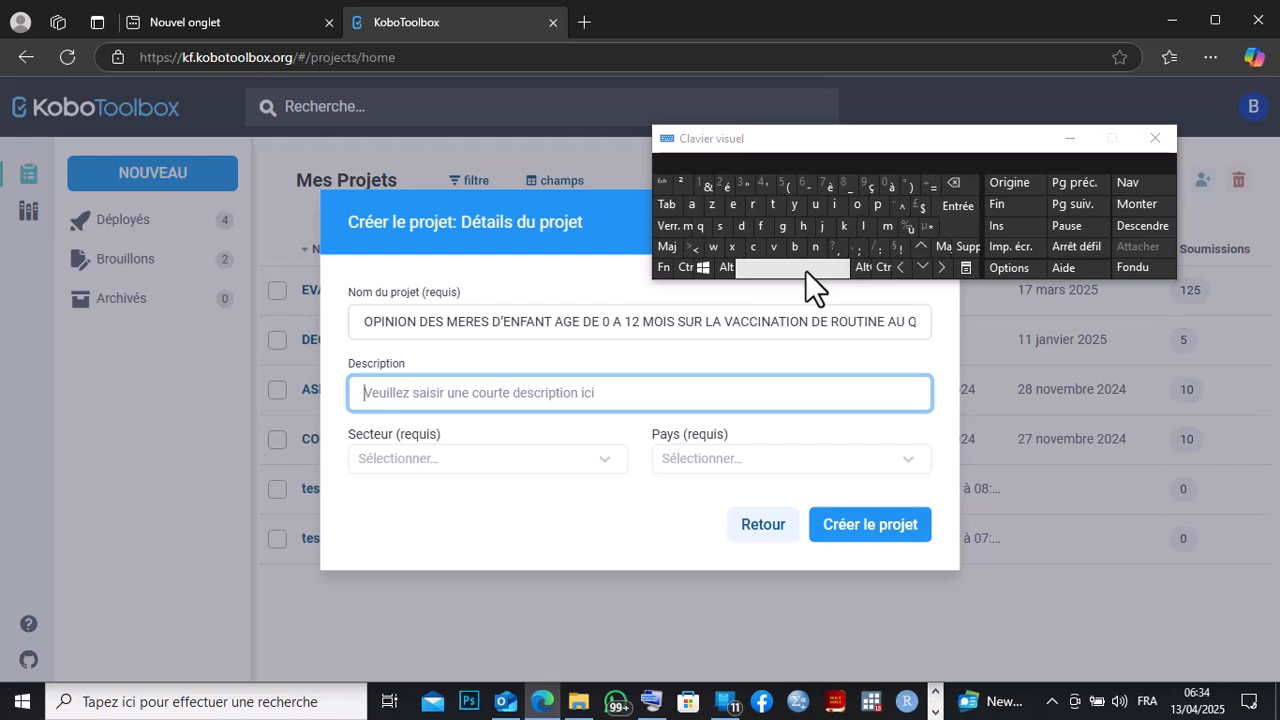
pyautogui.write('opo')
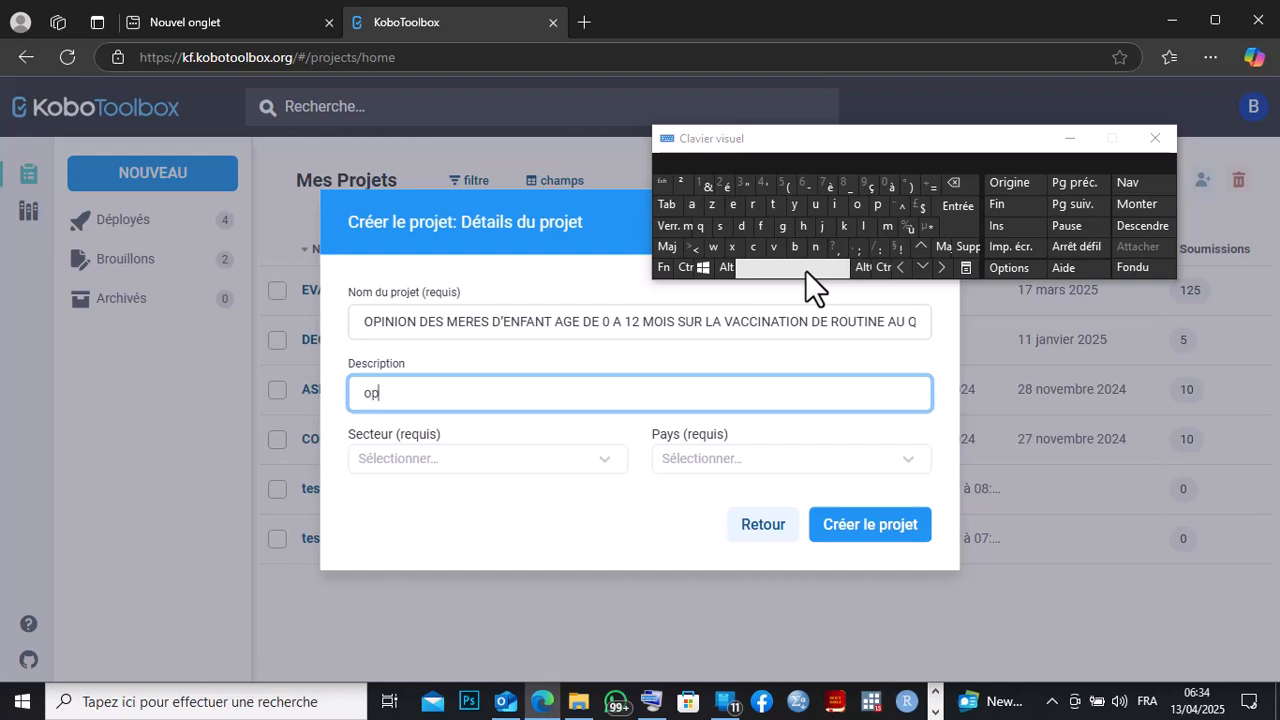
pyautogui.click(952, 182)
pyautogui.write('inion')
pyautogui.click(802, 267)
pyautogui.write('des mères')
pyautogui.click(802, 267)
pyautogui.write('sur')
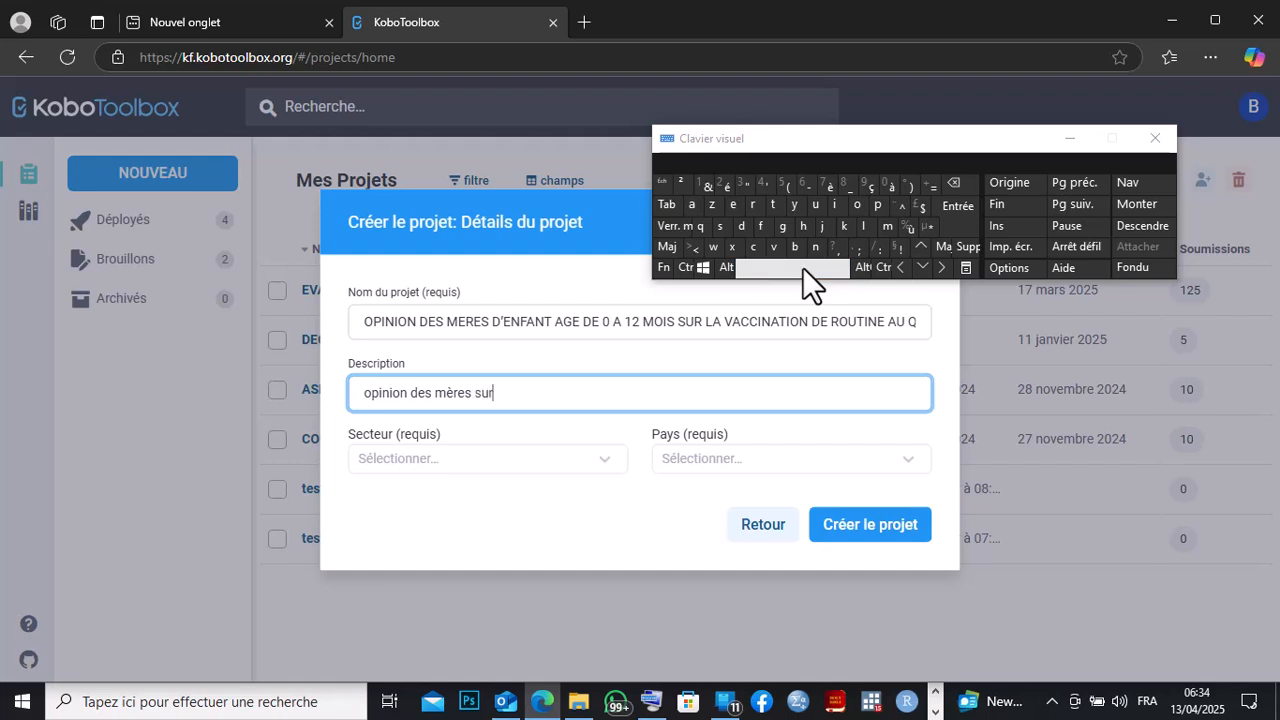
pyautogui.write(' la')
pyautogui.click(802, 267)
pyautogui.write('vaccination')
pyautogui.click(802, 267)
pyautogui.write('des')
pyautogui.click(802, 267)
pyautogui.write('enfants')
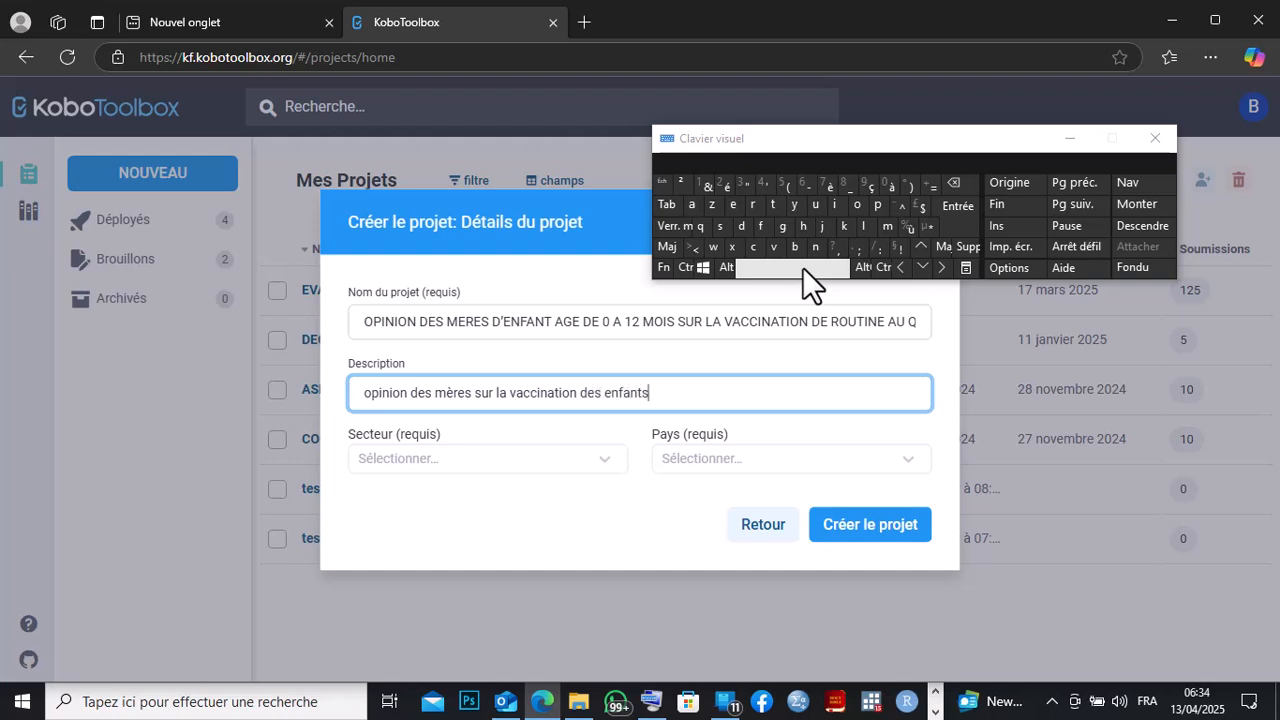
pyautogui.click(802, 267)
pyautogui.write('de')
pyautogui.click(802, 267)
pyautogui.write('0')
pyautogui.click(802, 267)
pyautogui.write('à 1')
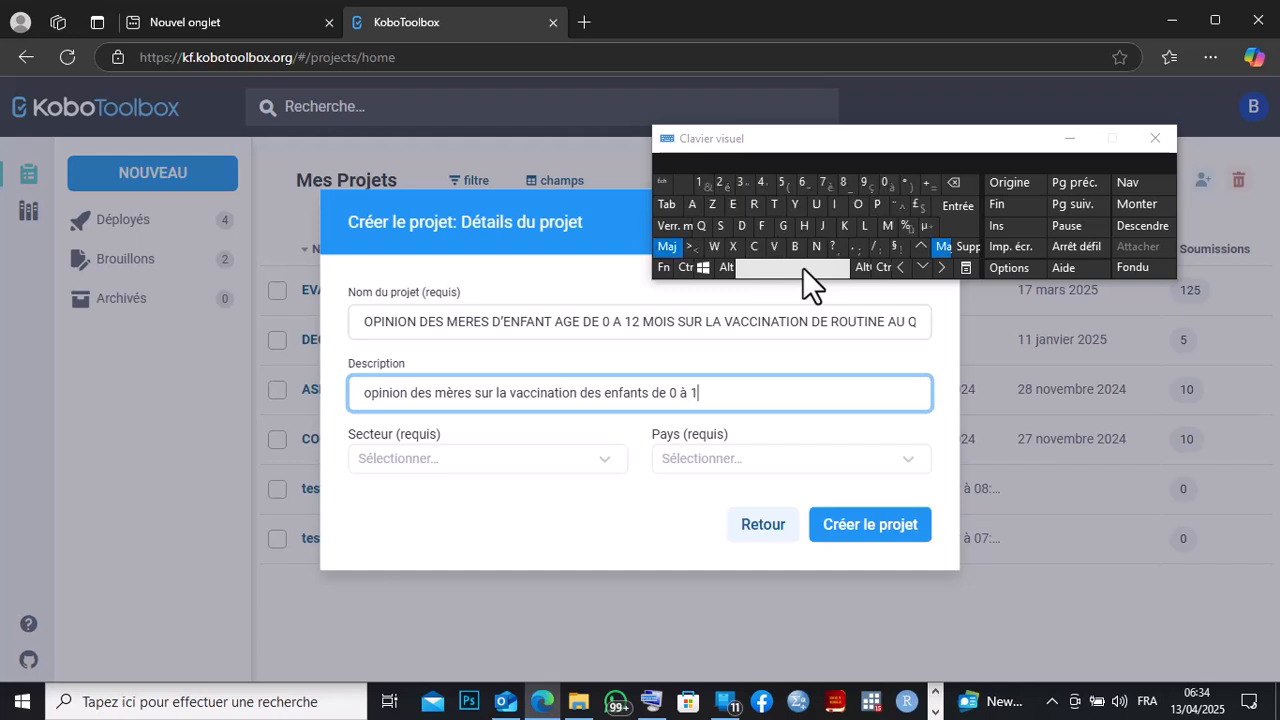
pyautogui.write('2mois')
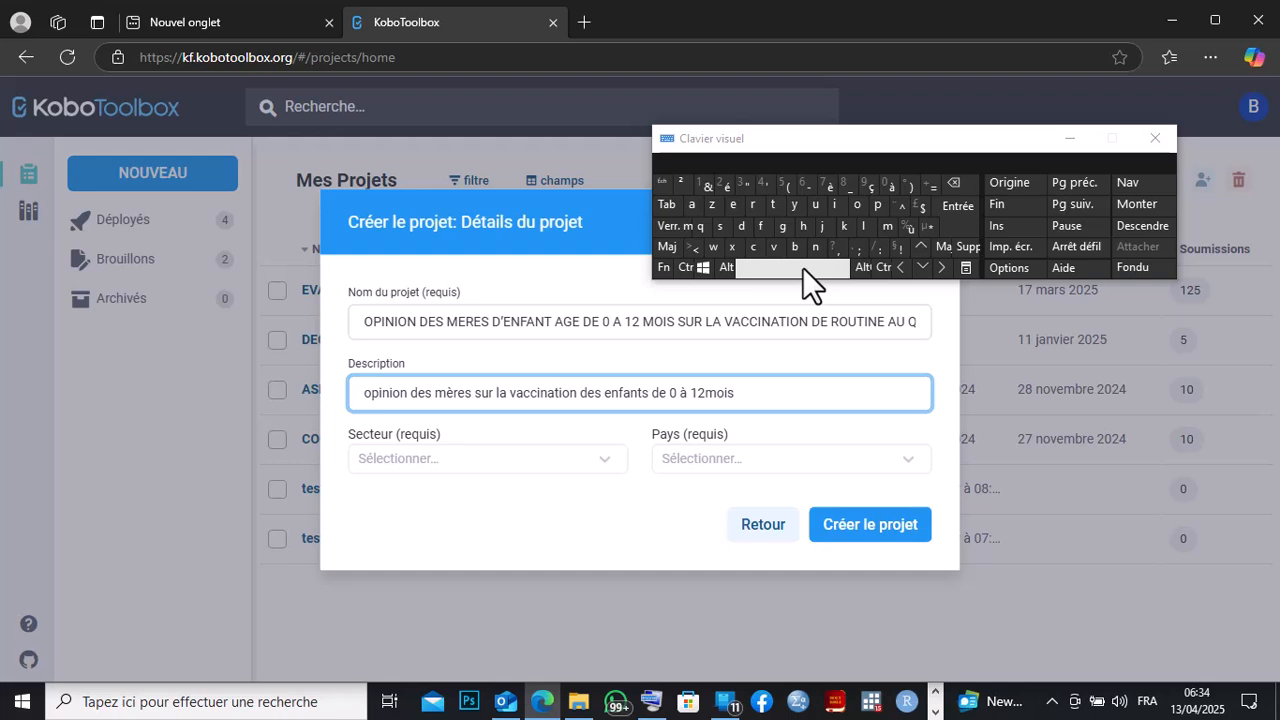
pyautogui.write('da')
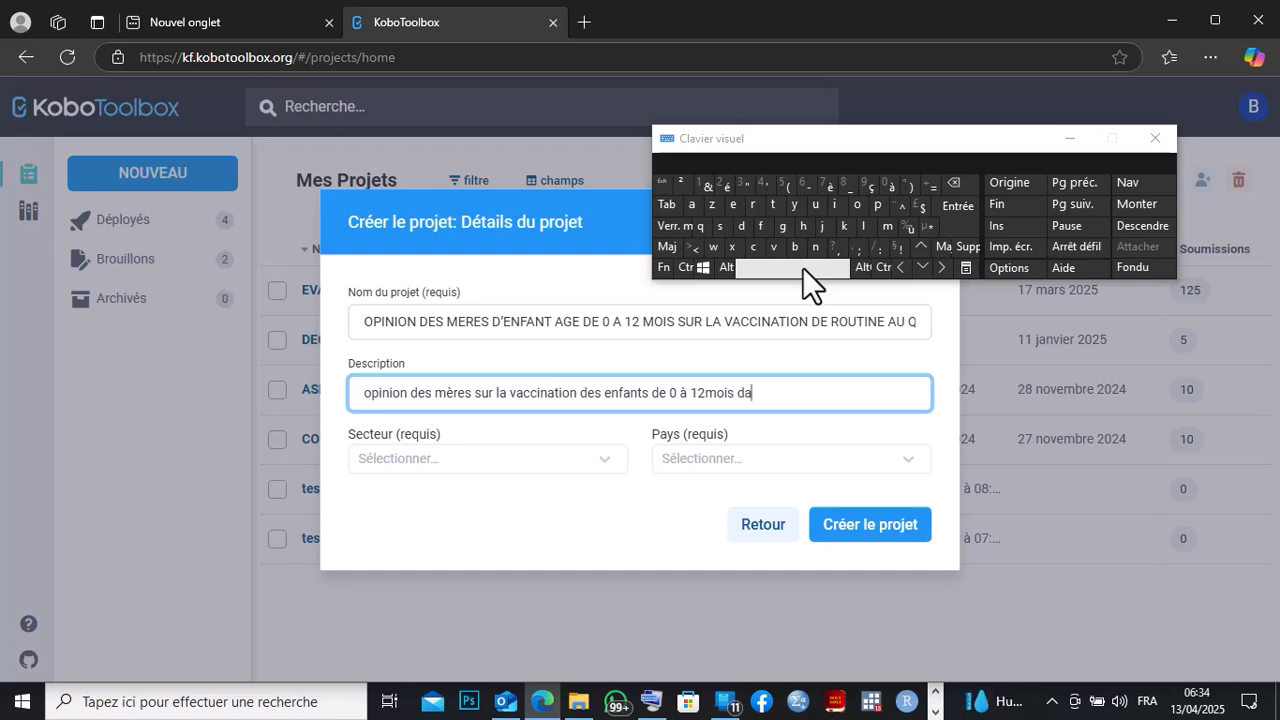
pyautogui.write('ns le quartier imbolo')
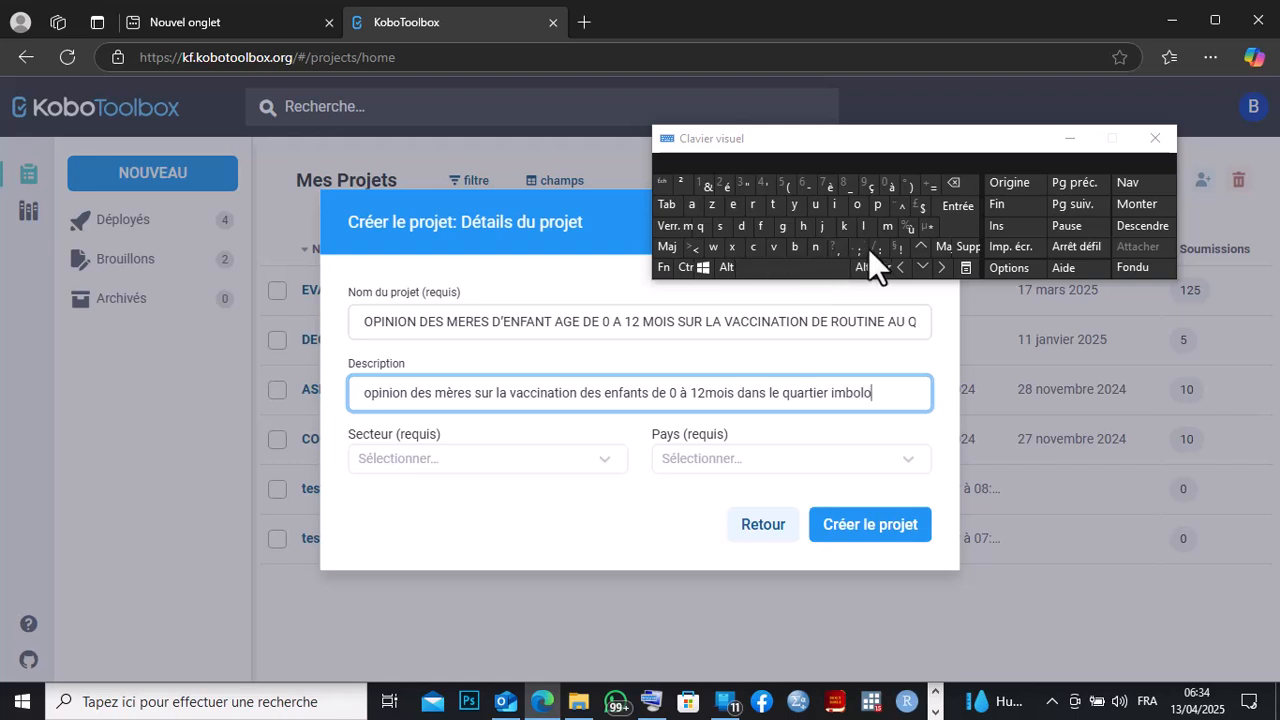
pyautogui.click(1064, 146)
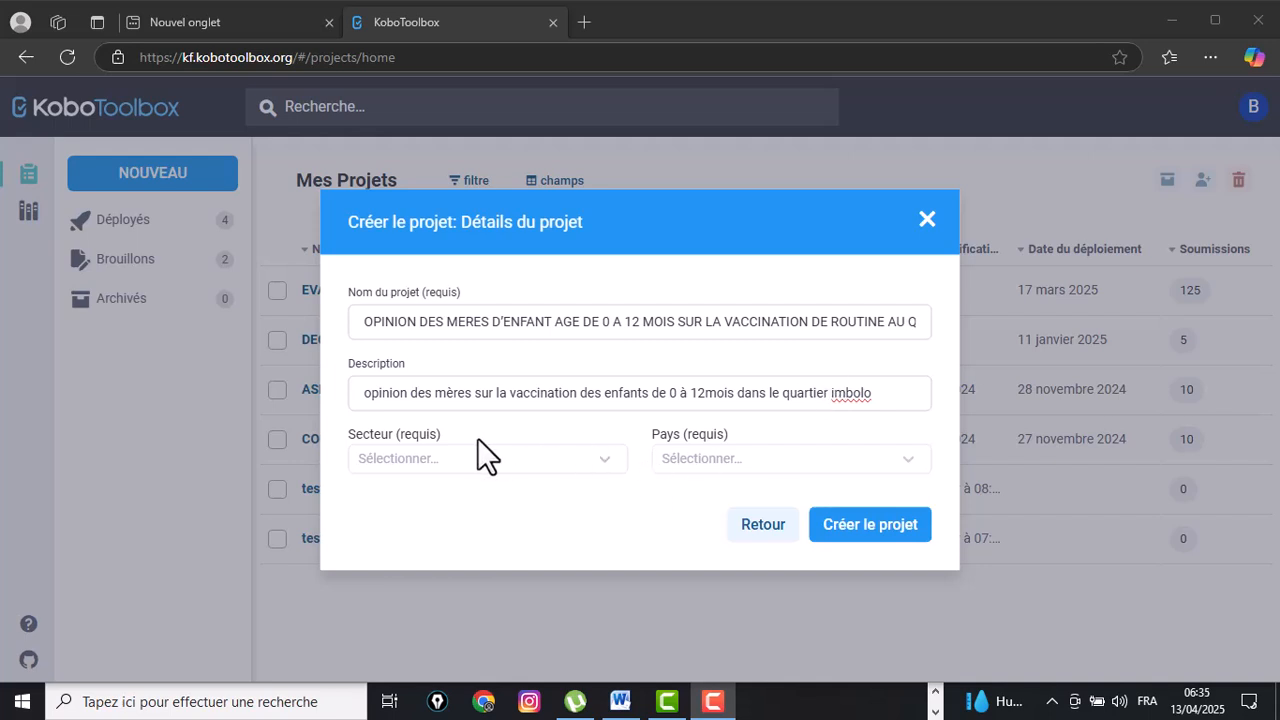
# Set the project's sector to Services de santé / Santé publique
pyautogui.click(604, 462)
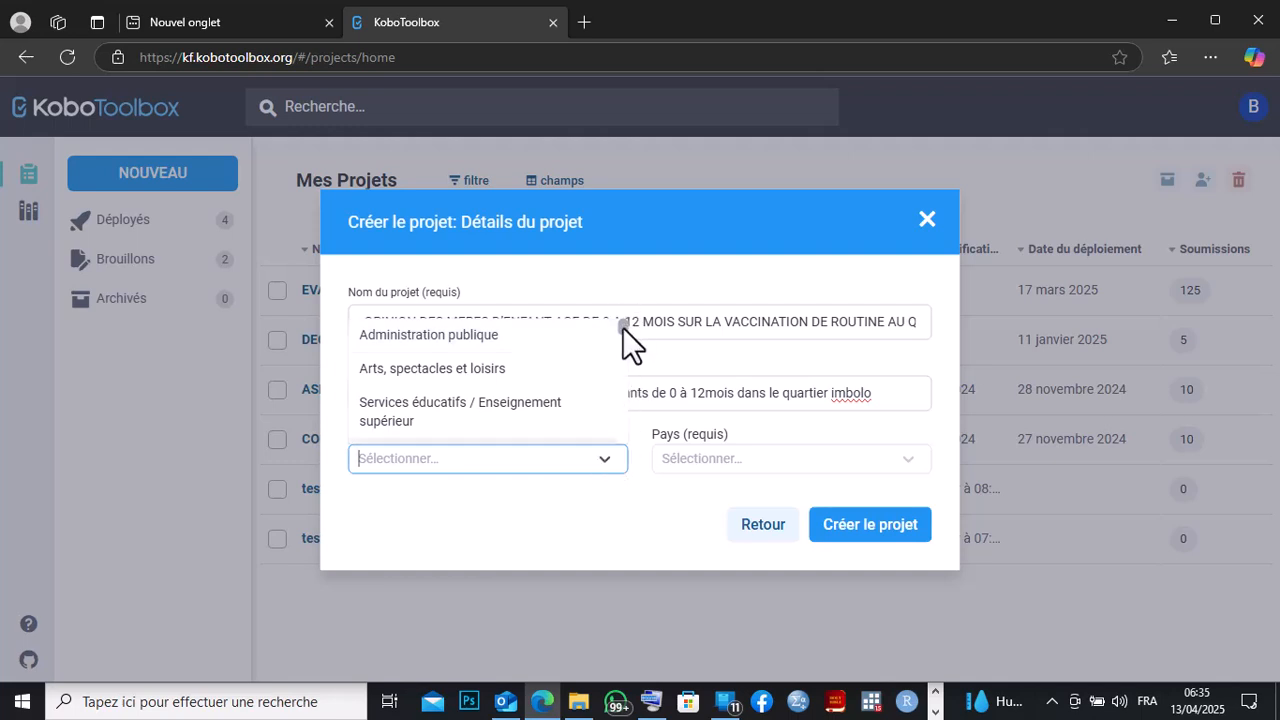
pyautogui.moveTo(622, 327); pyautogui.dragTo(620, 340)
pyautogui.click(497, 360)
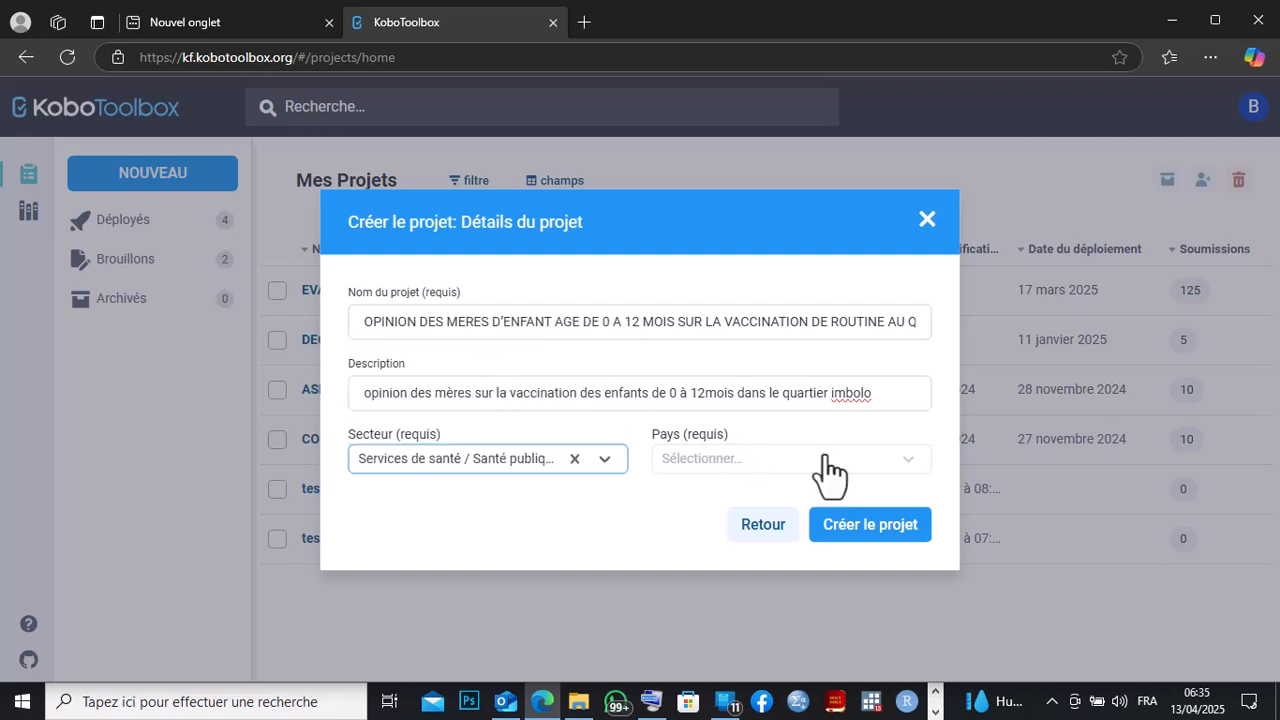
# Set the project's country to Congo, The Democratic Republic of the, and create the project
pyautogui.click(908, 462)
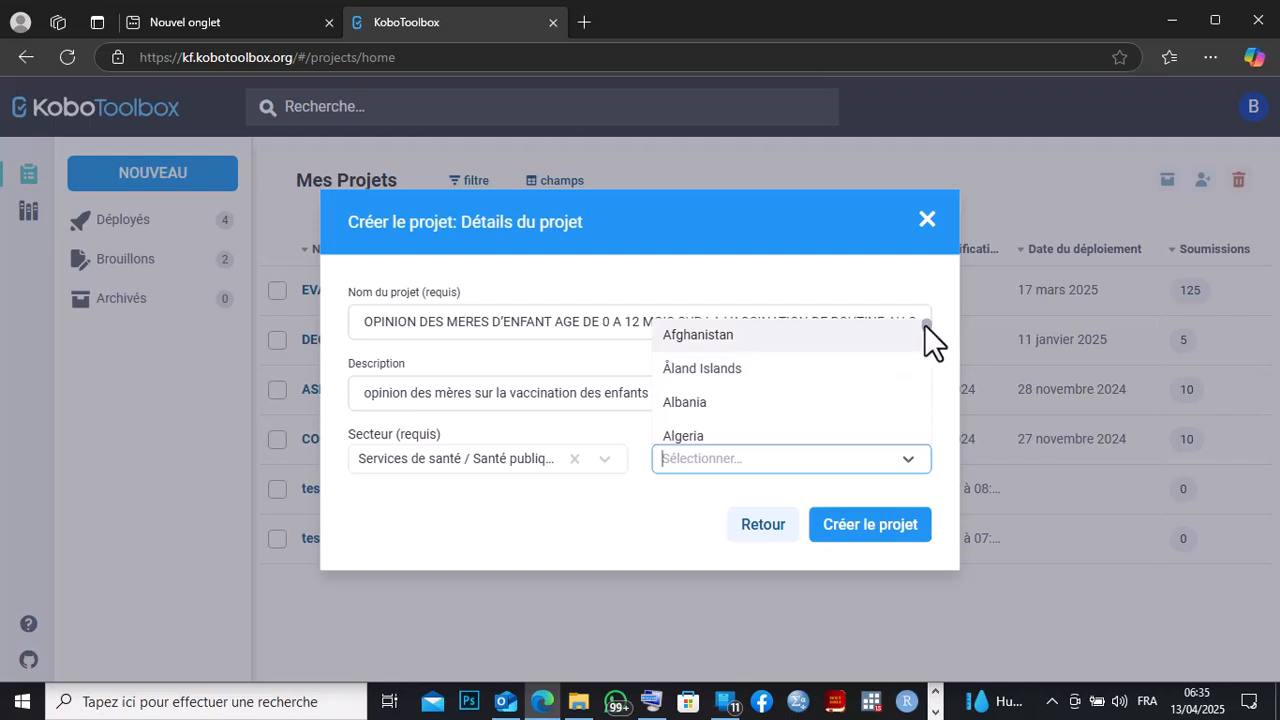
pyautogui.moveTo(924, 324); pyautogui.dragTo(924, 346)
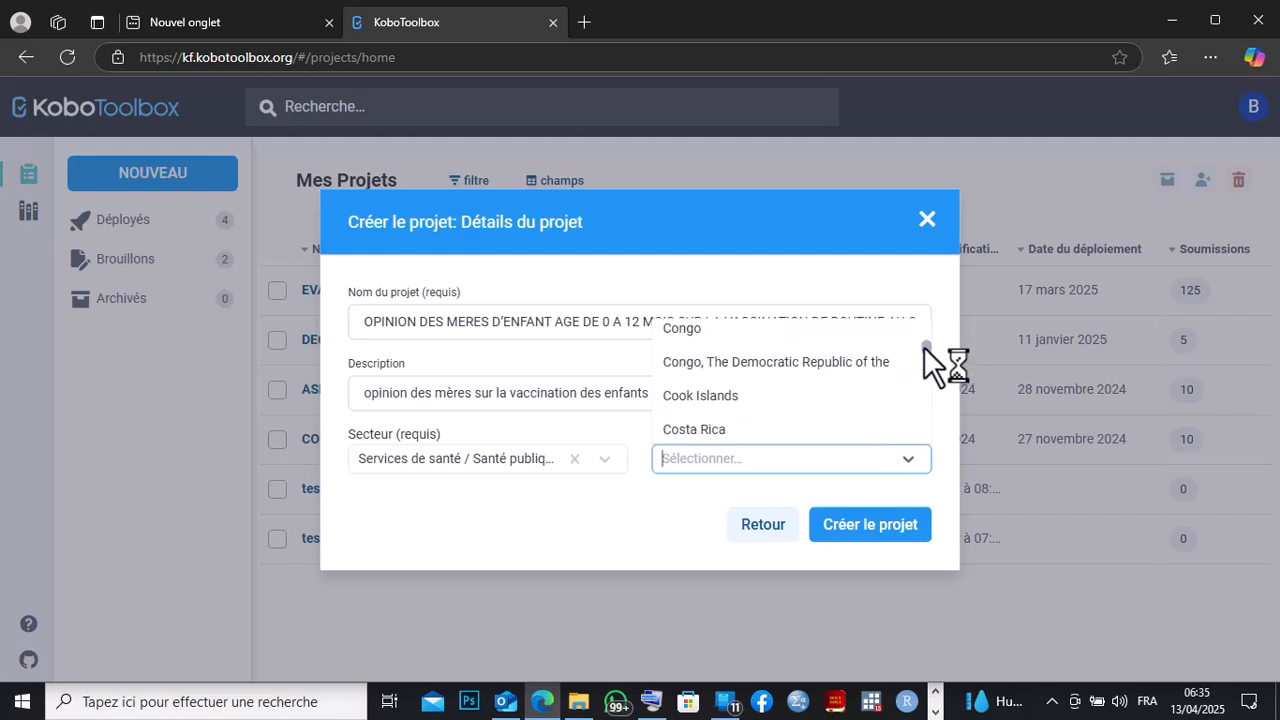
pyautogui.click(831, 362)
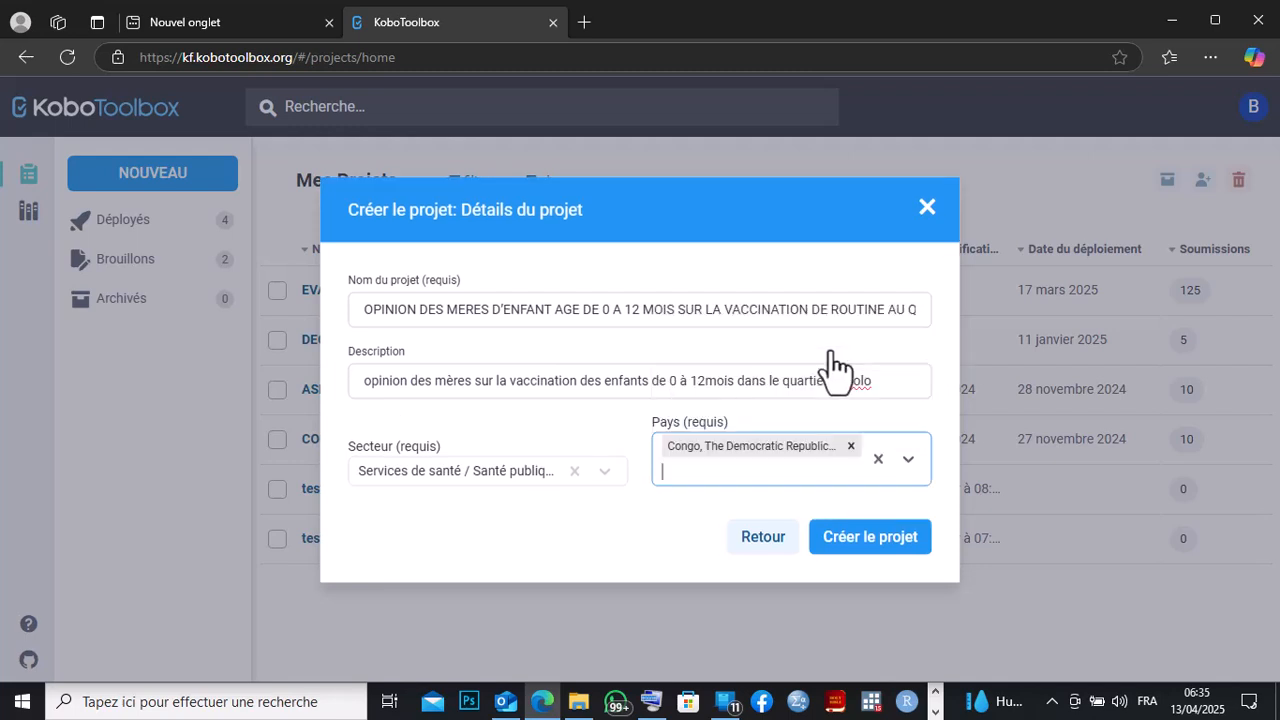
pyautogui.click(860, 545)
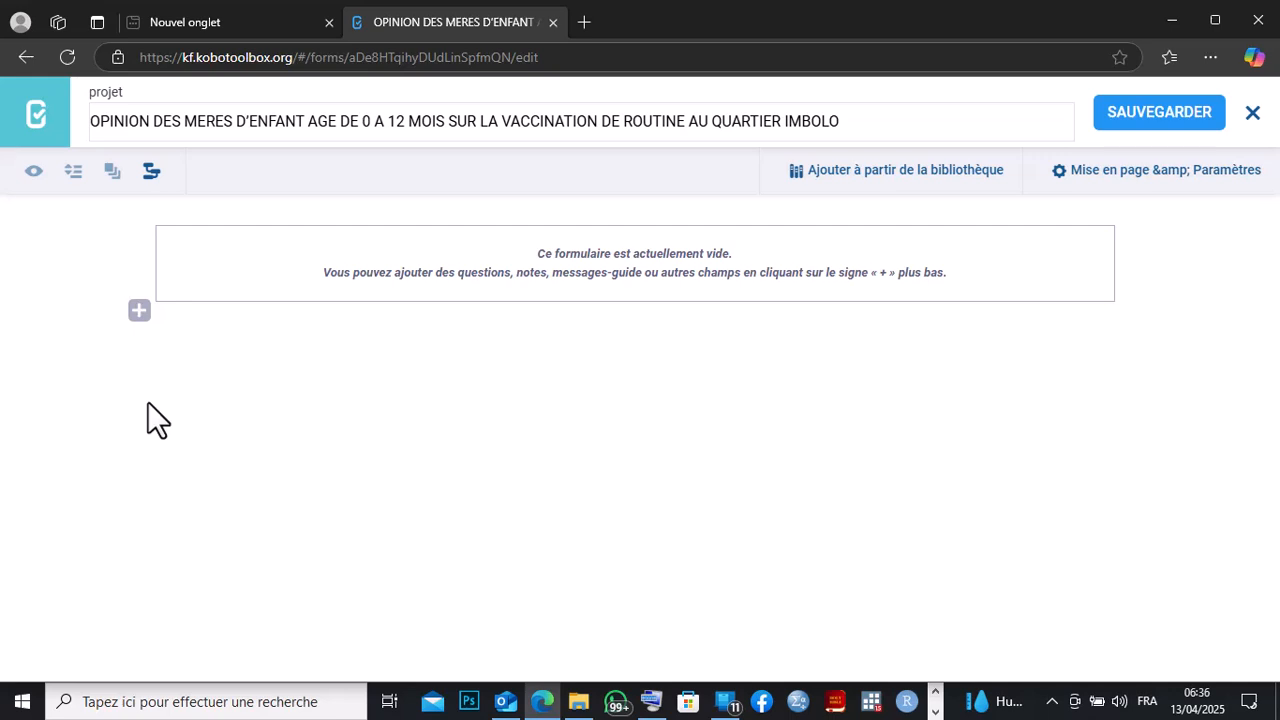
# Open a new question entry in the empty form and go to the QUESTIONNAIRE D'ENQUETE page in the Word document
pyautogui.click(139, 313)
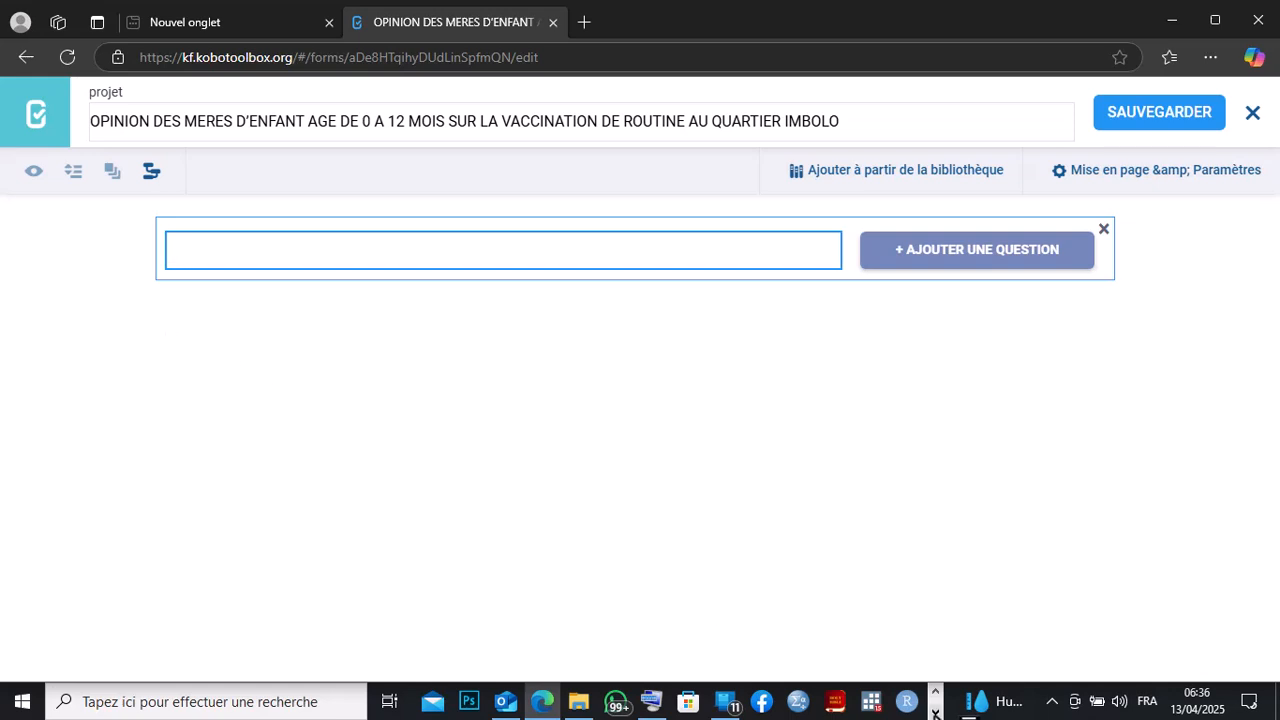
pyautogui.click(935, 713)
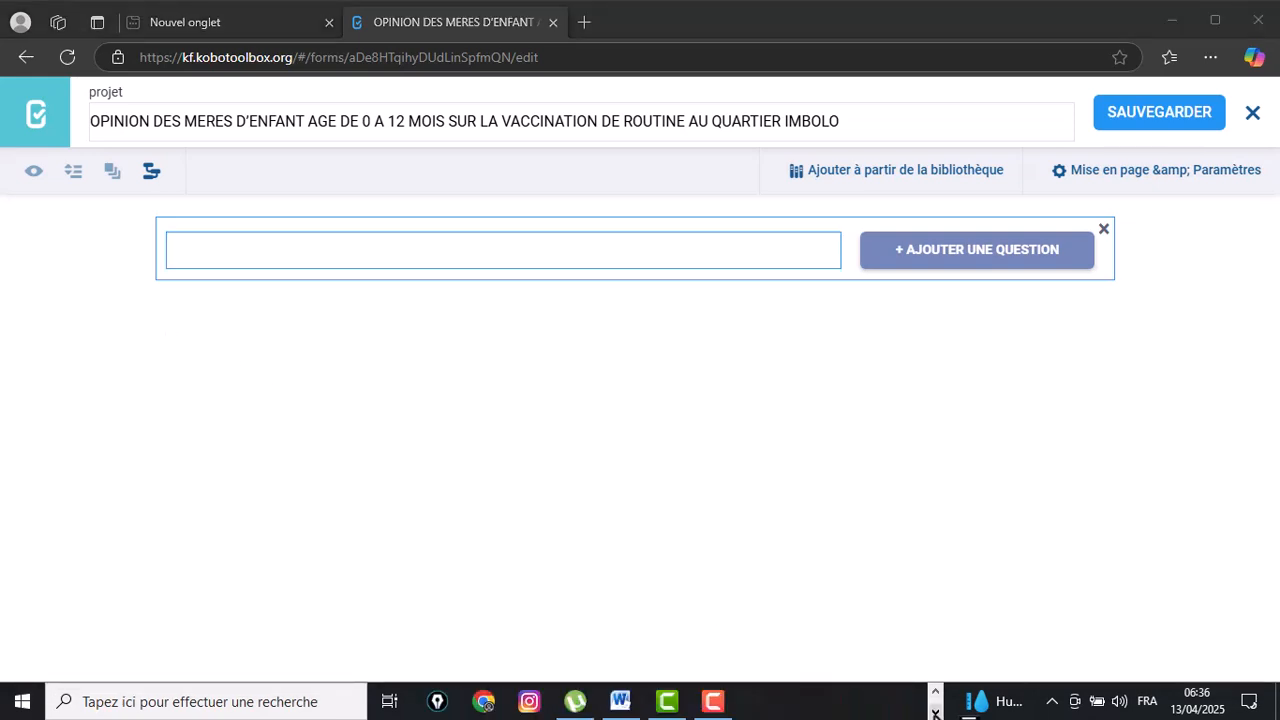
pyautogui.click(622, 702)
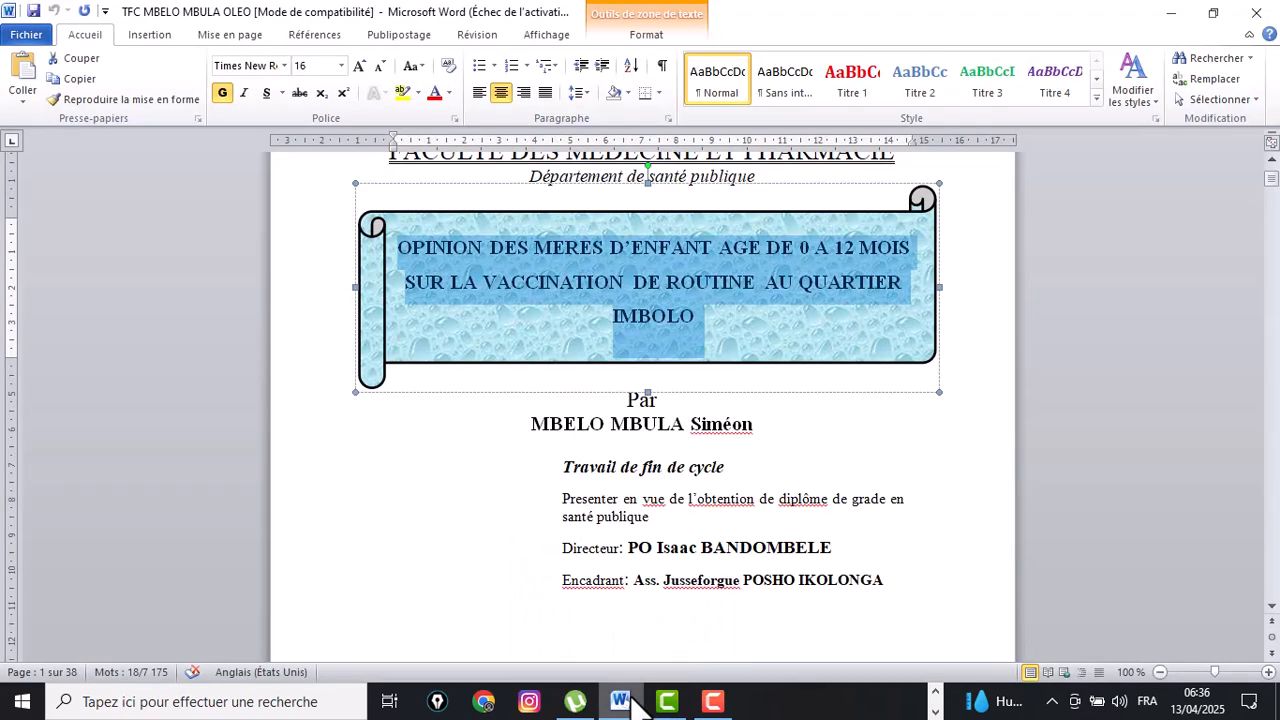
pyautogui.click(891, 551)
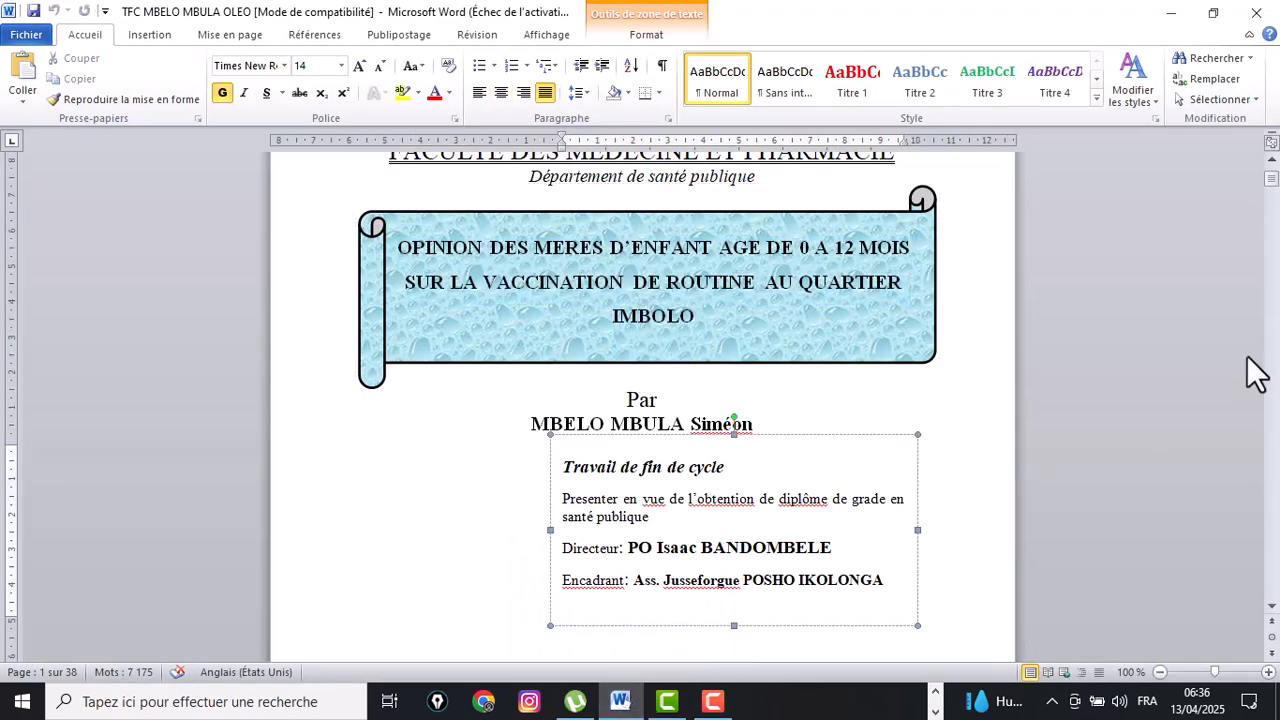
pyautogui.moveTo(1269, 179); pyautogui.dragTo(1270, 508)
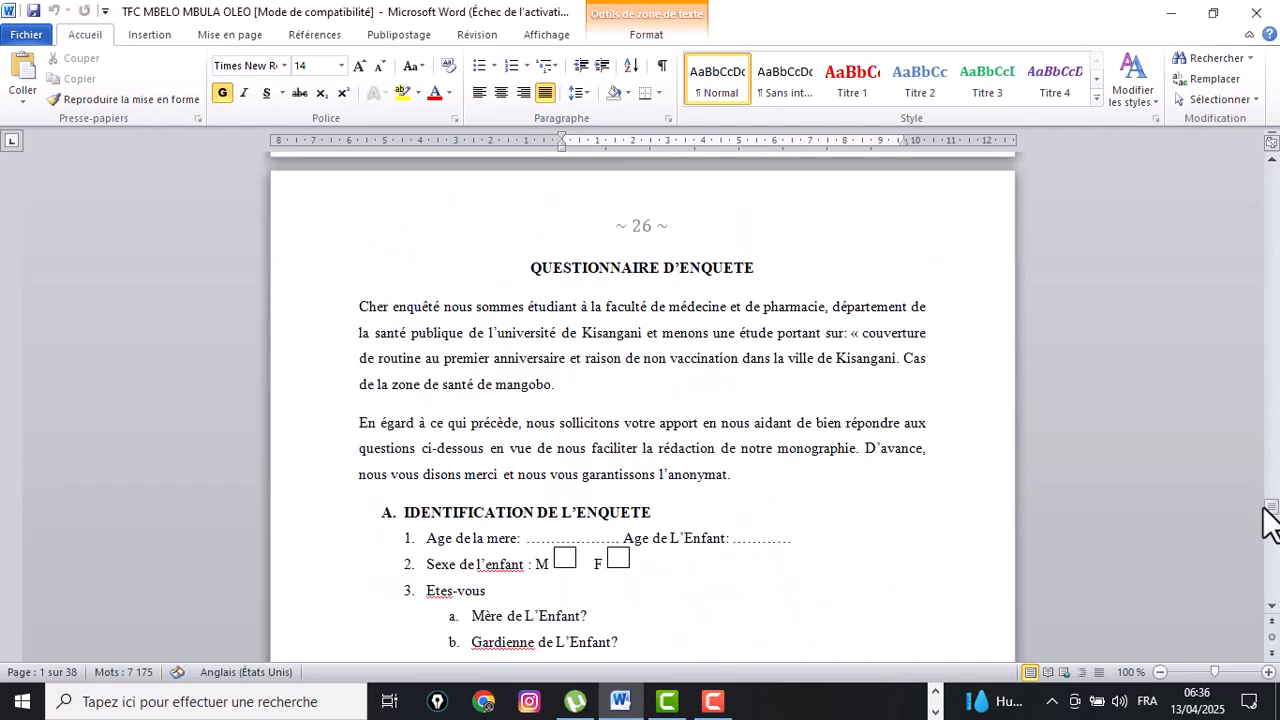
# Copy the section heading "IDENTIFICATION DE L'ENQUETE" from the Word questionnaire
pyautogui.click(1270, 606)
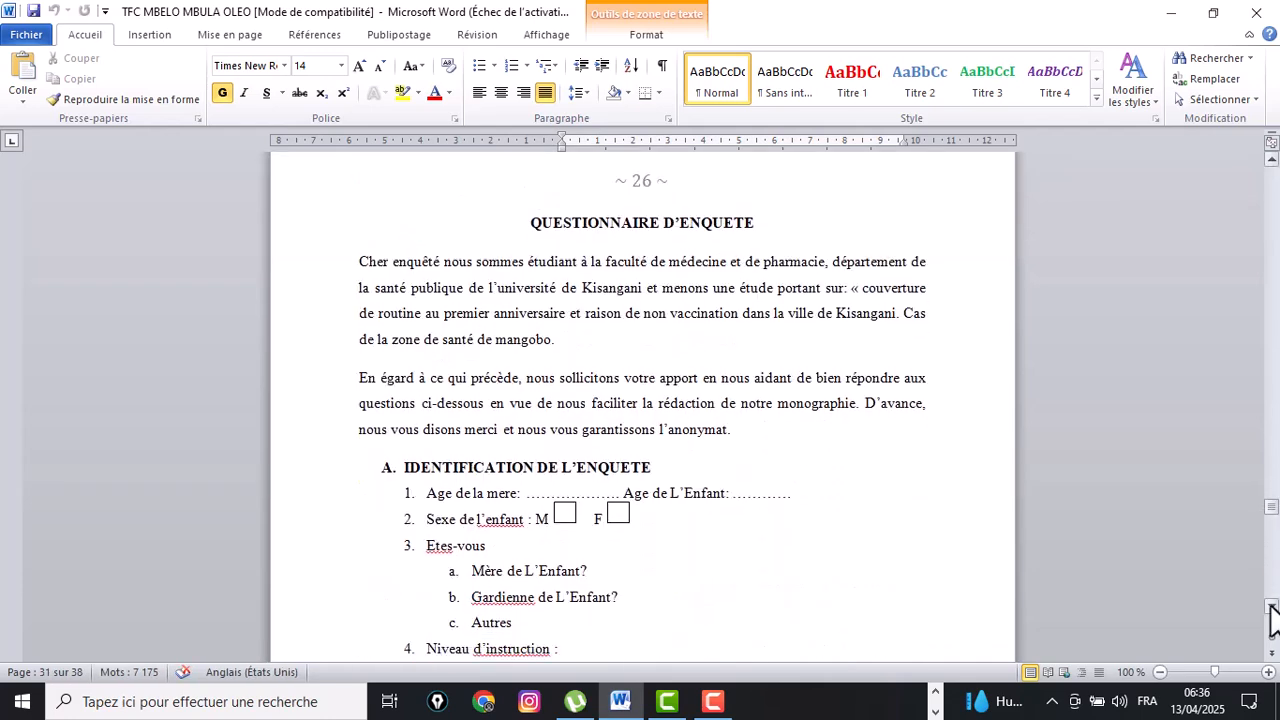
pyautogui.moveTo(1270, 606); pyautogui.dragTo(1270, 606)
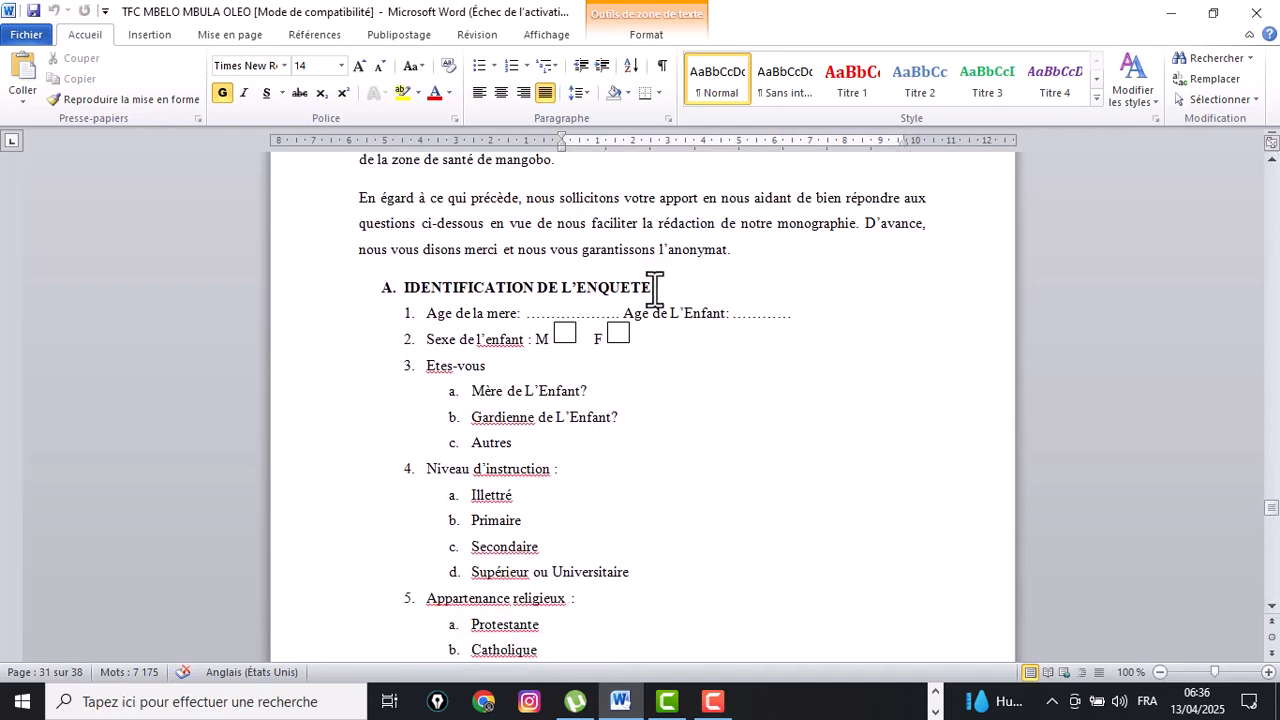
pyautogui.moveTo(655, 288); pyautogui.dragTo(408, 290)
pyautogui.rightClick(408, 290)
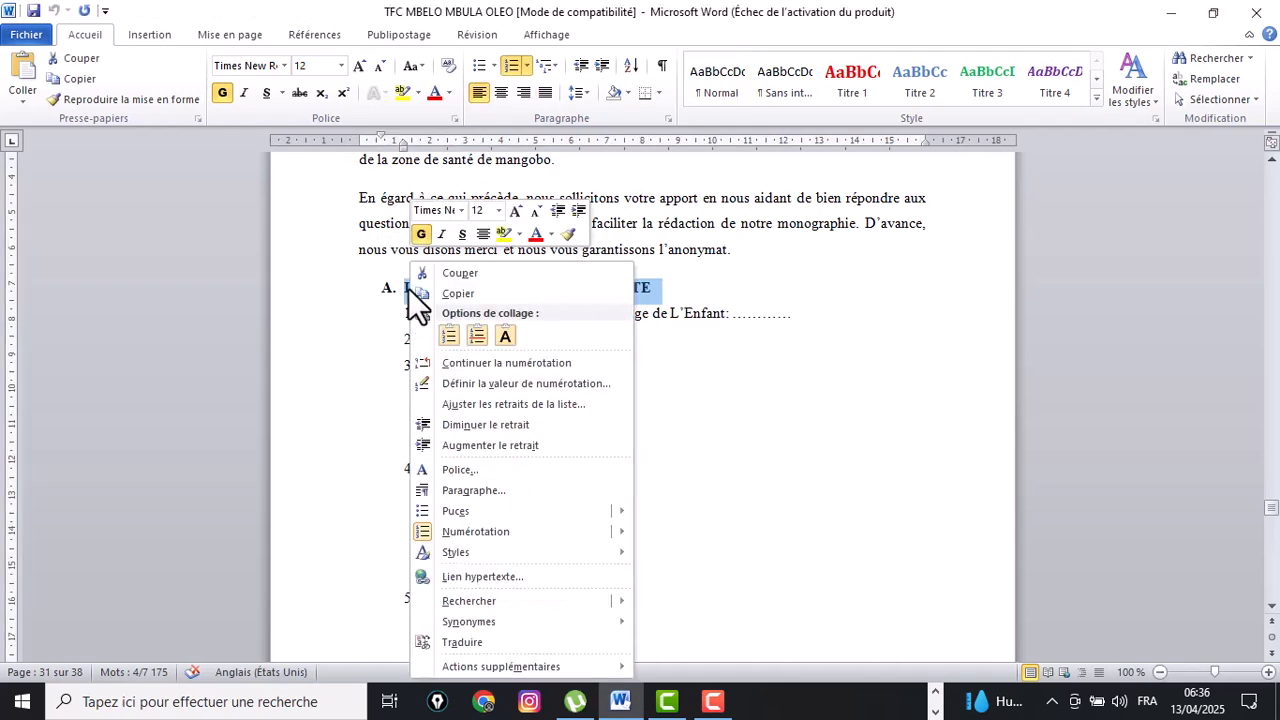
pyautogui.click(447, 298)
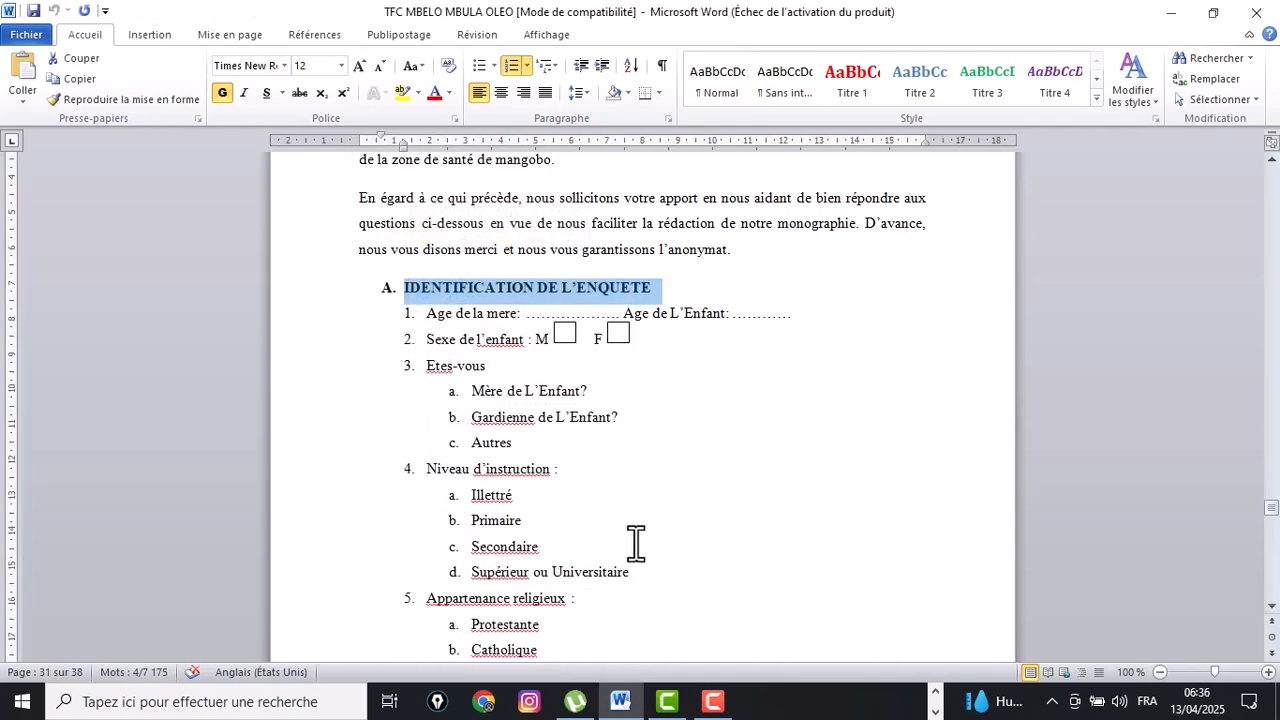
# Switch to the KoboToolbox form in Edge and paste "A. IDENTIFICATION DE L'ENQUETE" as the new question's label
pyautogui.click(935, 692)
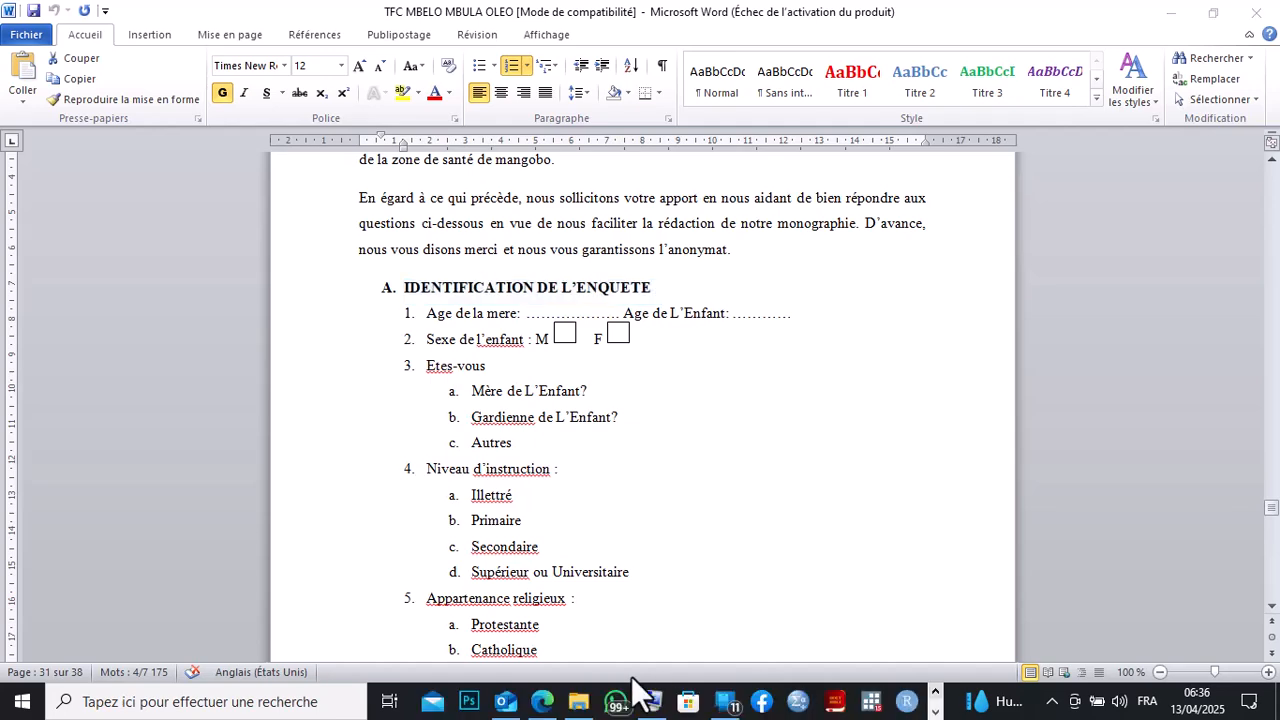
pyautogui.click(541, 702)
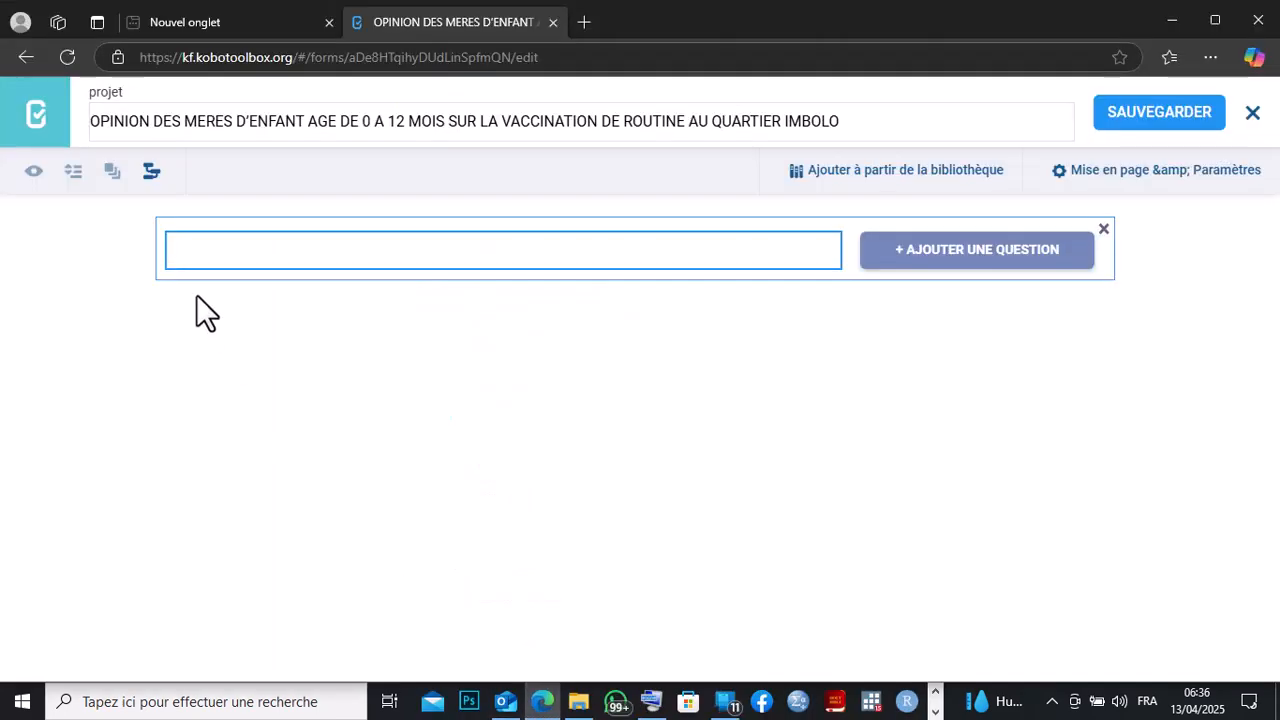
pyautogui.rightClick(176, 249)
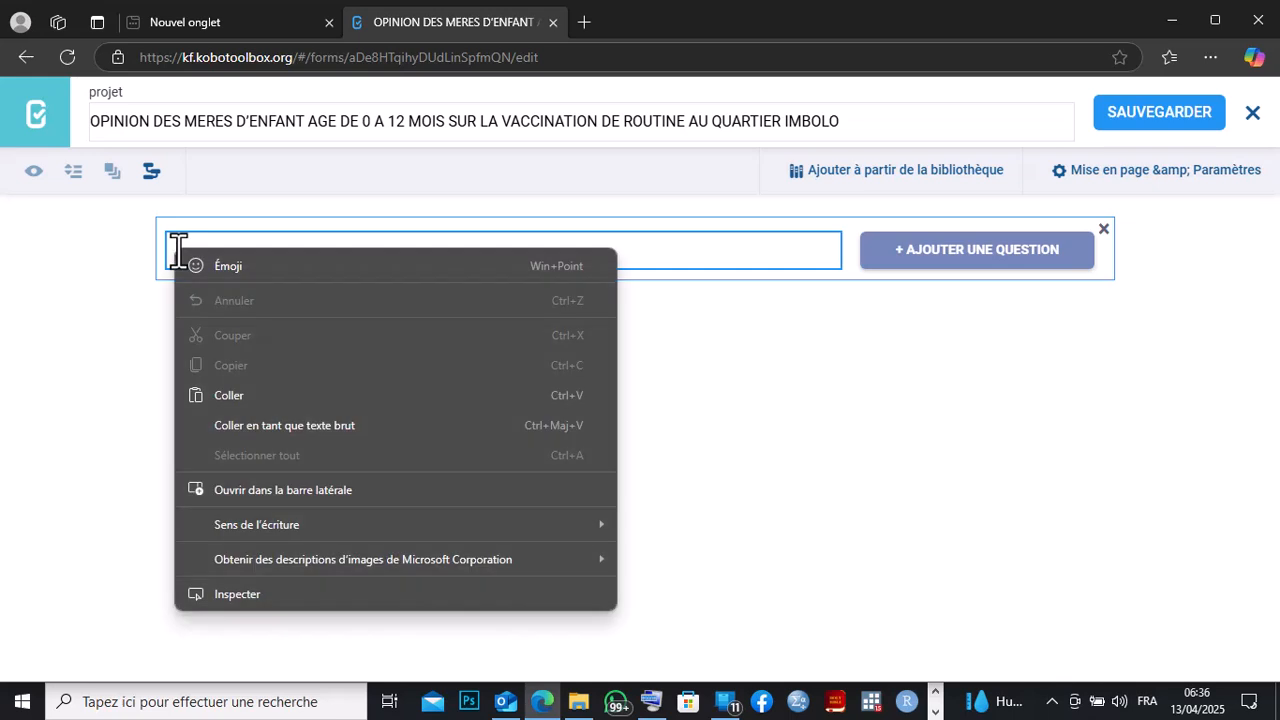
pyautogui.click(222, 386)
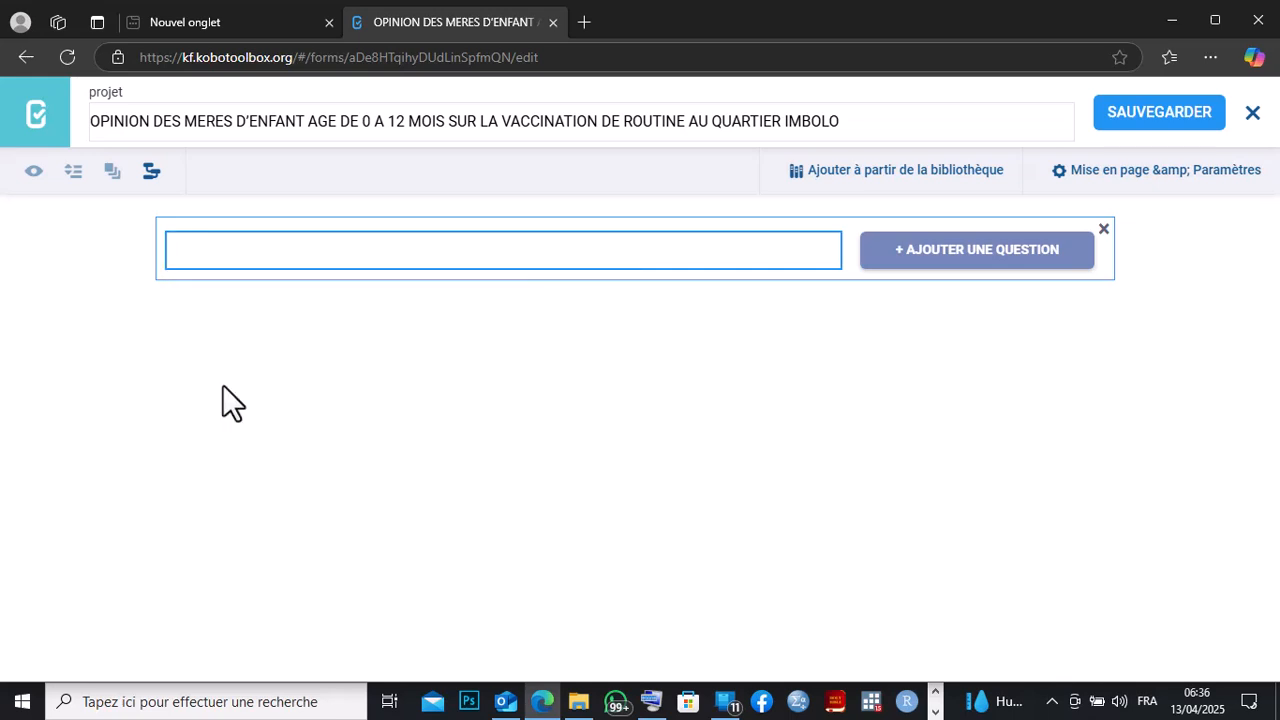
pyautogui.hotkey('ctrl', 'v')
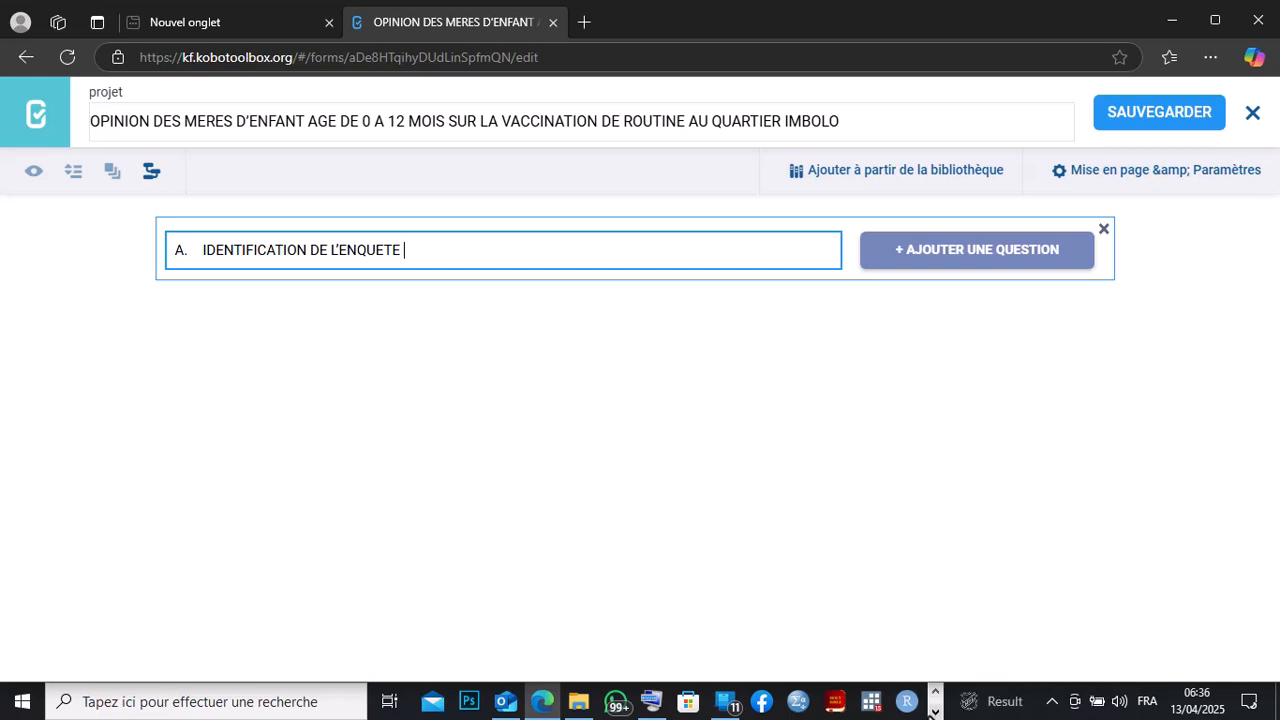
pyautogui.click(935, 712)
pyautogui.click(622, 703)
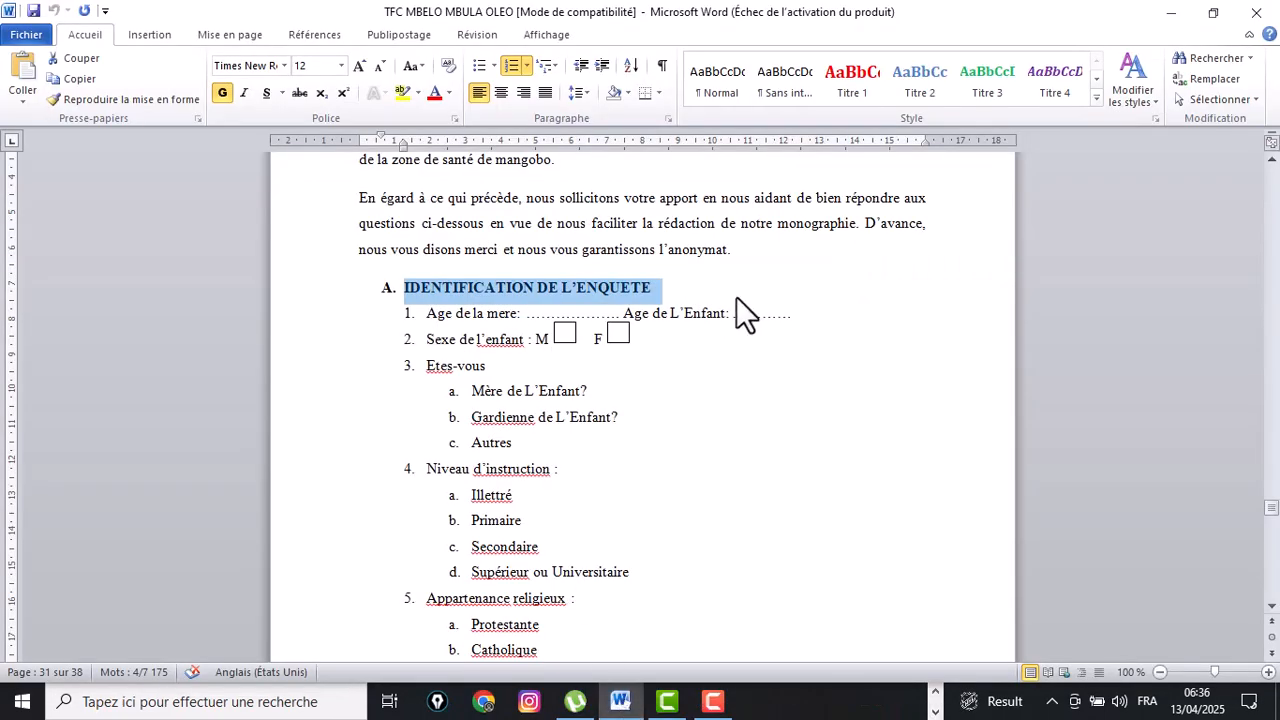
pyautogui.click(697, 286)
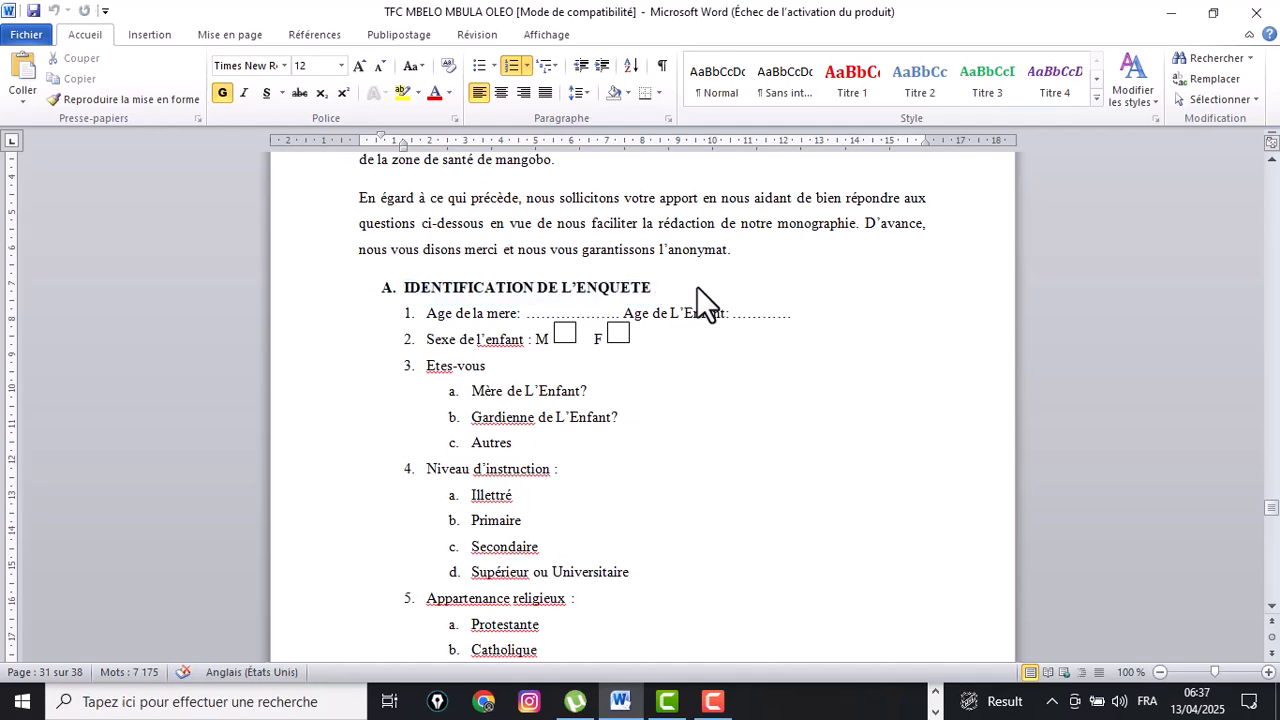
# Return to the KoboToolbox form and add the "A. IDENTIFICATION DE L'ENQUETE" entry as a Note question
pyautogui.hotkey('alt', 'Tab')
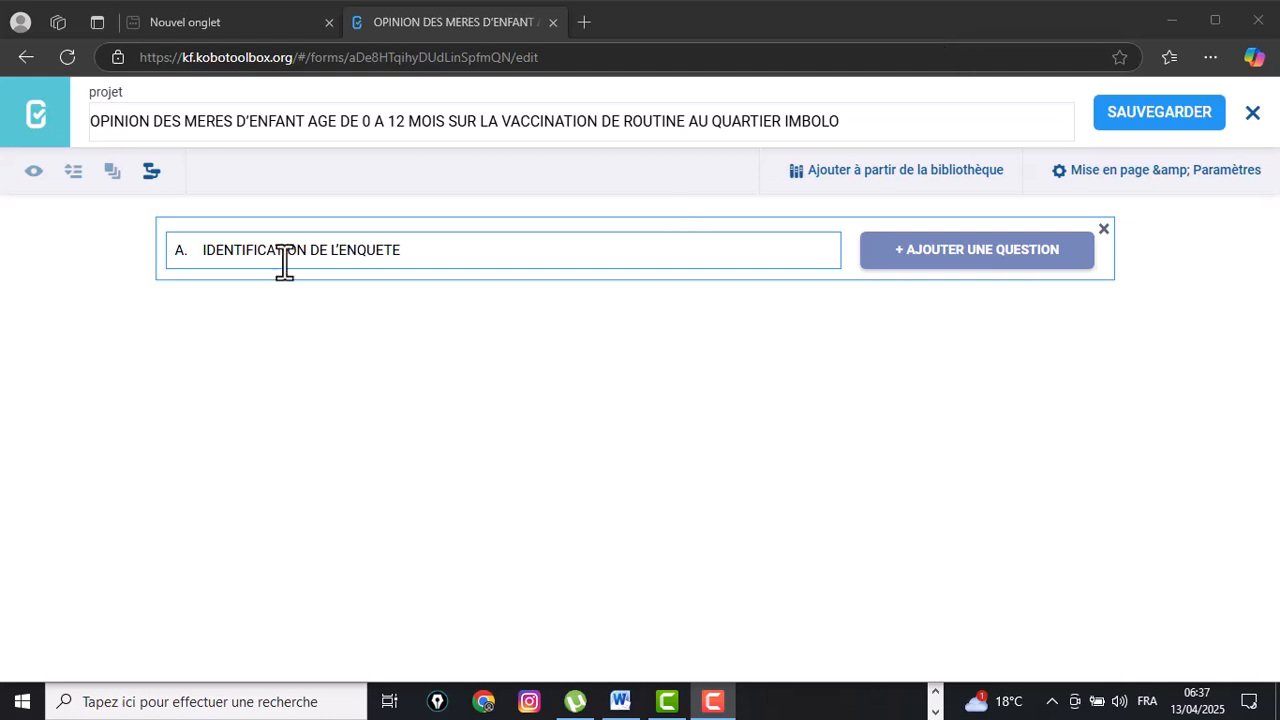
pyautogui.click(983, 258)
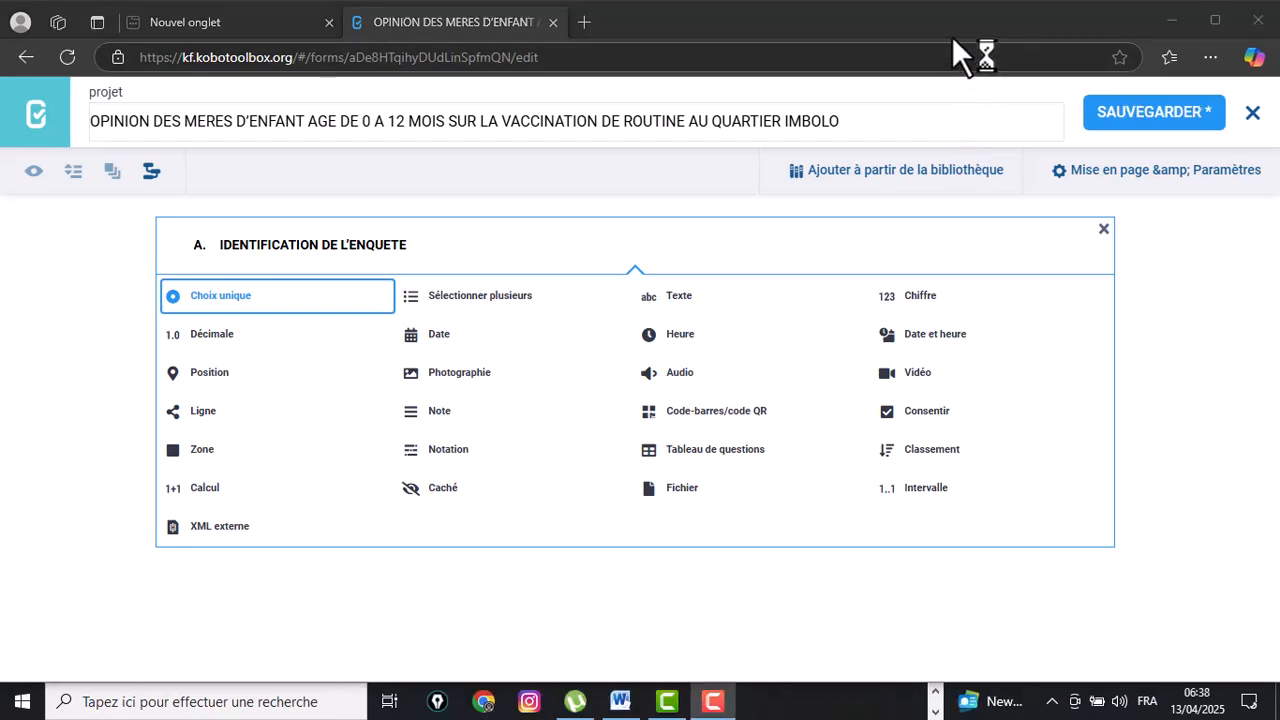
pyautogui.click(414, 412)
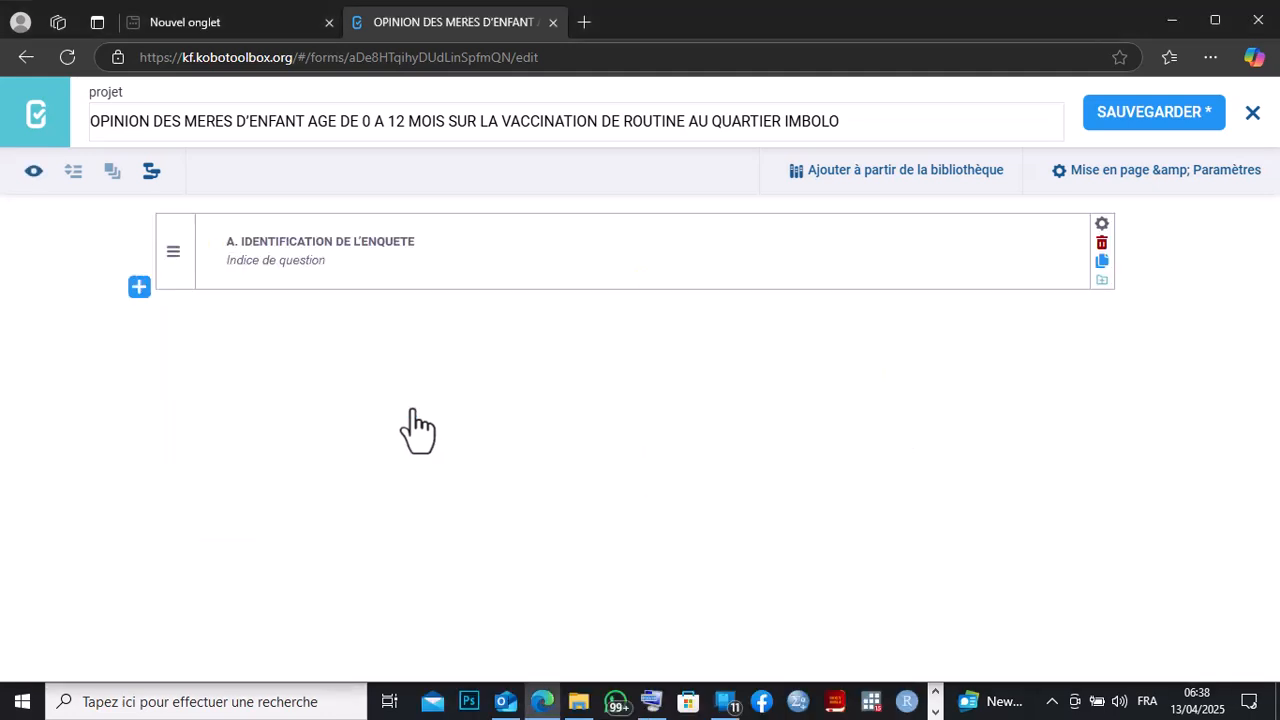
# Open a new question entry below the heading note and copy the word "Age" from item 1 of the Word questionnaire
pyautogui.click(139, 287)
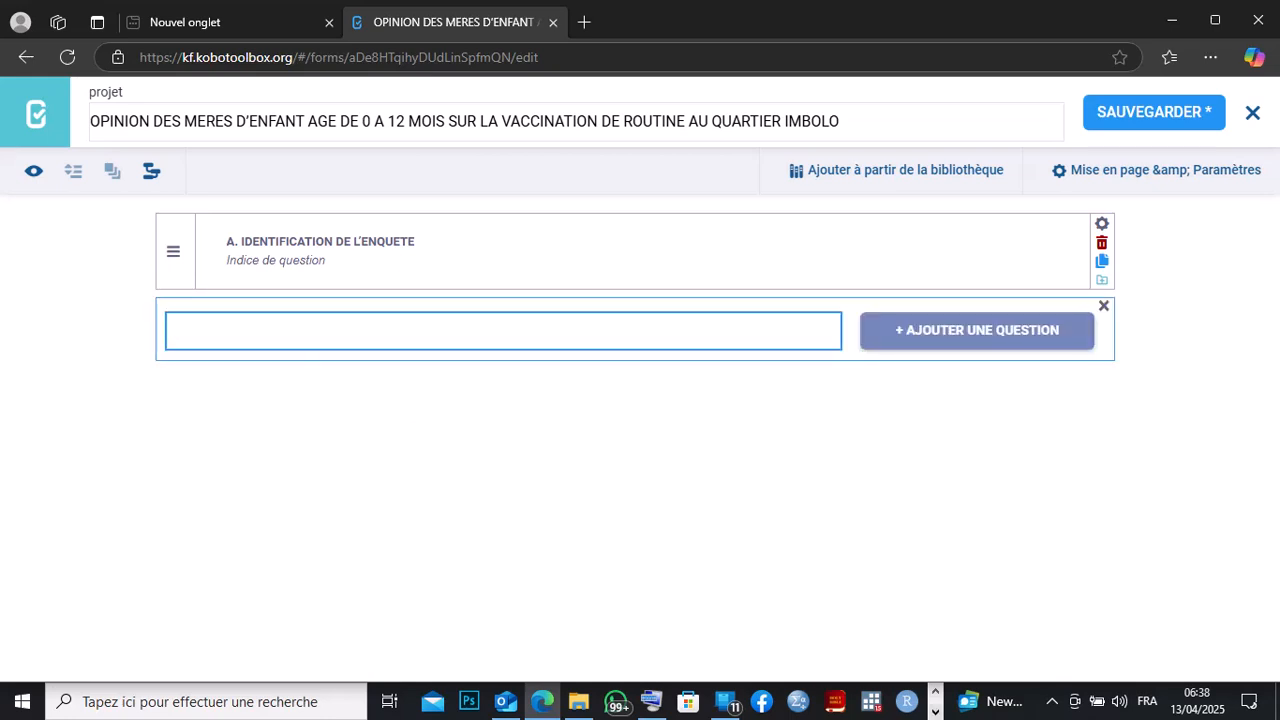
pyautogui.click(935, 711)
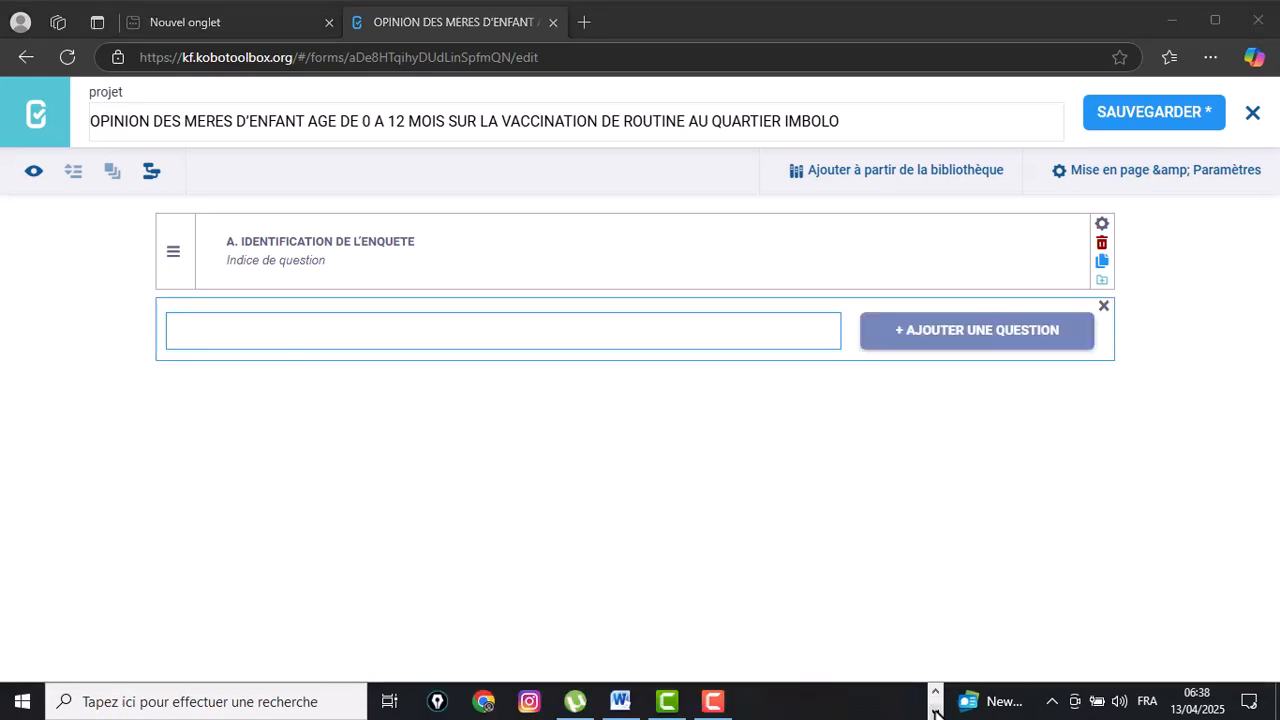
pyautogui.click(626, 700)
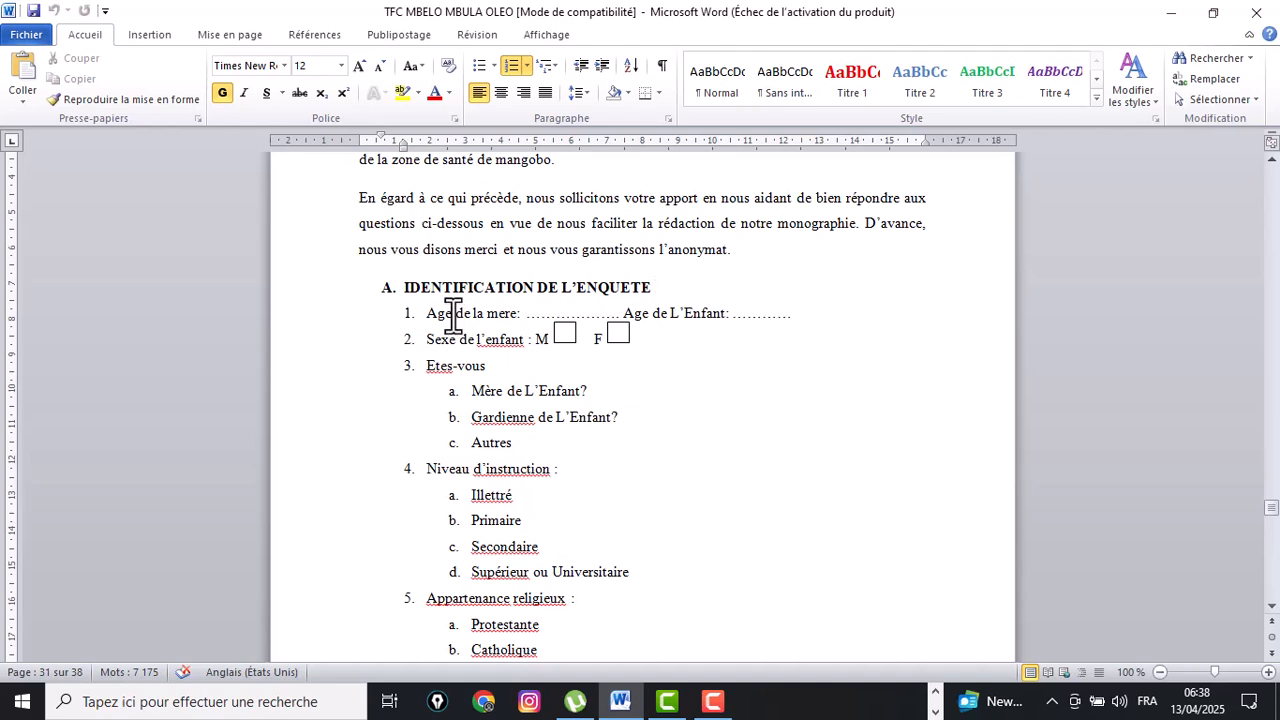
pyautogui.moveTo(453, 313); pyautogui.dragTo(425, 314)
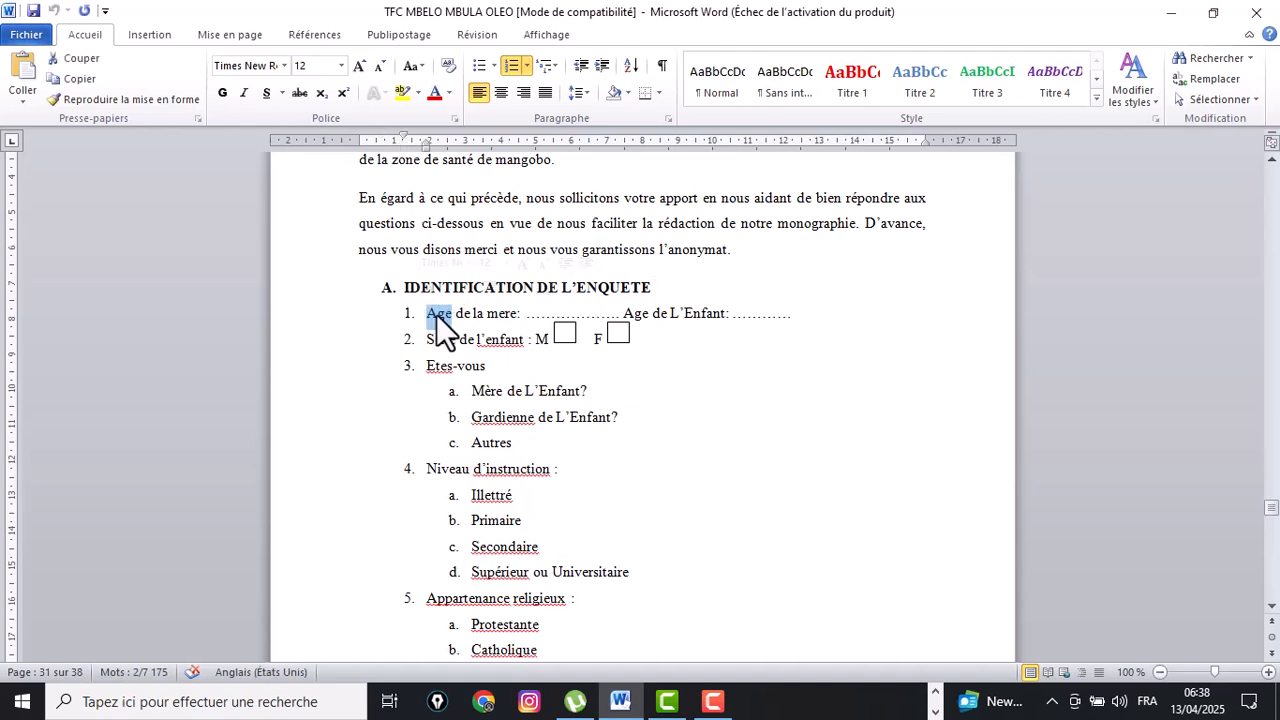
pyautogui.rightClick(436, 314)
pyautogui.click(467, 294)
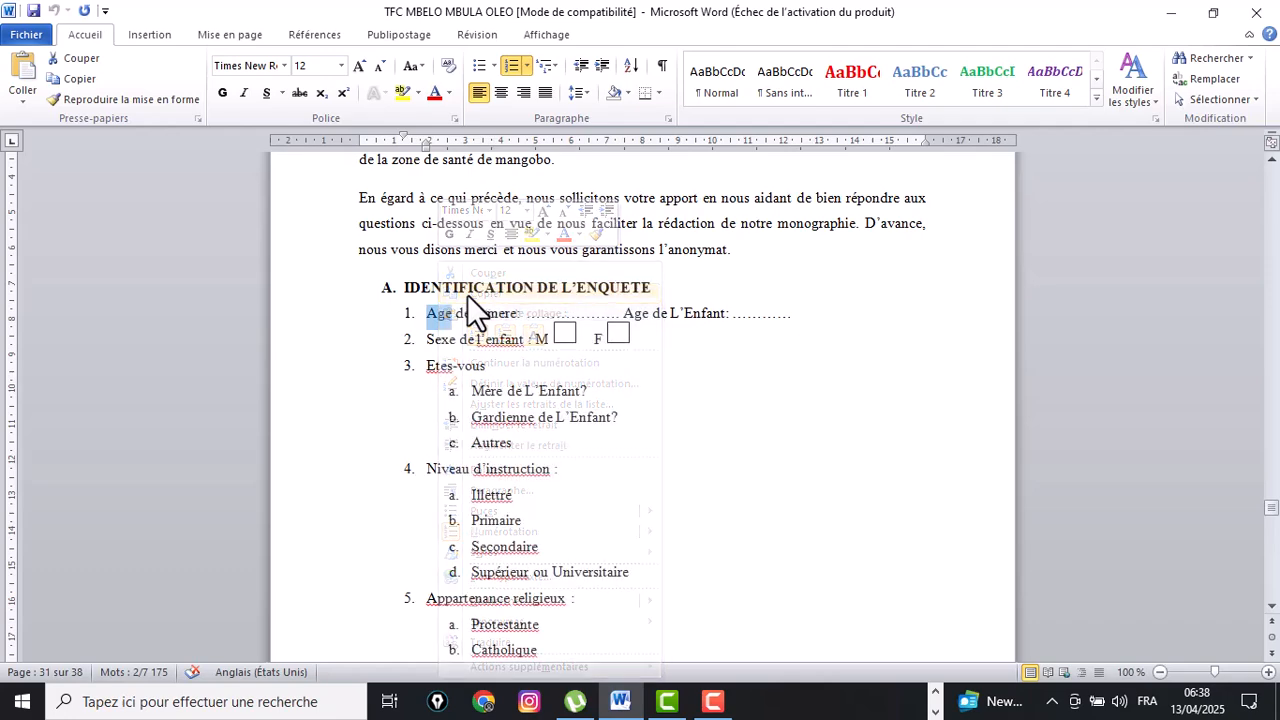
# Switch back to the KoboToolbox form and enter "1.Age" as the new question's label
pyautogui.click(935, 710)
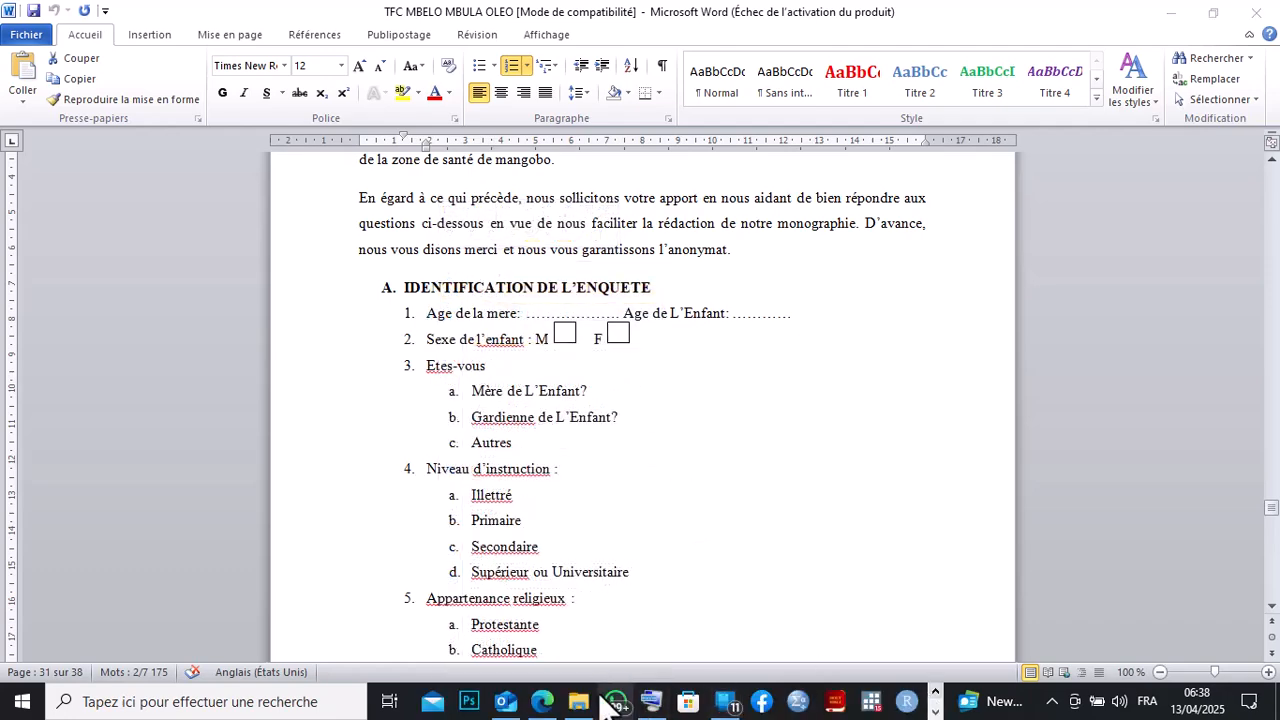
pyautogui.click(542, 701)
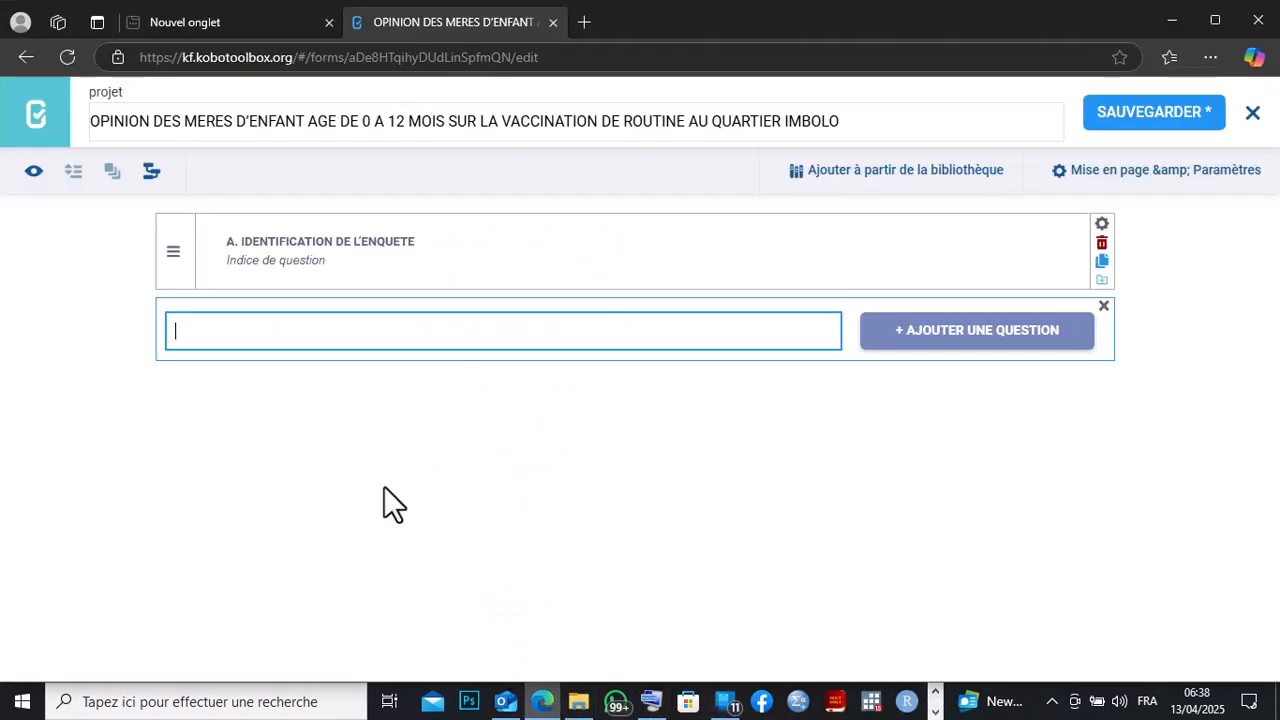
pyautogui.rightClick(176, 331)
pyautogui.click(225, 461)
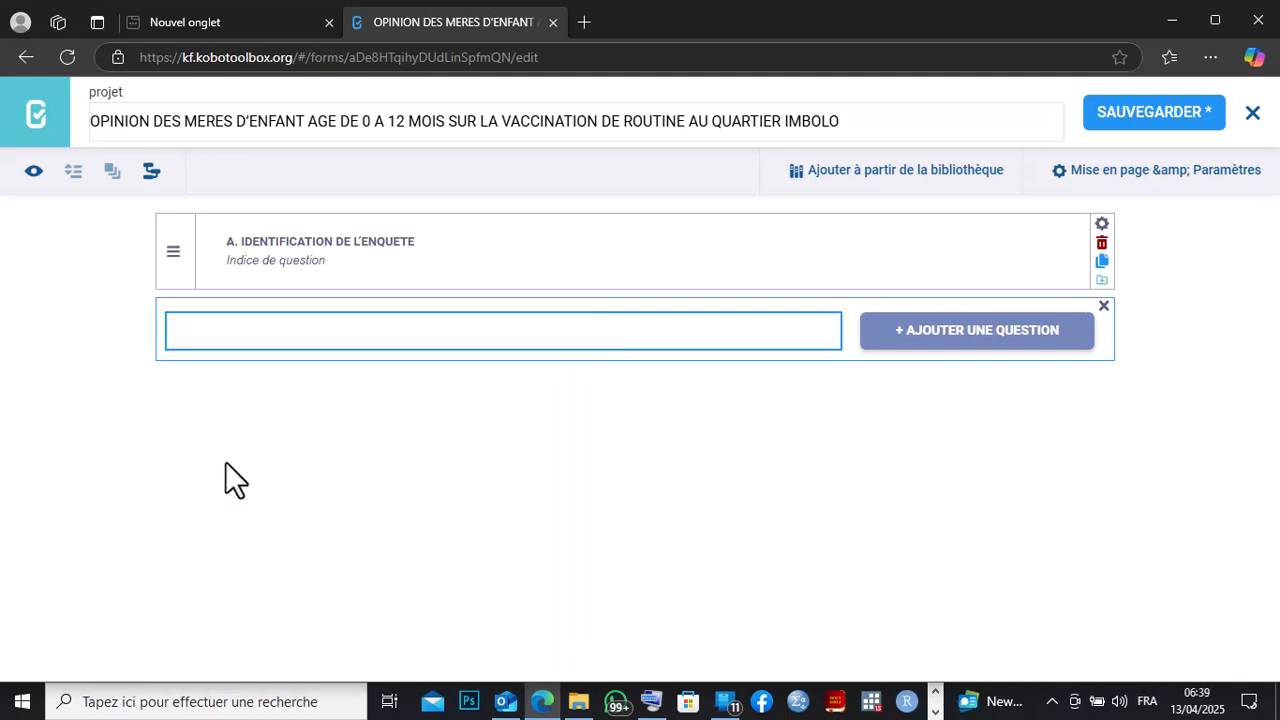
pyautogui.click(176, 331)
pyautogui.write('1.Age')
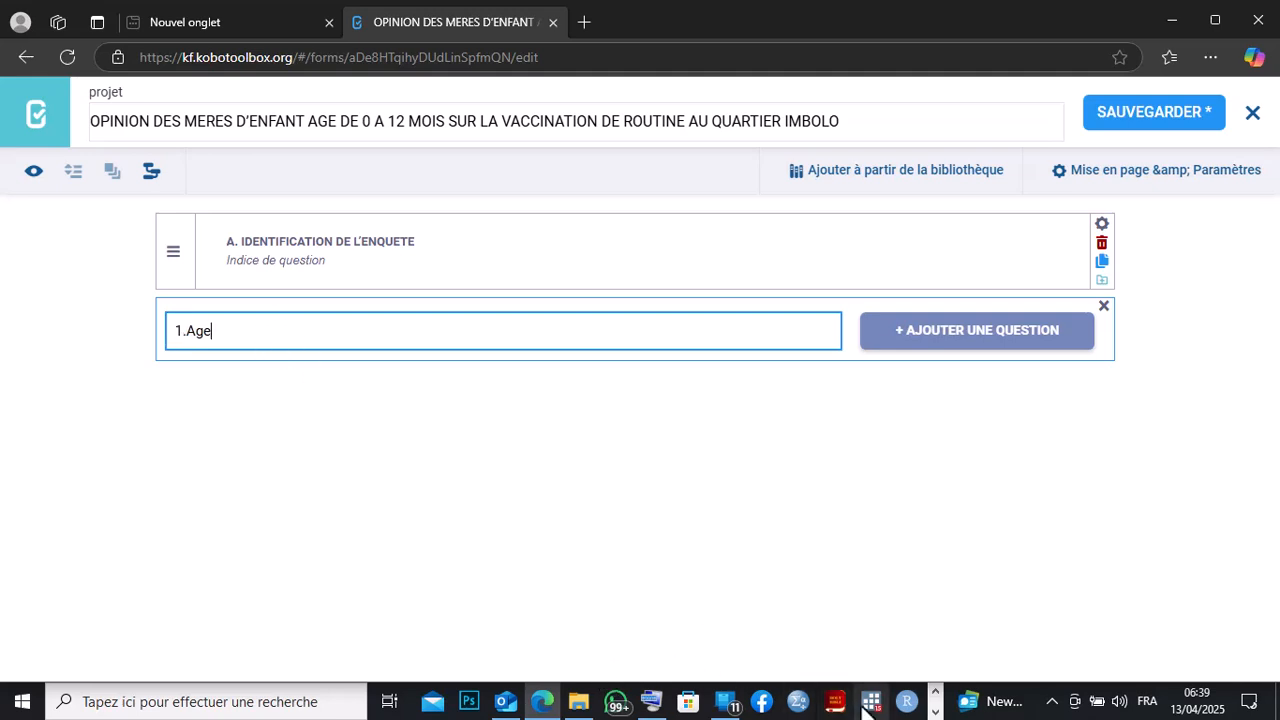
# Check item 1 in the Word questionnaire, return to the form and add the "1.Age" entry as a Note question
pyautogui.click(935, 712)
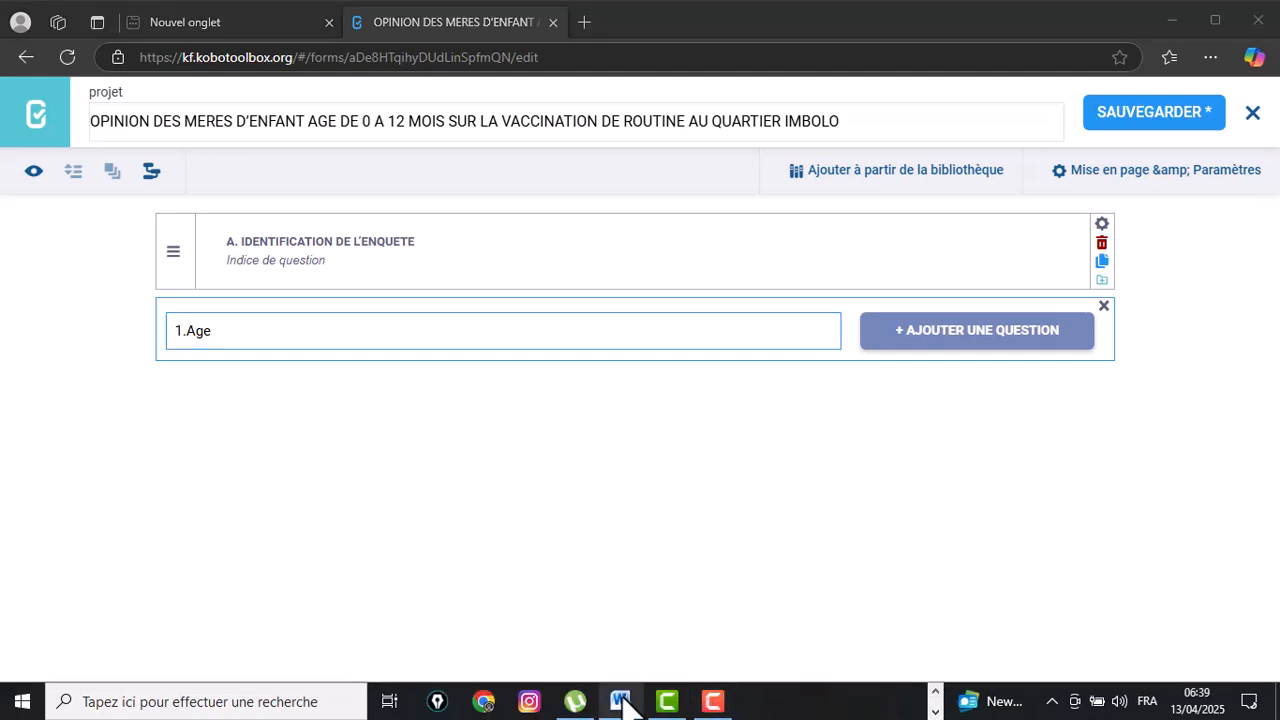
pyautogui.click(628, 703)
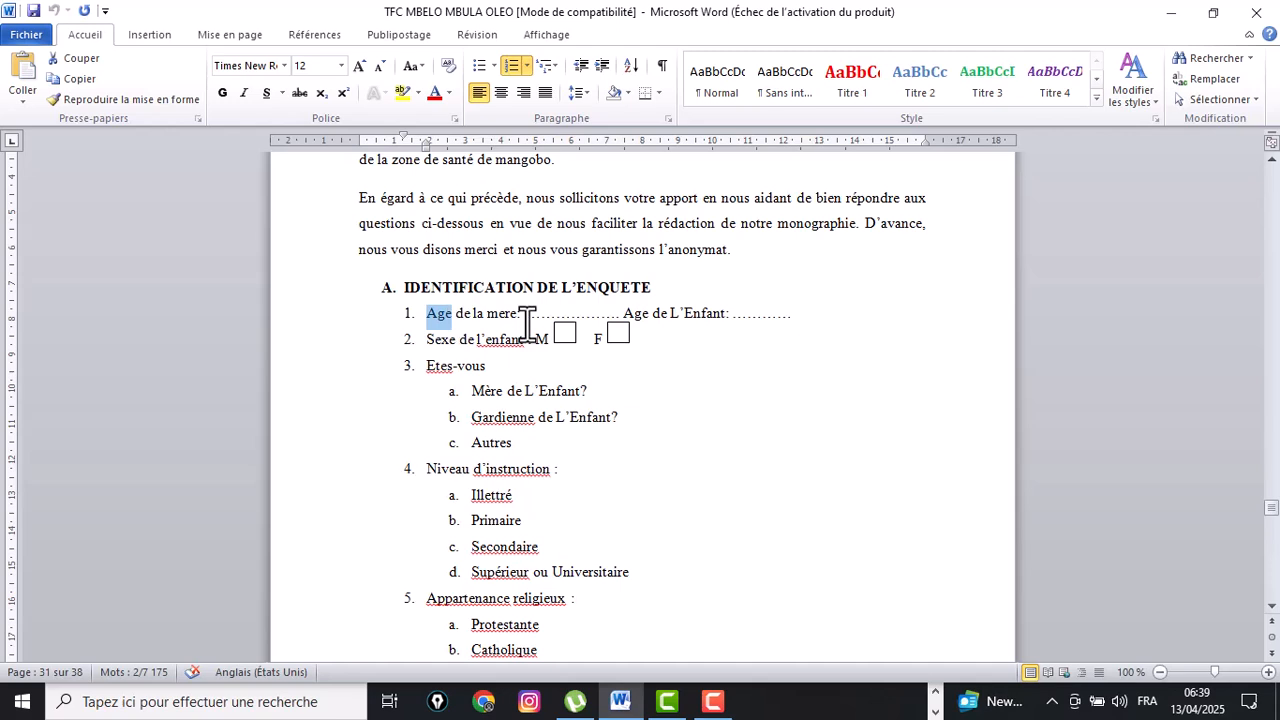
pyautogui.click(936, 711)
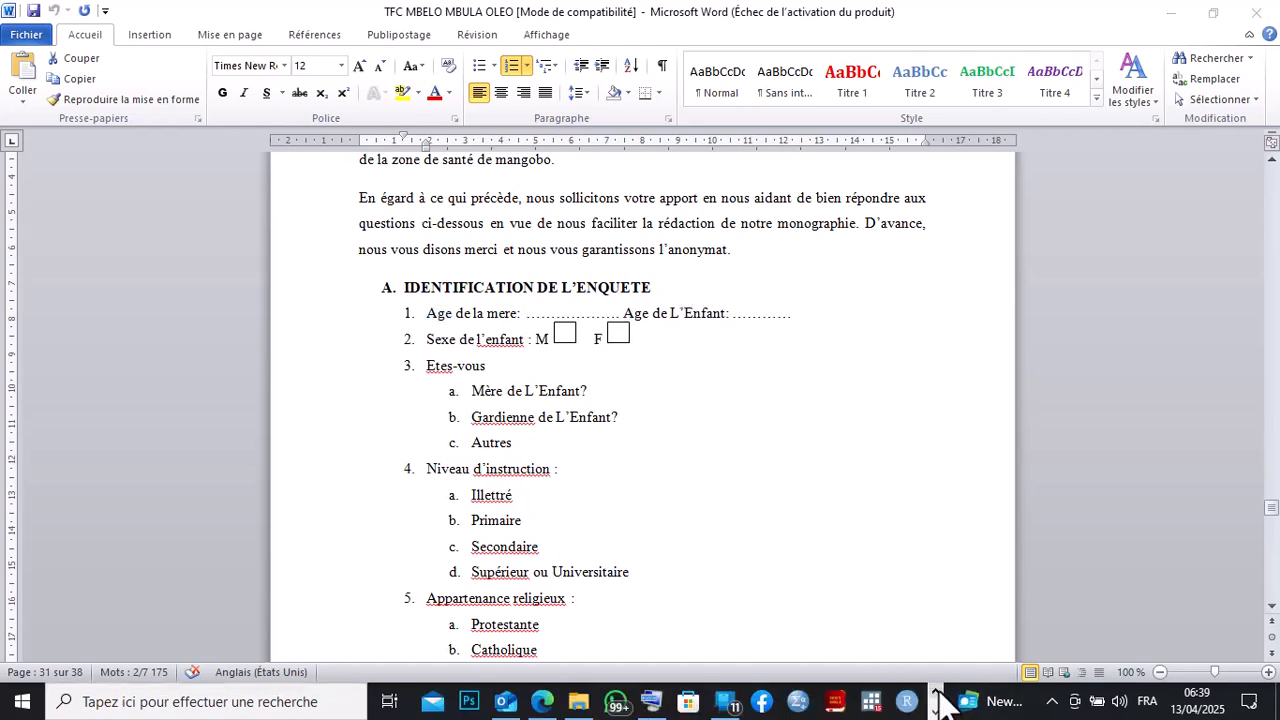
pyautogui.click(545, 703)
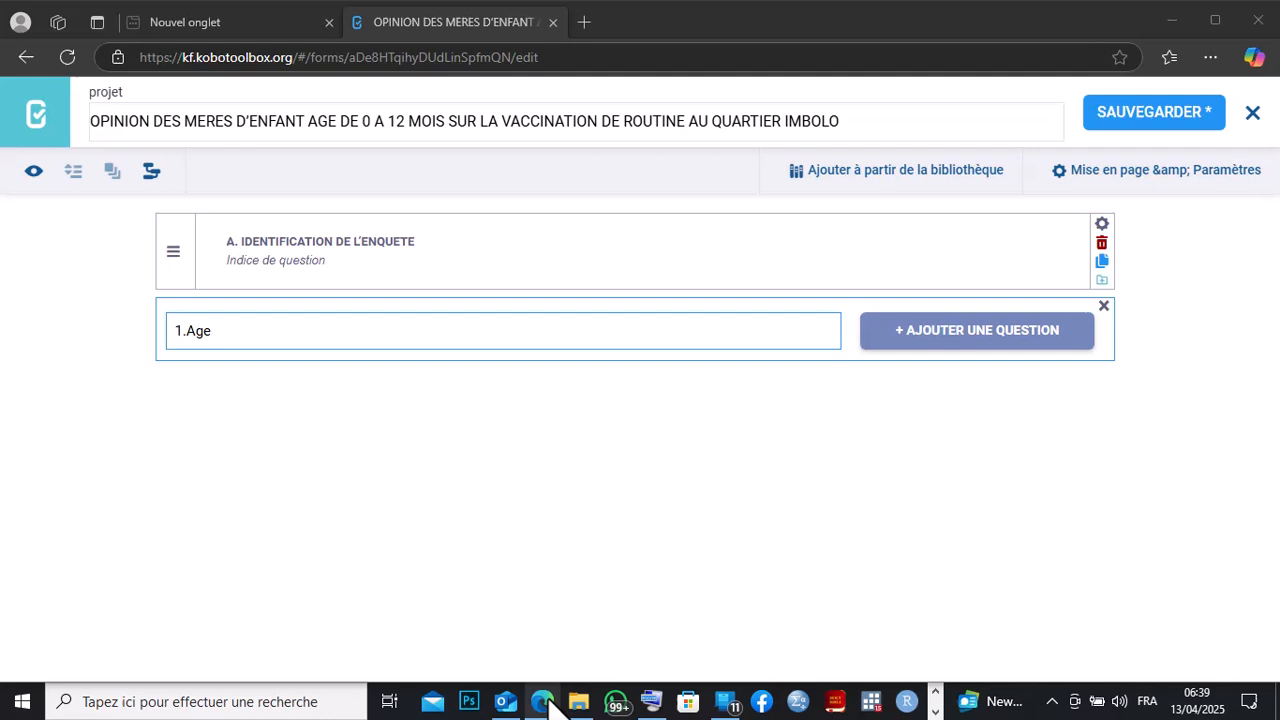
pyautogui.click(963, 340)
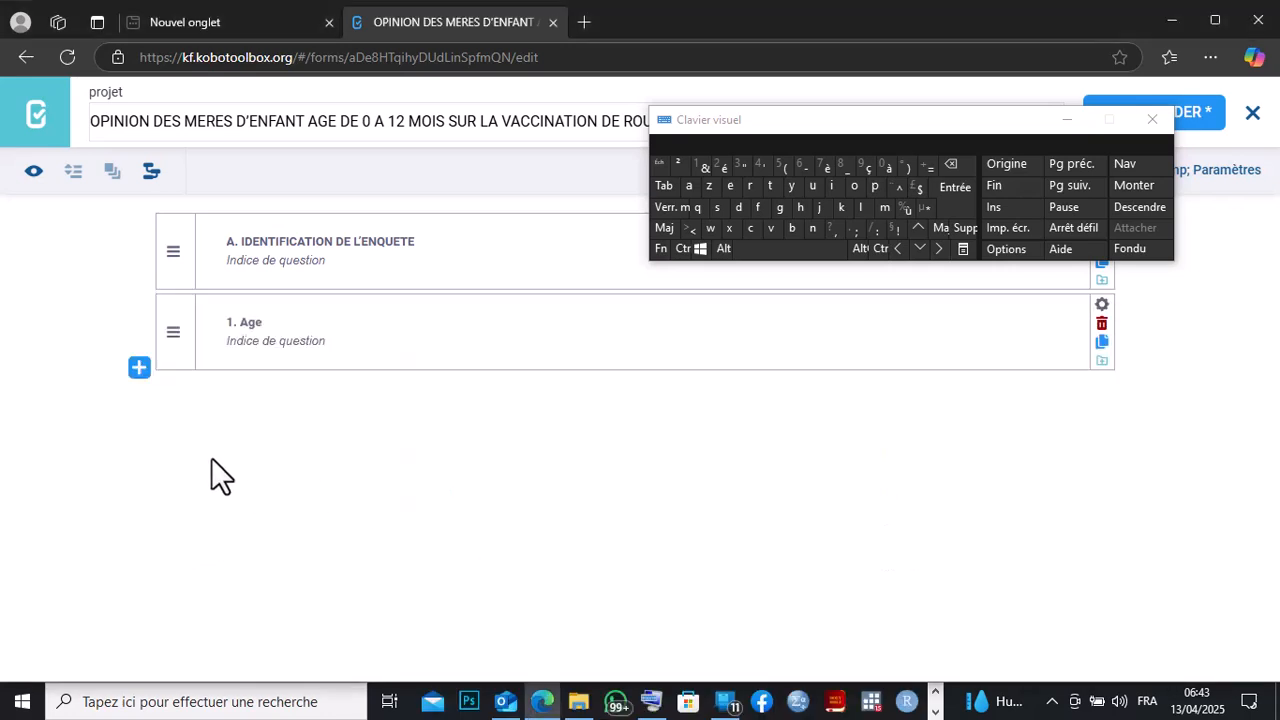
# Add a question labelled "a. Age de la mère" below the "1. Age" note, with the Chiffre response type
pyautogui.click(139, 369)
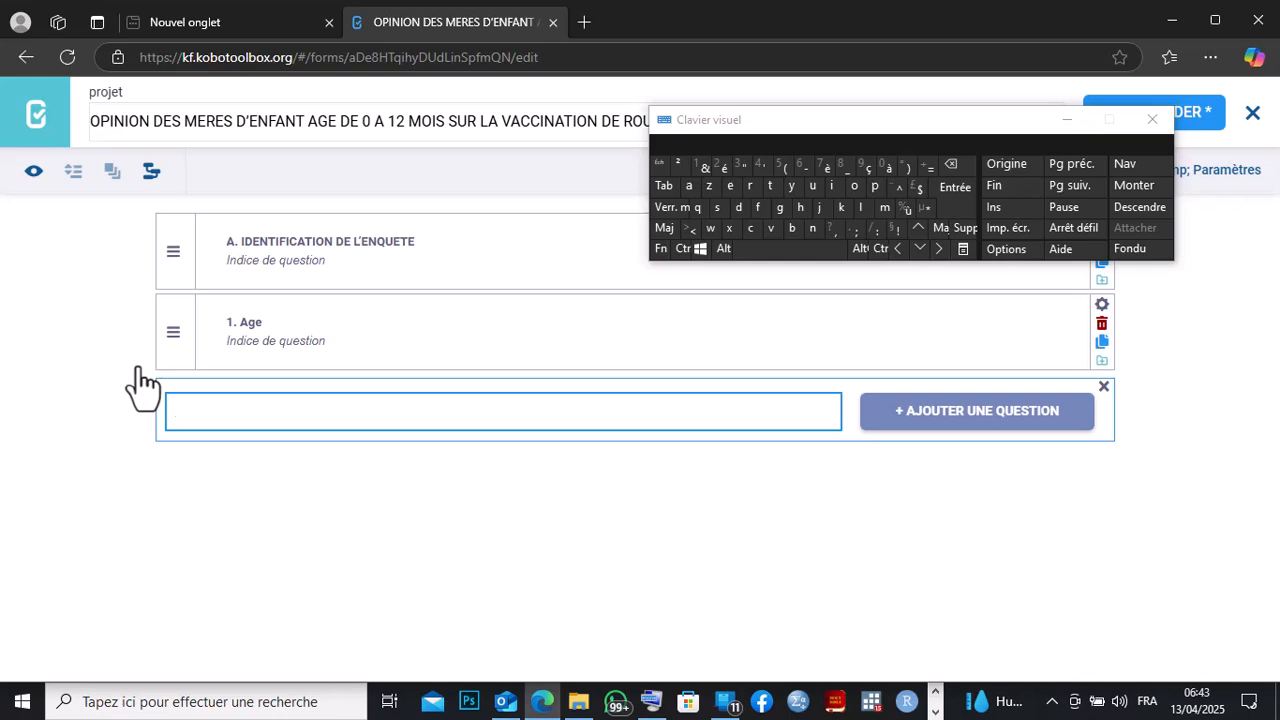
pyautogui.write('a.')
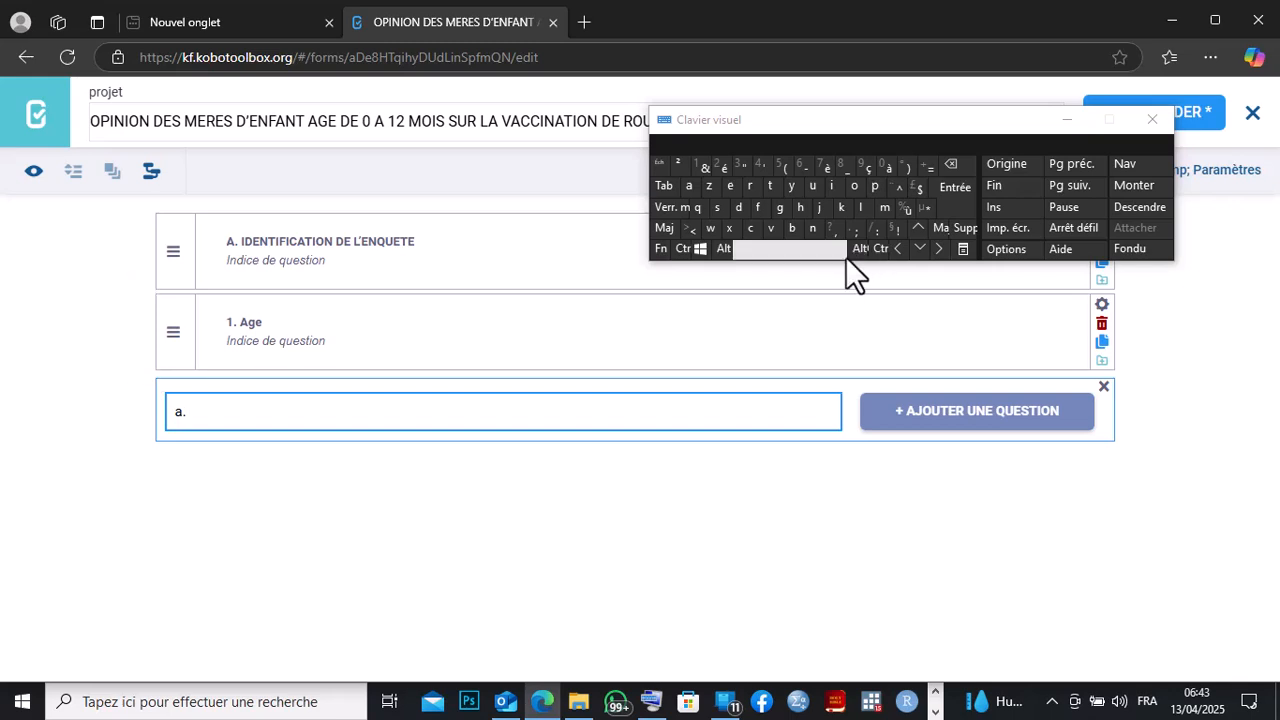
pyautogui.write(' Age de la ')
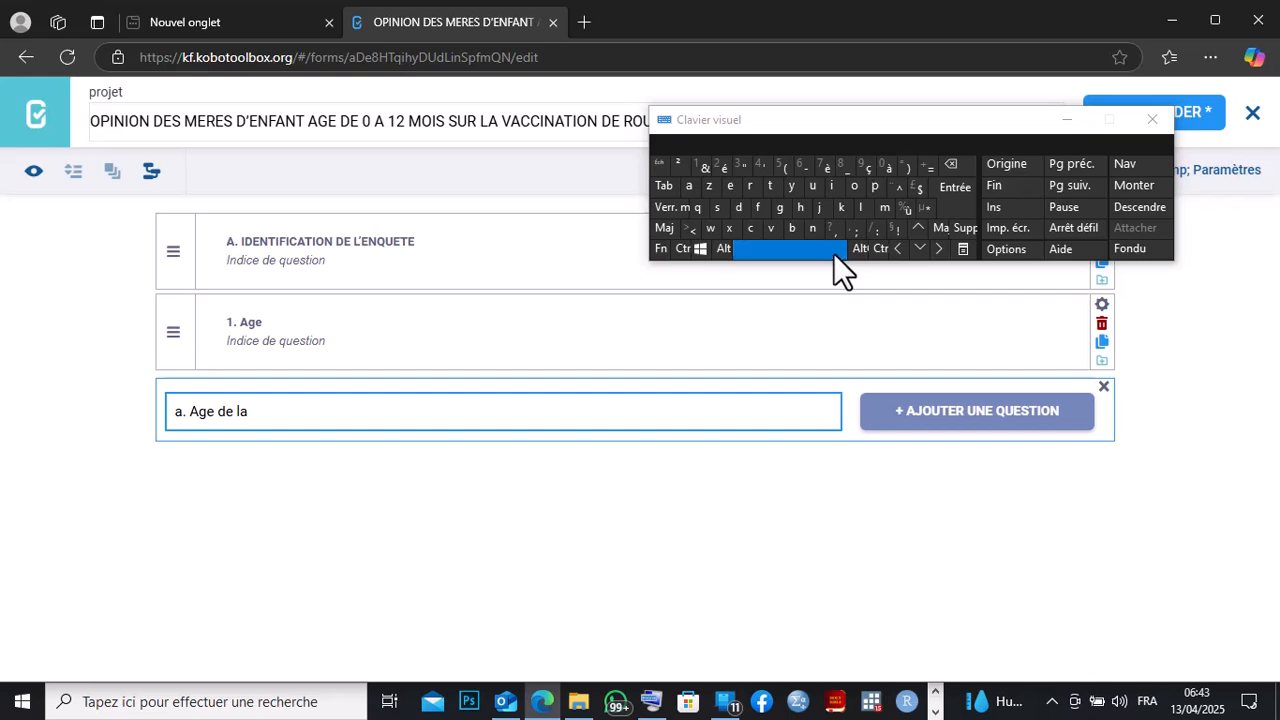
pyautogui.write('mère')
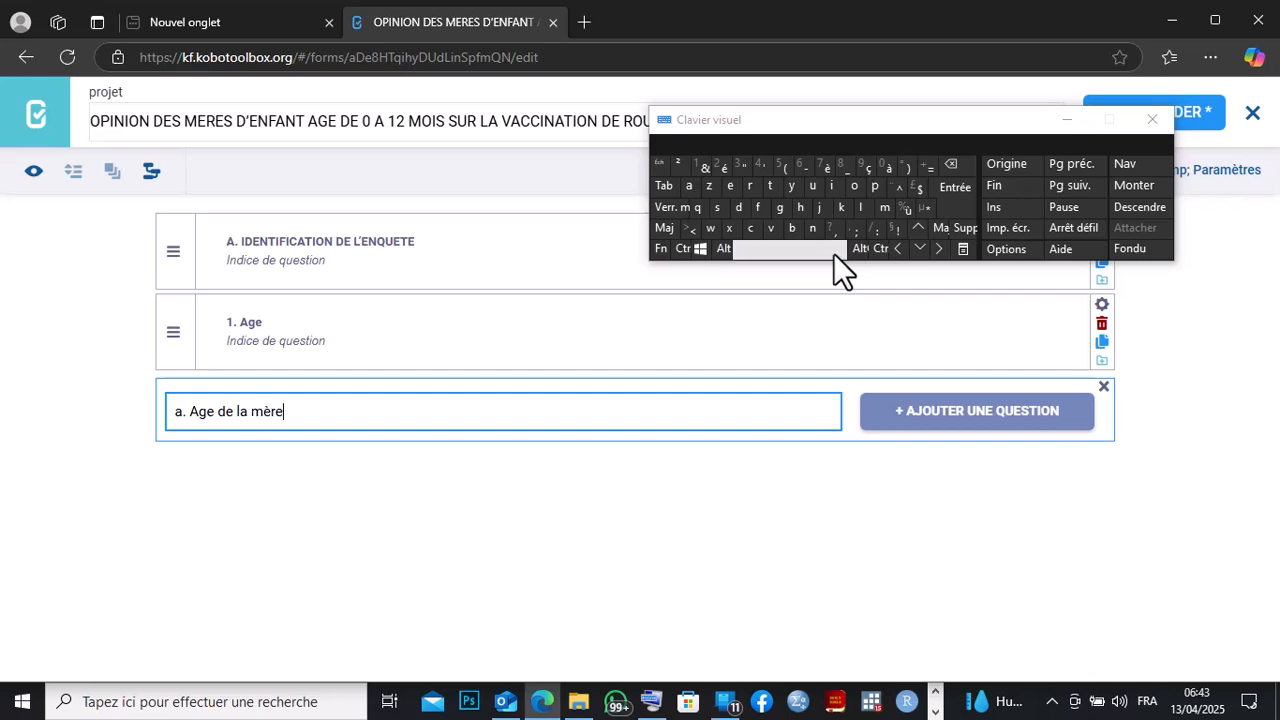
pyautogui.click(930, 418)
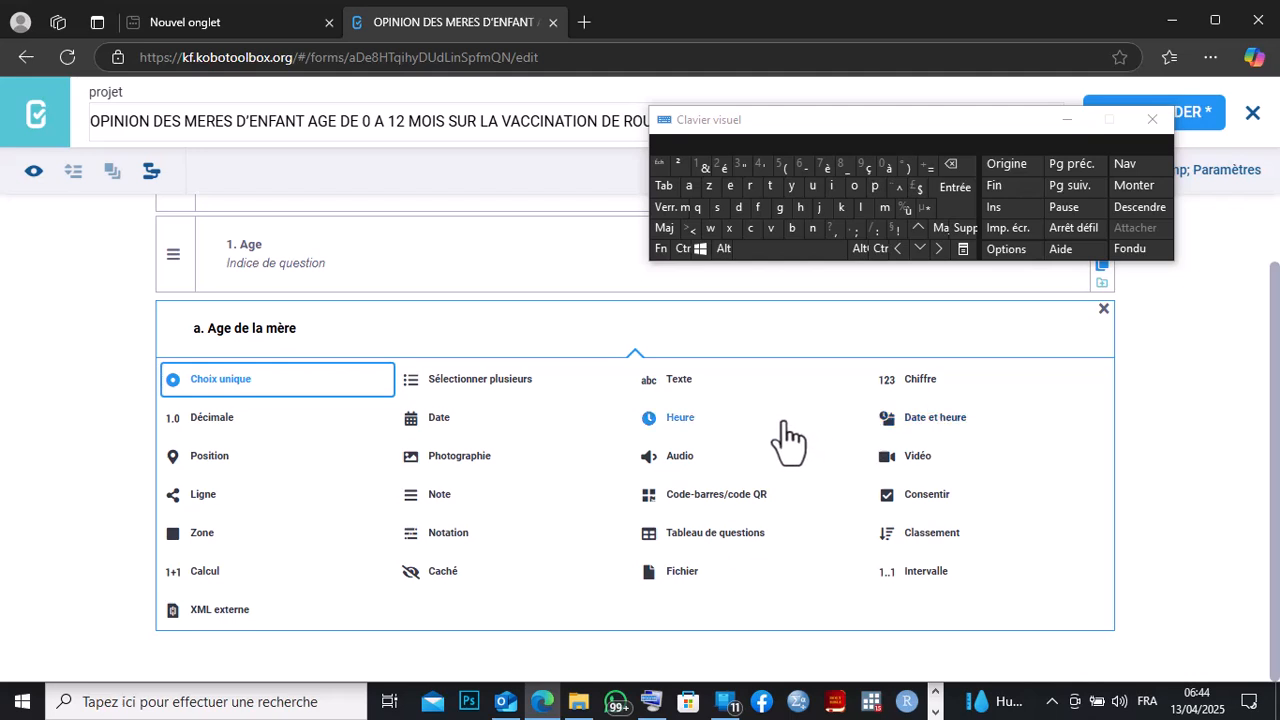
pyautogui.click(887, 393)
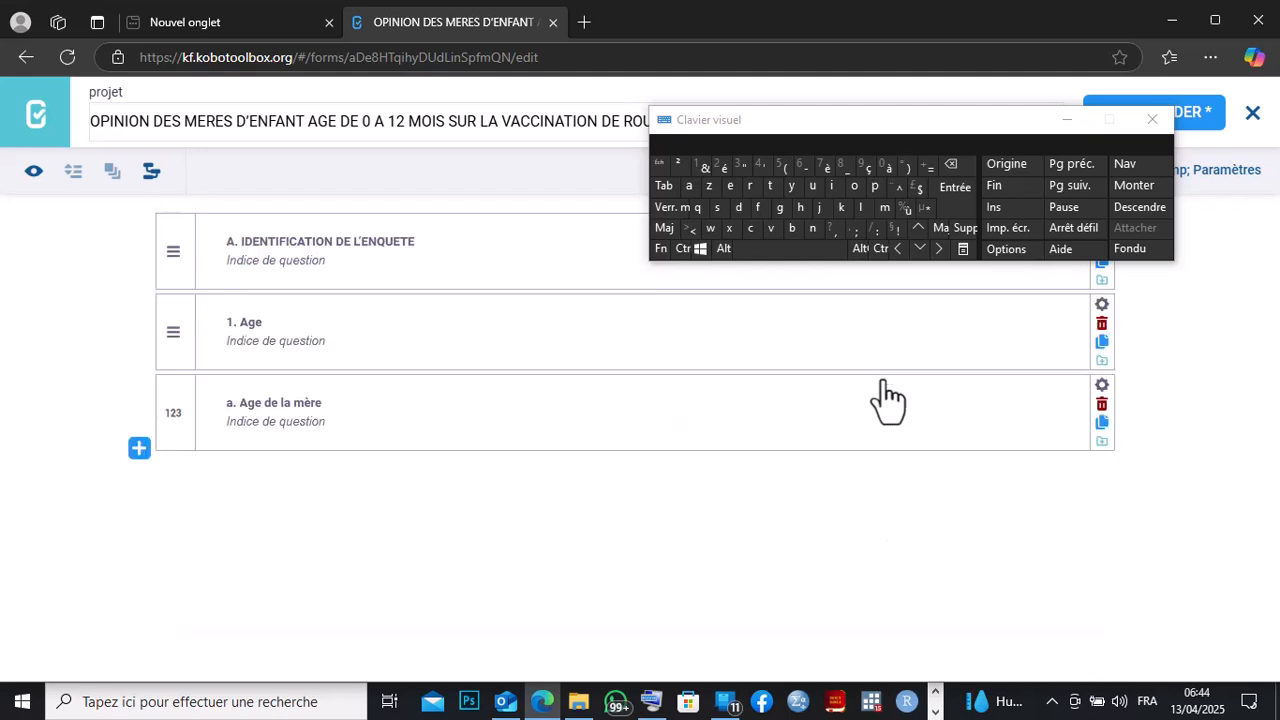
# Add a question labelled "b. Age de l'enfant" below the mother's age question, with the Chiffre response type
pyautogui.click(139, 449)
pyautogui.write('b.')
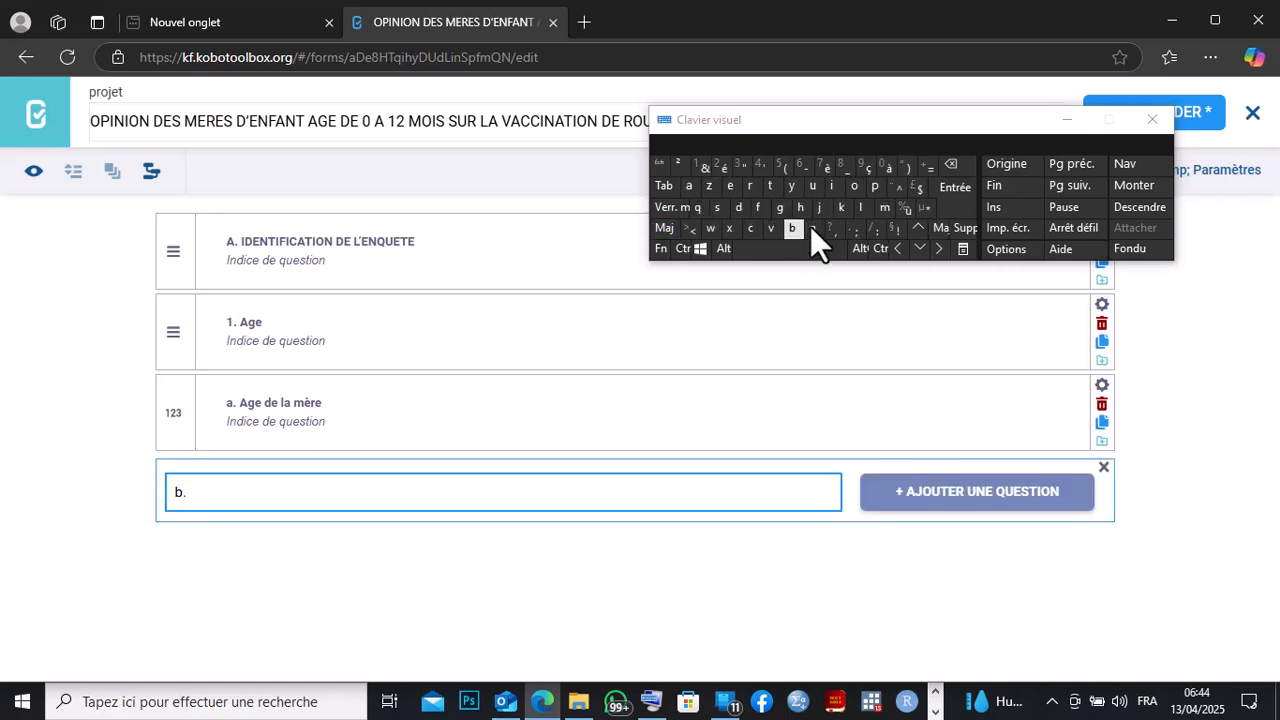
pyautogui.write(' Age')
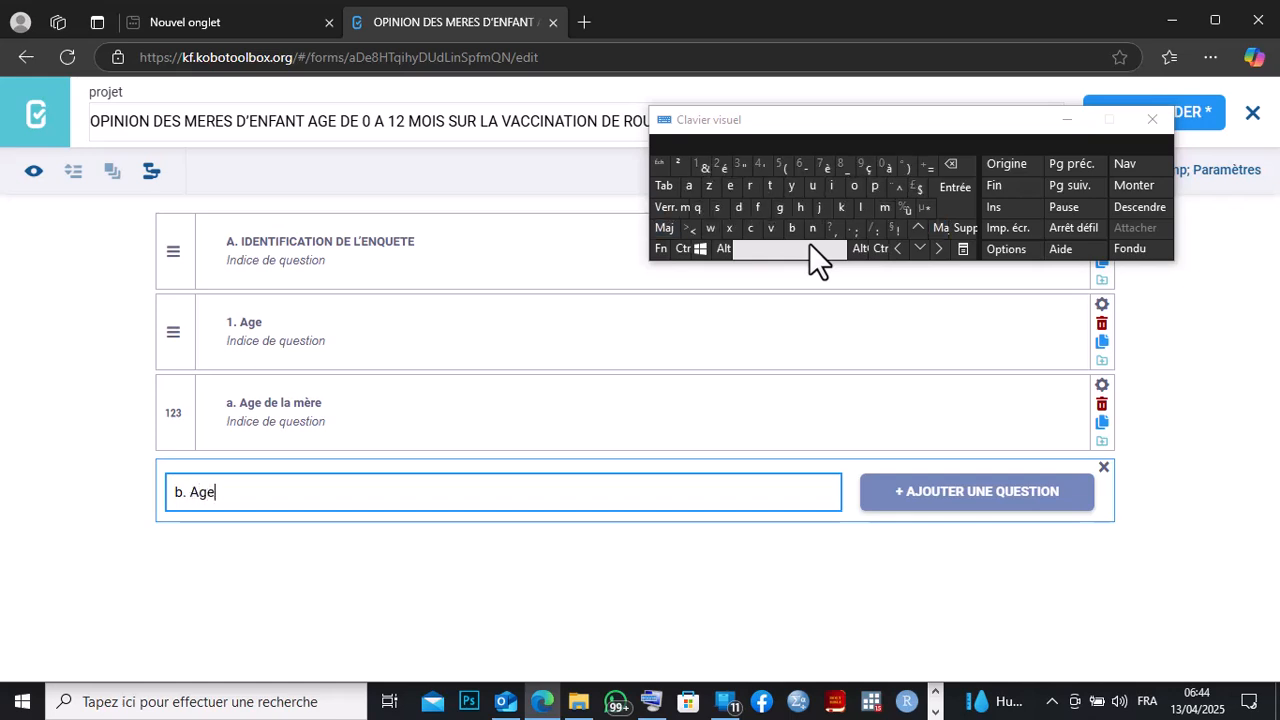
pyautogui.write(" de l'enfant")
pyautogui.click(940, 492)
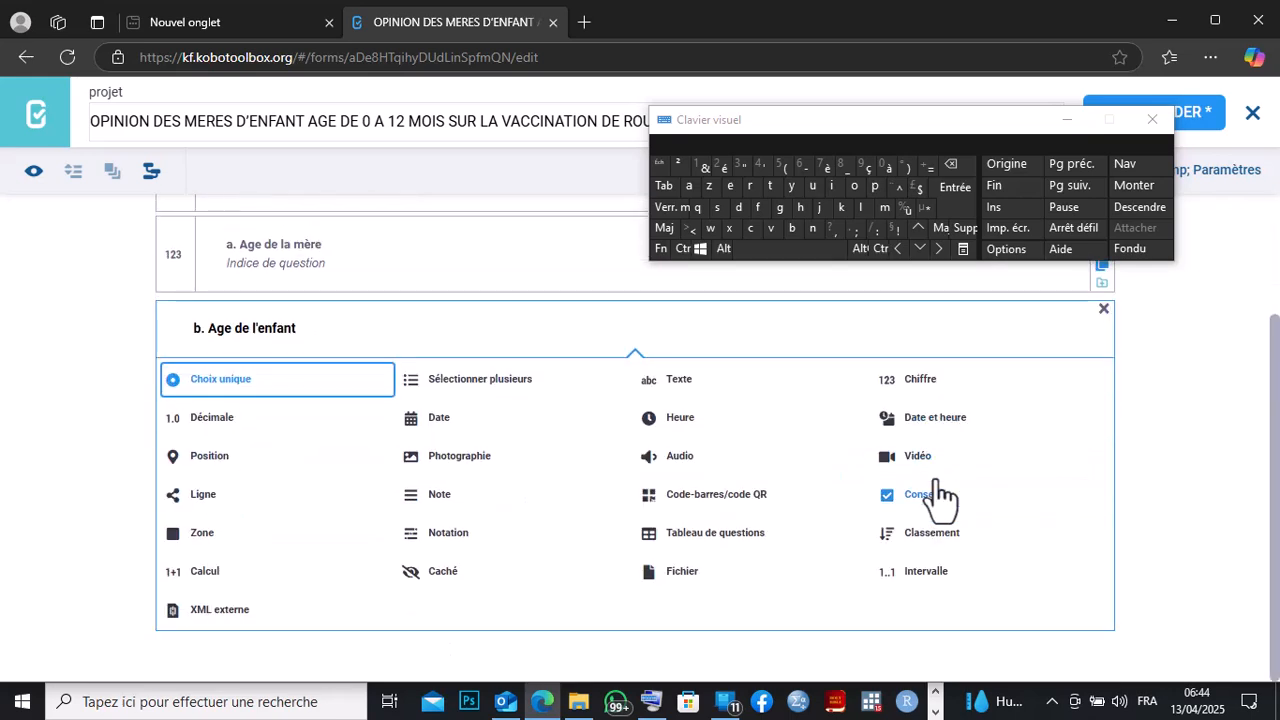
pyautogui.click(892, 388)
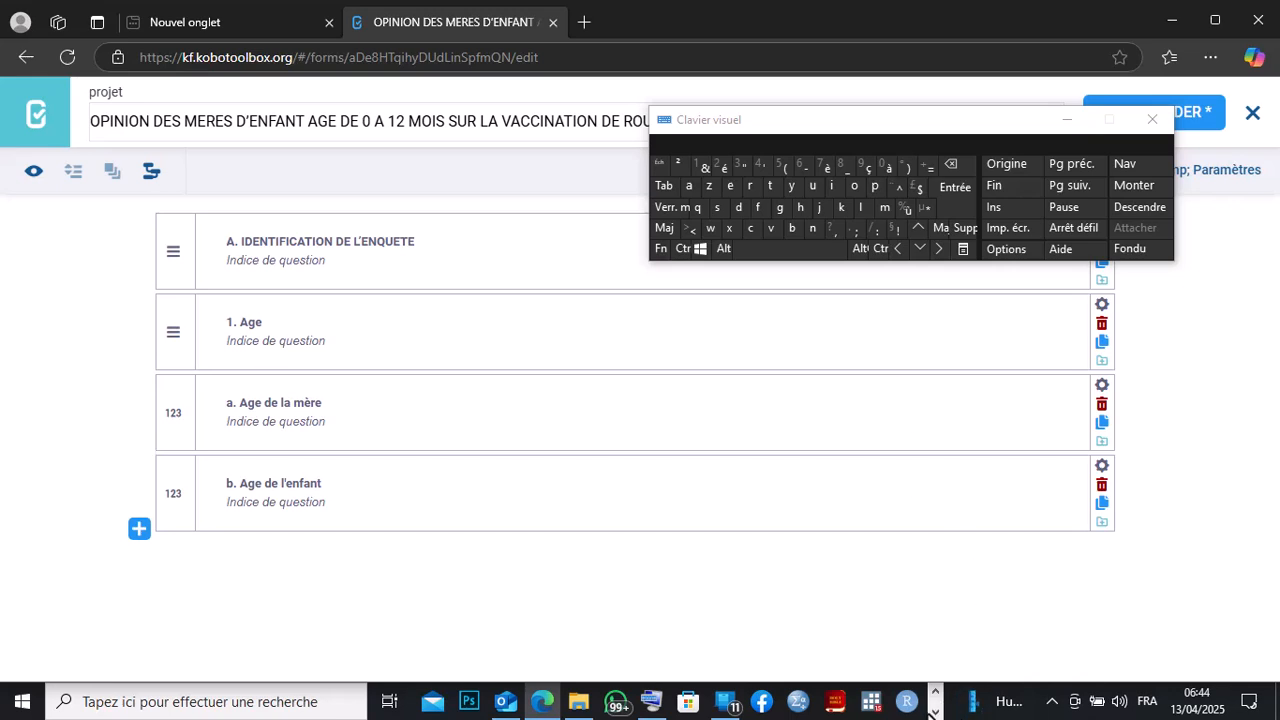
# Switch to the Word questionnaire and copy the item 2 text "Sexe de l'enfant"
pyautogui.click(936, 712)
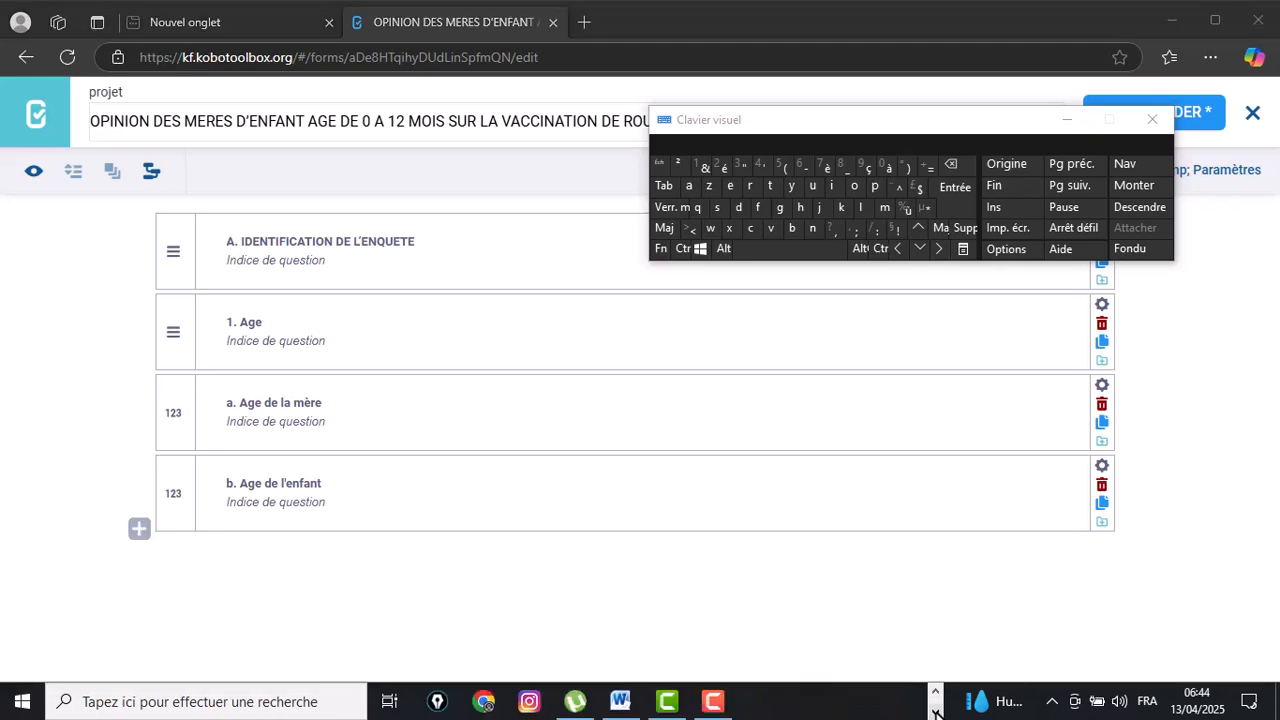
pyautogui.click(620, 701)
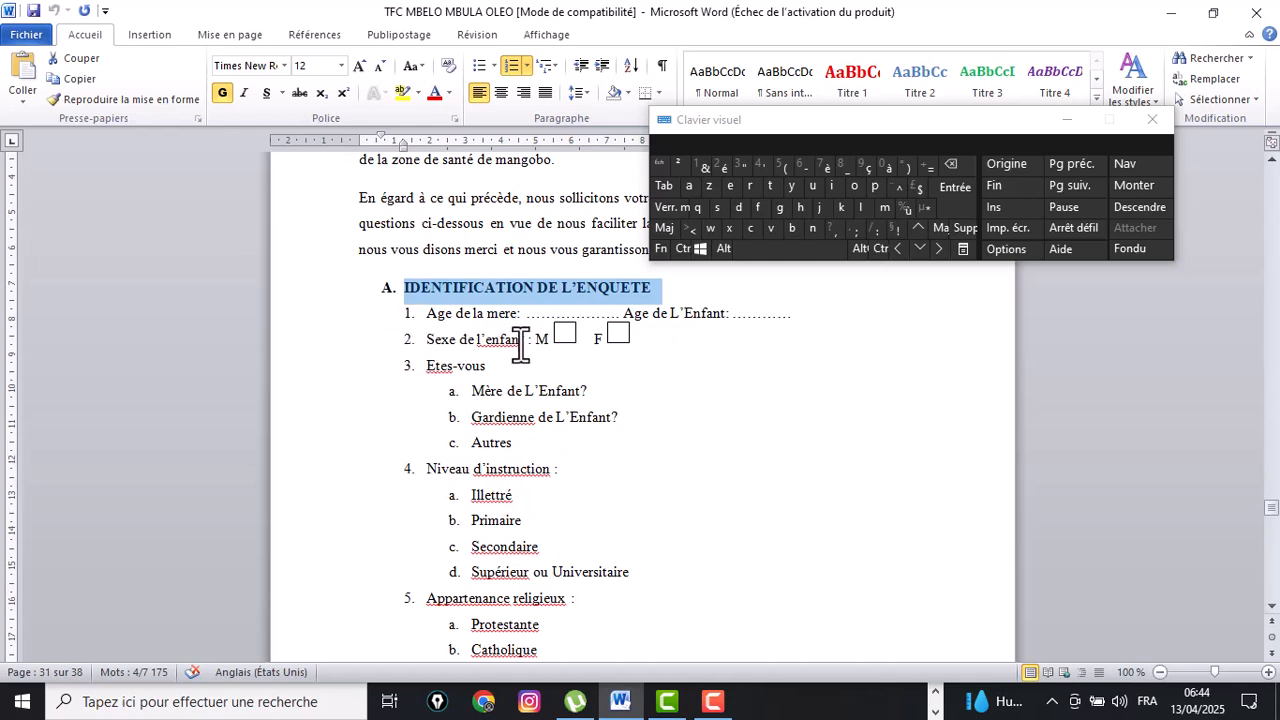
pyautogui.moveTo(526, 341); pyautogui.dragTo(429, 341)
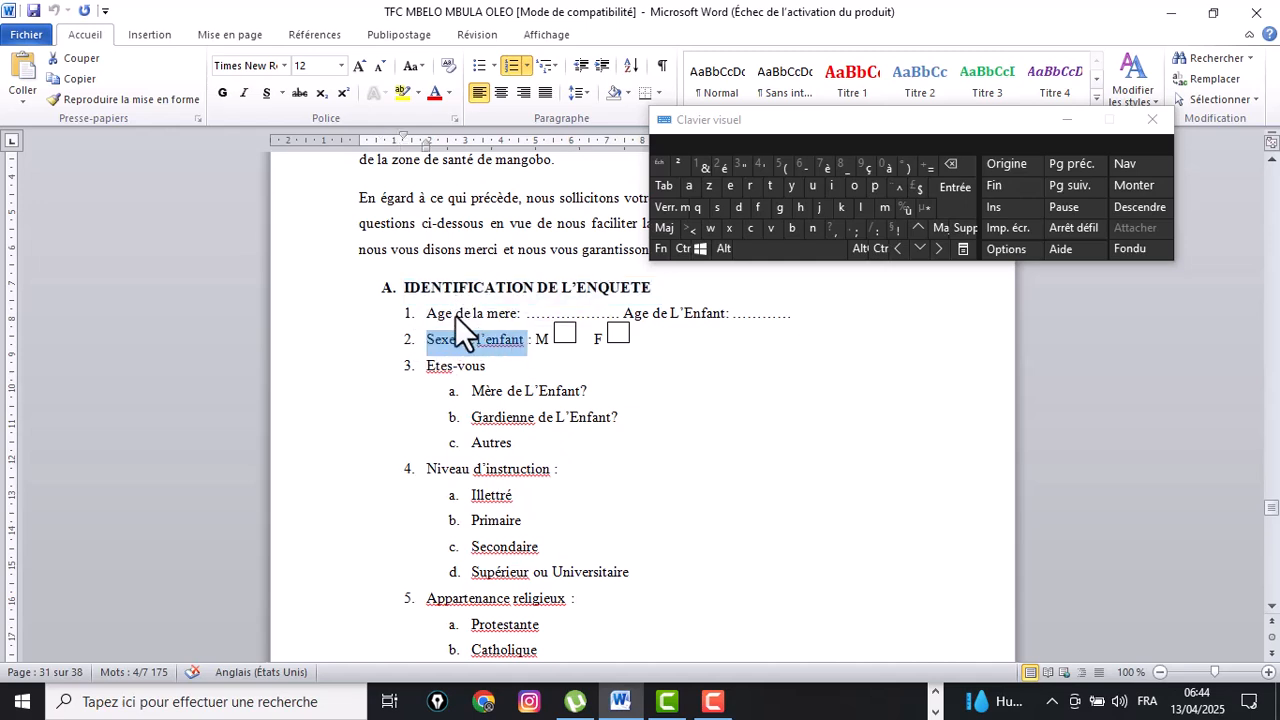
pyautogui.rightClick(455, 315)
pyautogui.click(472, 276)
# Return to the KoboToolbox form and enter "2.Sexe de l'enfant" as the label of a new question below the child's age question
pyautogui.click(935, 709)
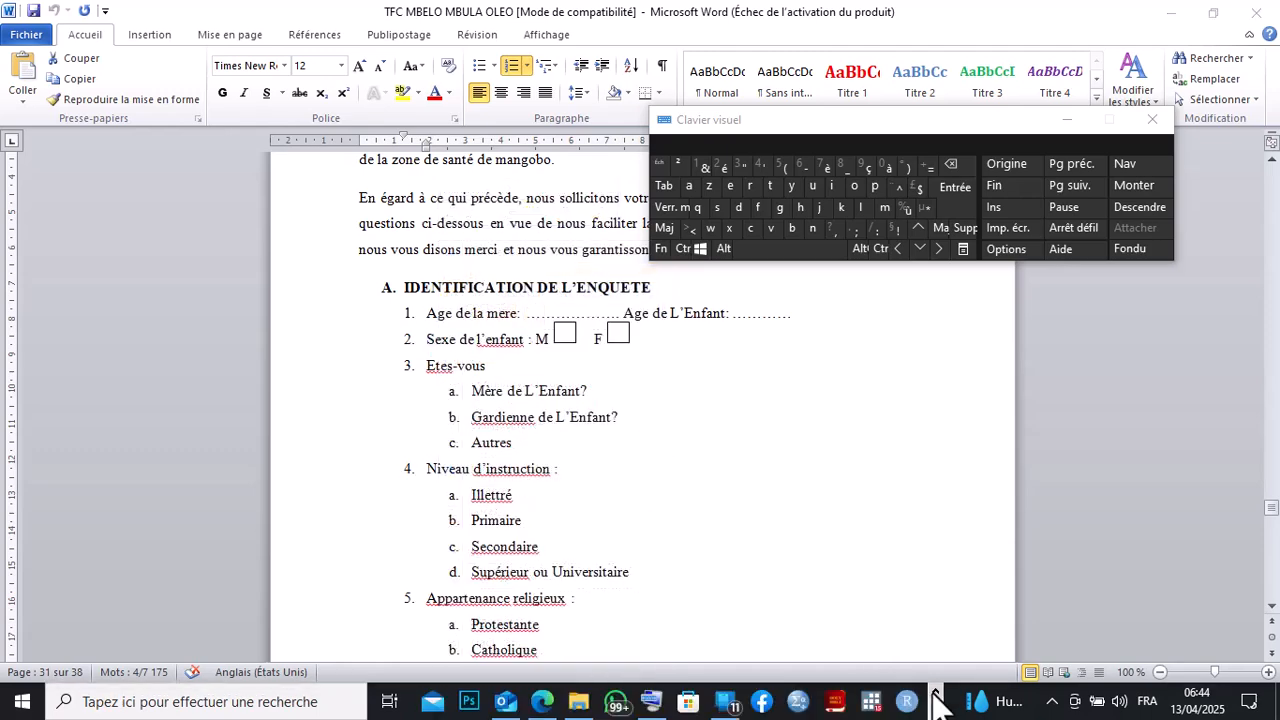
pyautogui.click(556, 700)
pyautogui.click(139, 546)
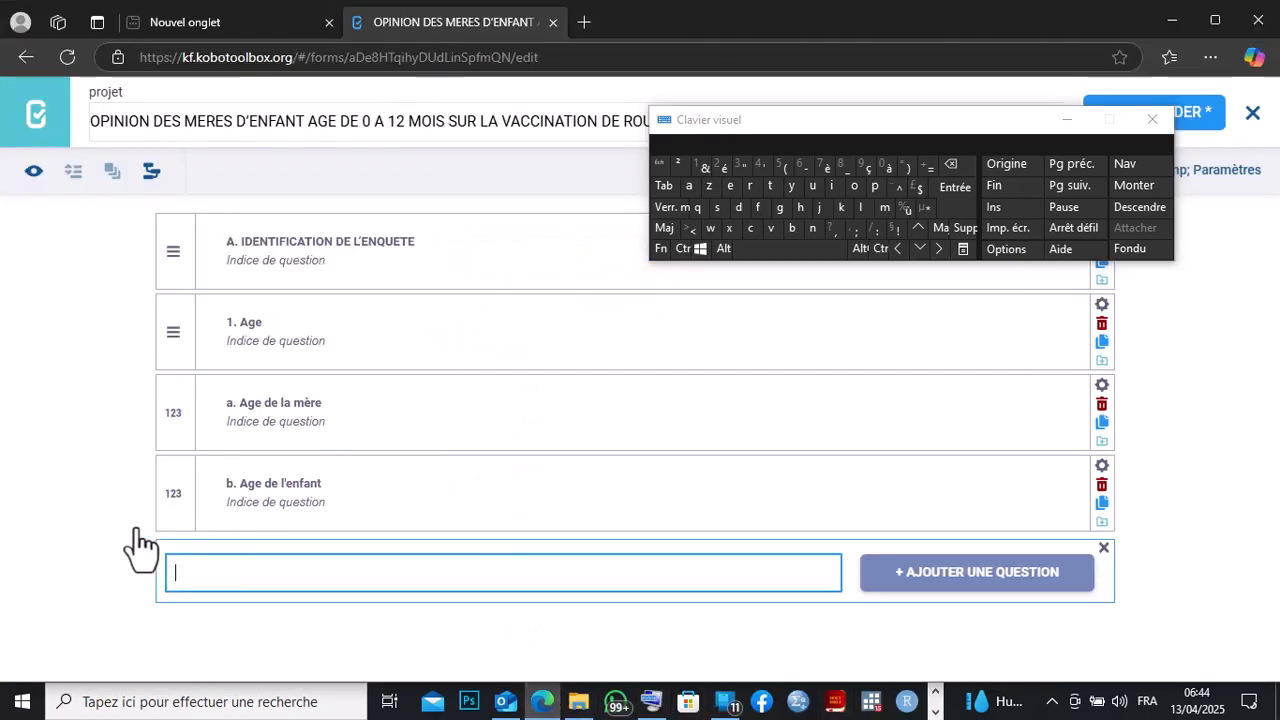
pyautogui.rightClick(186, 575)
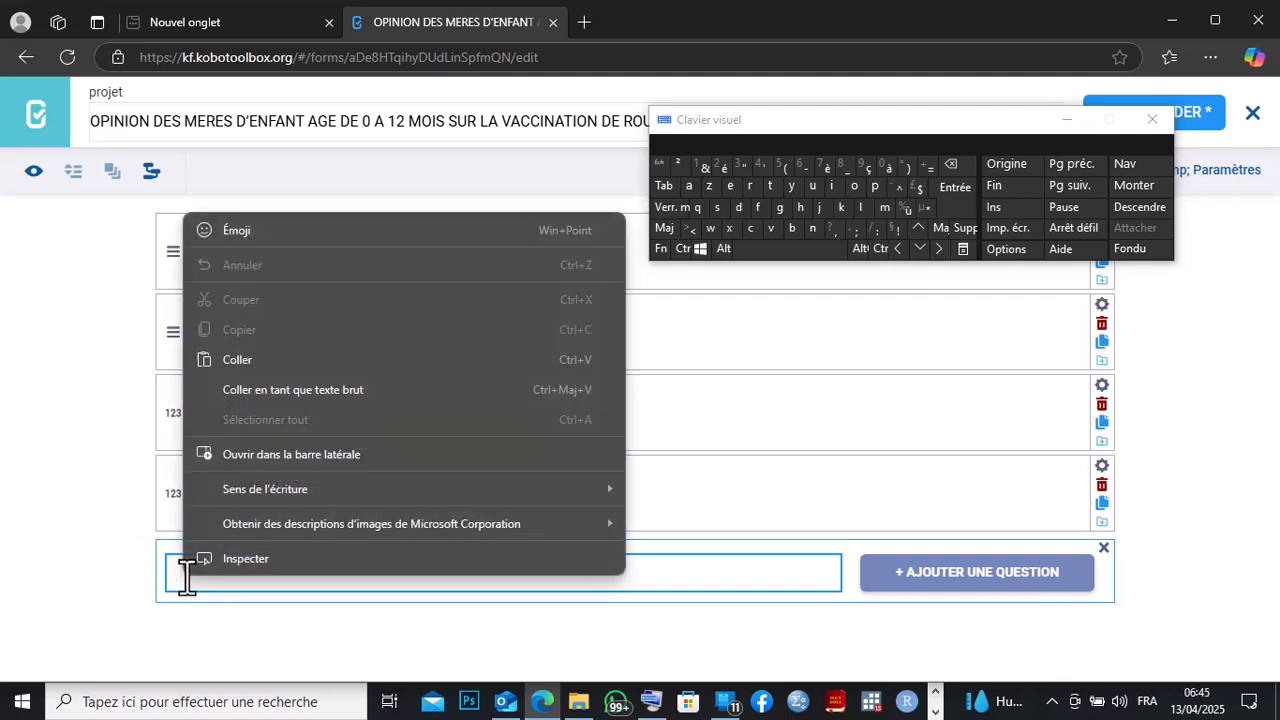
pyautogui.click(229, 359)
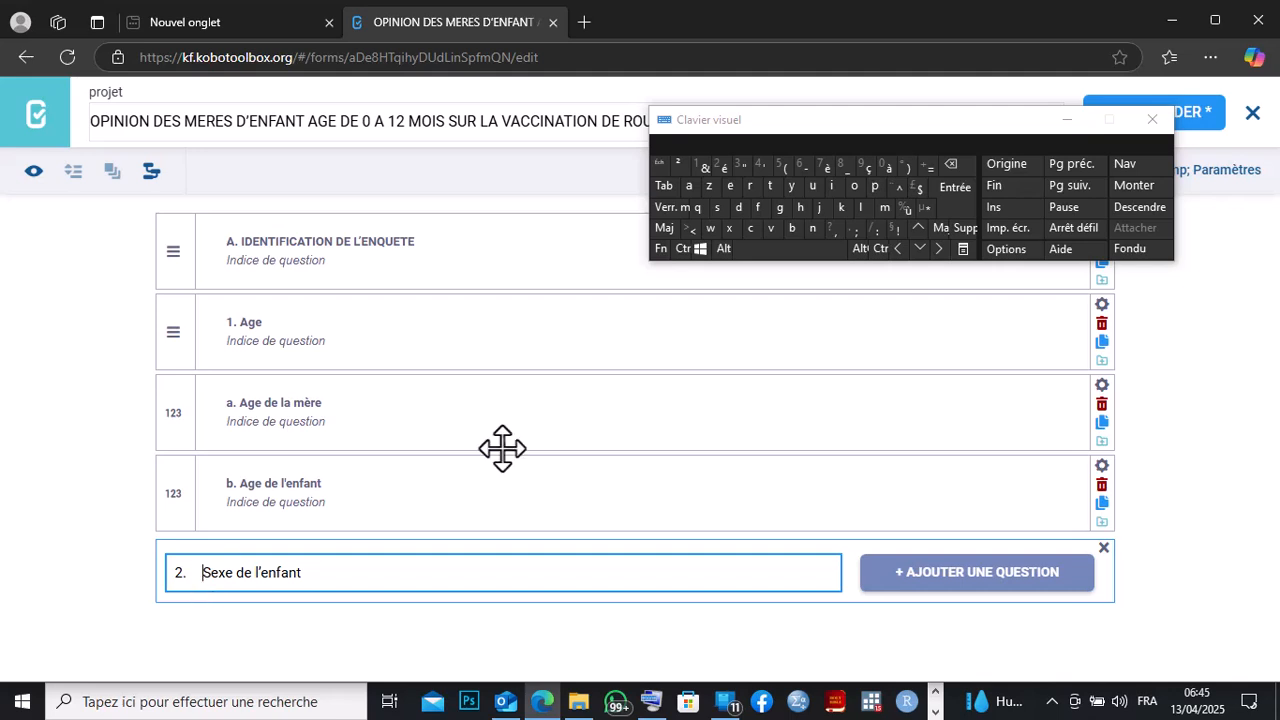
pyautogui.click(950, 165)
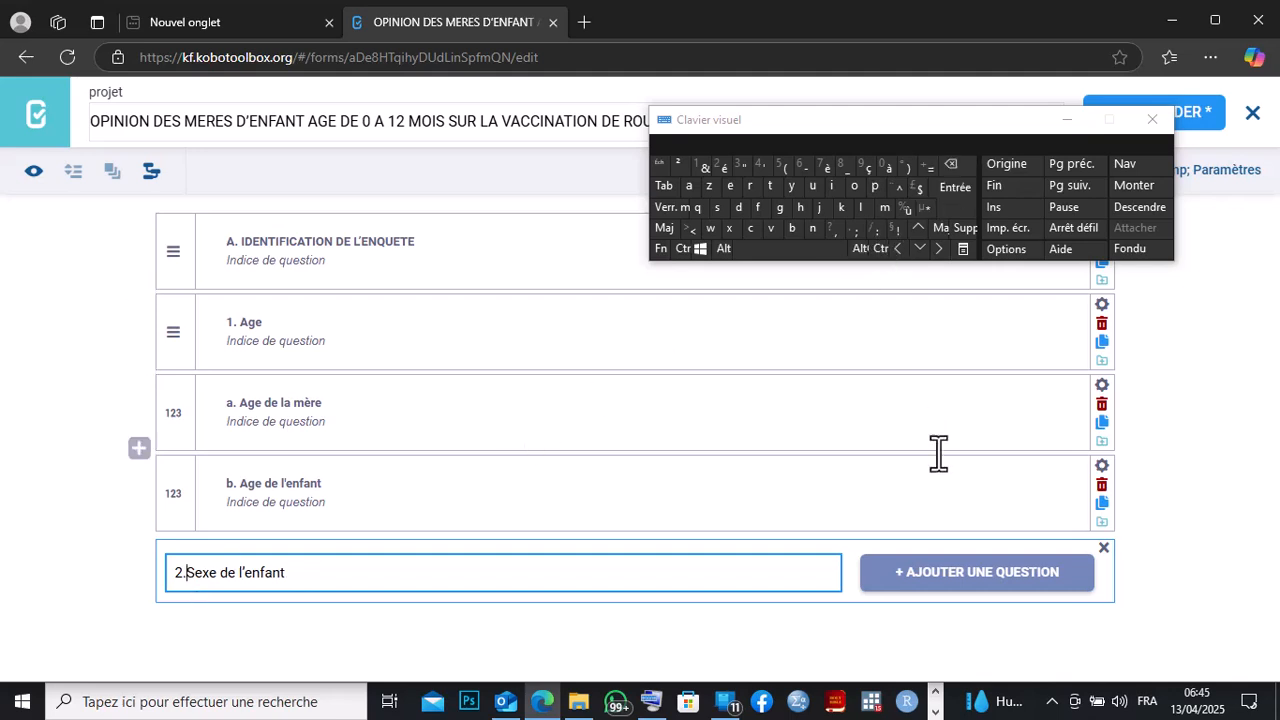
# Check item 2's answer choices in the Word questionnaire, return to the form and add "2.Sexe de l'enfant" as a Choix unique question
pyautogui.click(936, 711)
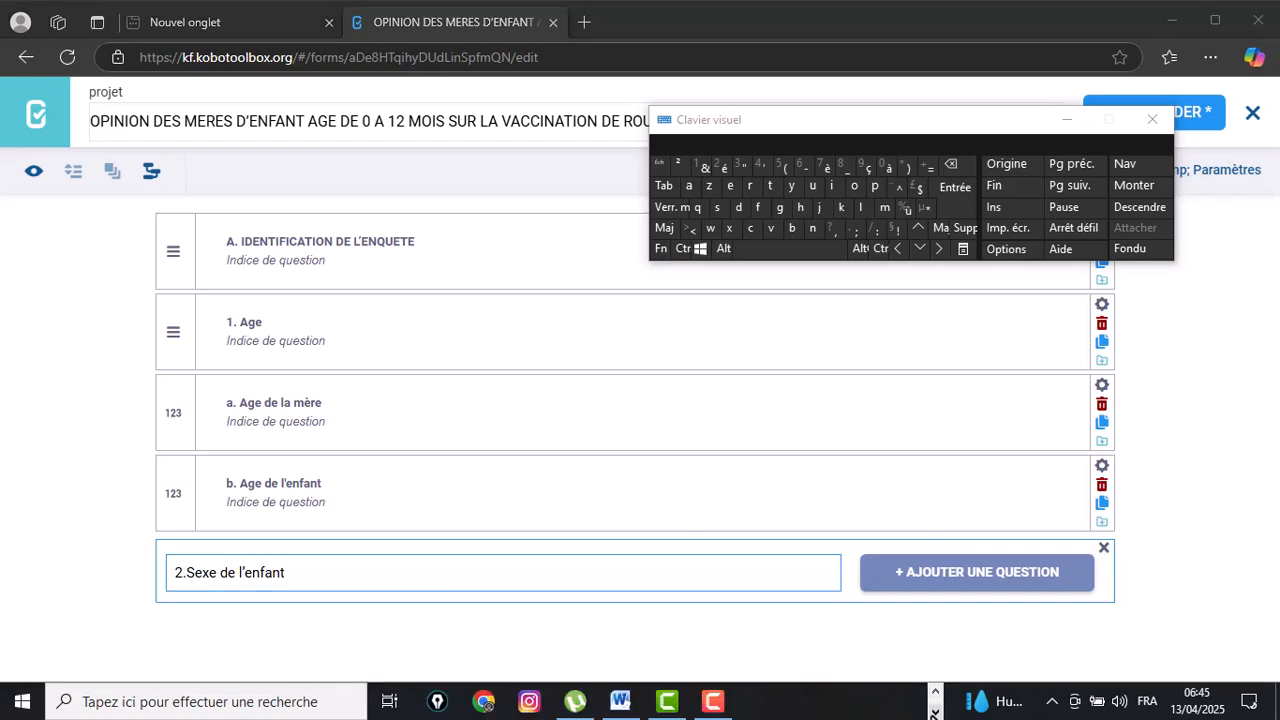
pyautogui.click(623, 697)
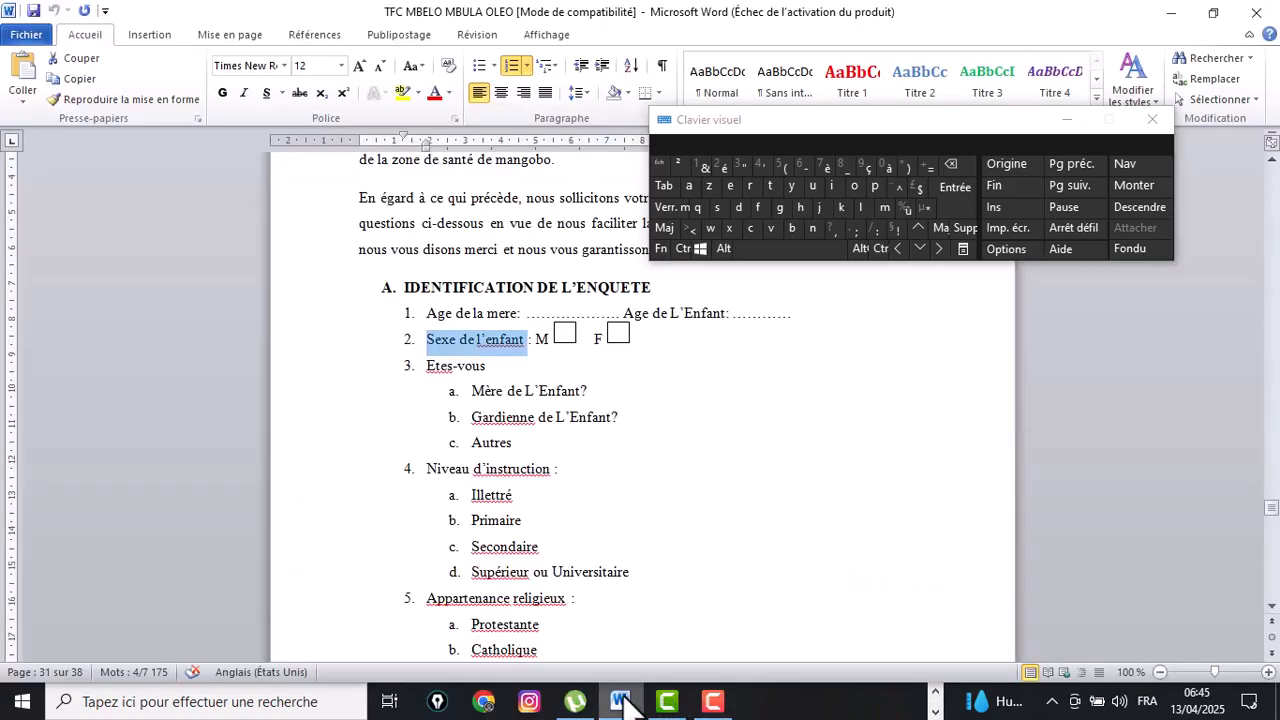
pyautogui.click(629, 372)
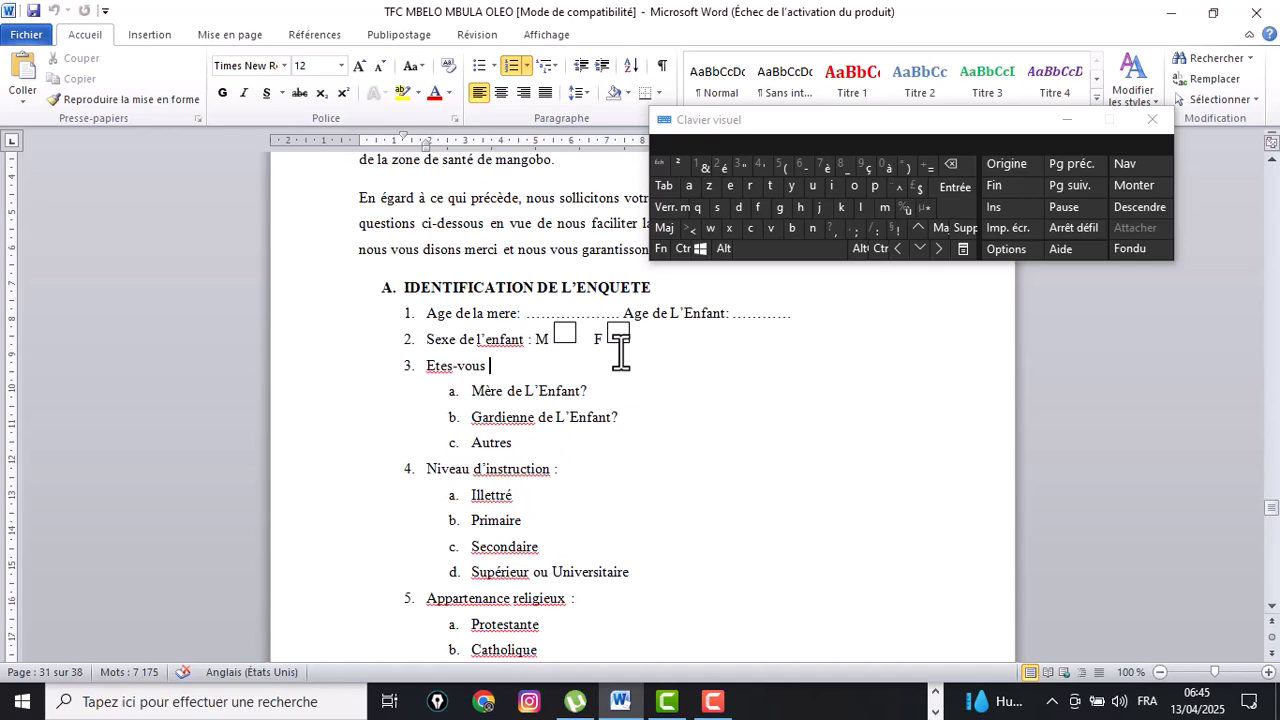
pyautogui.click(935, 708)
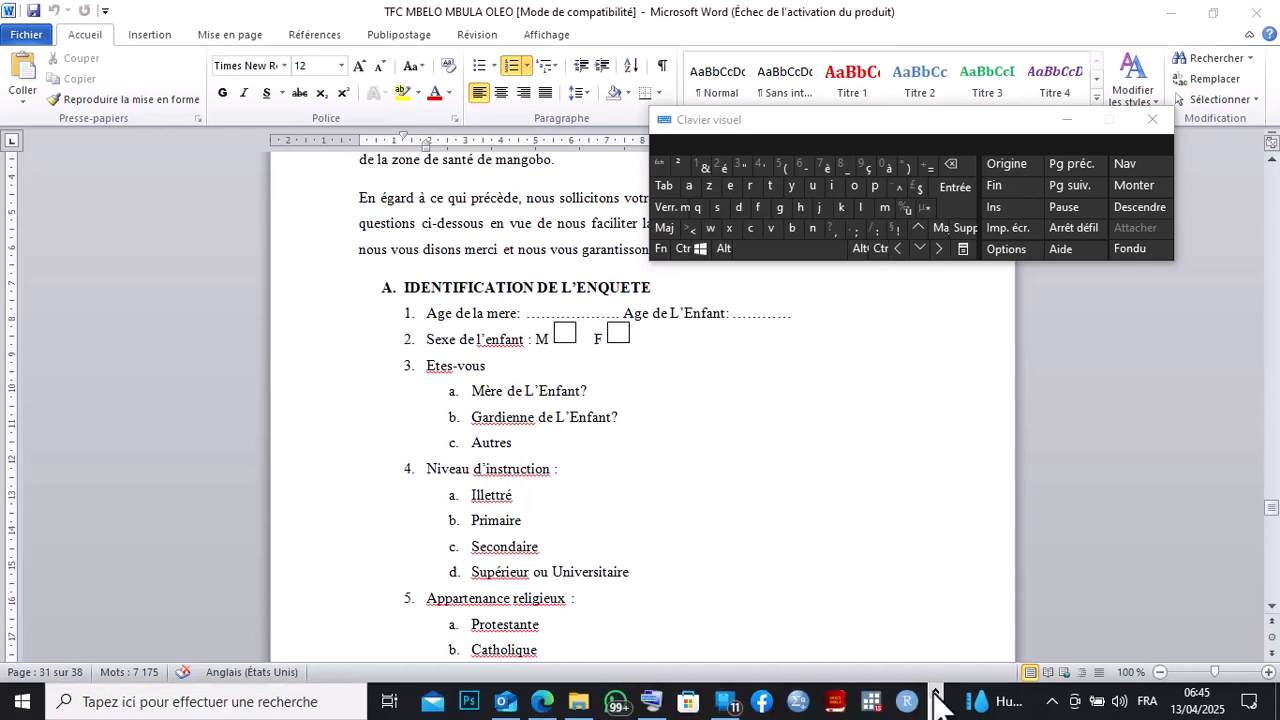
pyautogui.click(543, 701)
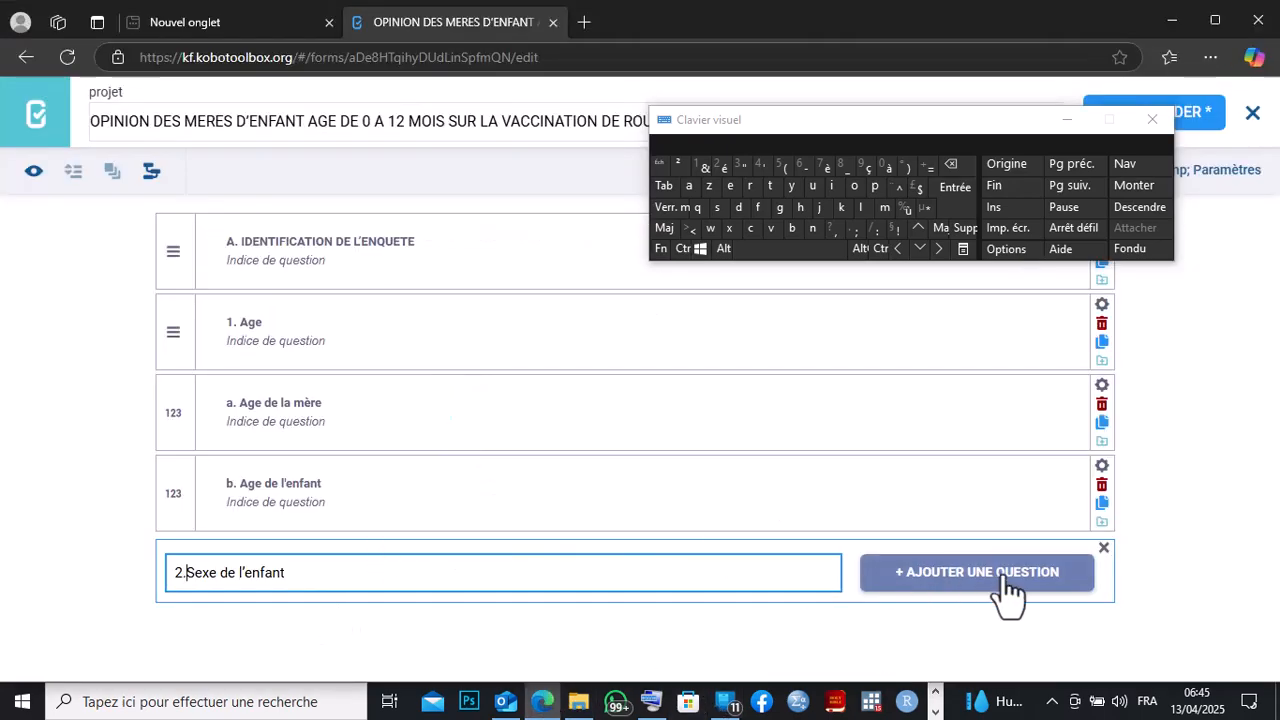
pyautogui.click(966, 578)
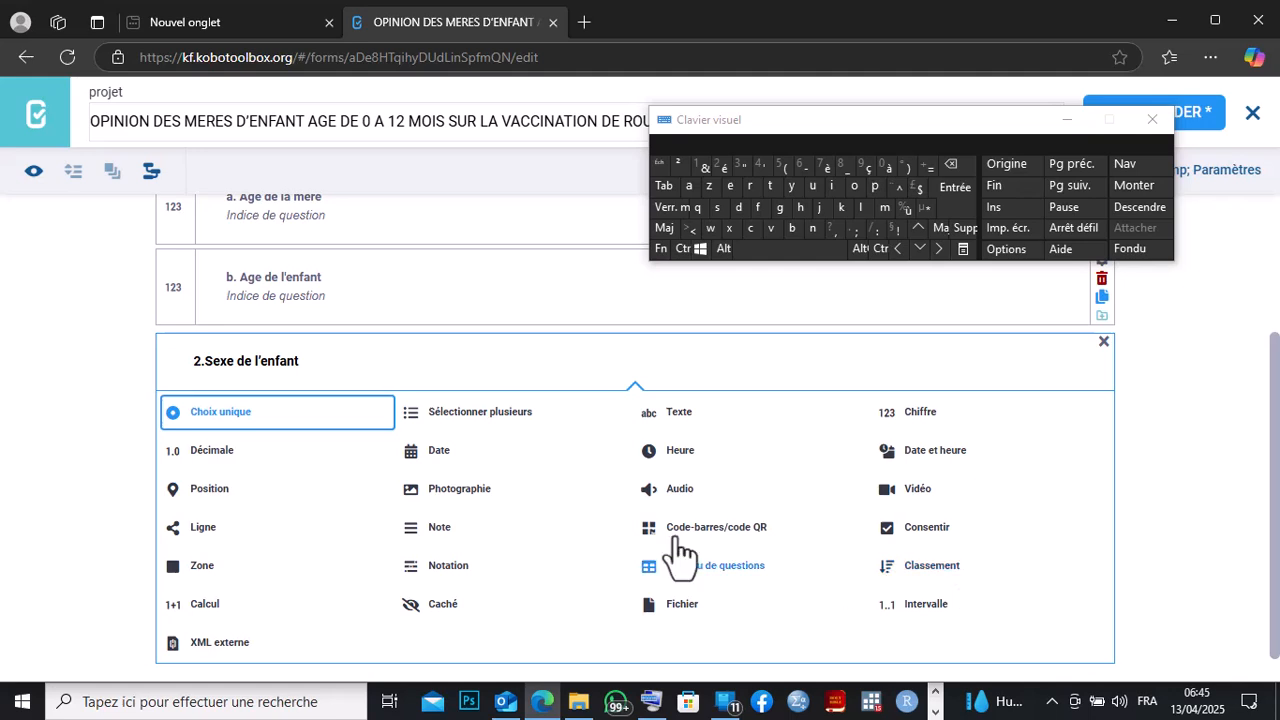
pyautogui.click(258, 415)
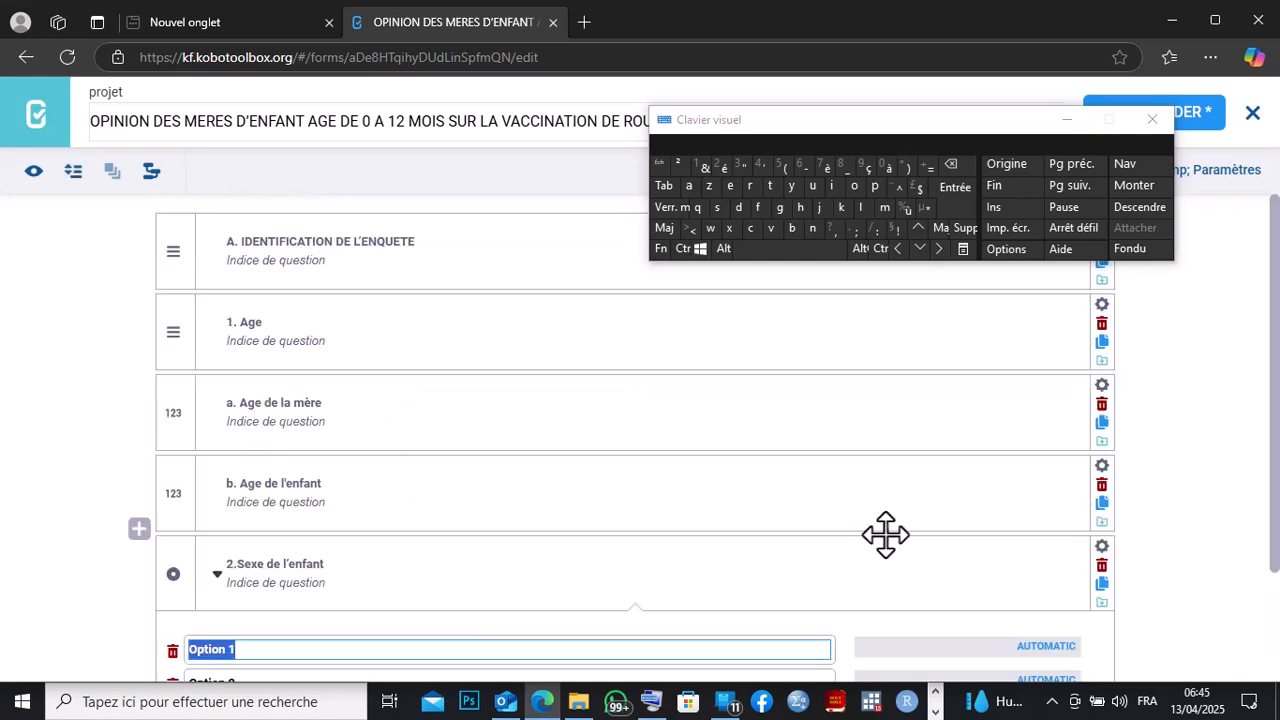
# Name the two answer options of the "2.Sexe de l'enfant" question "a. Masculin" and "b. Féminin"
pyautogui.moveTo(1277, 338); pyautogui.dragTo(1277, 437)
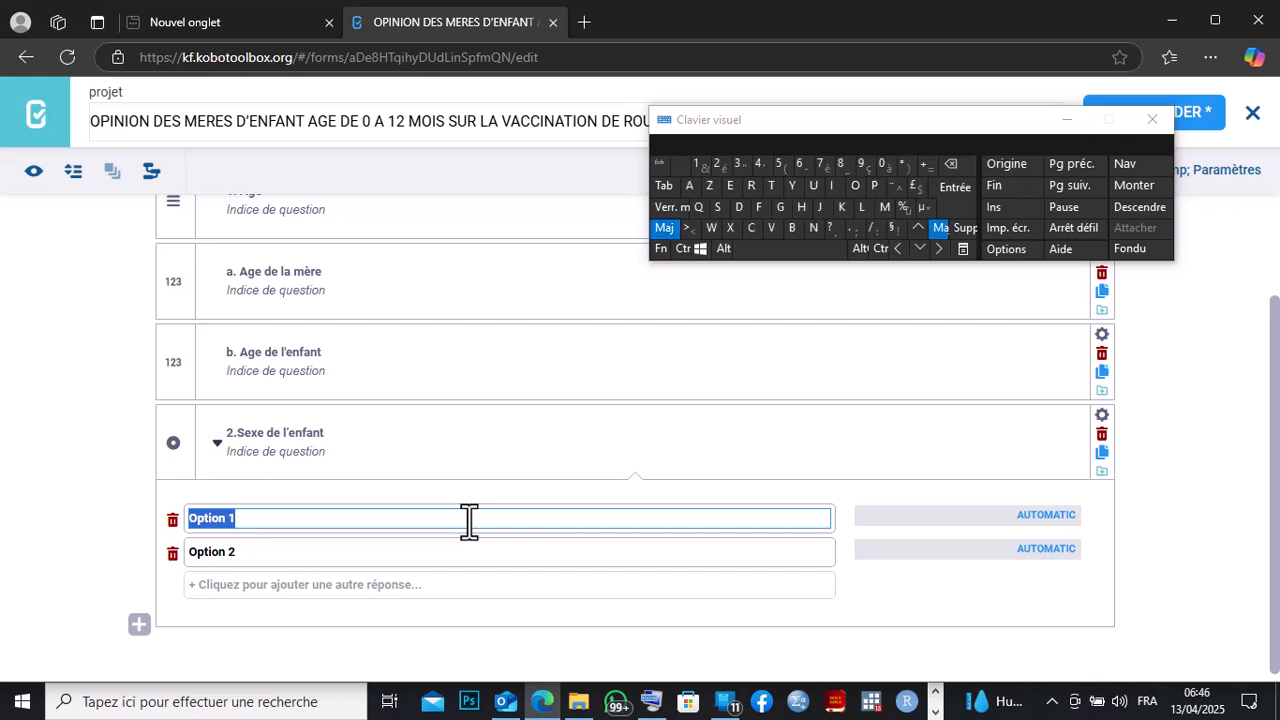
pyautogui.write('a.')
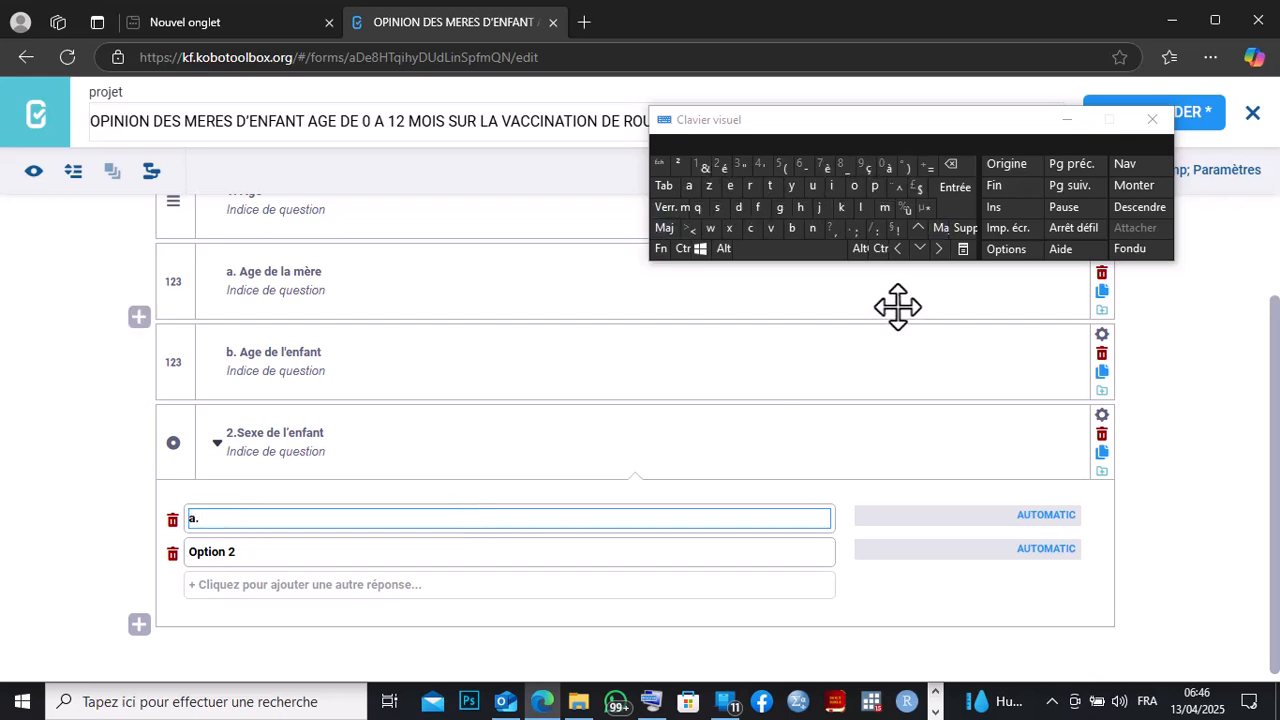
pyautogui.write(' M')
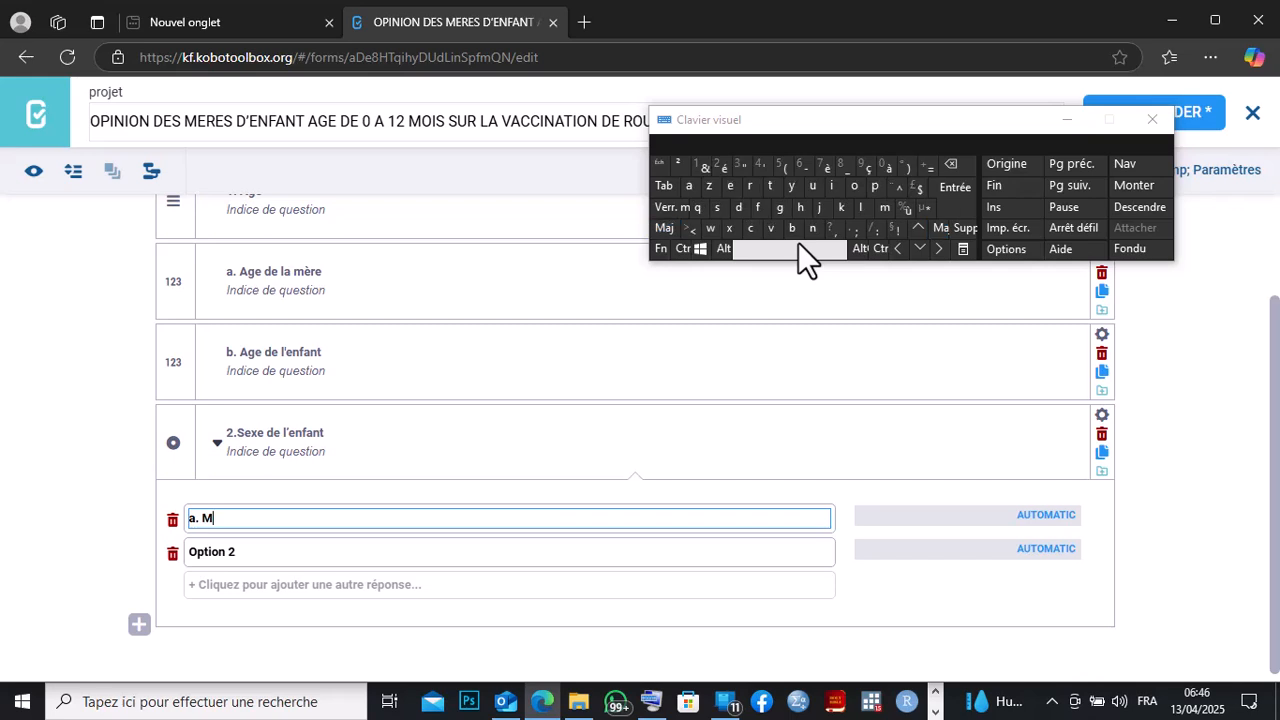
pyautogui.write('asculin')
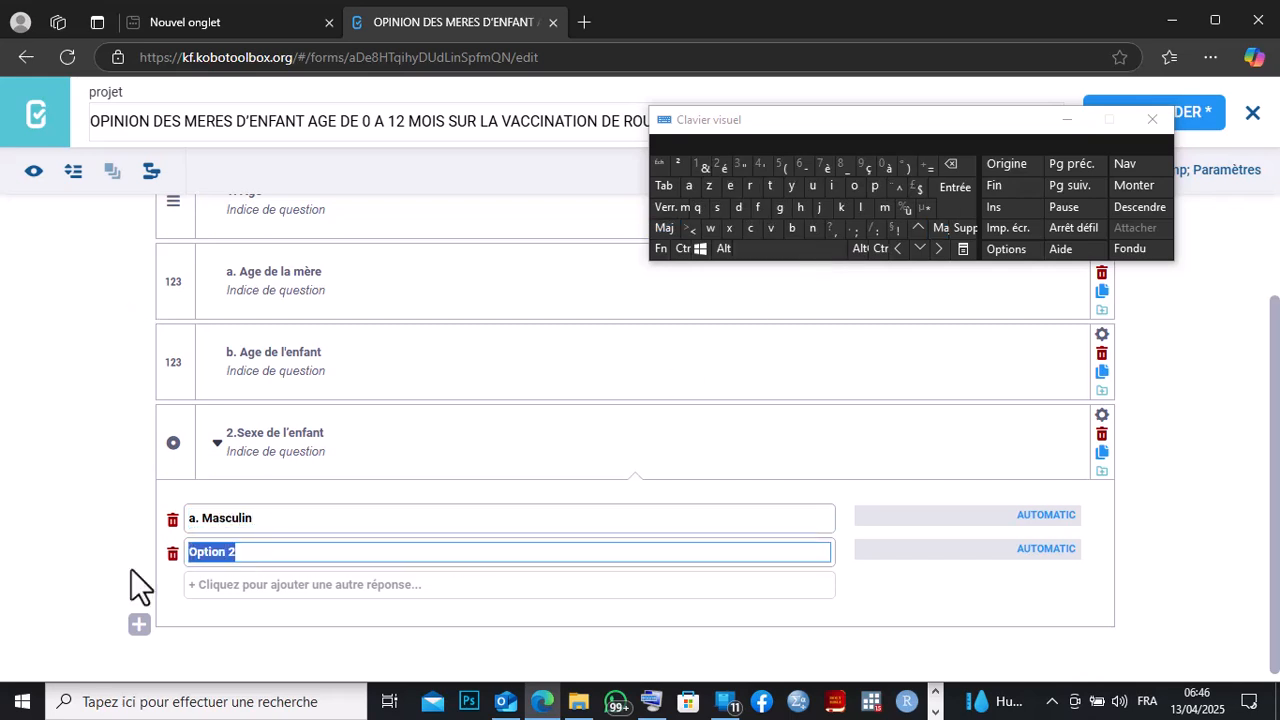
pyautogui.click(256, 555)
pyautogui.write('b.')
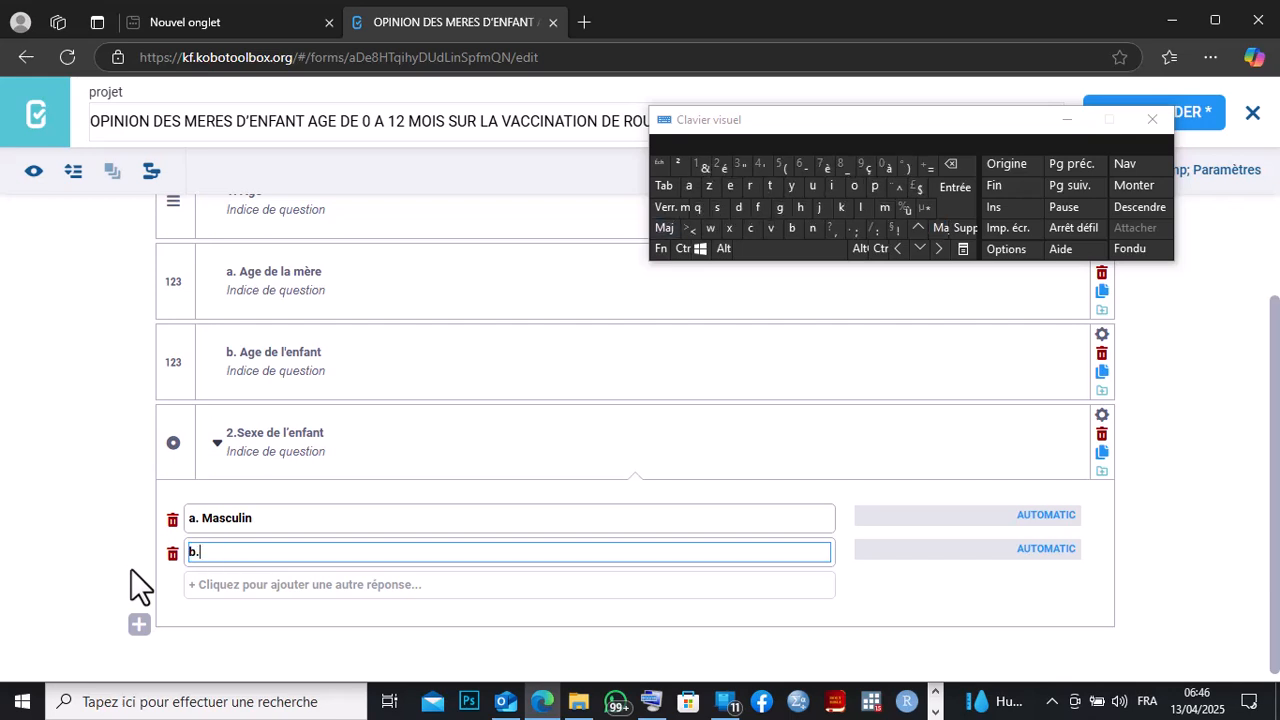
pyautogui.write(' Fém')
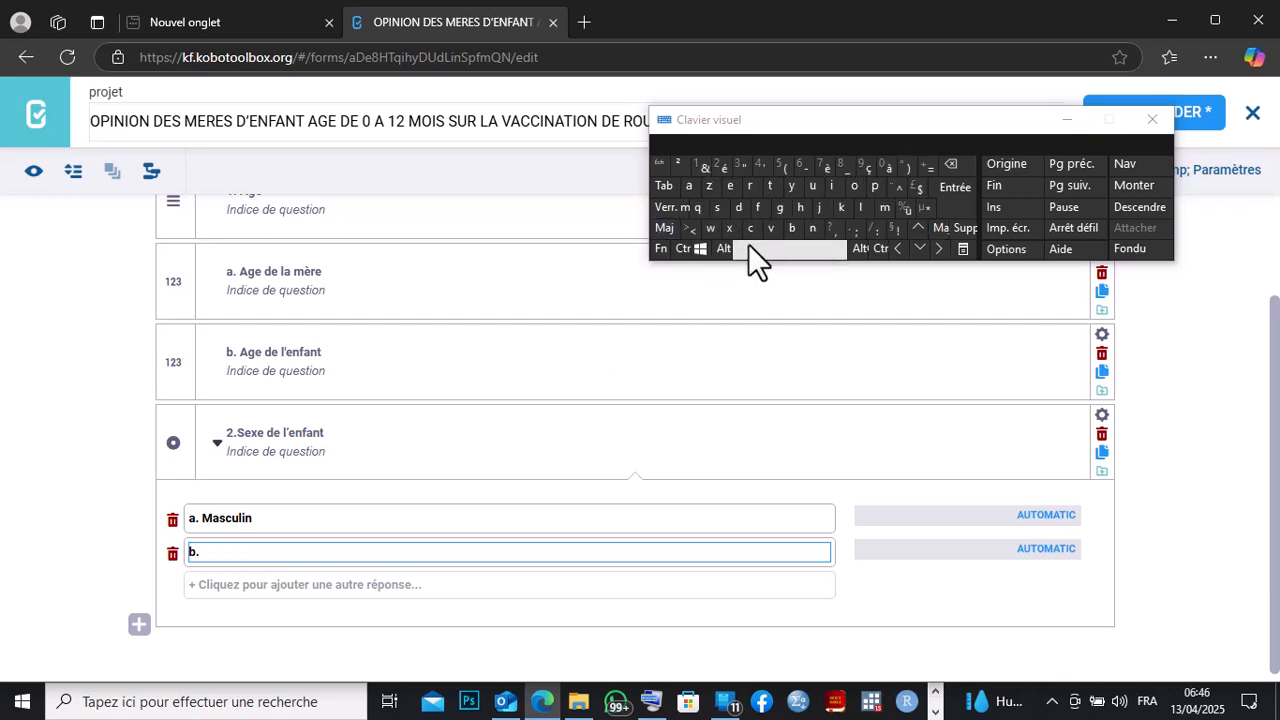
pyautogui.write('inin')
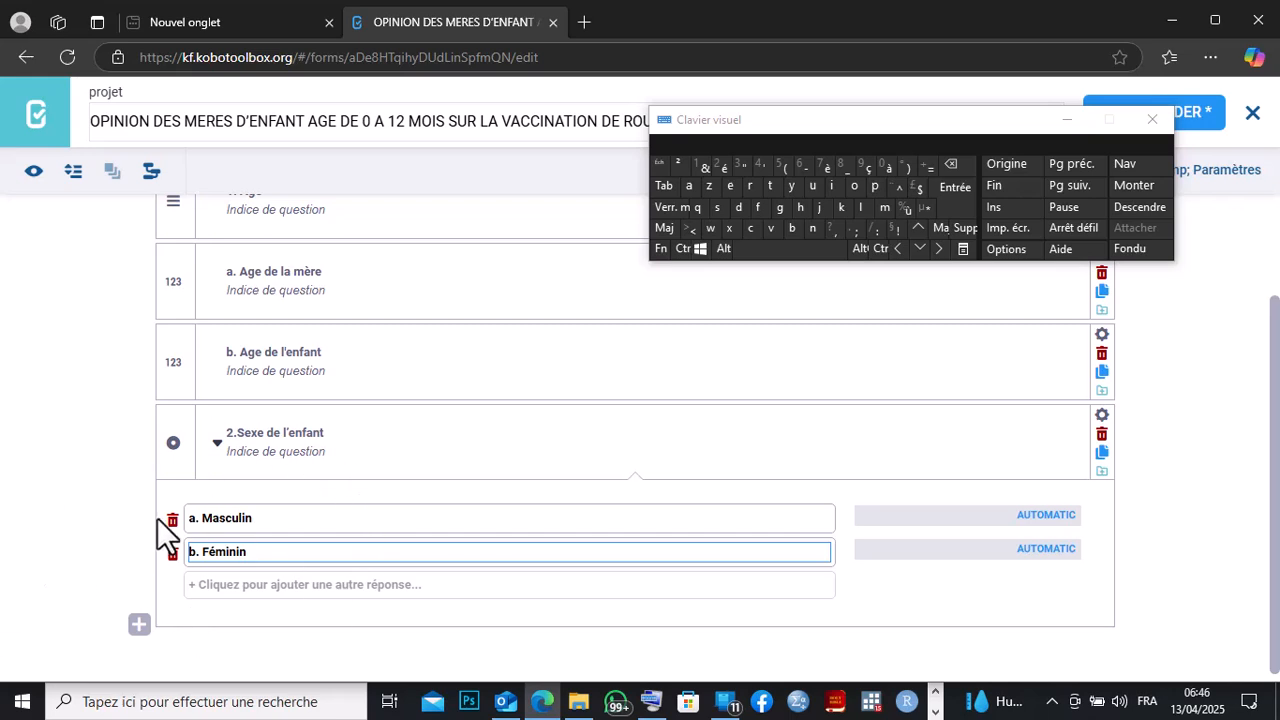
# Switch to the Word questionnaire and copy the item 3 text "Etes-vous"
pyautogui.click(935, 711)
pyautogui.click(620, 701)
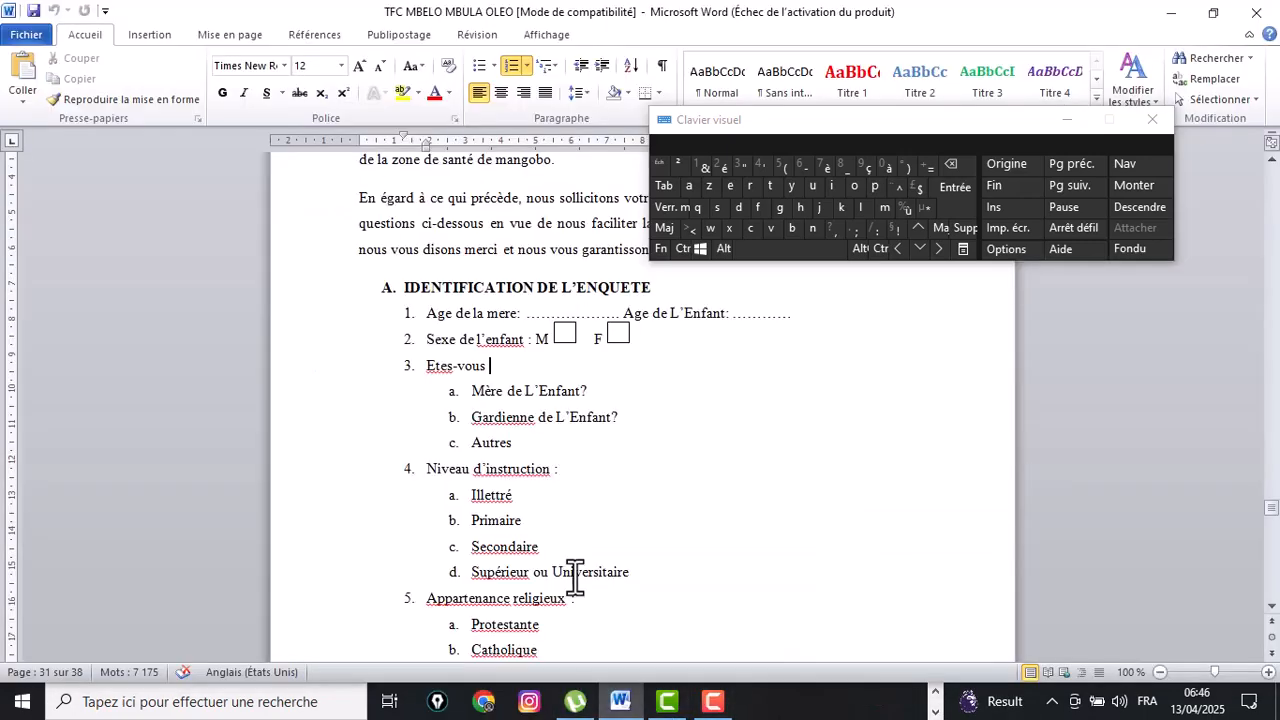
pyautogui.click(1272, 509)
pyautogui.moveTo(500, 365); pyautogui.dragTo(389, 365)
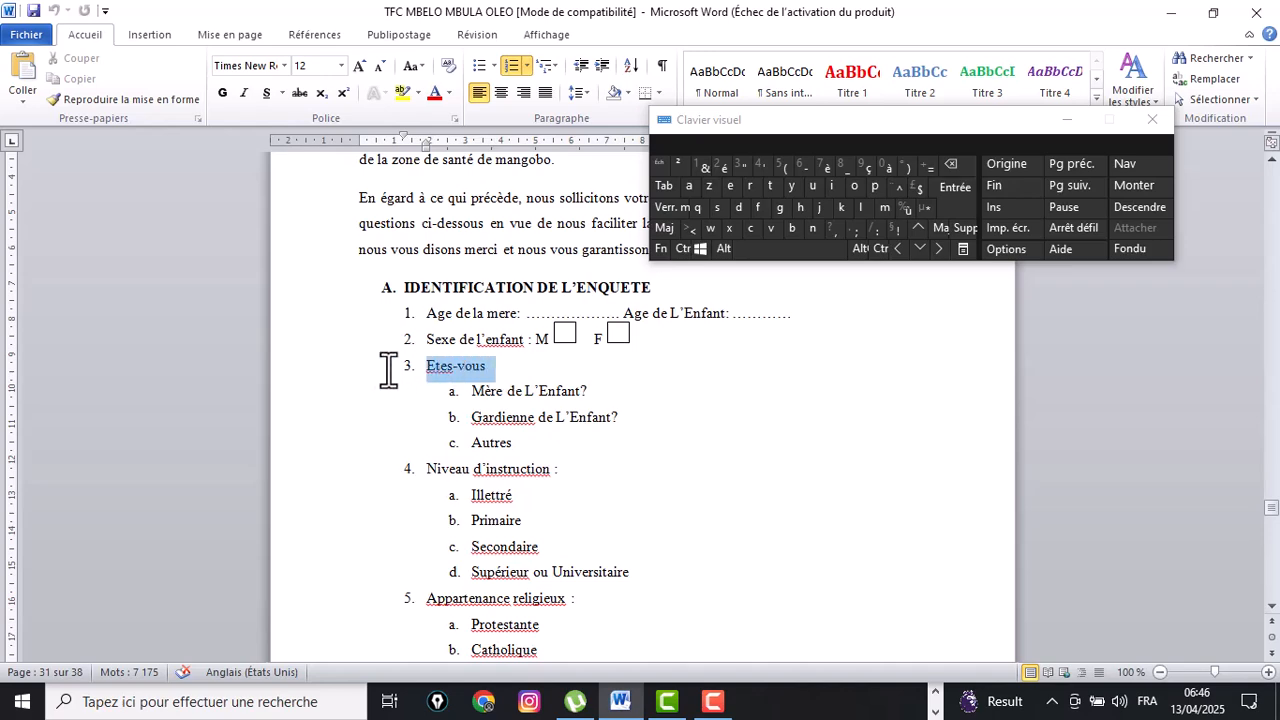
pyautogui.rightClick(435, 367)
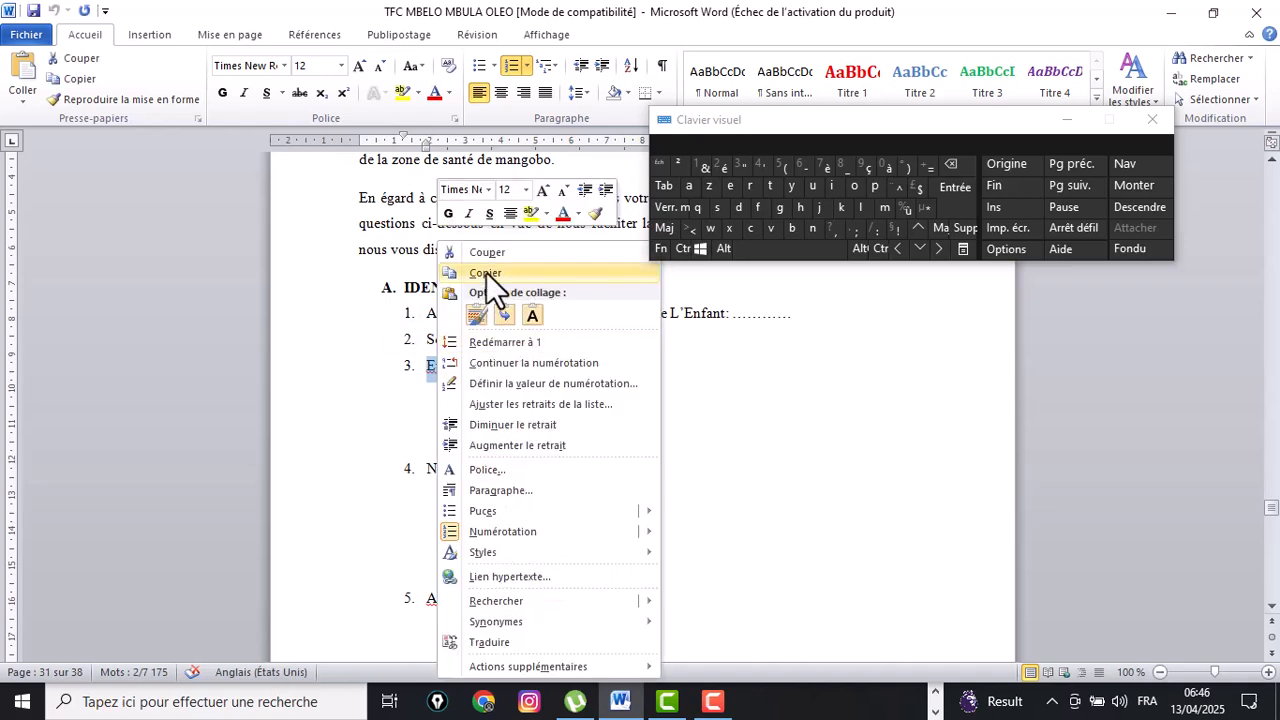
pyautogui.click(486, 273)
# Return to the KoboToolbox form and enter "3.Etes-vous" as the label of a new question below the child's sex question
pyautogui.click(935, 706)
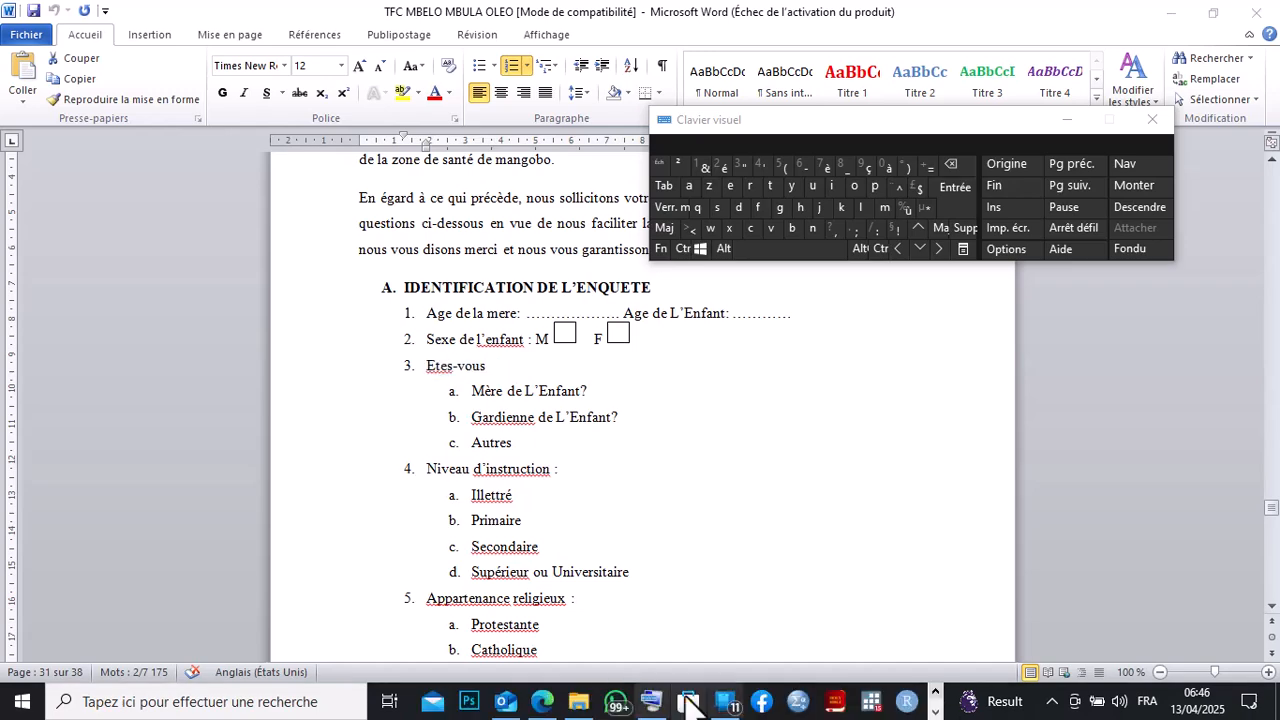
pyautogui.click(542, 703)
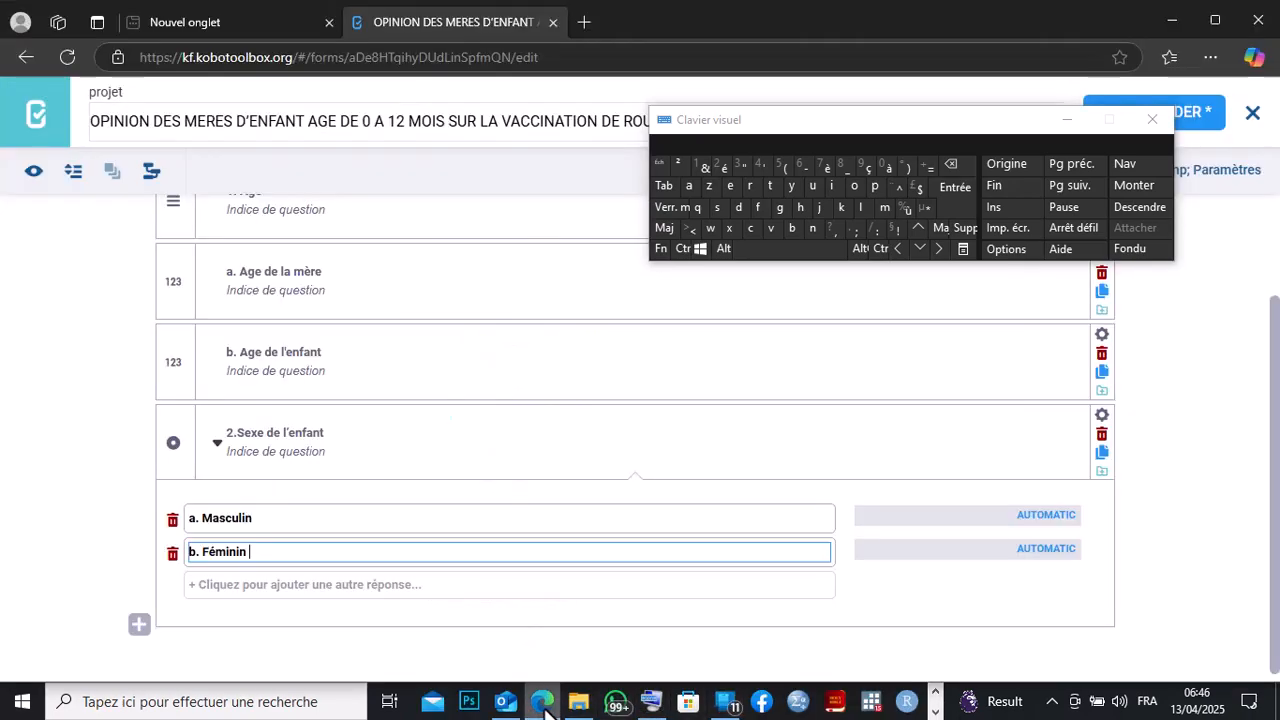
pyautogui.click(139, 626)
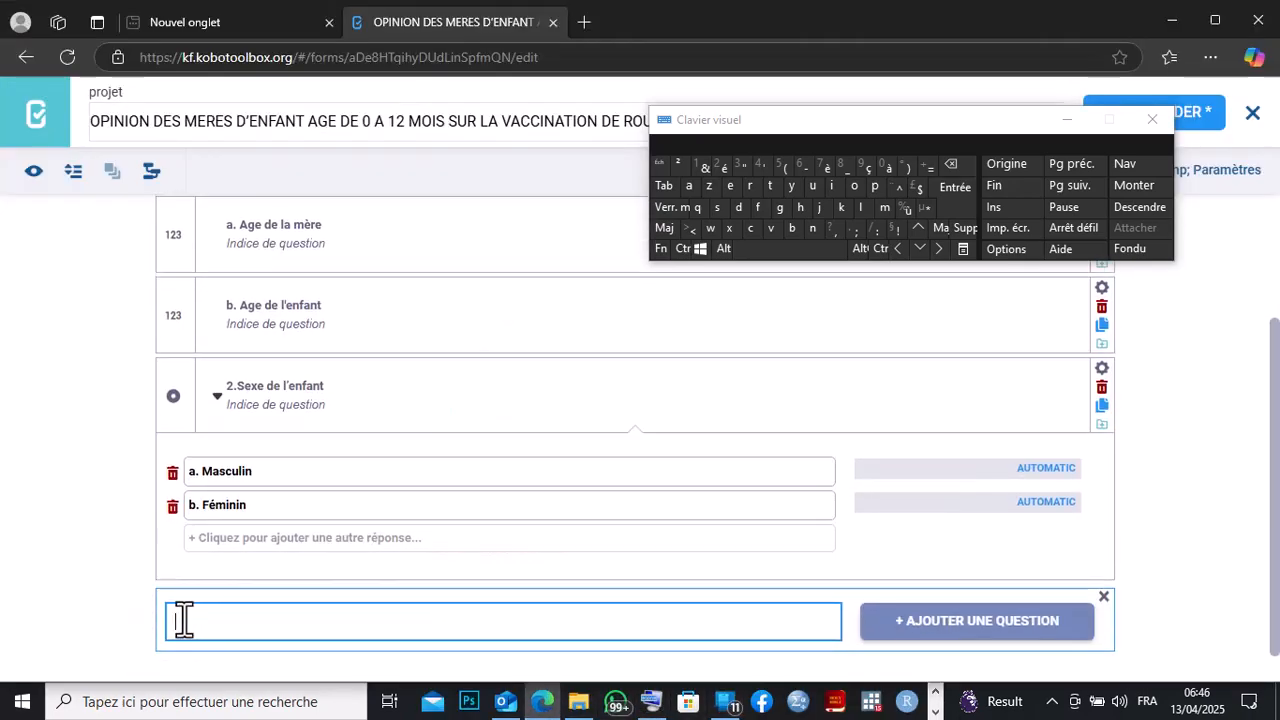
pyautogui.rightClick(180, 617)
pyautogui.click(225, 400)
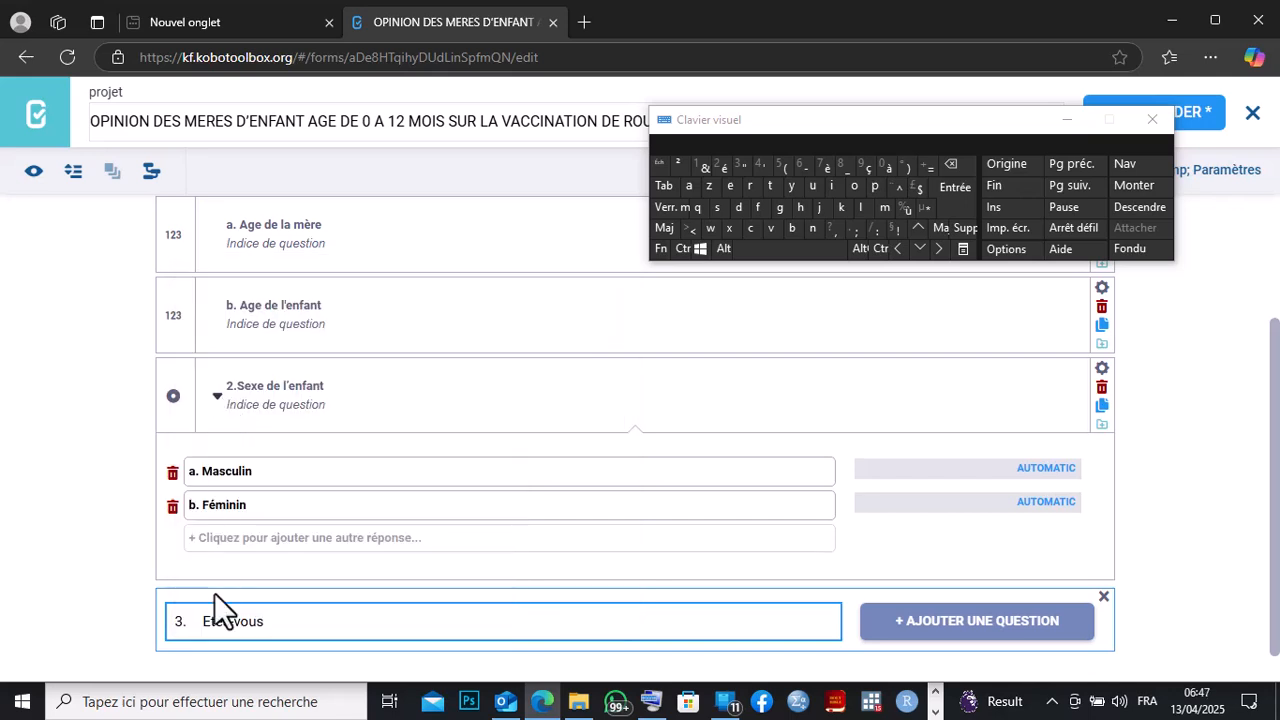
pyautogui.click(948, 166)
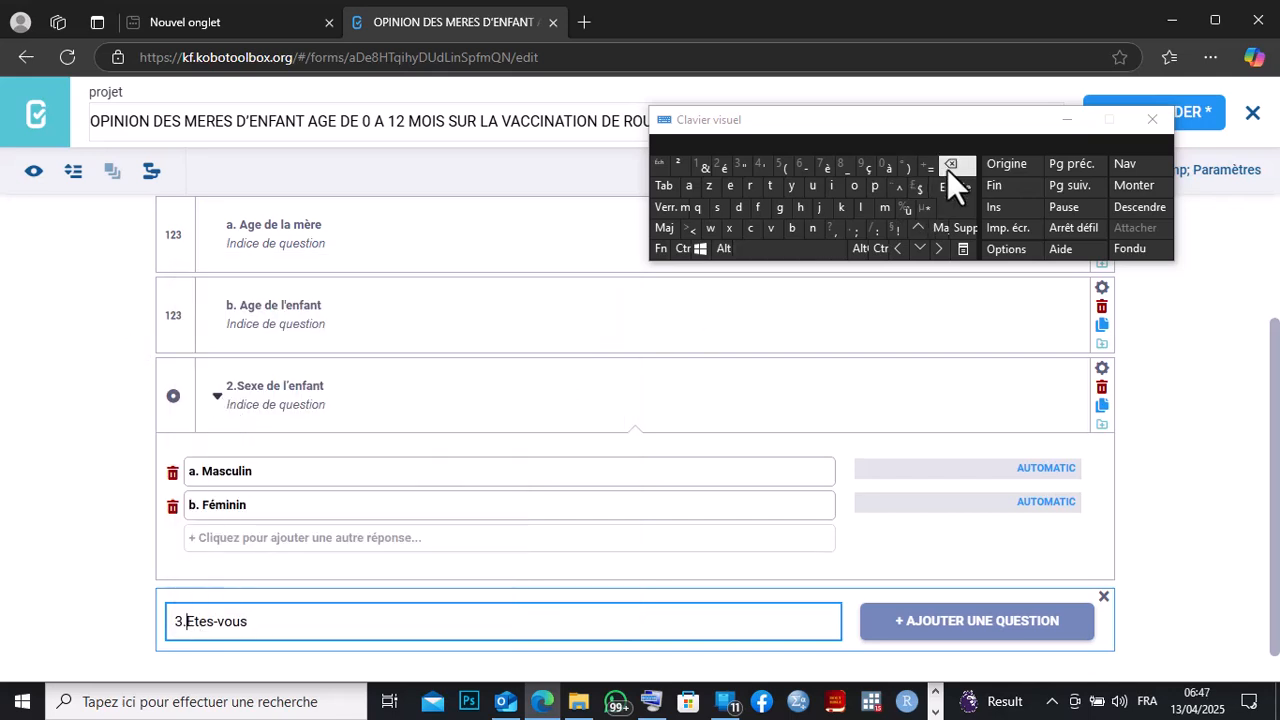
pyautogui.scroll(-1, 1272, 380)
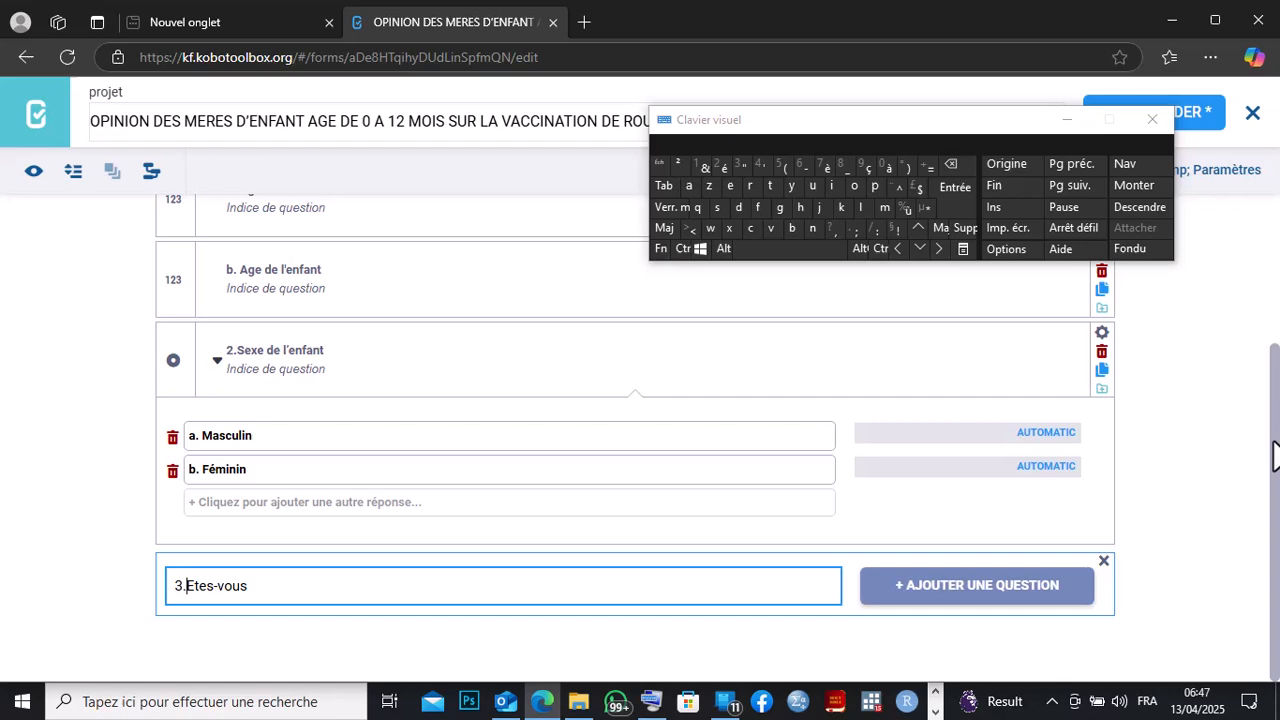
# Check item 3's answer choices in the Word questionnaire, return to the KoboToolbox form and add "3.Etes-vous" as a Choix unique question
pyautogui.click(935, 712)
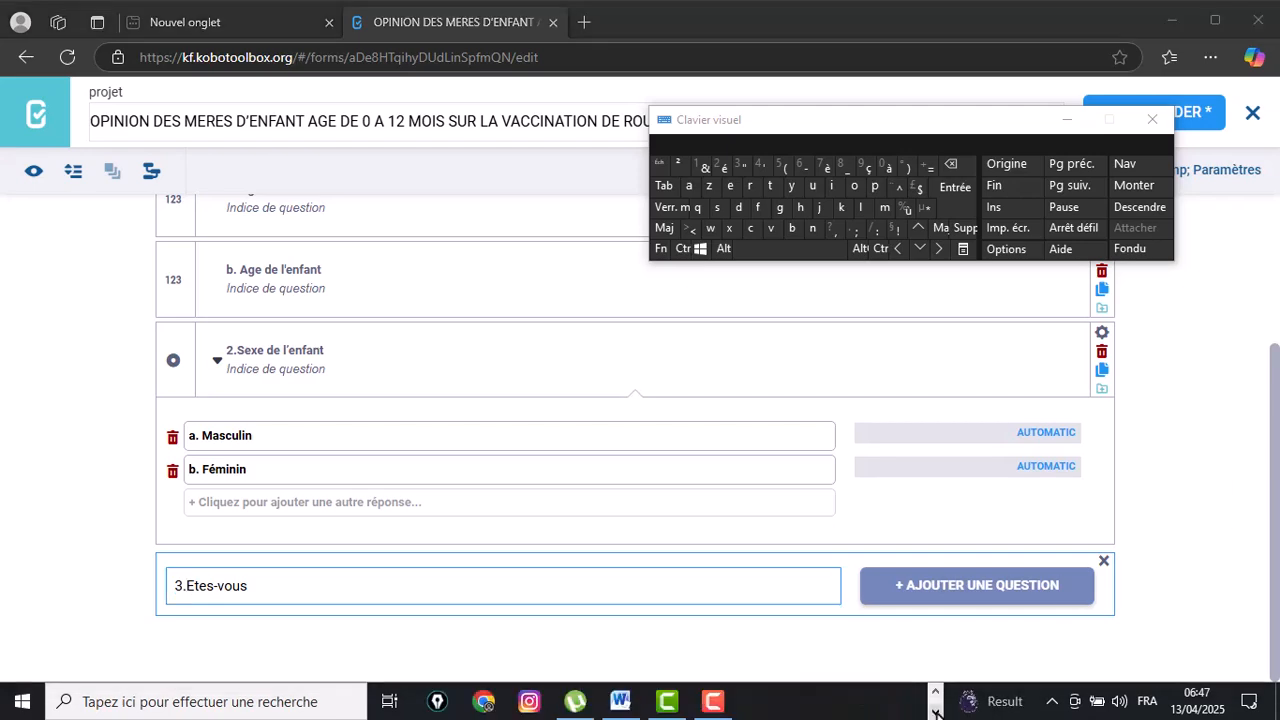
pyautogui.click(620, 701)
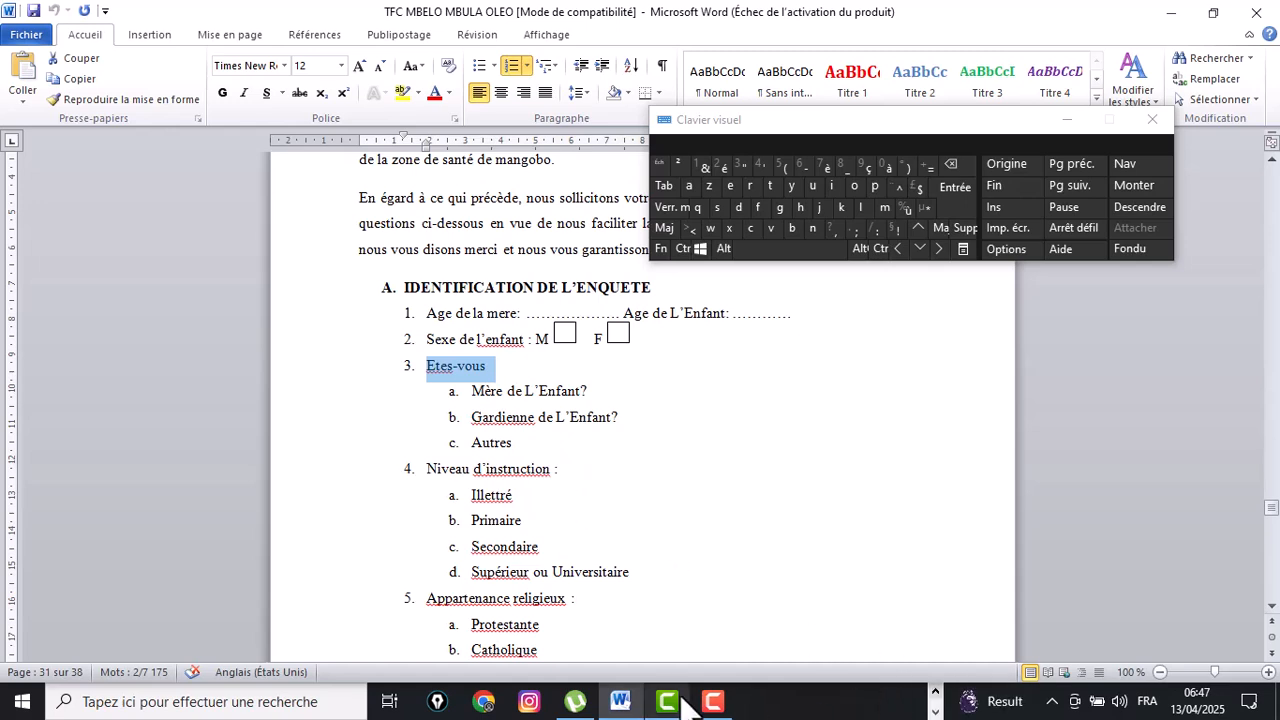
pyautogui.click(935, 710)
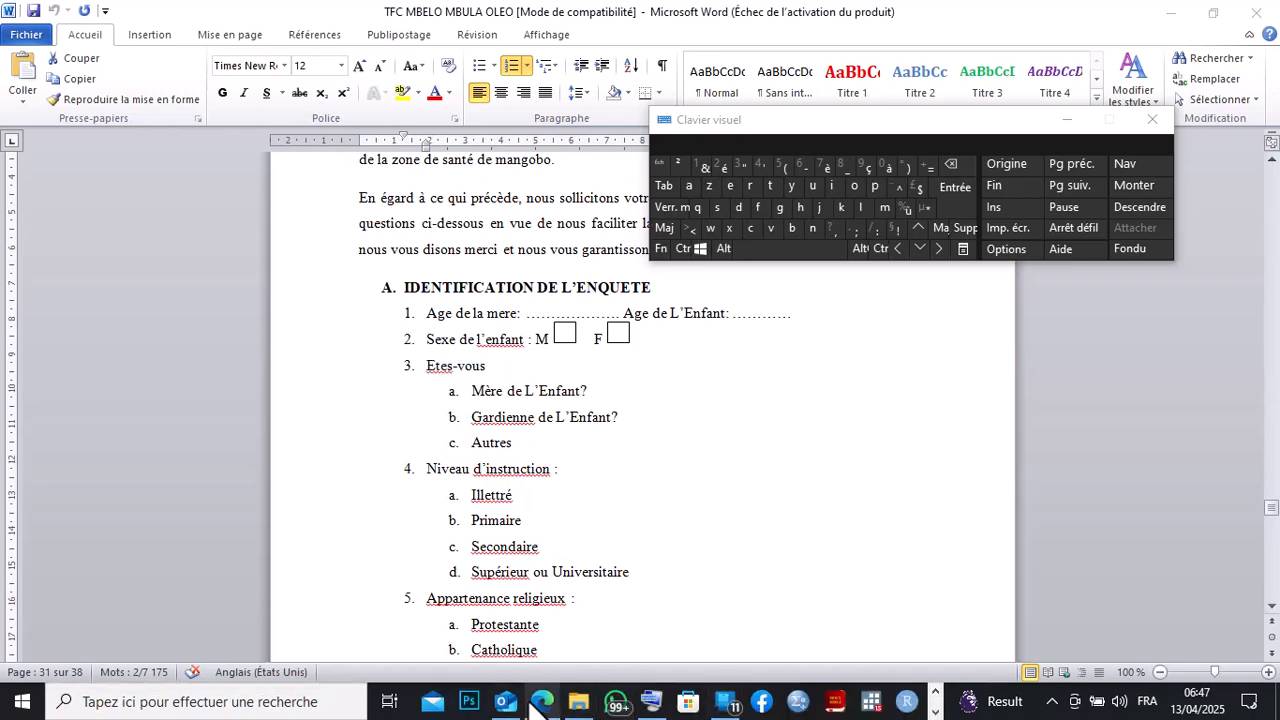
pyautogui.click(540, 703)
pyautogui.click(915, 590)
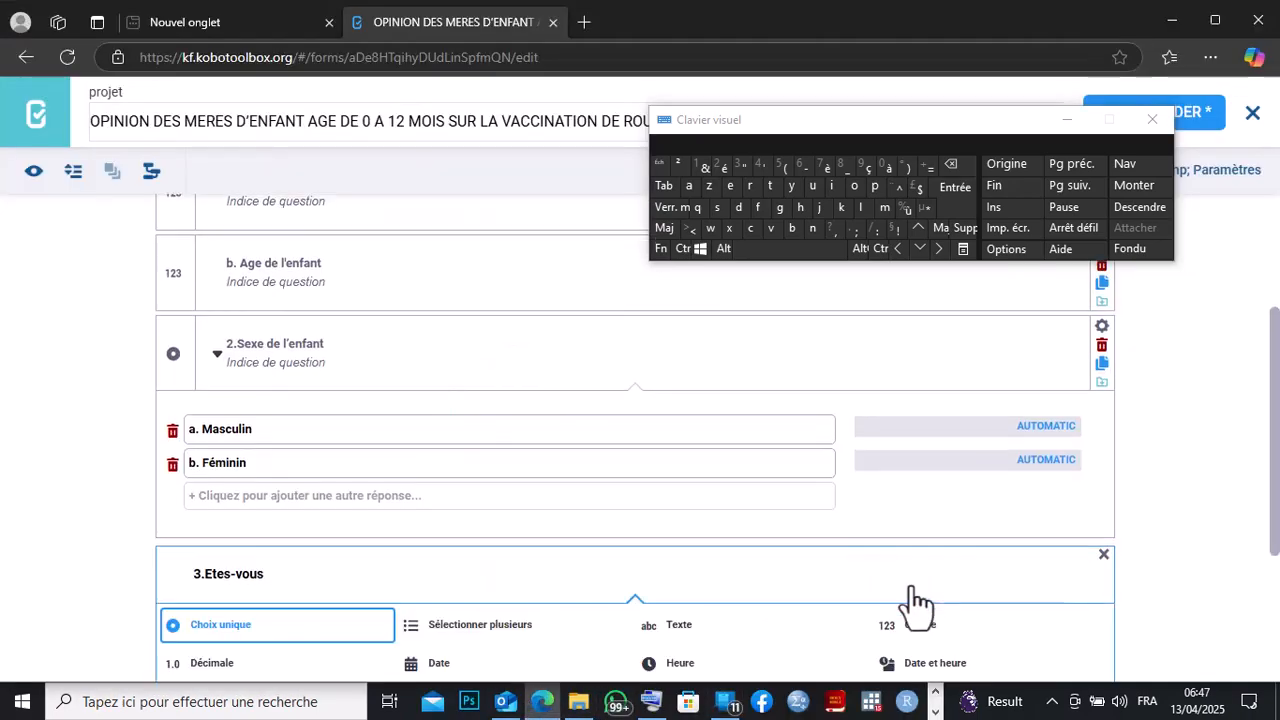
pyautogui.scroll(-2, 465, 585)
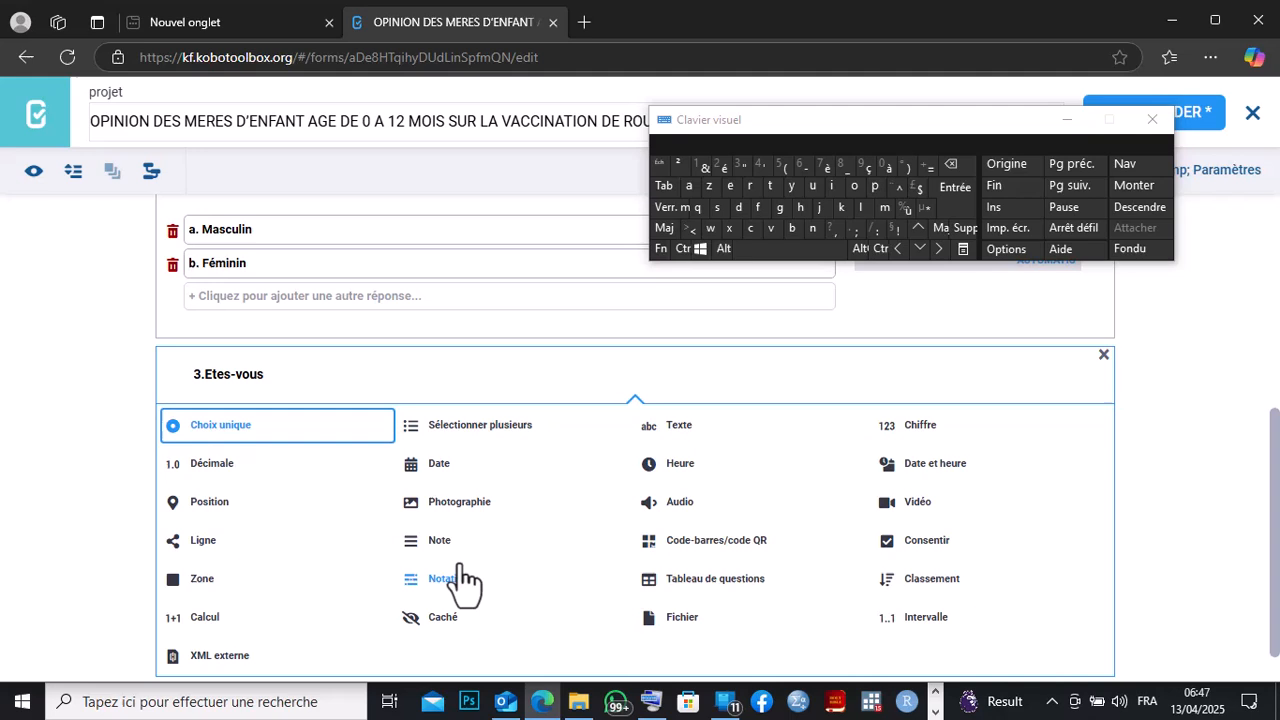
pyautogui.click(210, 430)
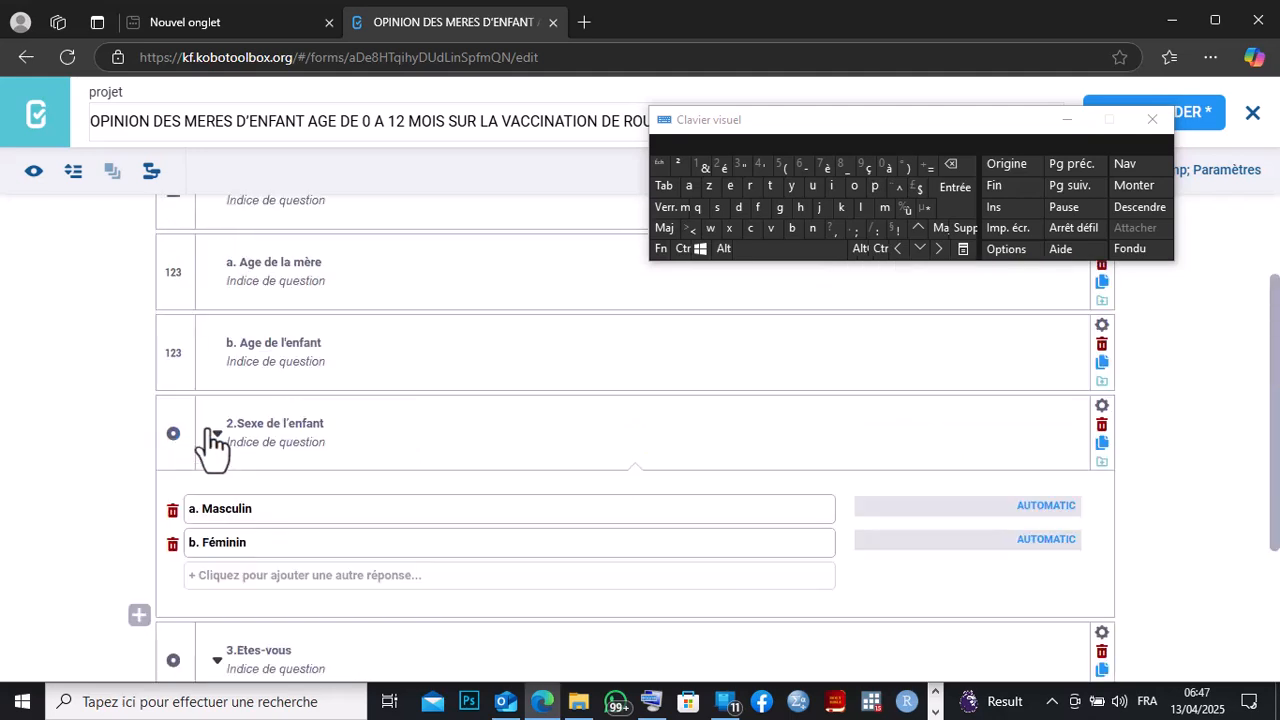
# Name the first two answer options of the "3.Etes-vous" question "a. mère de l'enfant?" and "b. gardienne de l'enfant?"
pyautogui.moveTo(1277, 410); pyautogui.dragTo(1278, 516)
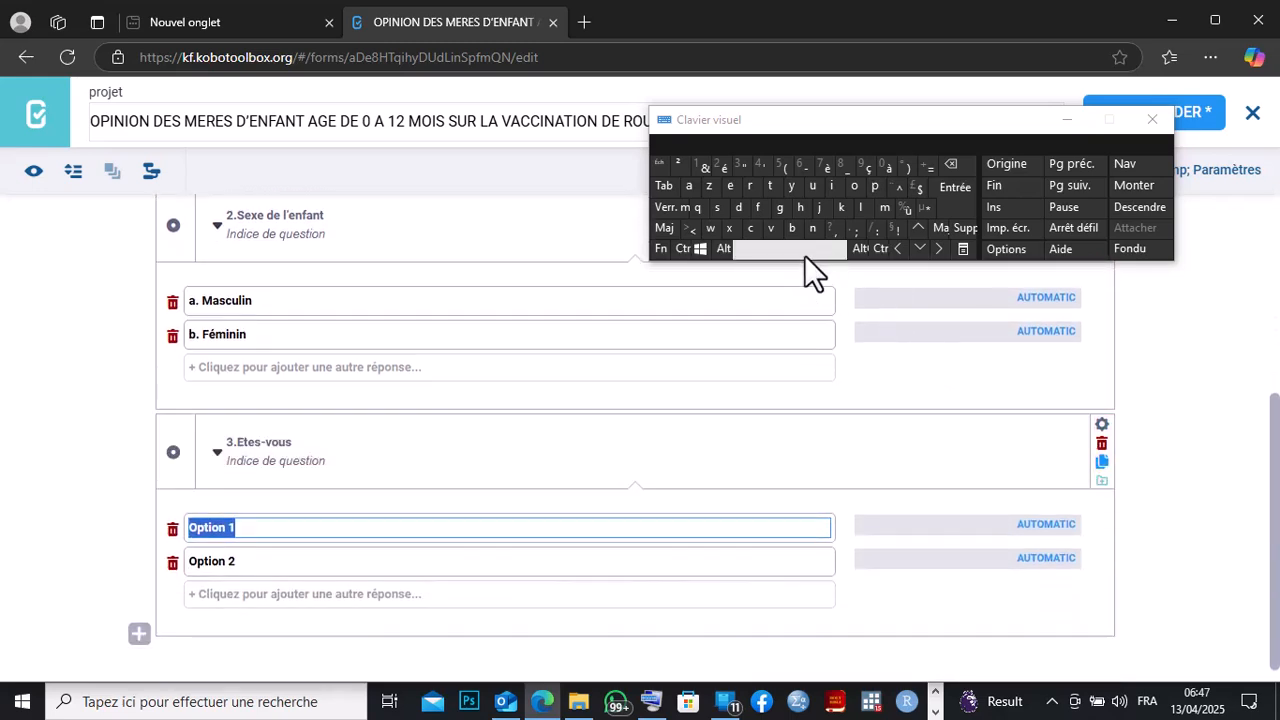
pyautogui.write('a.')
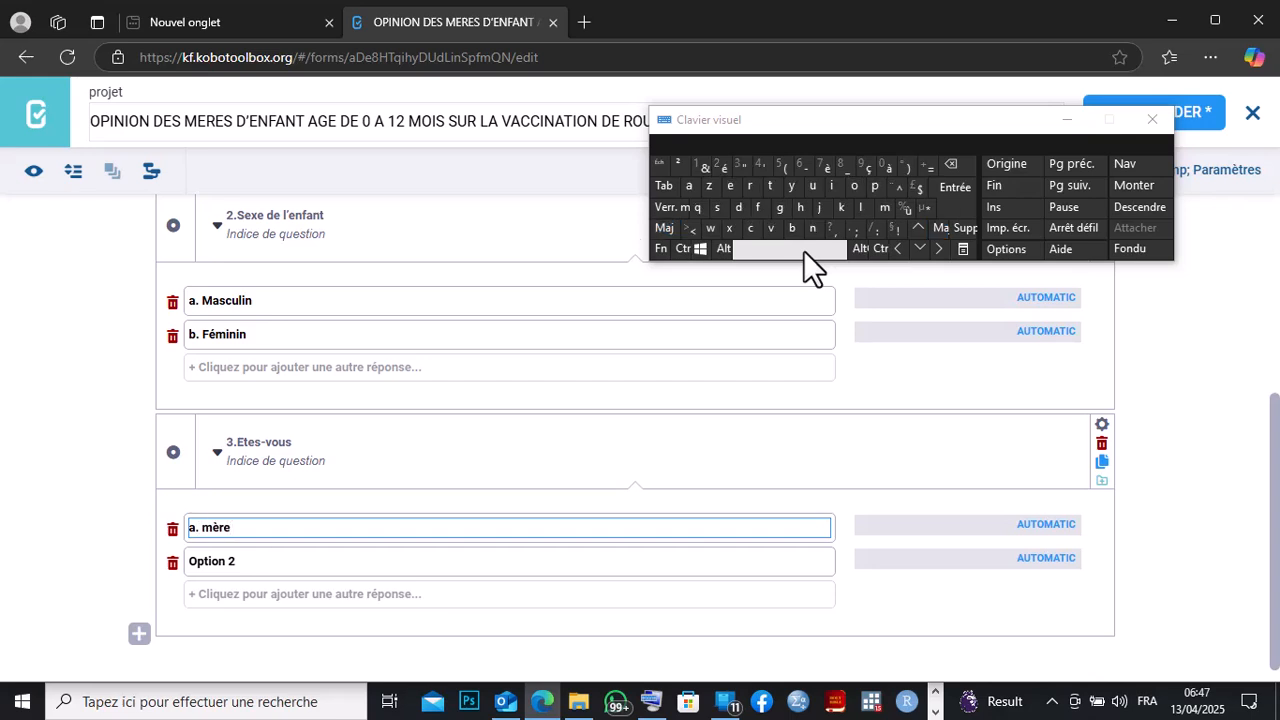
pyautogui.write("mère de l'enfant?")
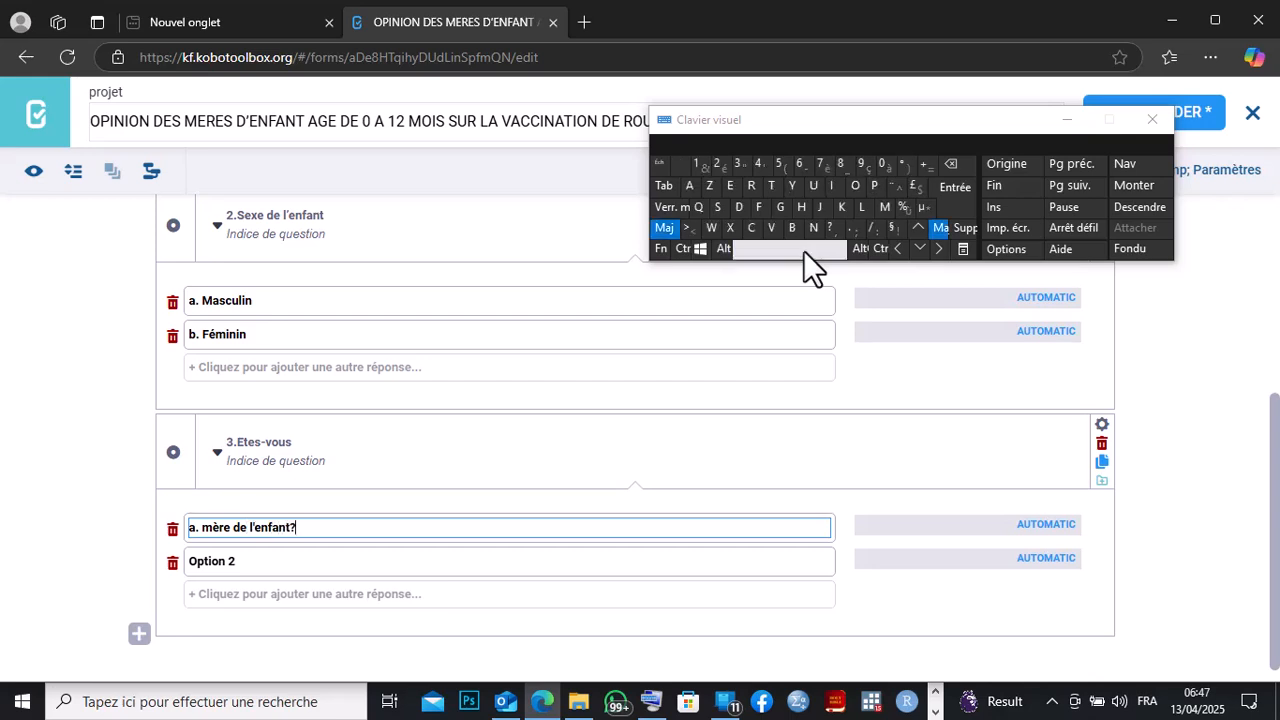
pyautogui.click(264, 560)
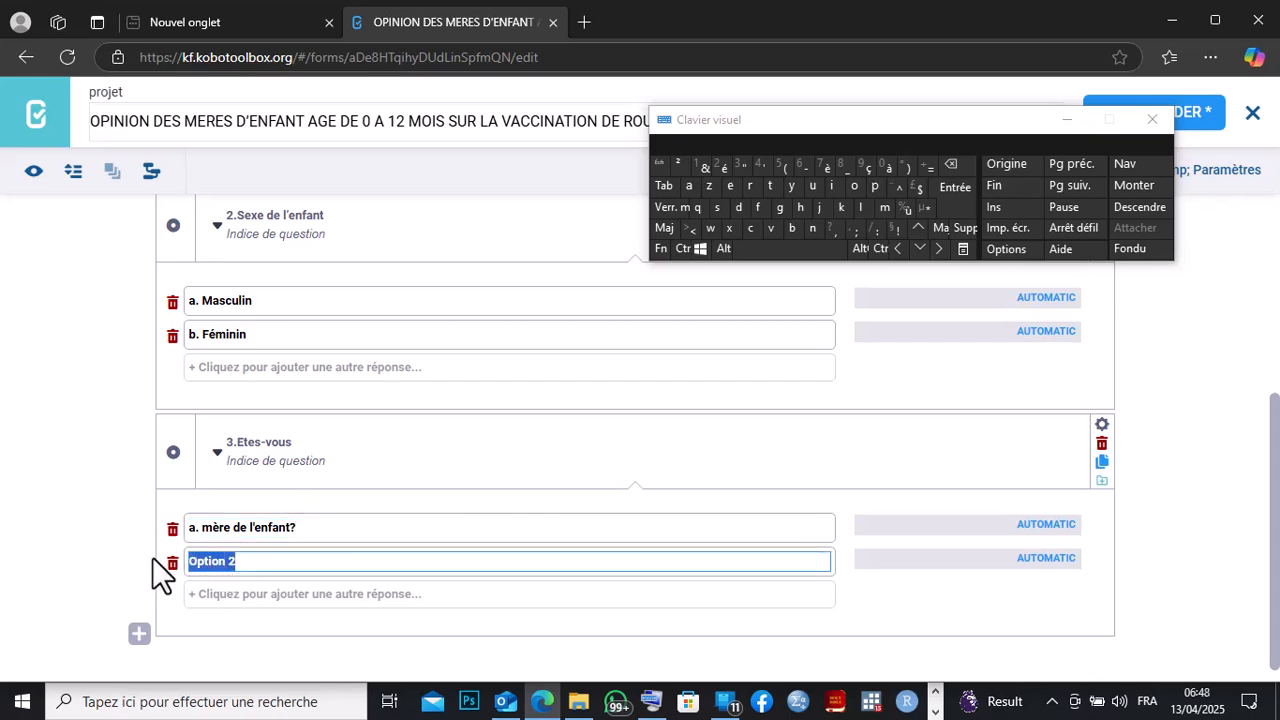
pyautogui.write('b')
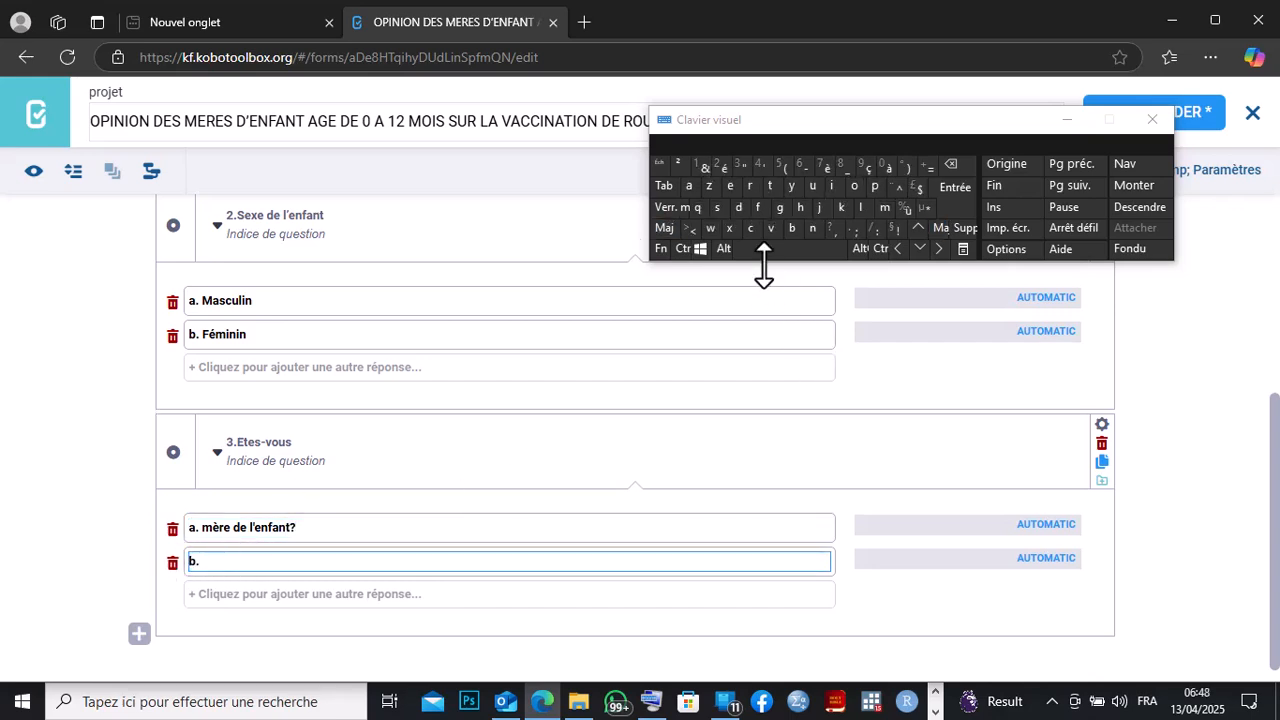
pyautogui.write('.')
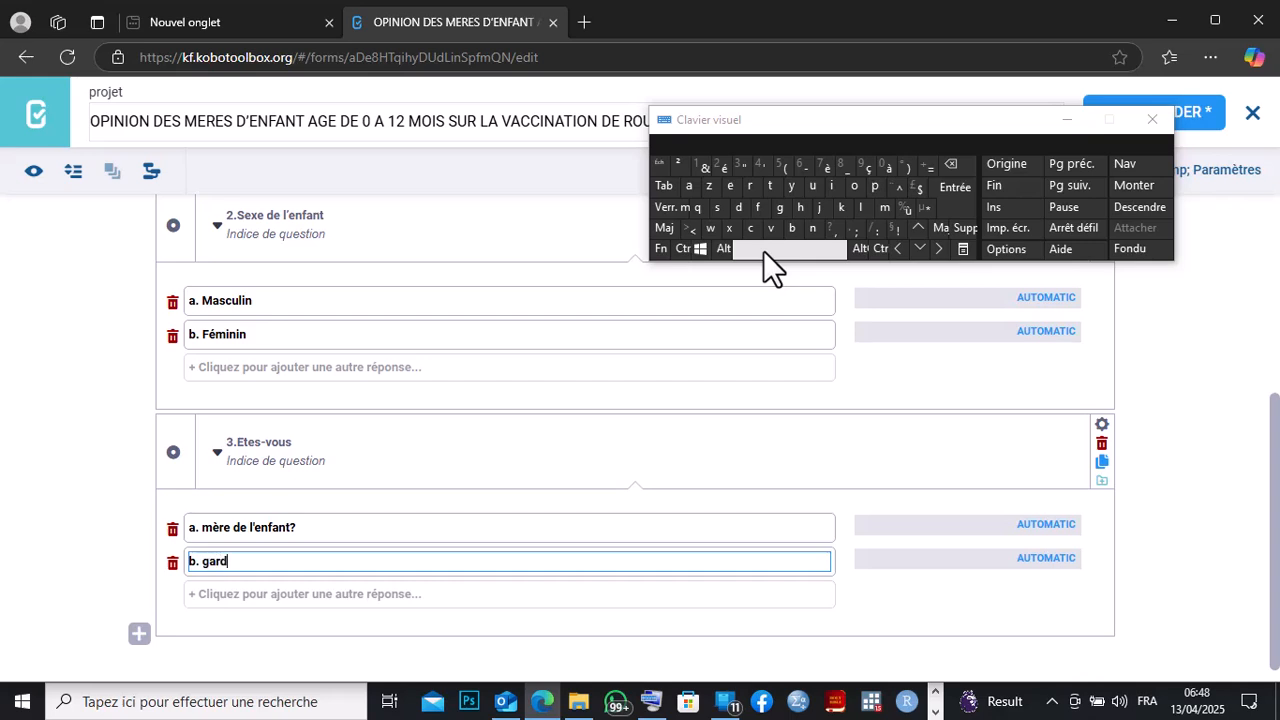
pyautogui.write('gardienne d')
pyautogui.write("e l'enfant?")
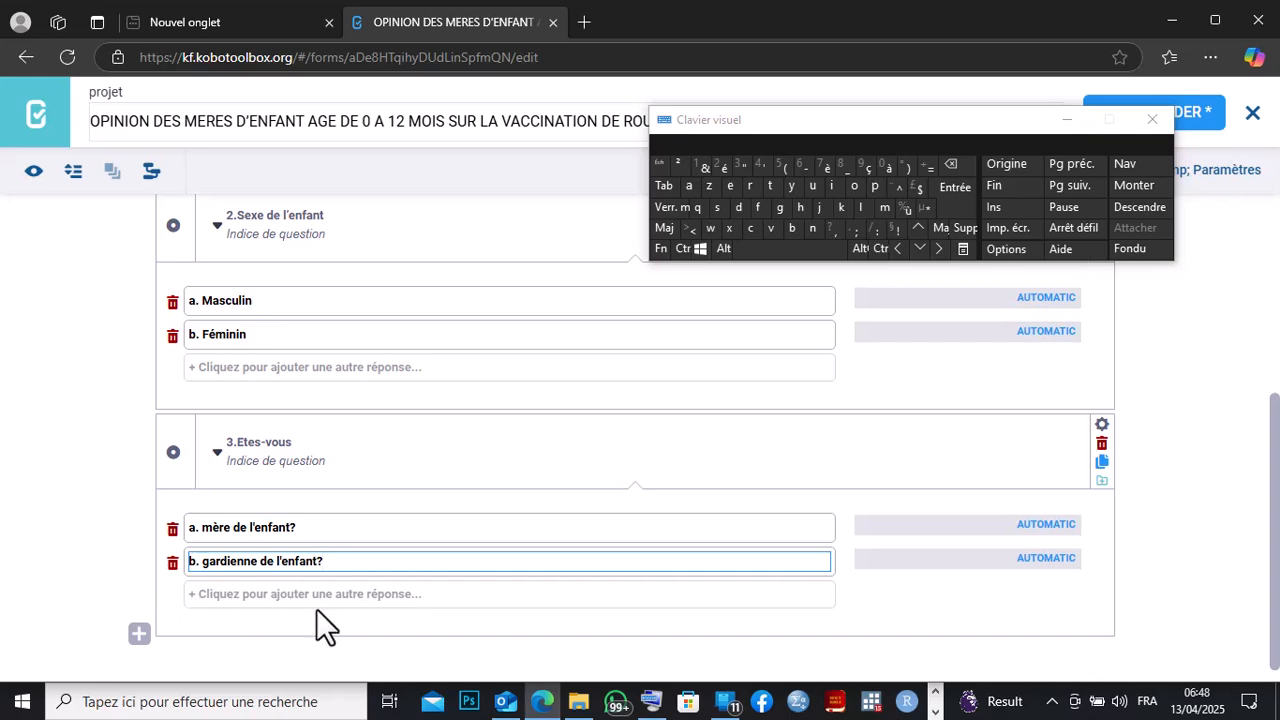
# Add a third answer option "c. Autres" to "3.Etes-vous" and capitalize "Mère" and "Gardienne" in the first two options
pyautogui.click(212, 596)
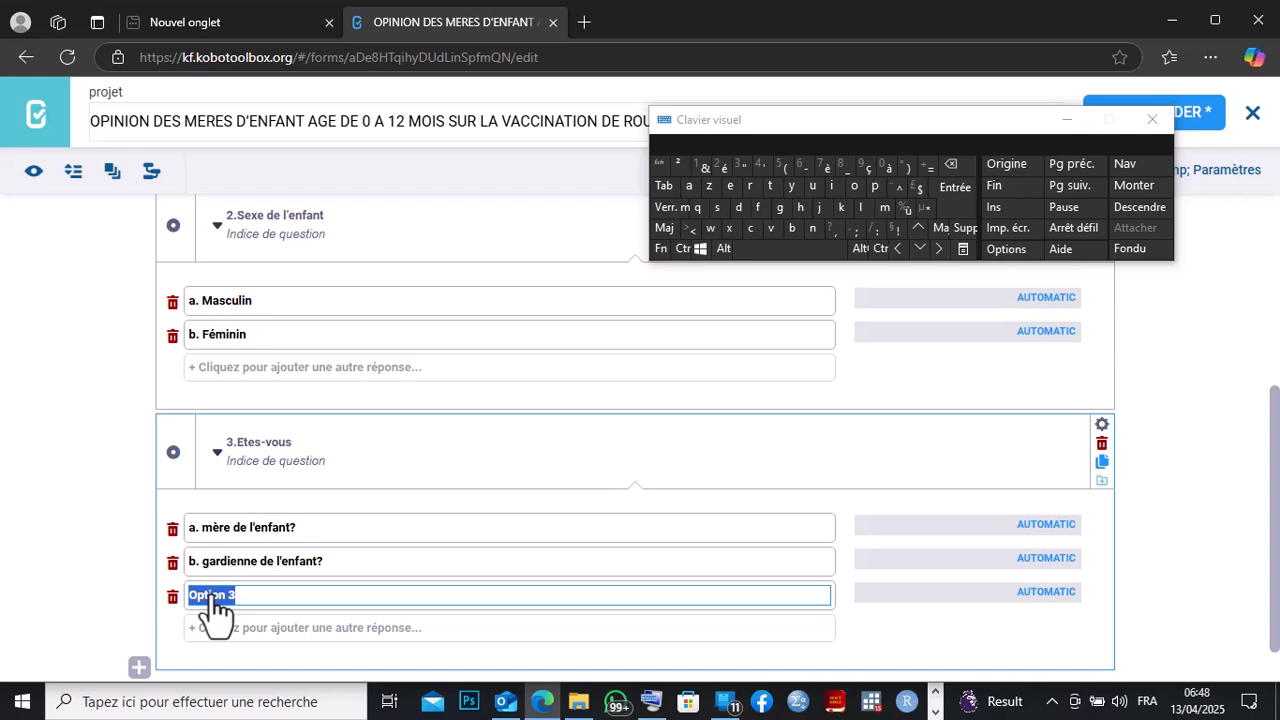
pyautogui.write('c.')
pyautogui.click(774, 250)
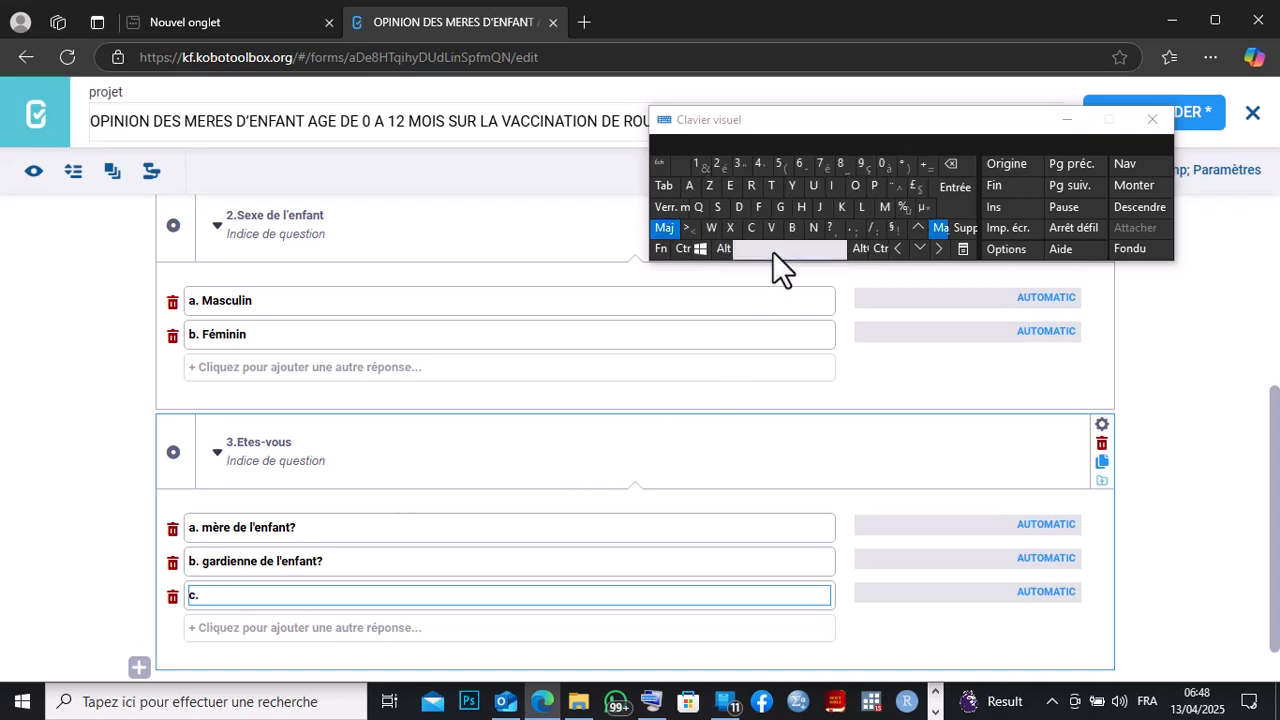
pyautogui.write('Autre')
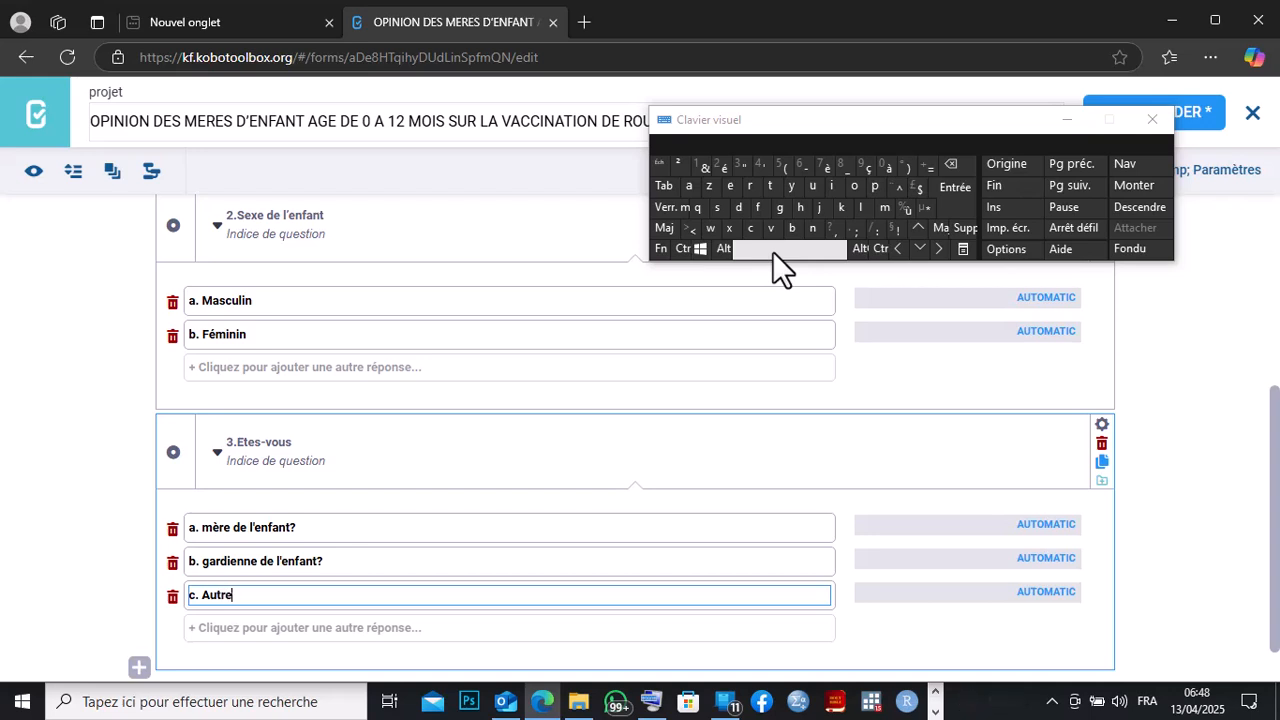
pyautogui.write('s')
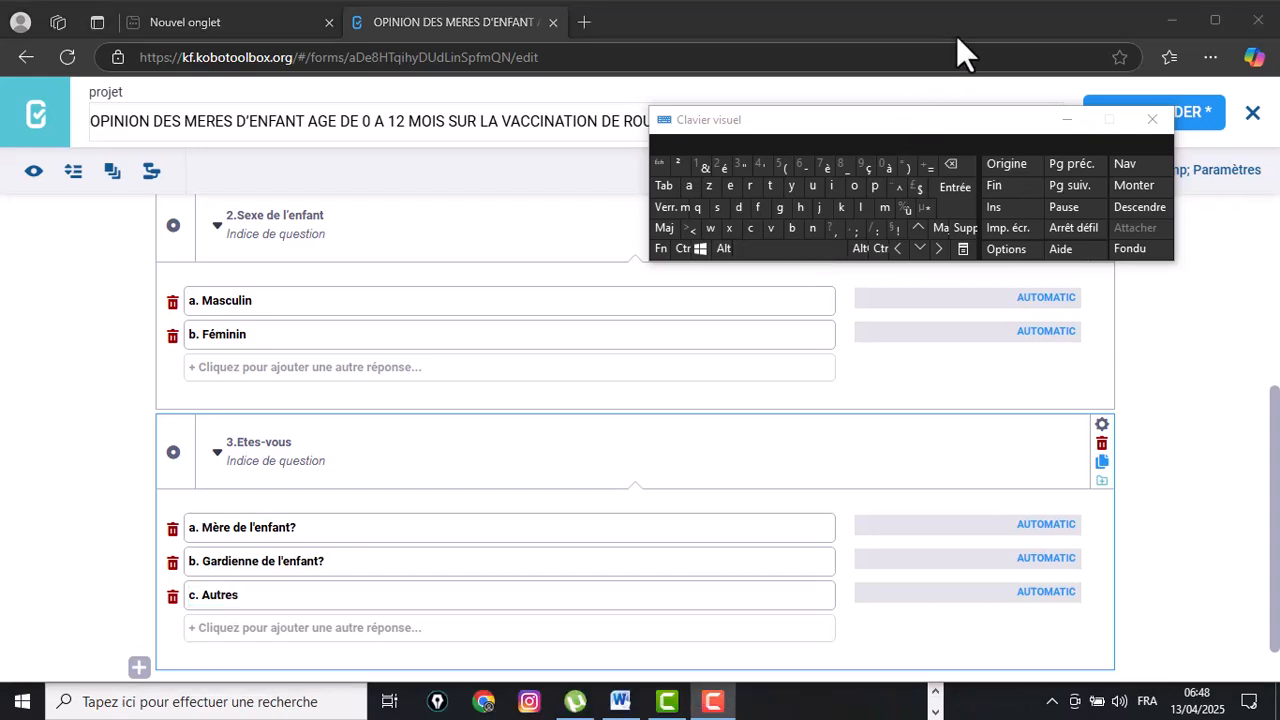
# Switch to the Word questionnaire and copy the item 4 text "Niveau d'instruction"
pyautogui.moveTo(1271, 416); pyautogui.dragTo(1276, 500)
pyautogui.click(935, 711)
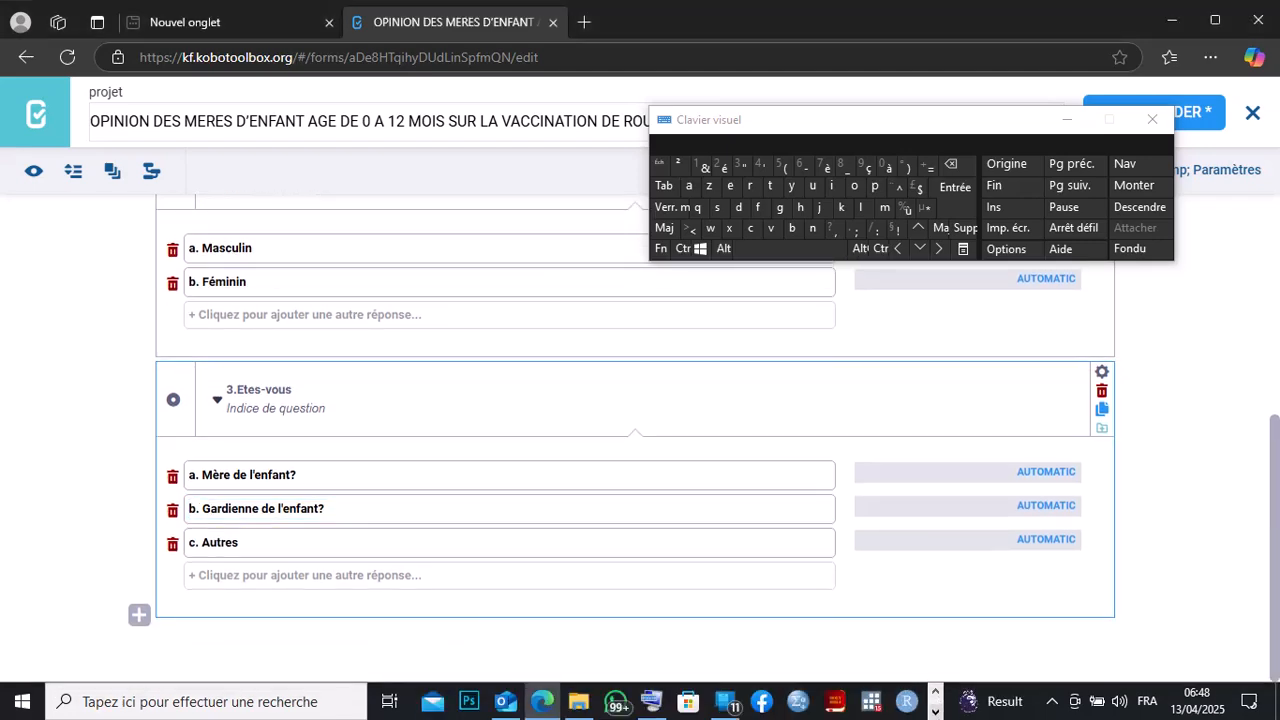
pyautogui.click(620, 701)
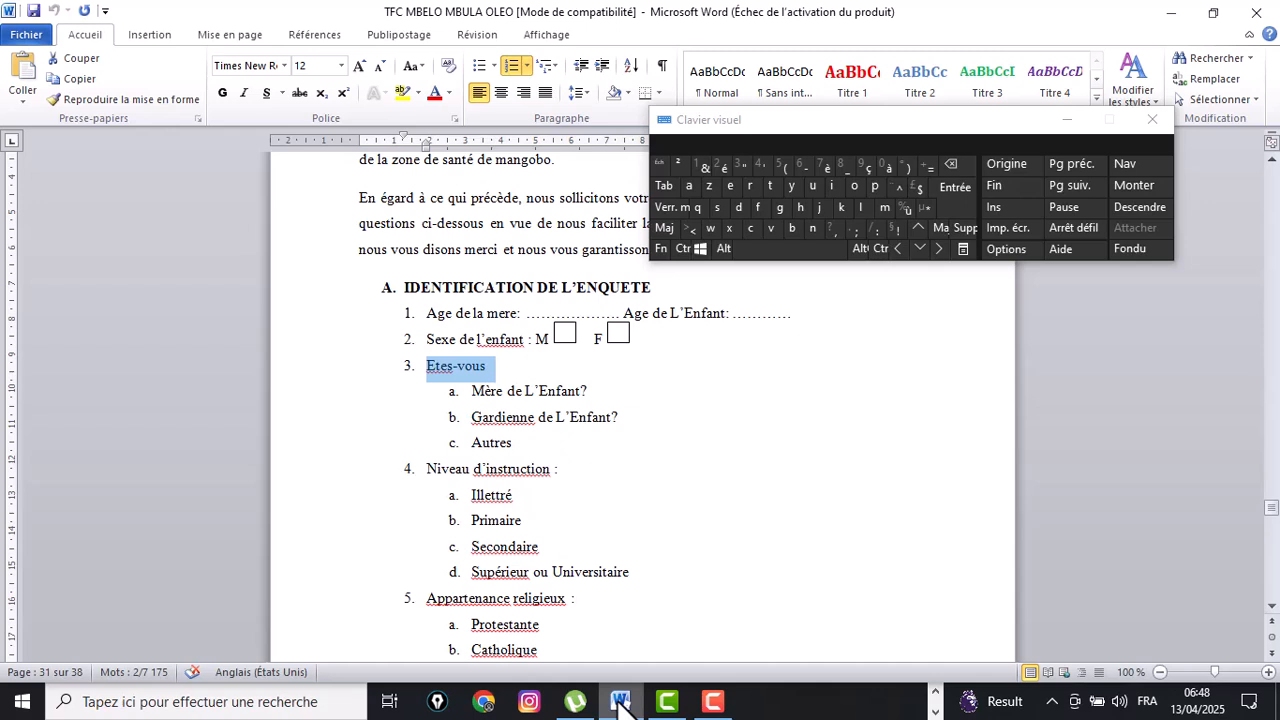
pyautogui.click(631, 491)
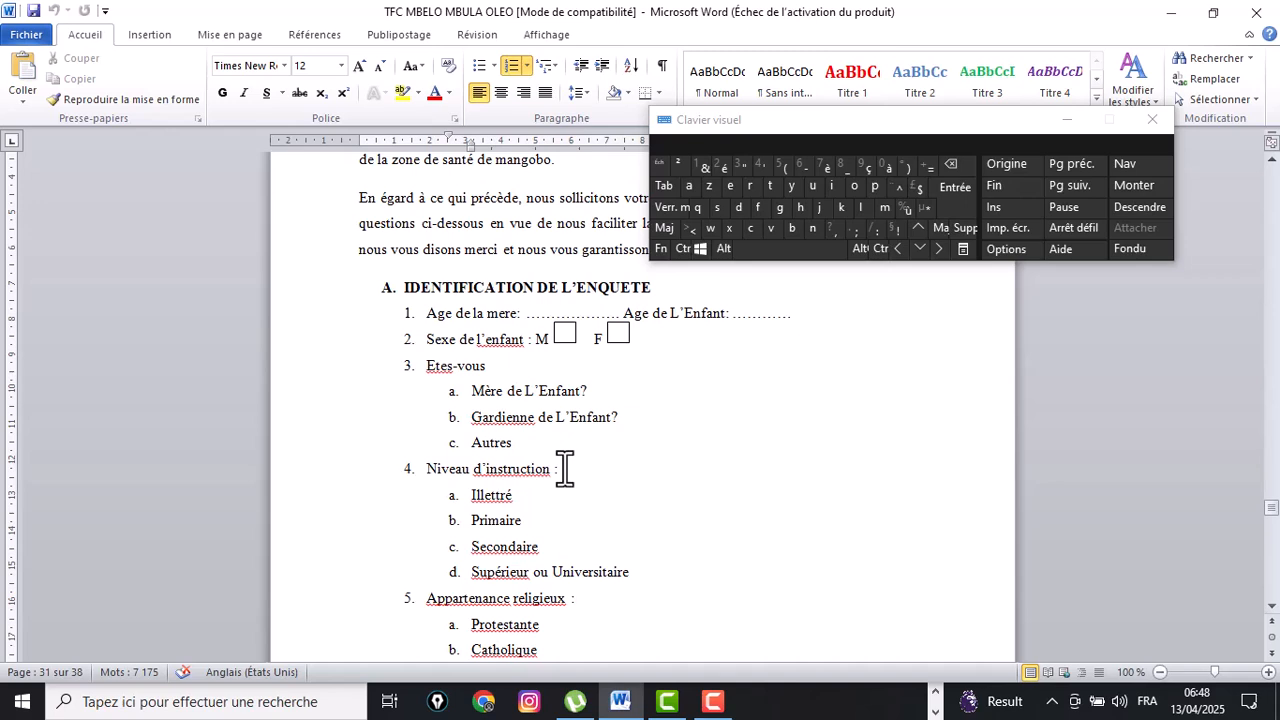
pyautogui.moveTo(551, 468); pyautogui.dragTo(437, 470)
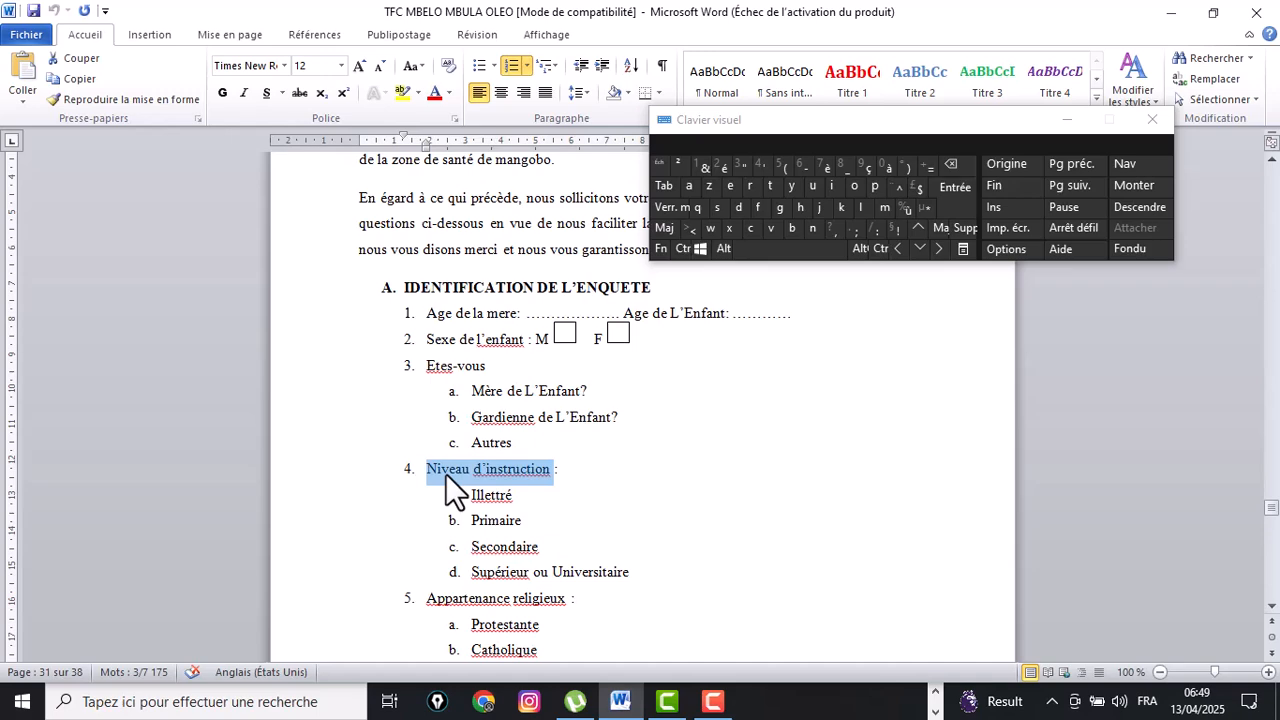
pyautogui.rightClick(445, 473)
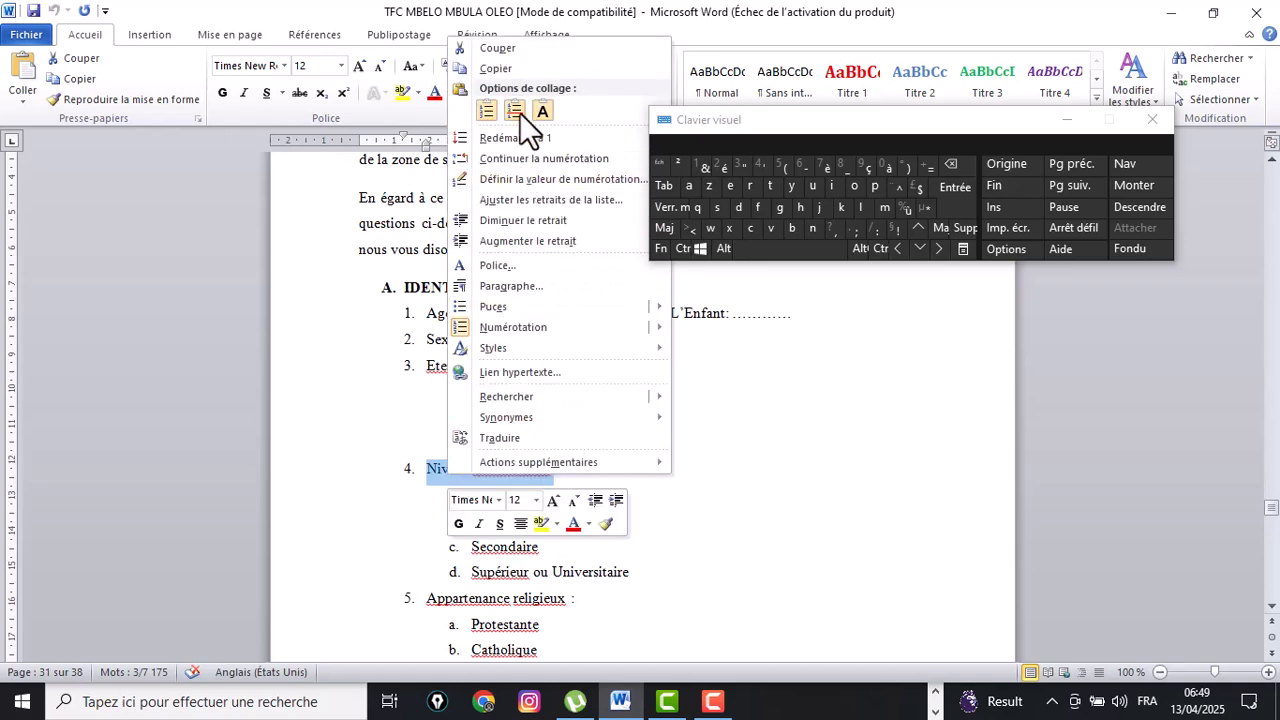
pyautogui.click(498, 69)
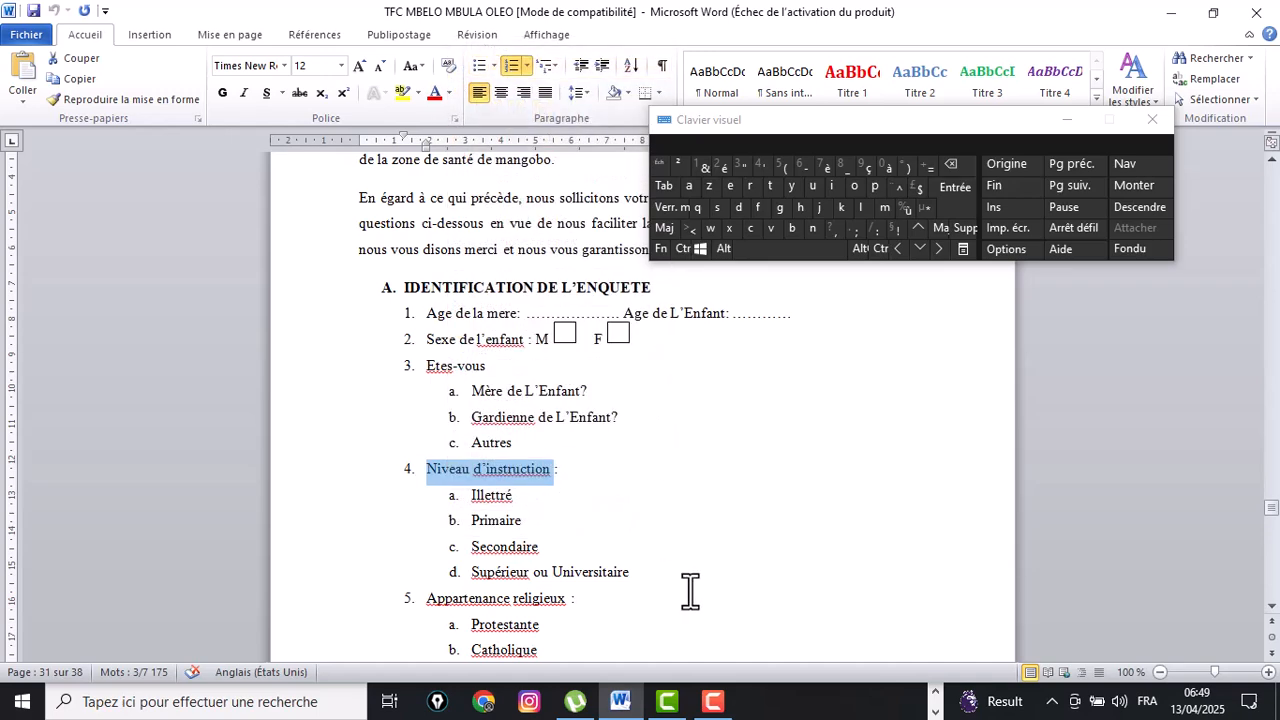
# Return to the KoboToolbox form and enter "4.Niveau d'instruction" as the label of a new question below "3.Etes-vous"
pyautogui.click(935, 700)
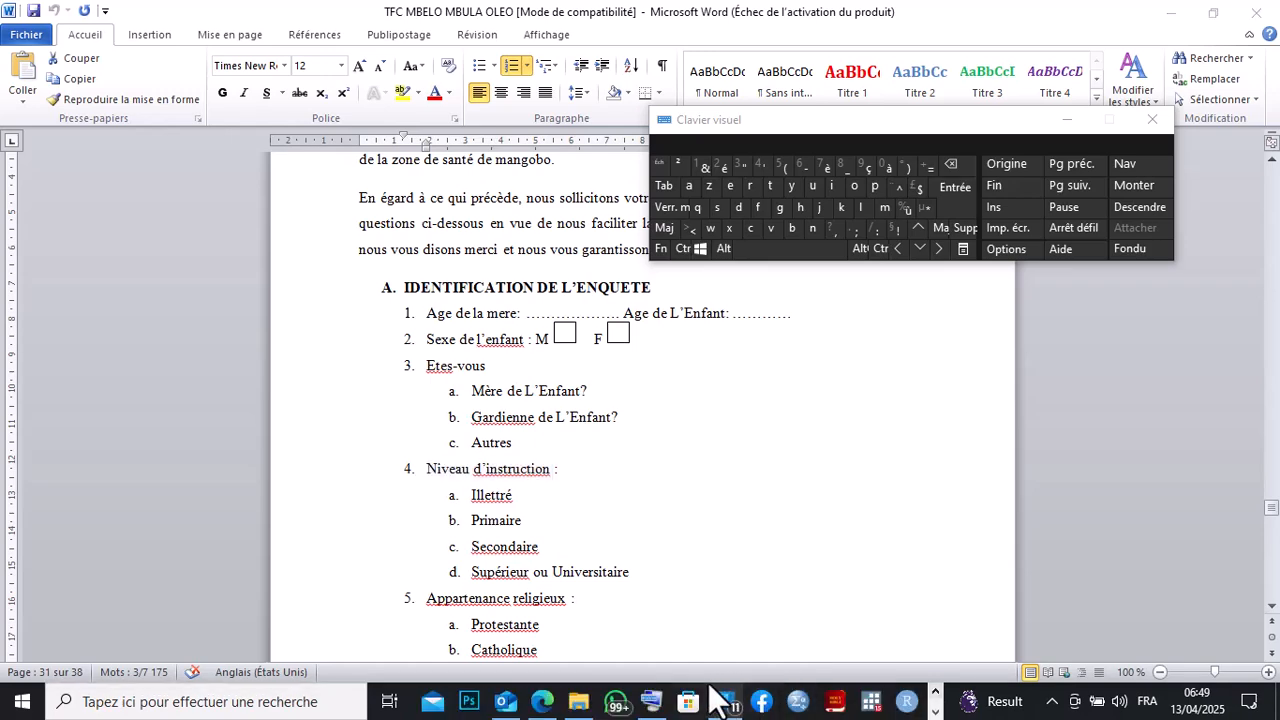
pyautogui.click(541, 701)
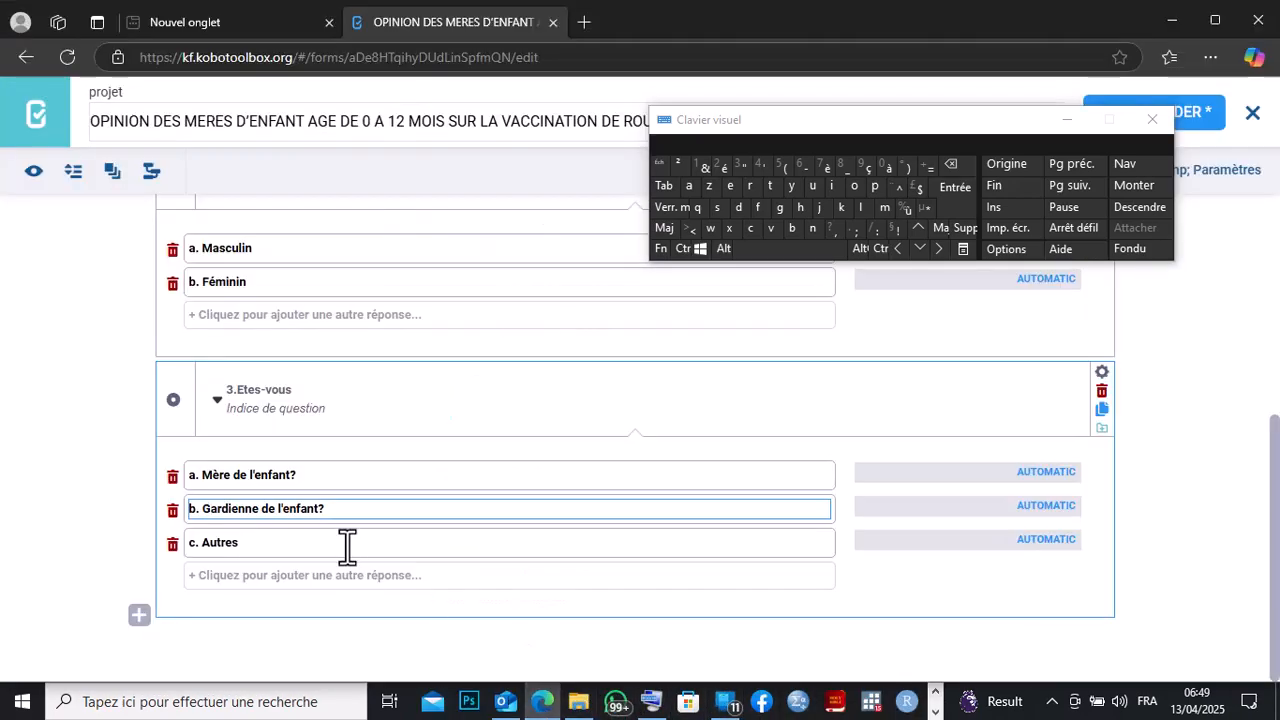
pyautogui.click(139, 615)
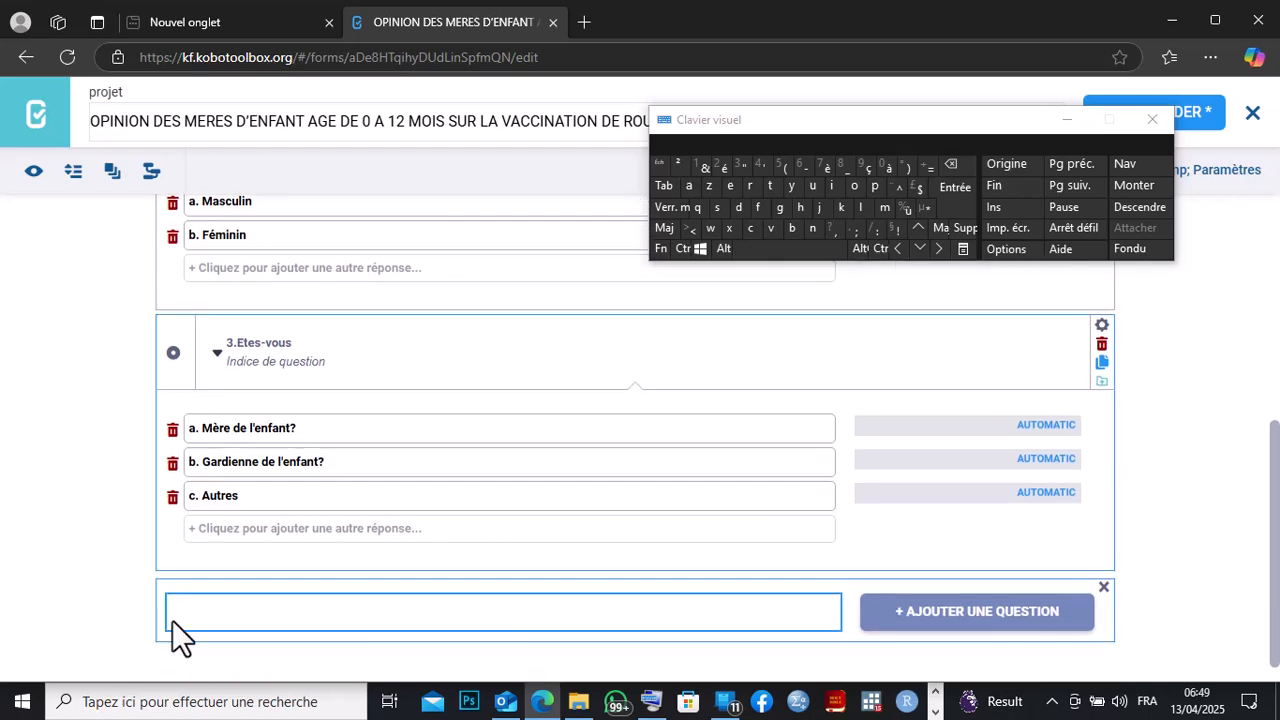
pyautogui.rightClick(183, 615)
pyautogui.click(217, 395)
pyautogui.click(207, 615)
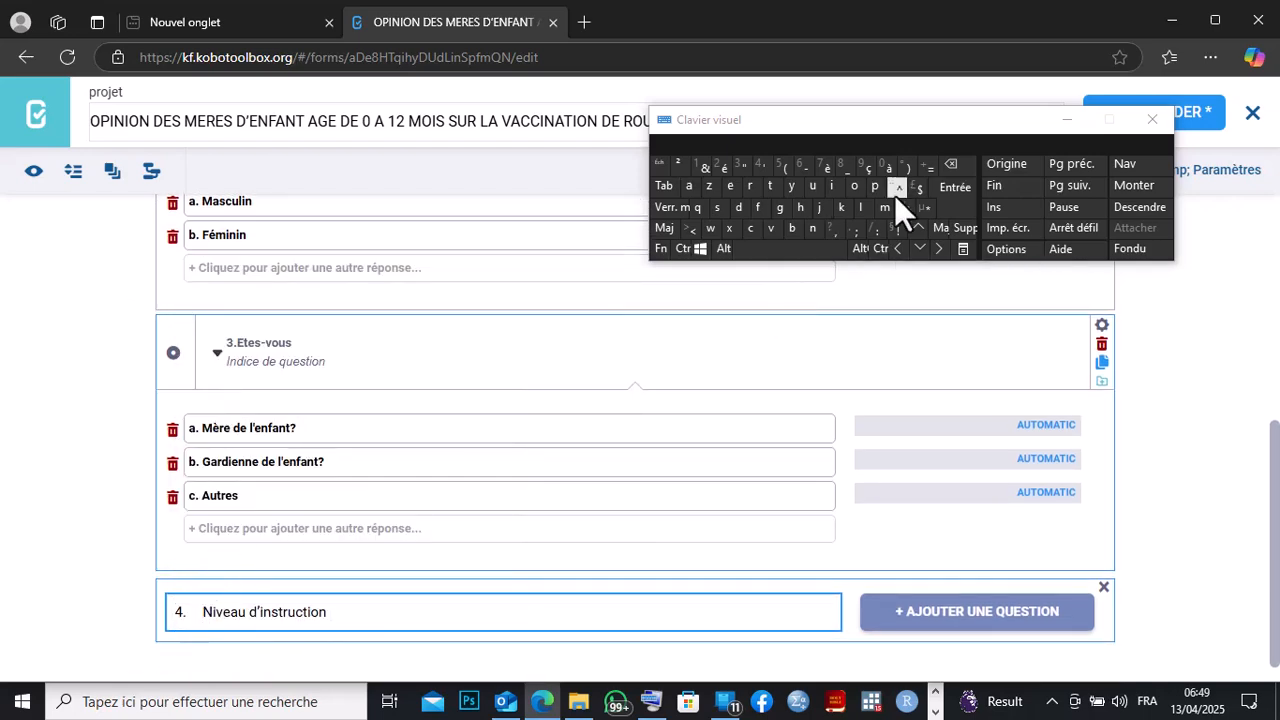
pyautogui.click(950, 164)
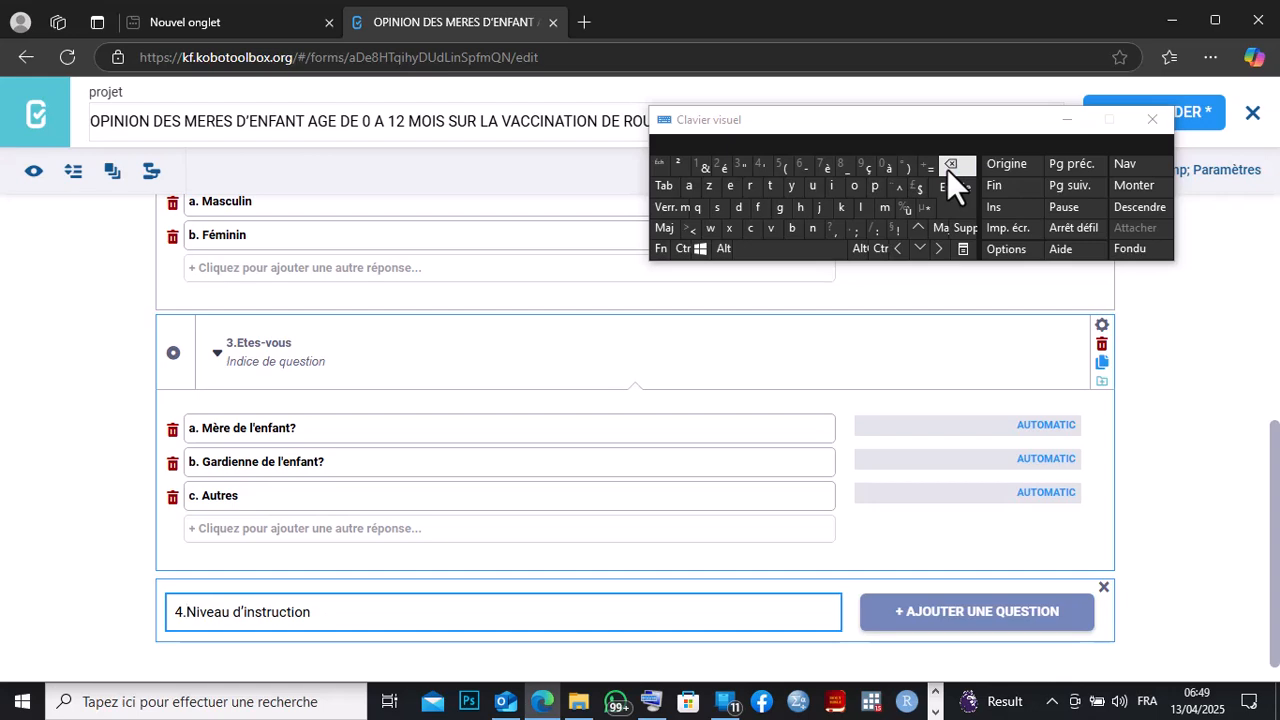
# Consult the item 4 answers in the Word questionnaire and add "4.Niveau d'instruction" to the KoboToolbox form as a Choix unique question
pyautogui.click(935, 711)
pyautogui.click(620, 703)
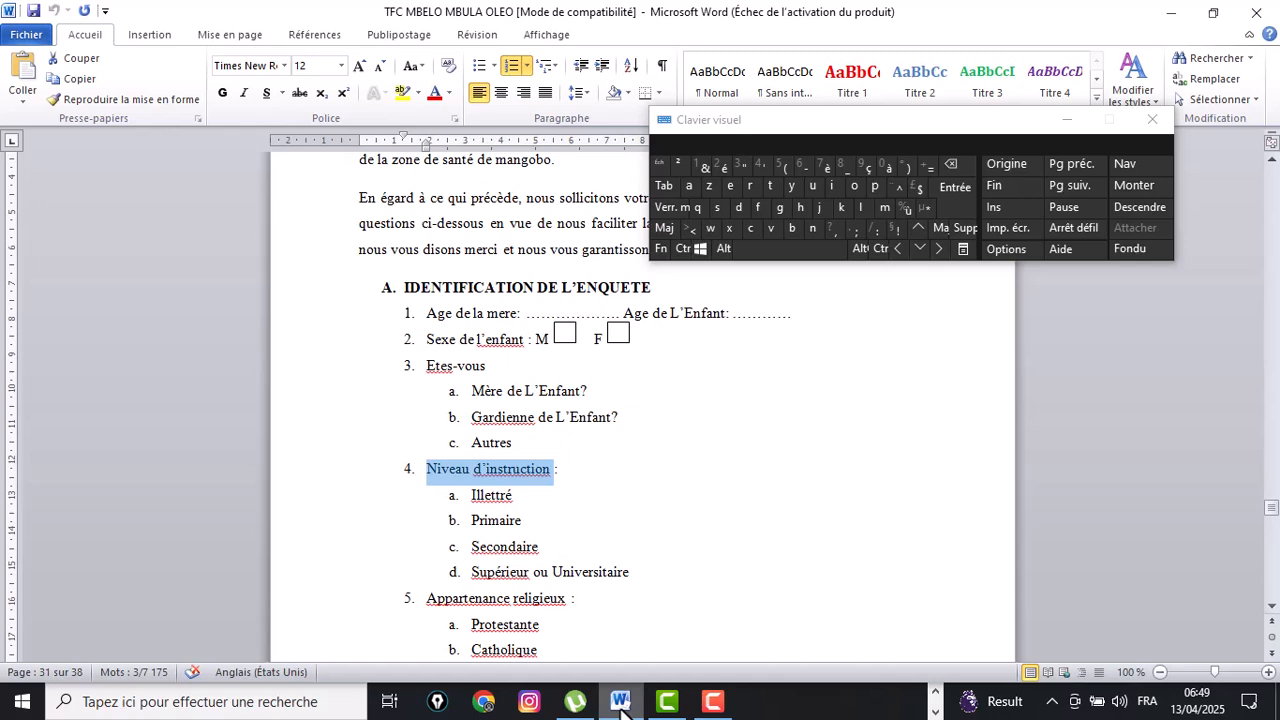
pyautogui.click(1272, 607)
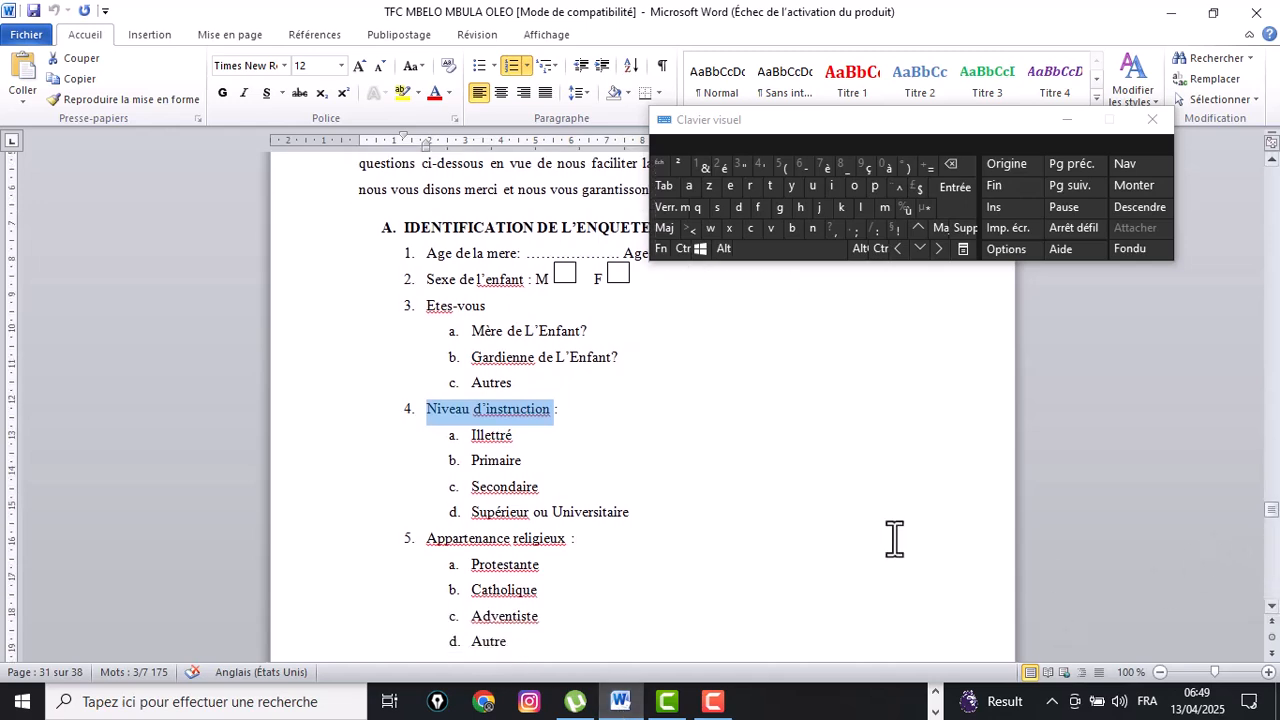
pyautogui.click(560, 437)
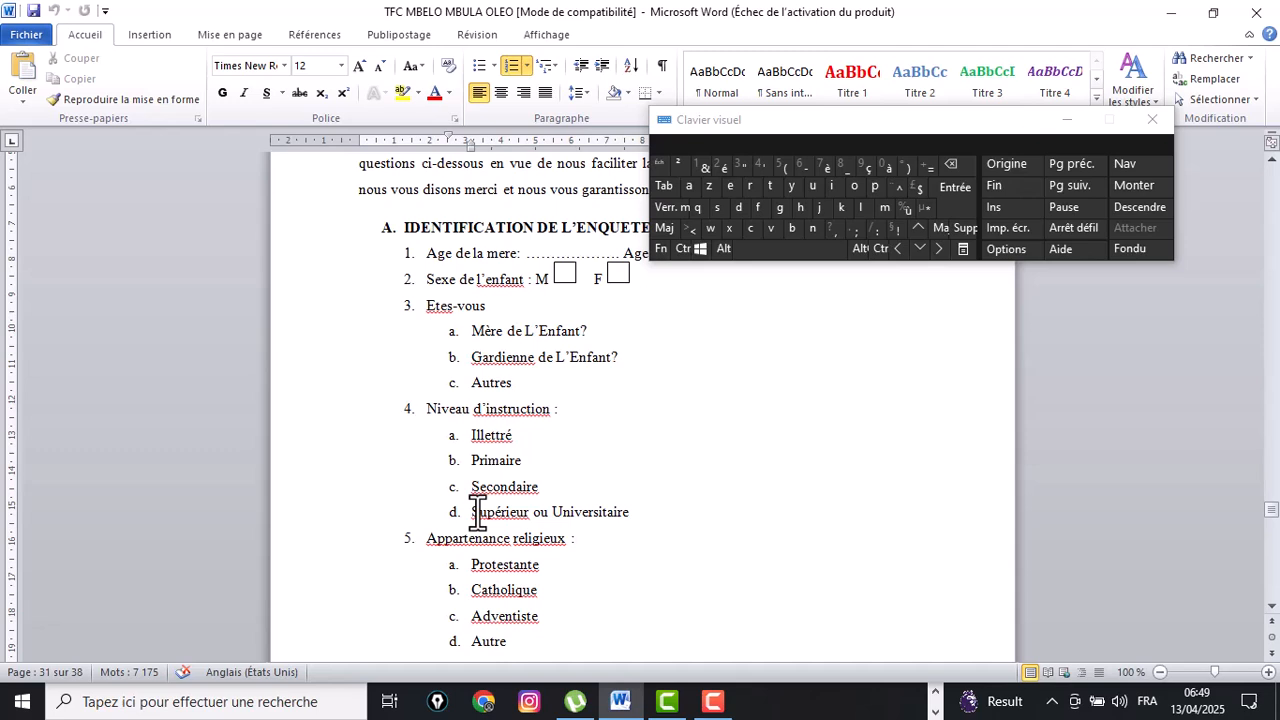
pyautogui.click(527, 428)
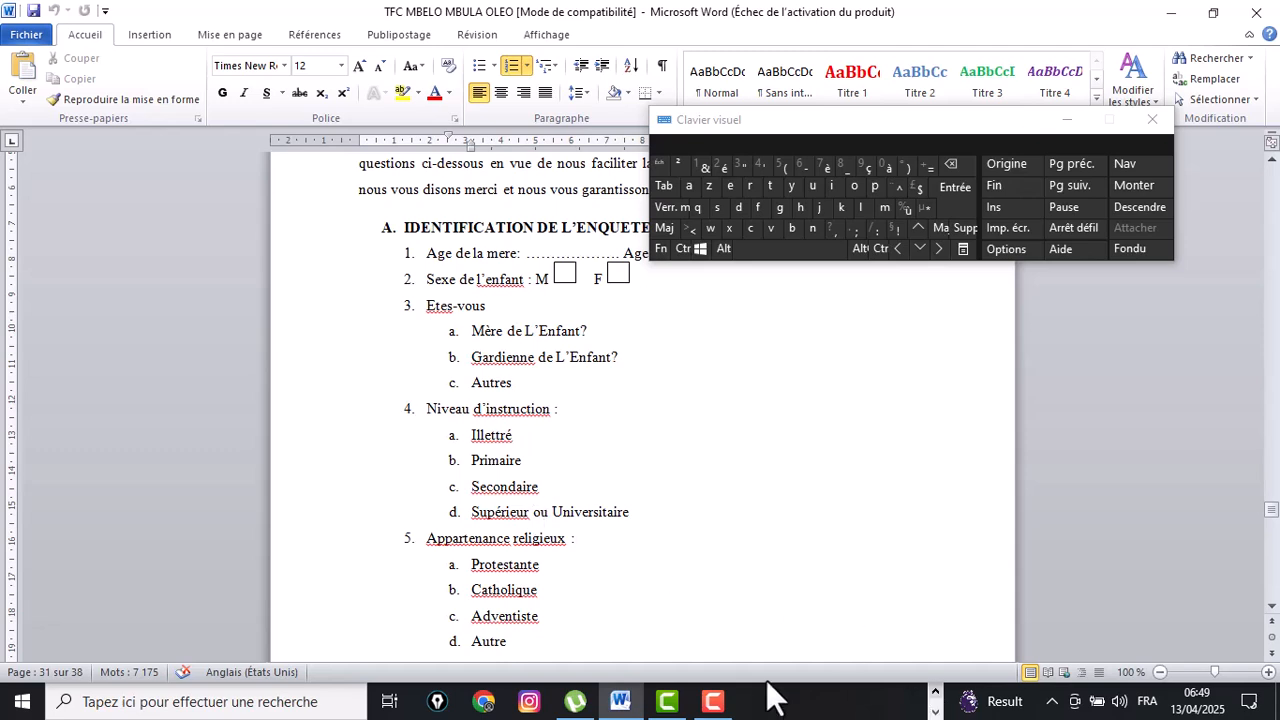
pyautogui.click(935, 712)
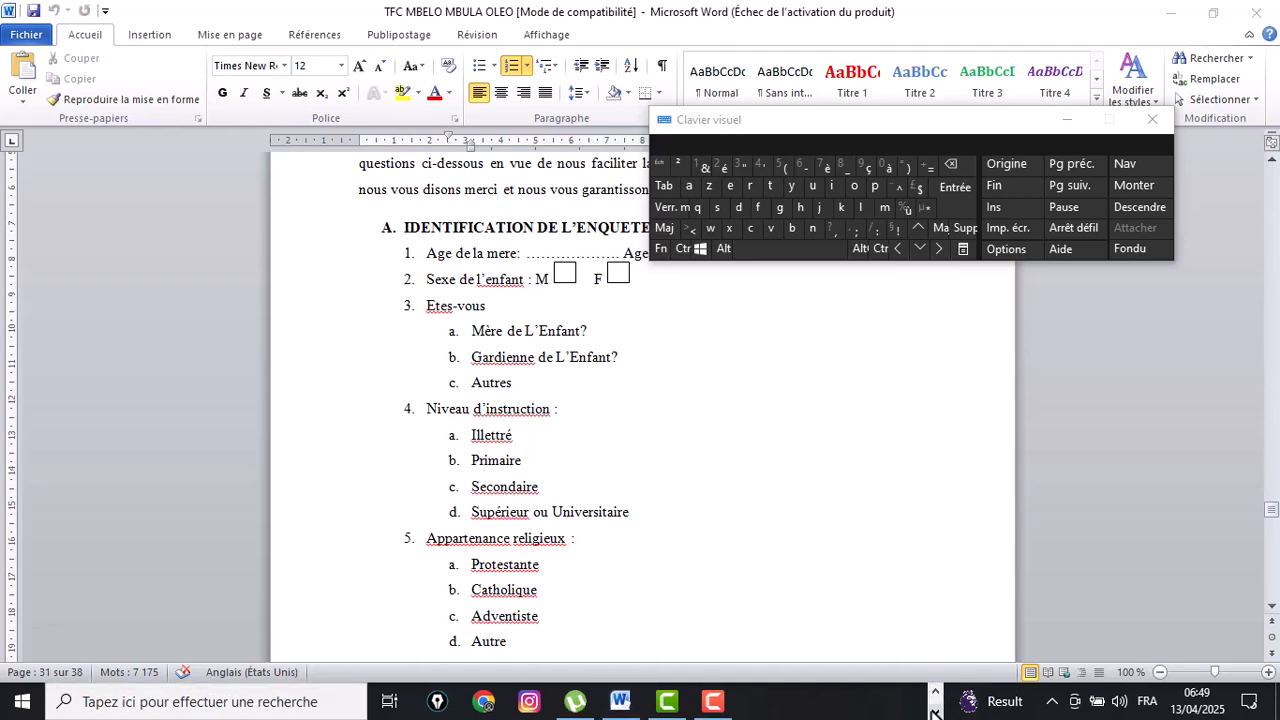
pyautogui.click(543, 703)
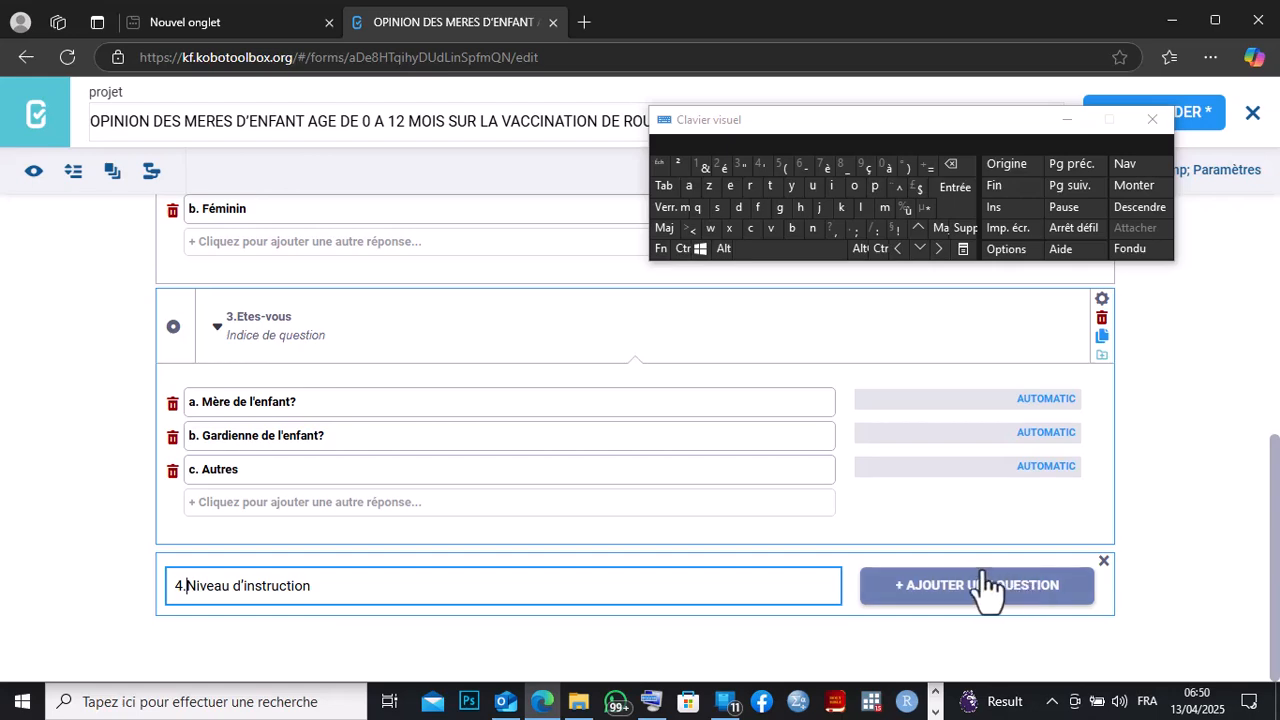
pyautogui.click(980, 590)
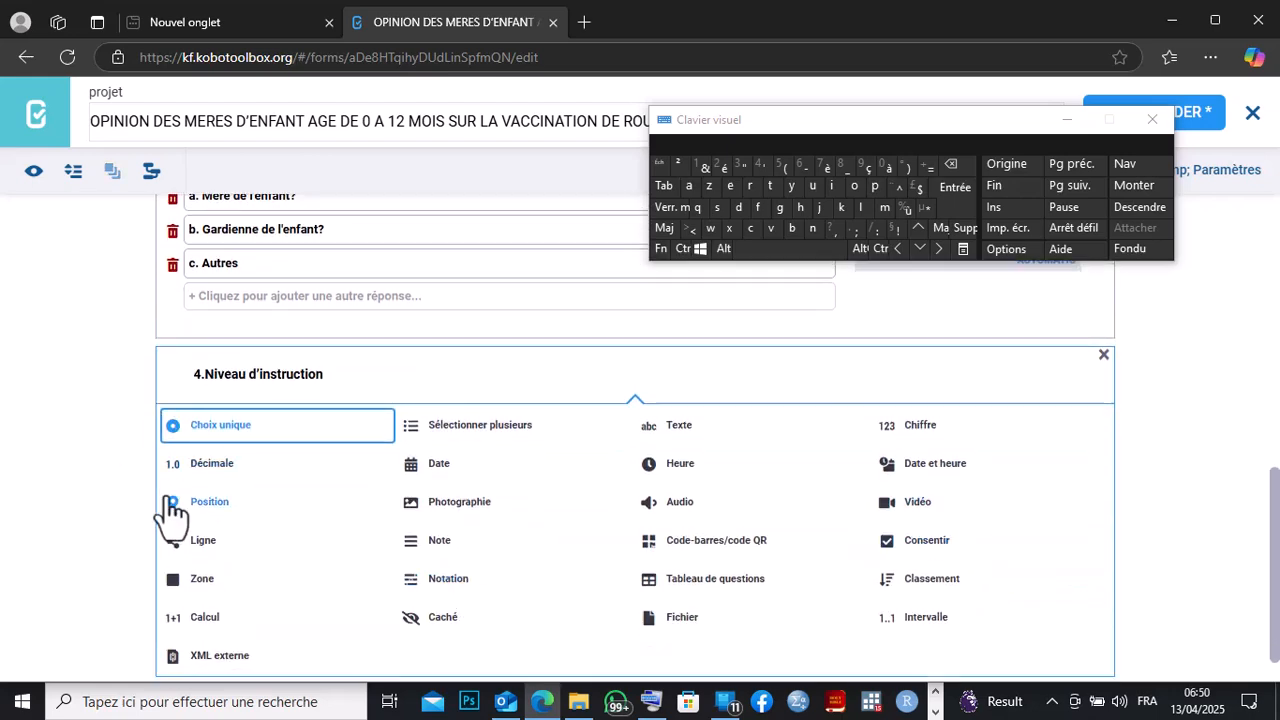
pyautogui.click(178, 430)
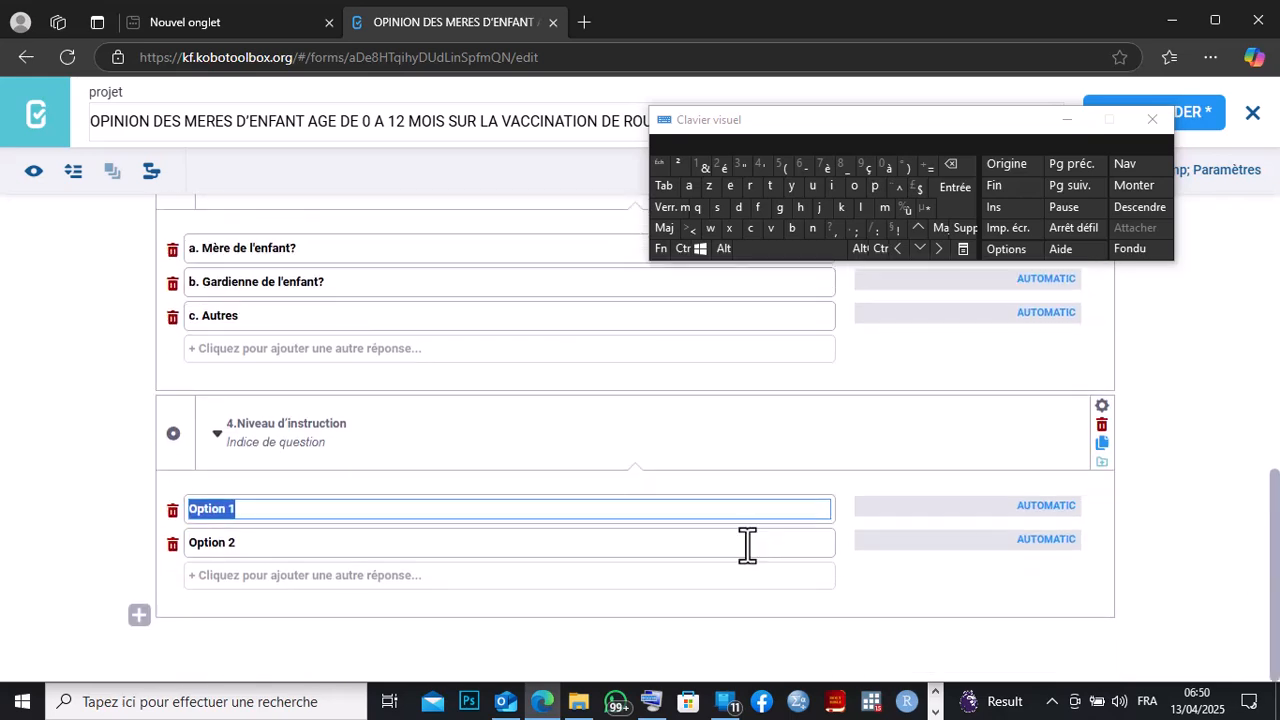
# Name the first two answer options of the "4.Niveau d'instruction" question "a. Illettré" and "b. Primaire"
pyautogui.write('a.')
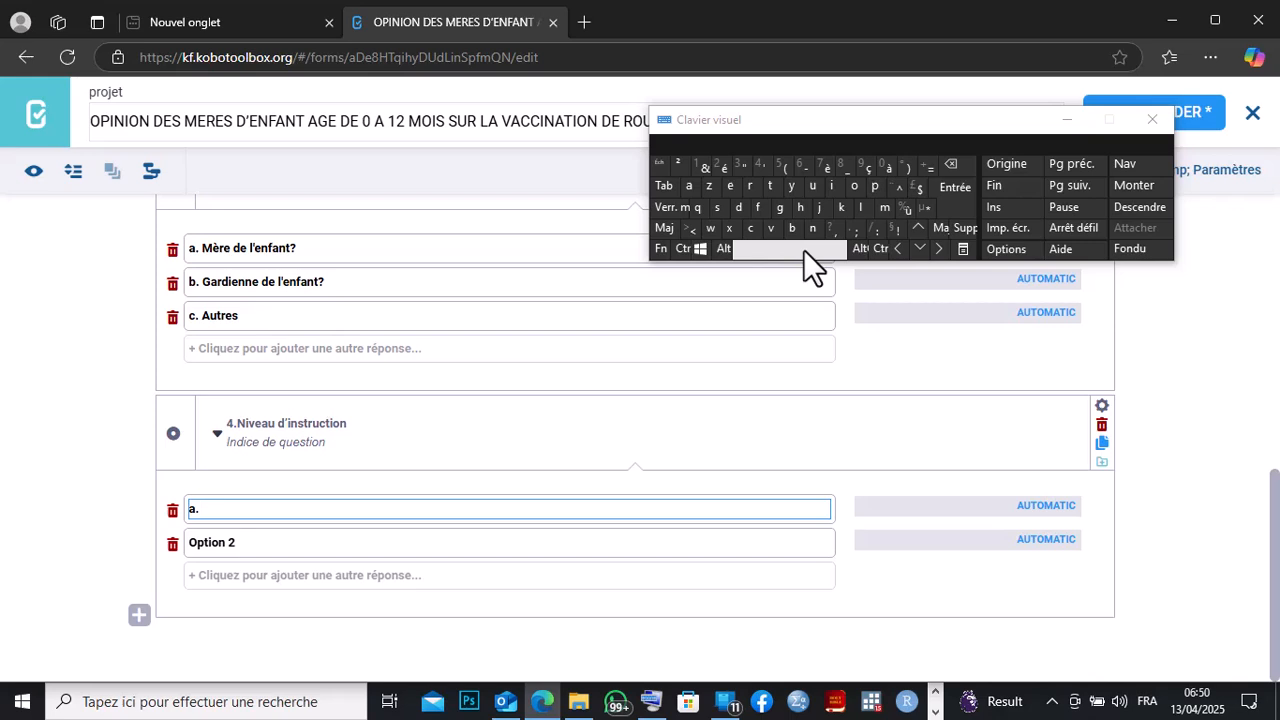
pyautogui.write('Illetr')
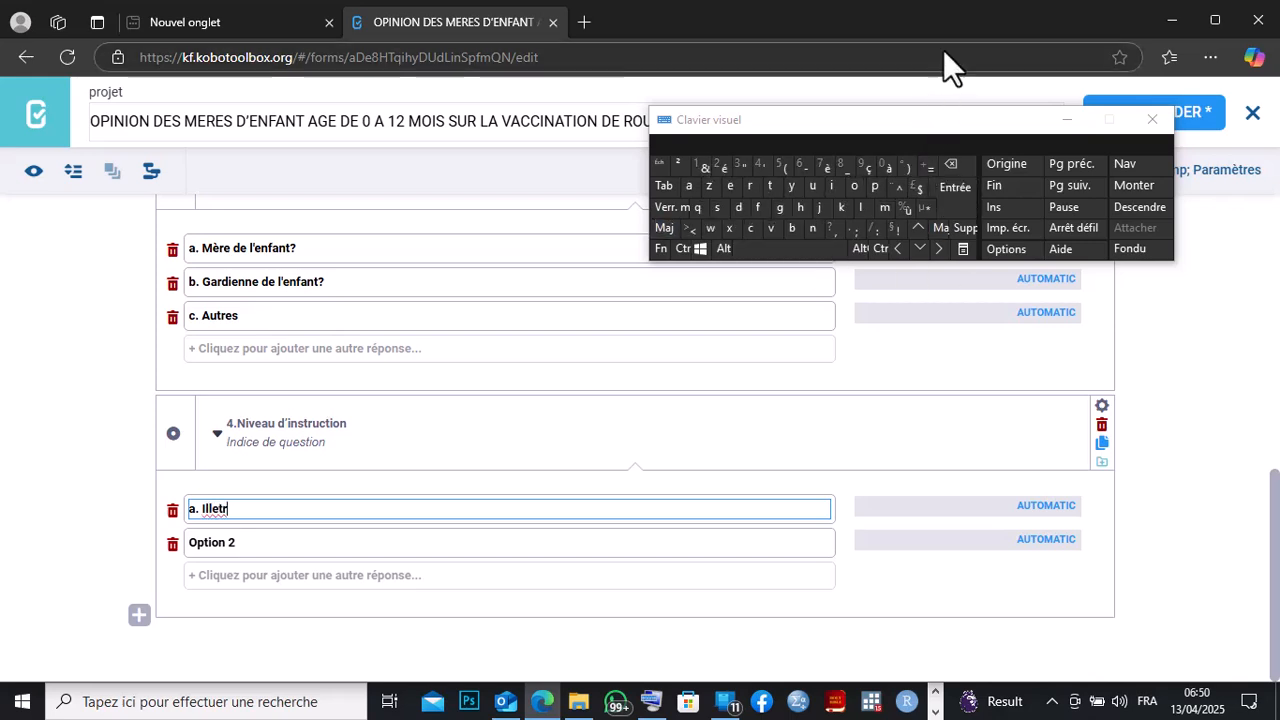
pyautogui.press('BackSpace')
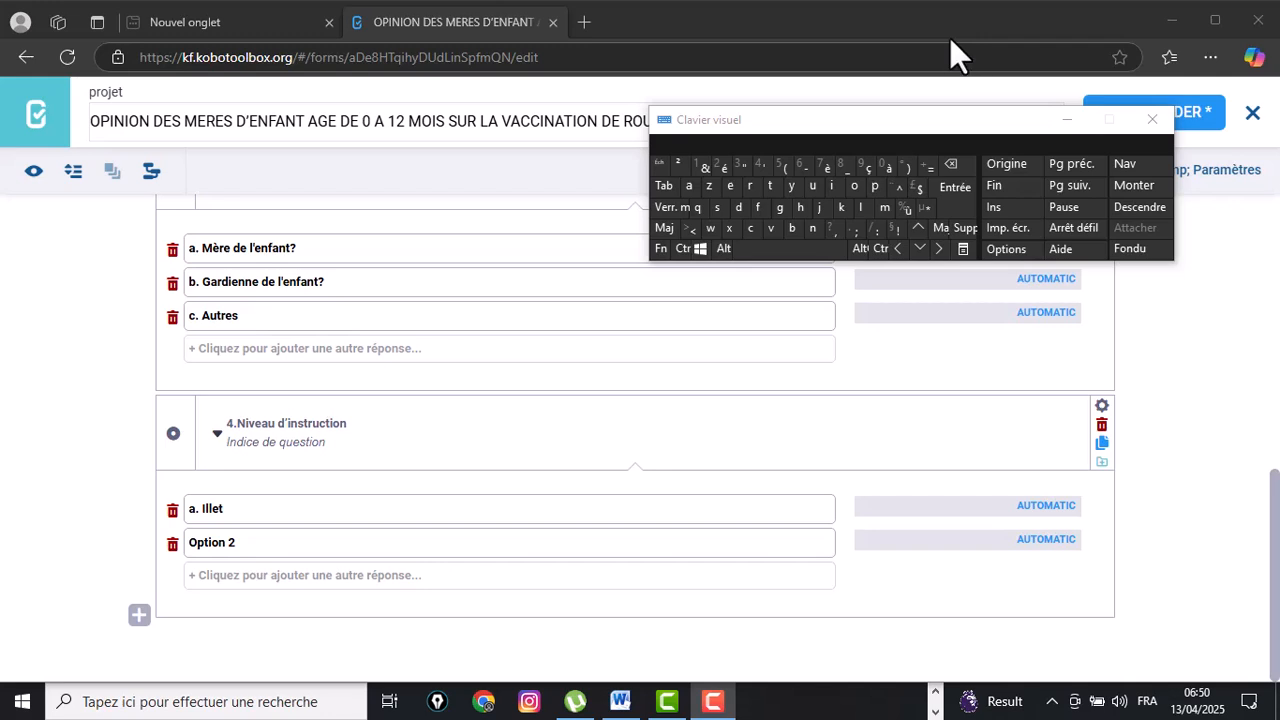
pyautogui.click(257, 515)
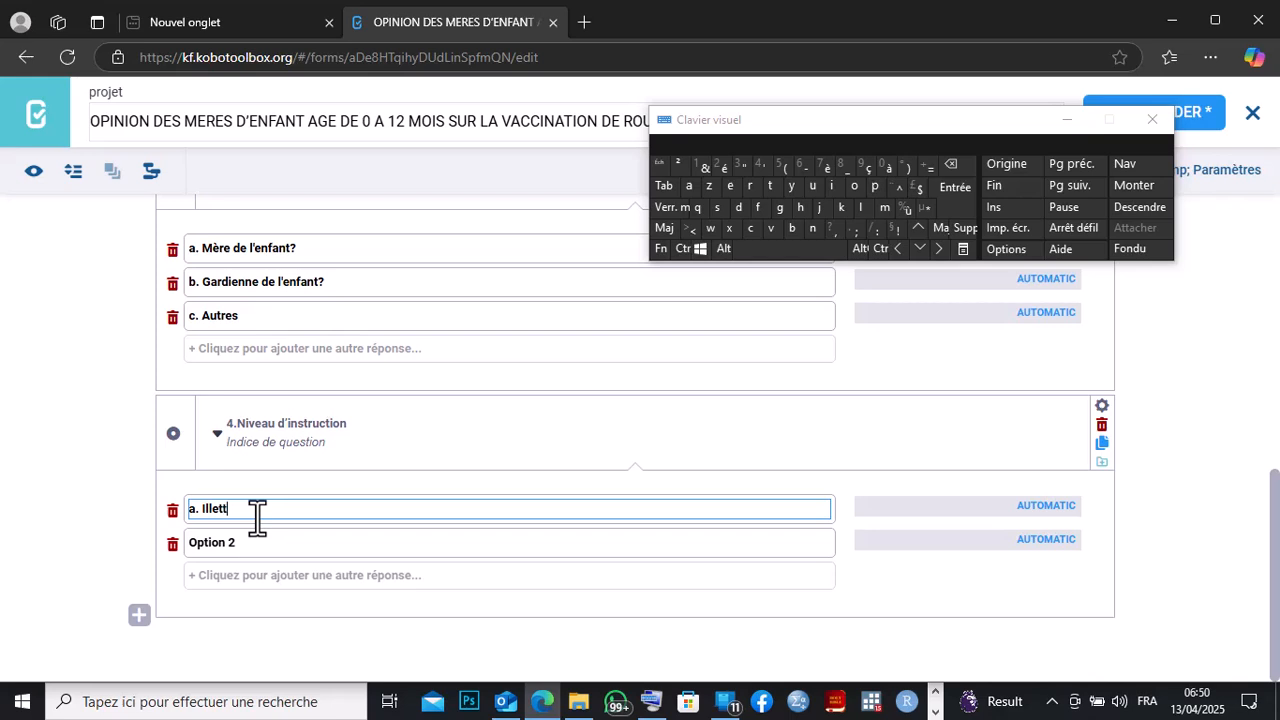
pyautogui.write('ré')
pyautogui.click(234, 546)
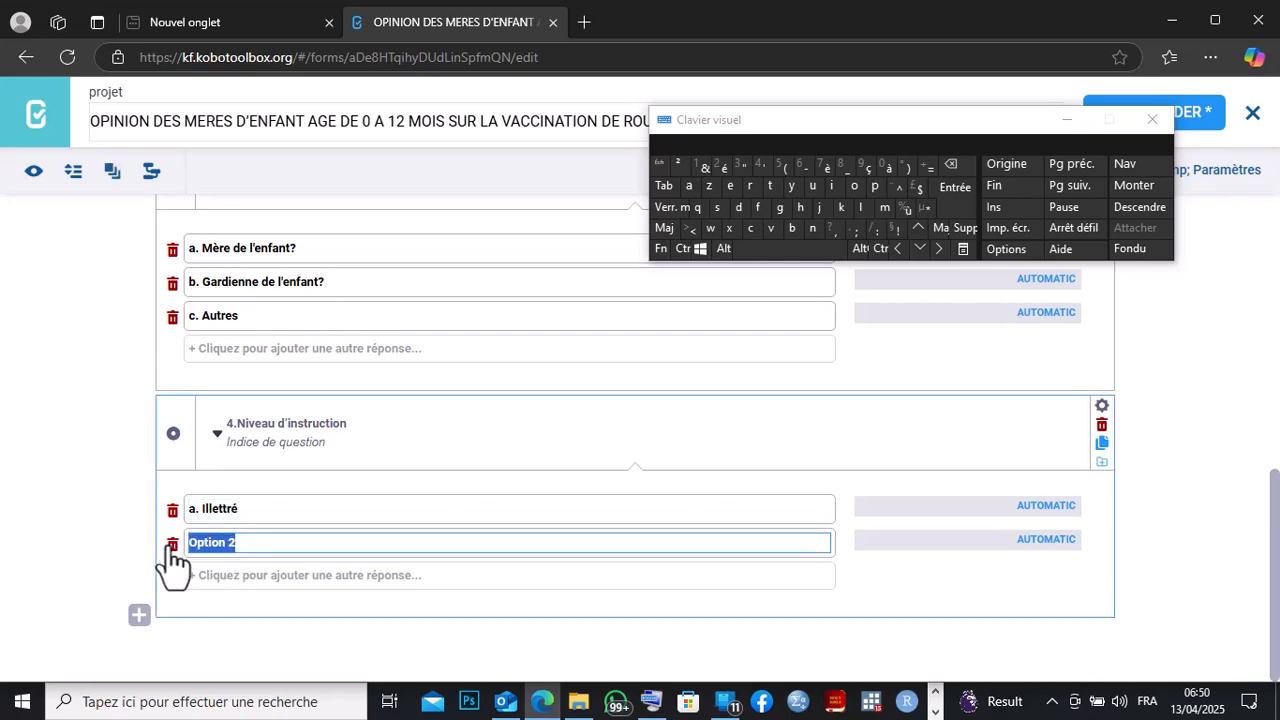
pyautogui.write('b.')
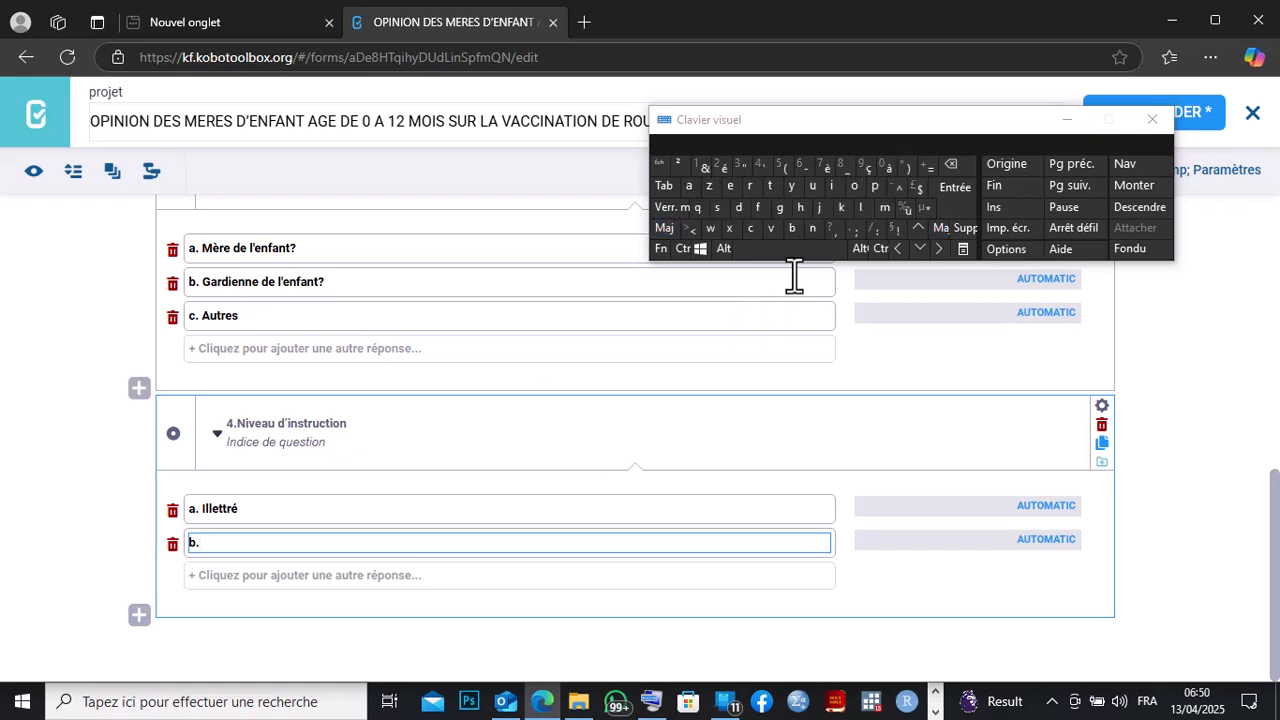
pyautogui.click(805, 249)
pyautogui.write('P')
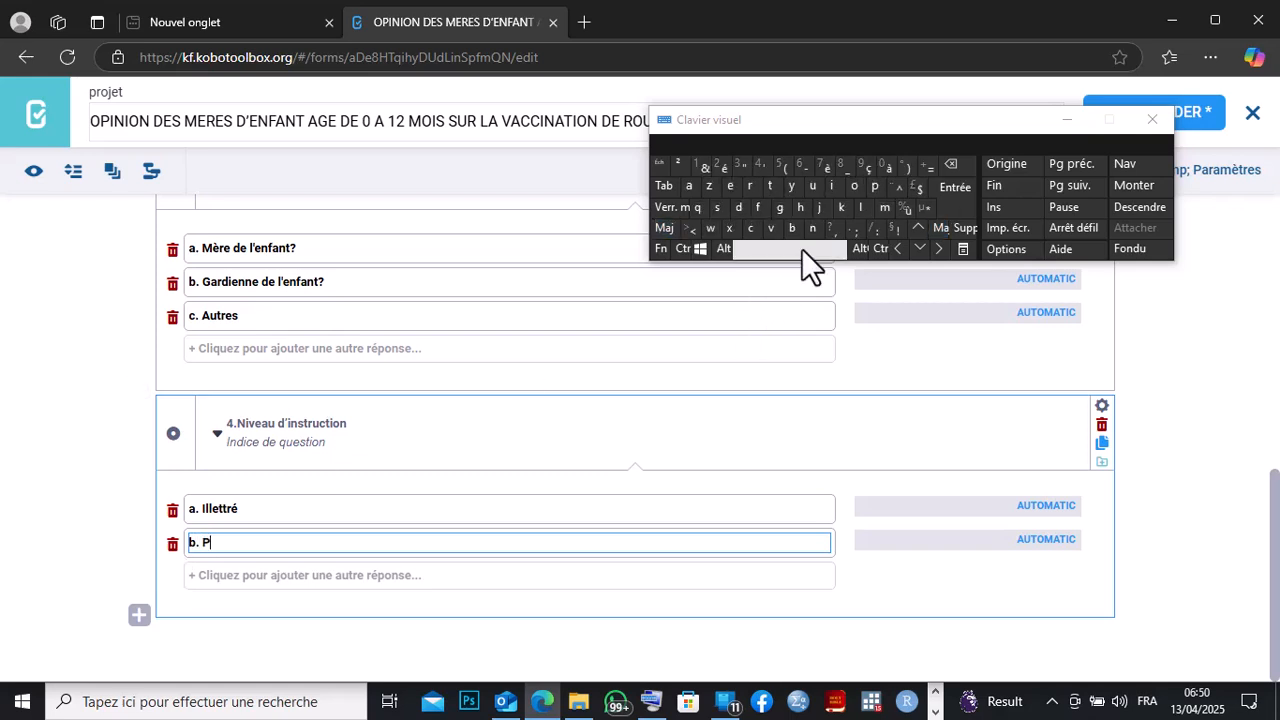
pyautogui.write('rimaire')
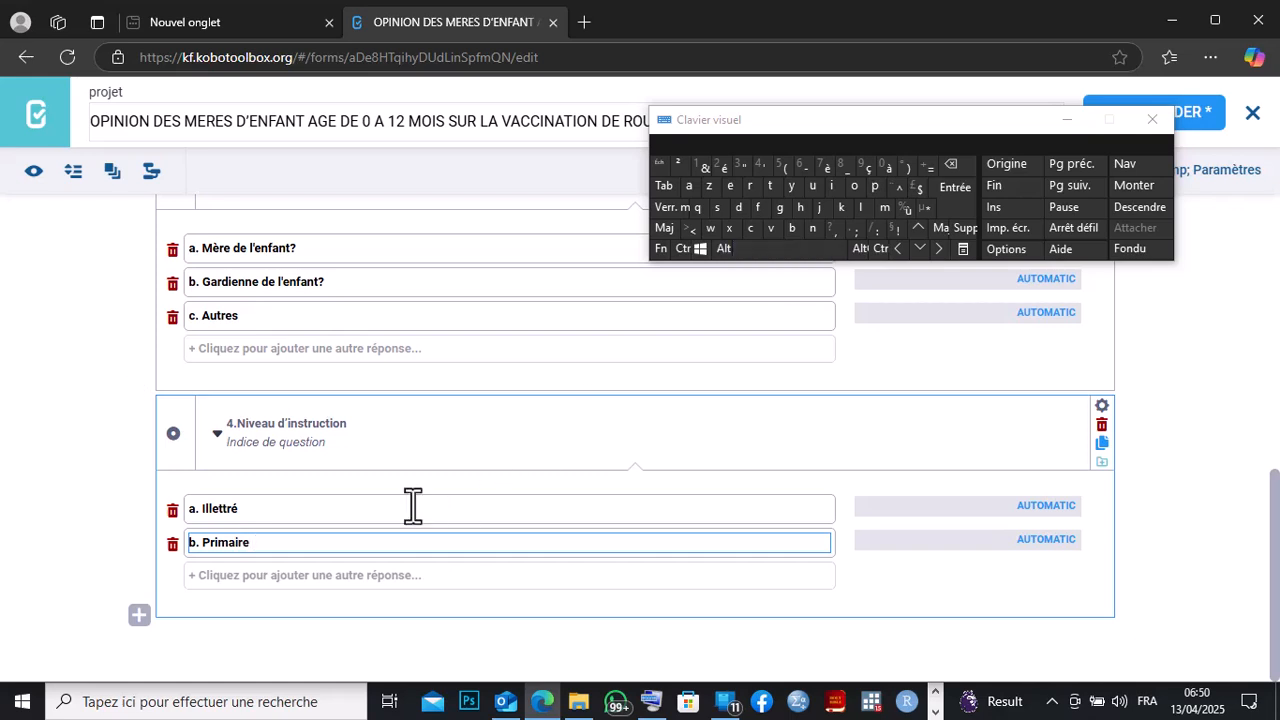
# Add a third and a fourth answer option to "4.Niveau d'instruction": "c. Secondaire" and "d. Supérieur ou universitaire"
pyautogui.click(214, 580)
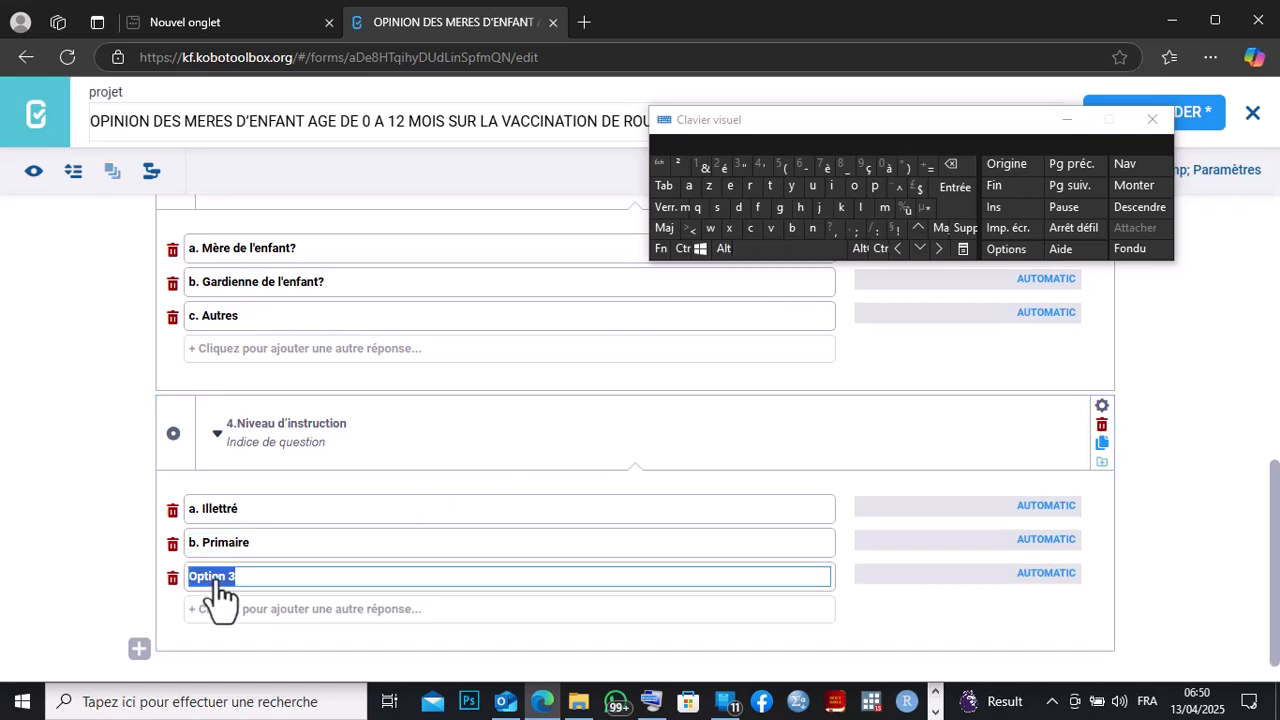
pyautogui.write('c. S')
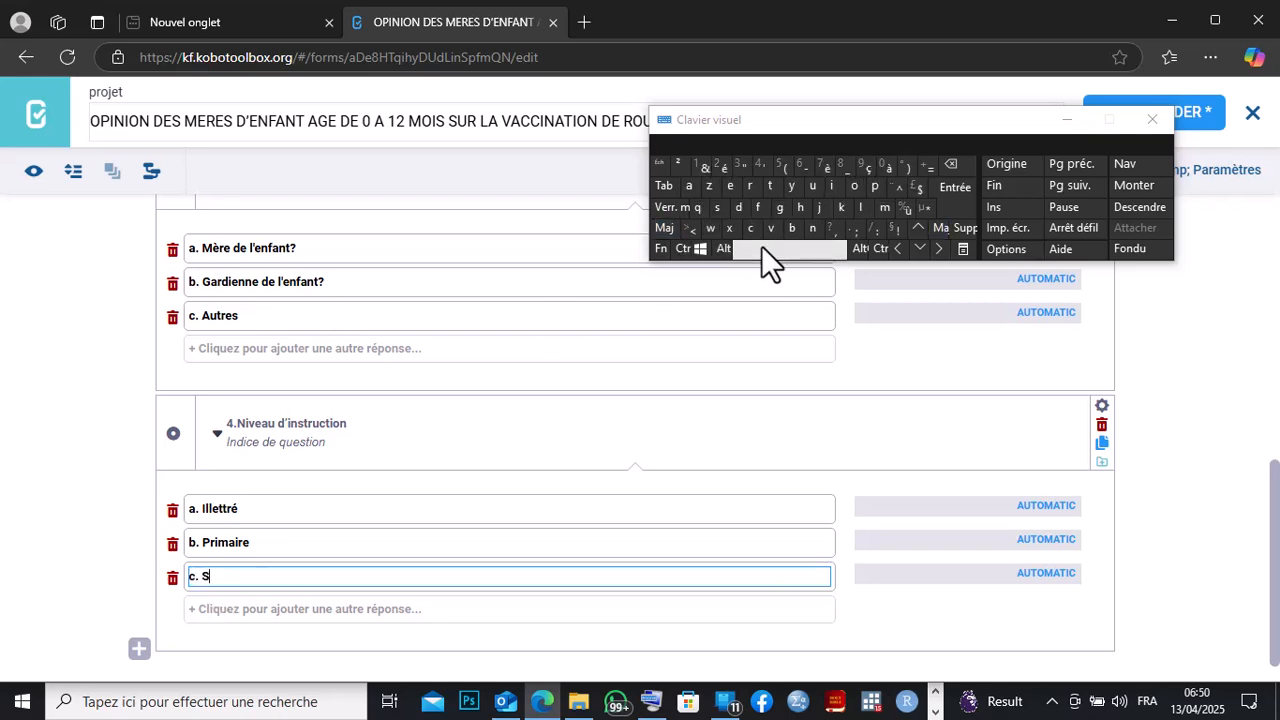
pyautogui.write('econdaire')
pyautogui.click(248, 612)
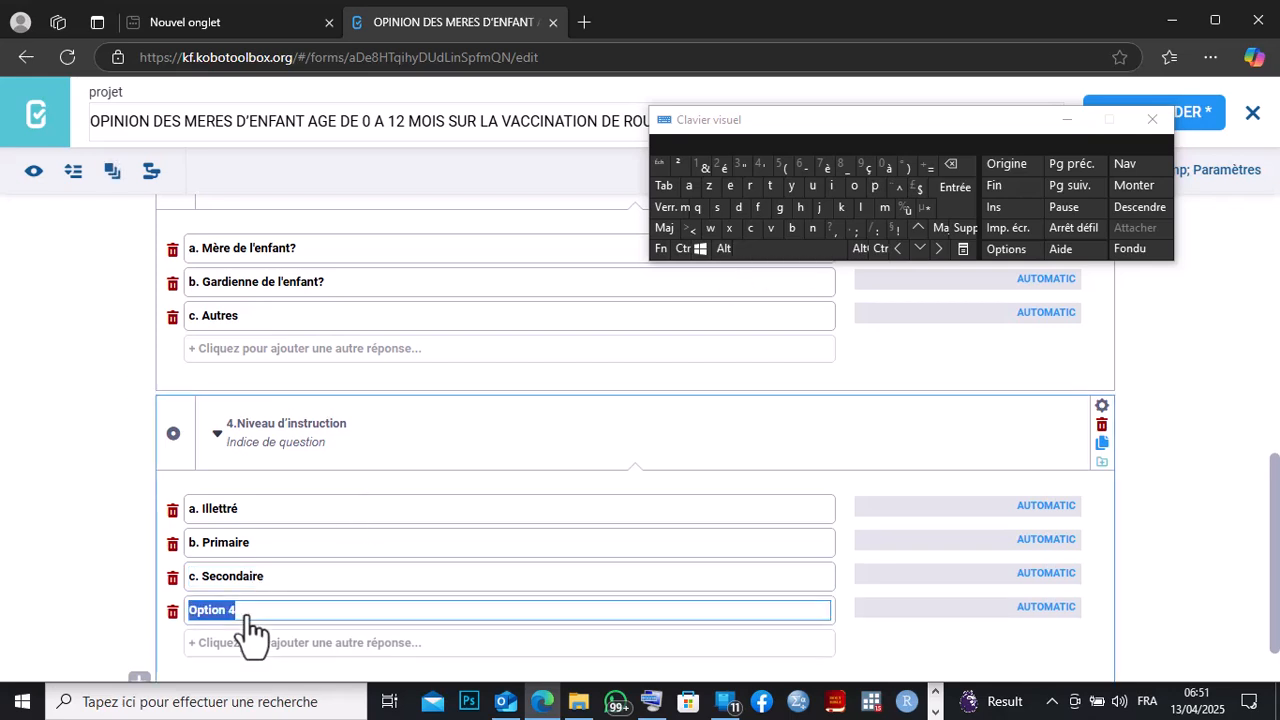
pyautogui.write('d.')
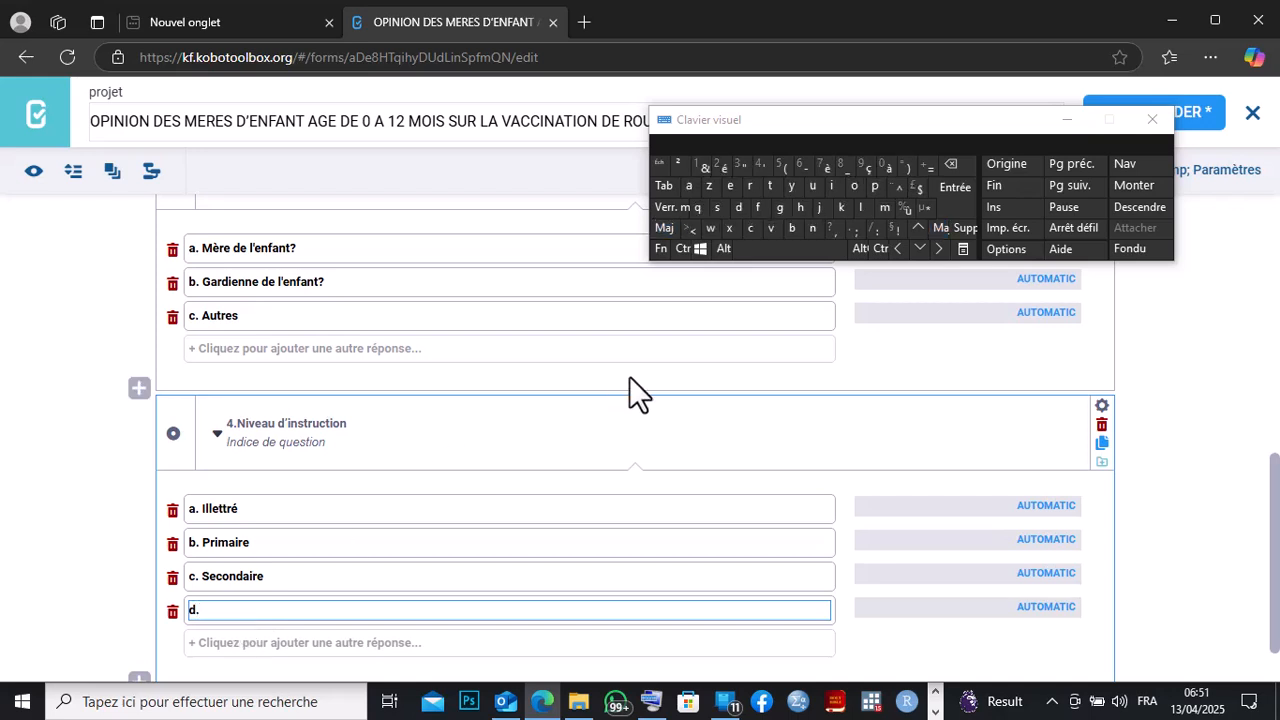
pyautogui.click(789, 250)
pyautogui.write('S')
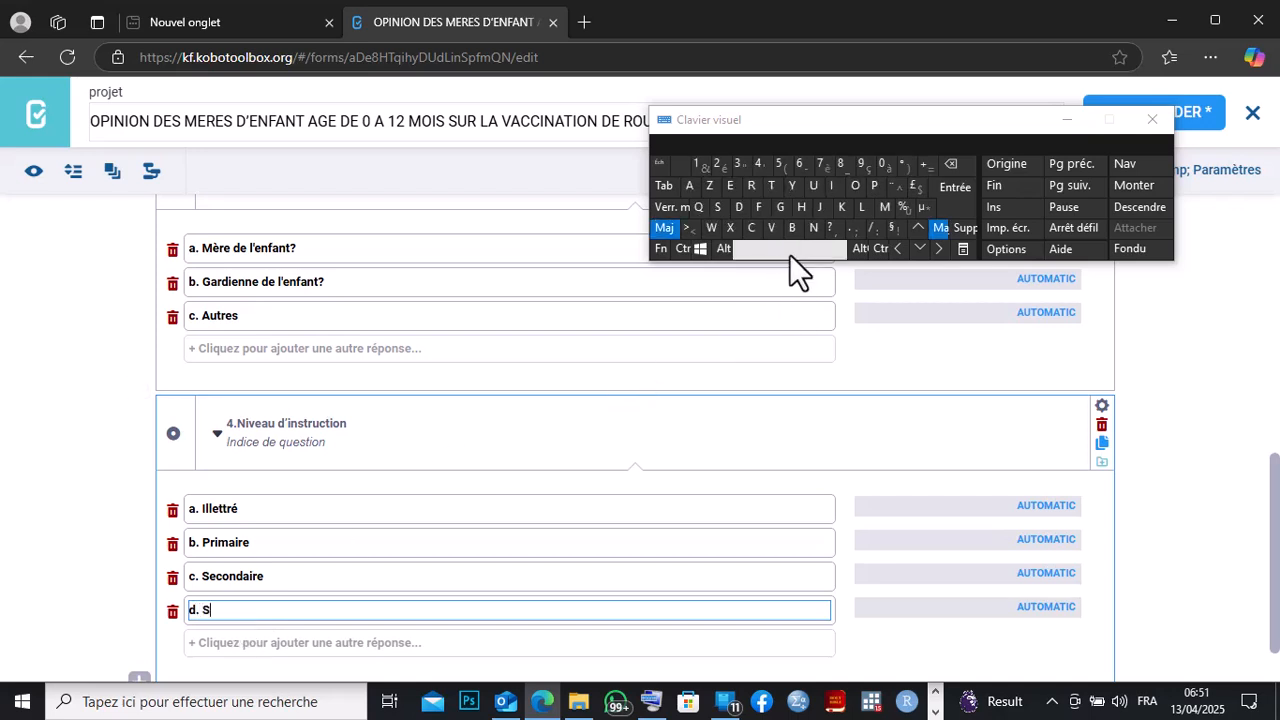
pyautogui.write('upé')
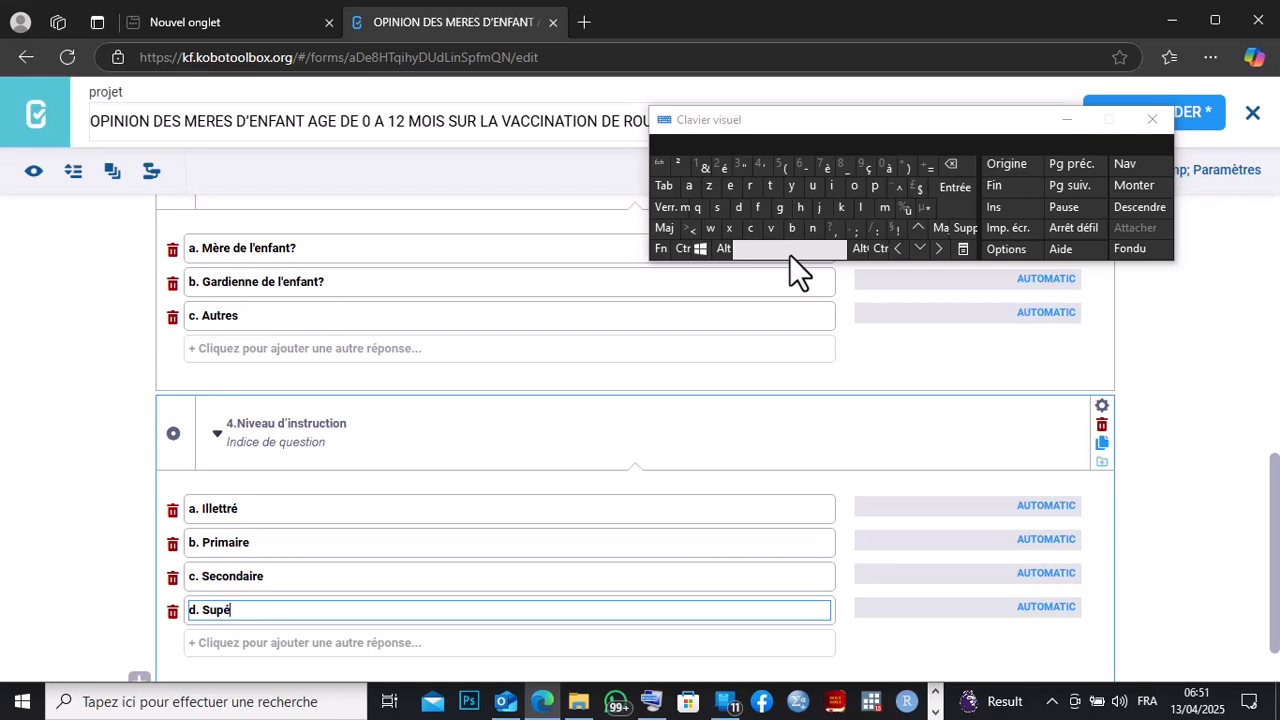
pyautogui.write('rieur')
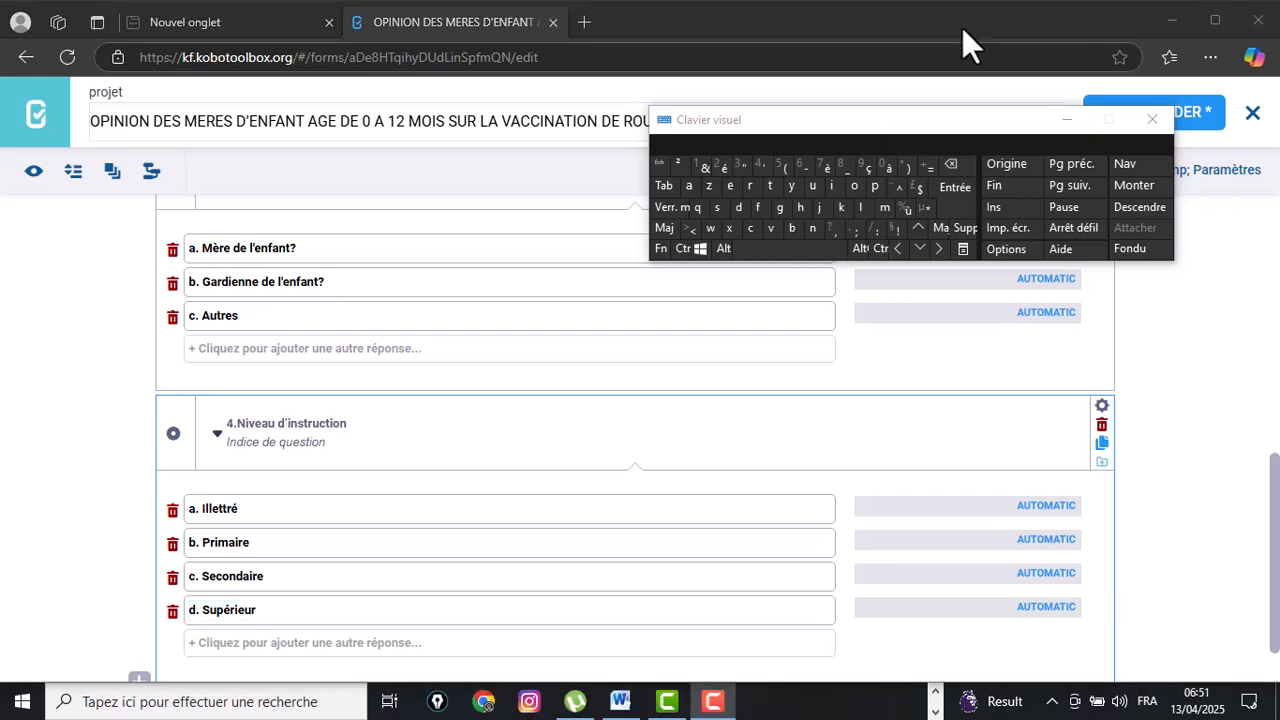
pyautogui.click(299, 612)
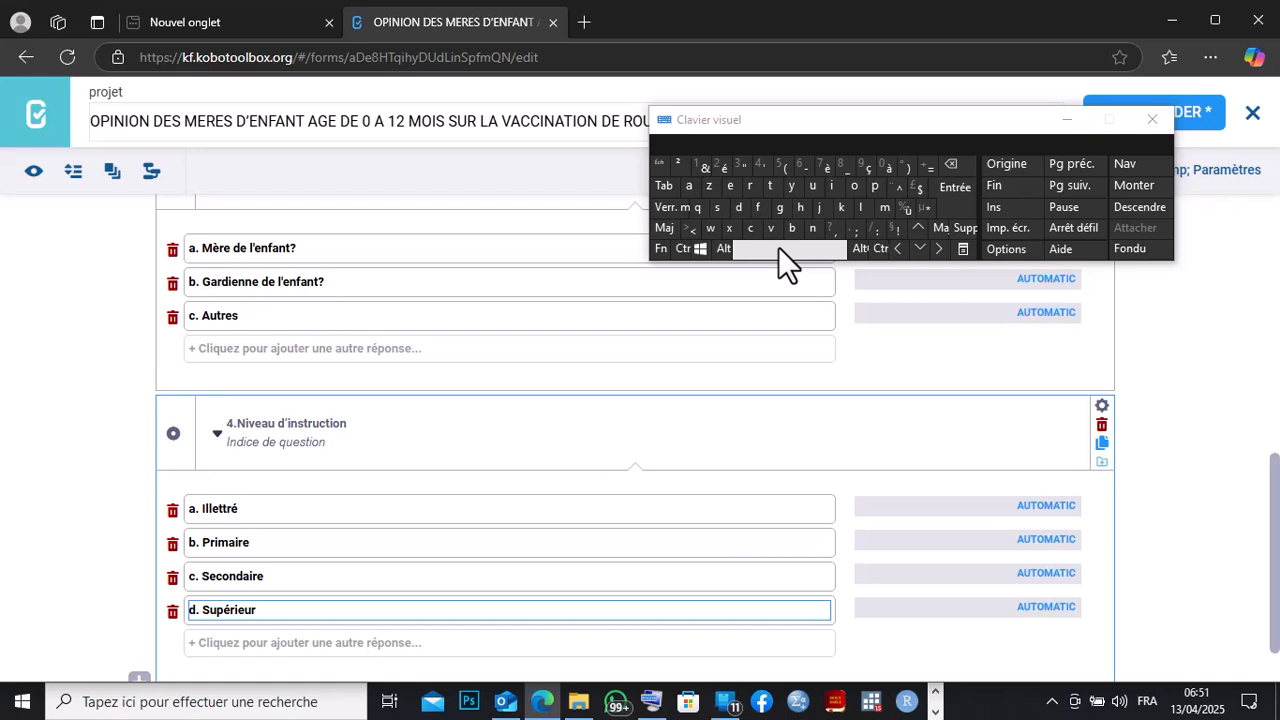
pyautogui.write('u universitaire')
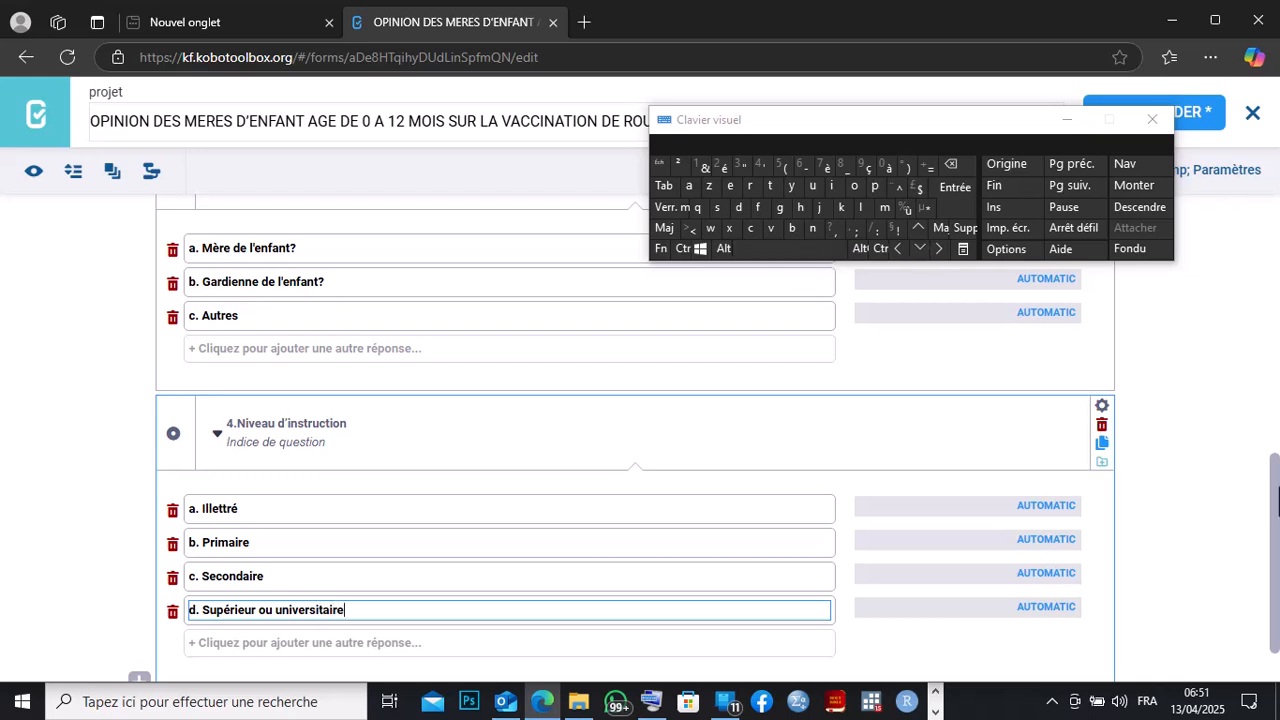
# Switch to the Word questionnaire and copy the item 5 text "Appartenance religieux"
pyautogui.moveTo(1278, 500); pyautogui.dragTo(1278, 597)
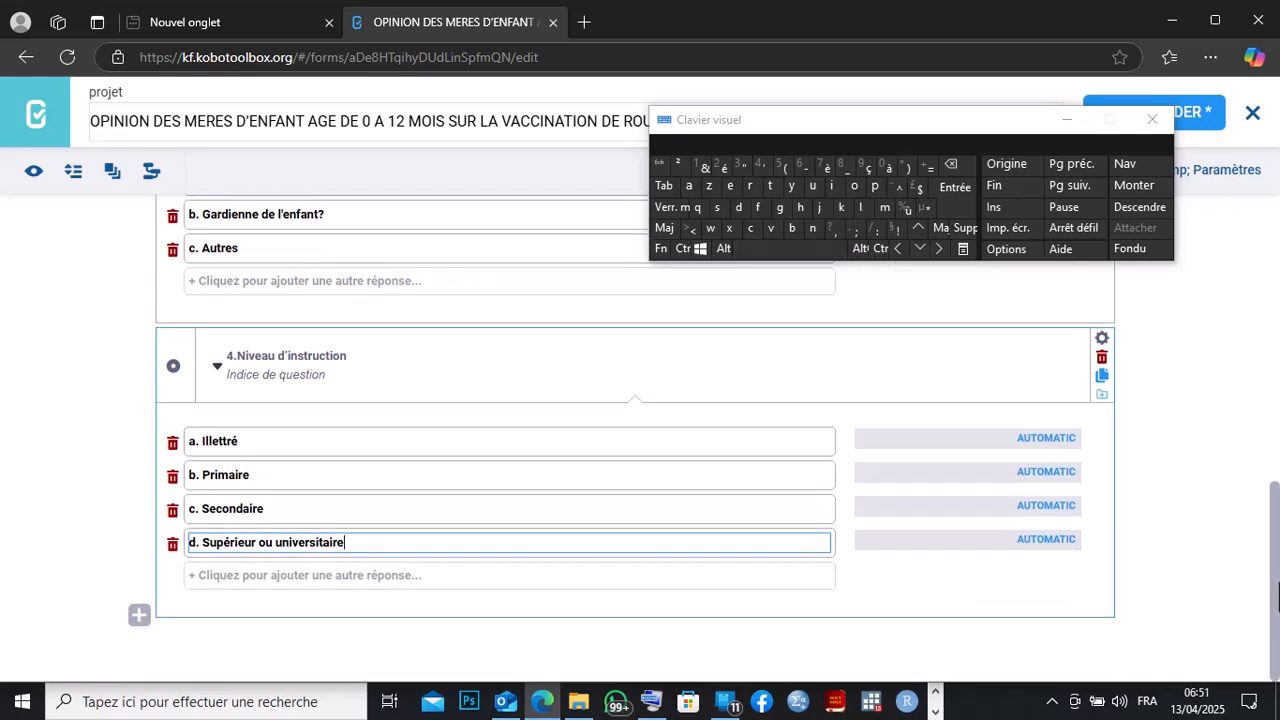
pyautogui.click(935, 712)
pyautogui.click(624, 703)
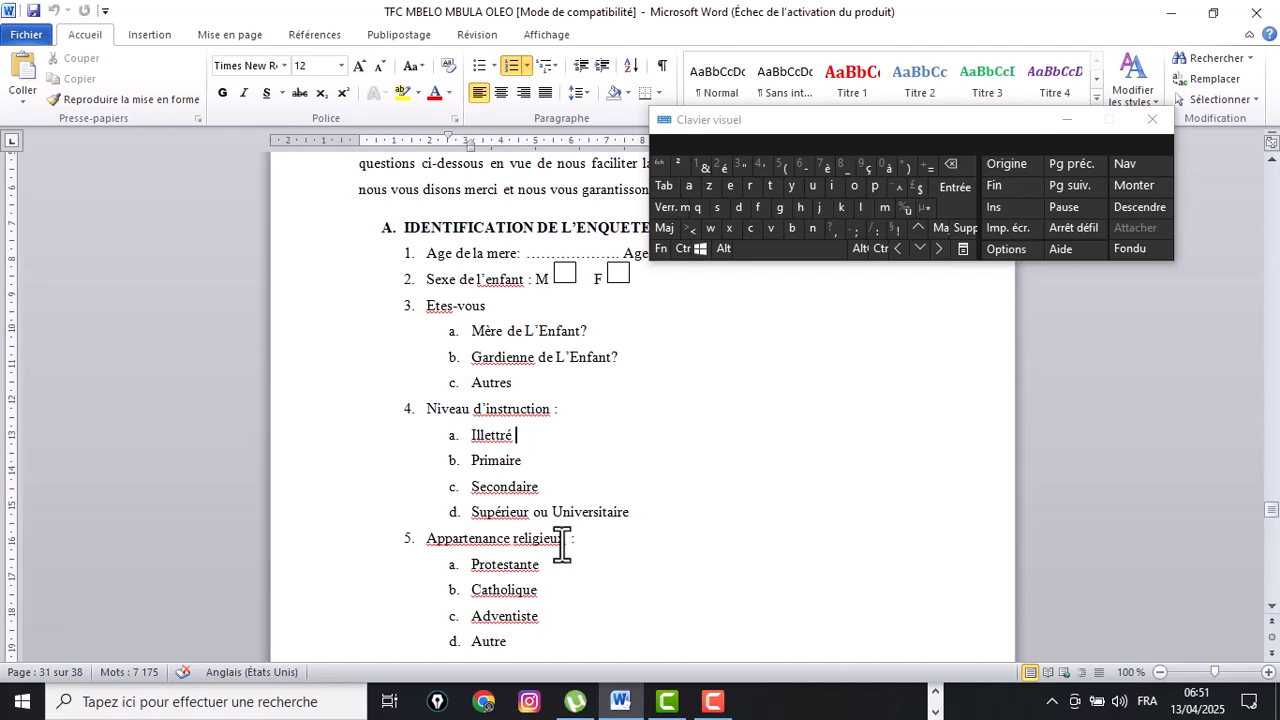
pyautogui.moveTo(566, 540); pyautogui.dragTo(440, 541)
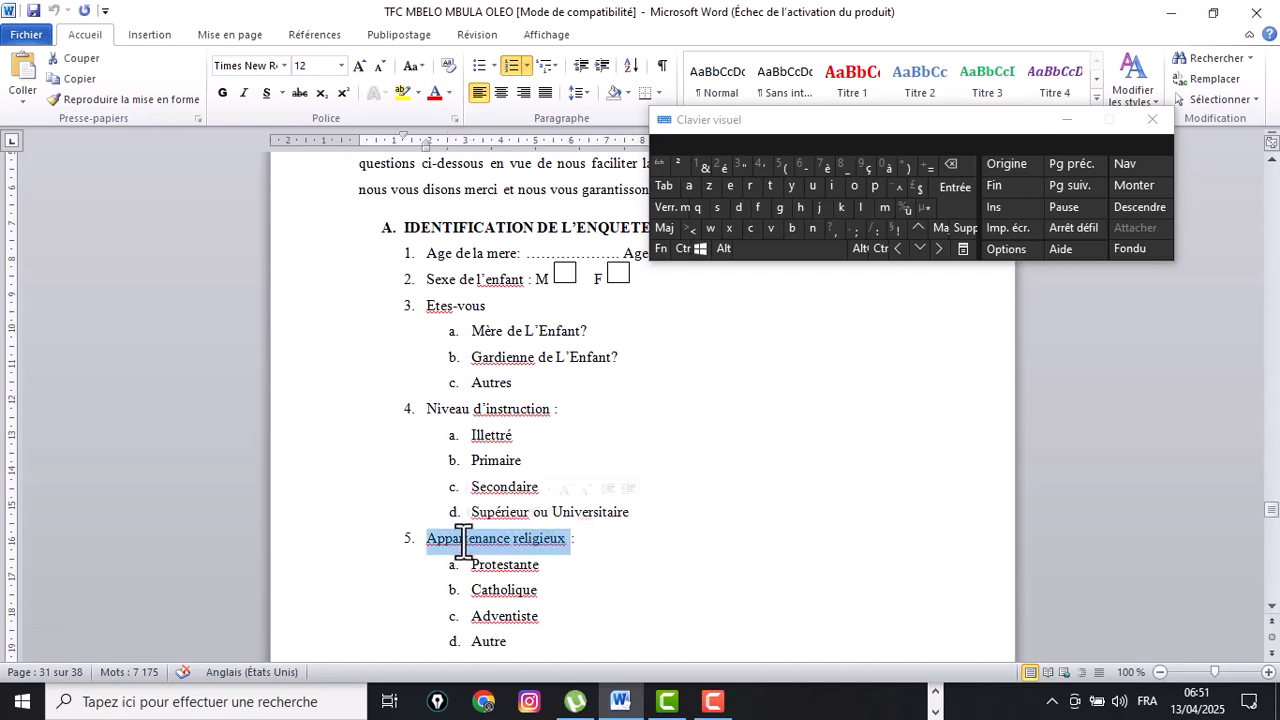
pyautogui.rightClick(434, 541)
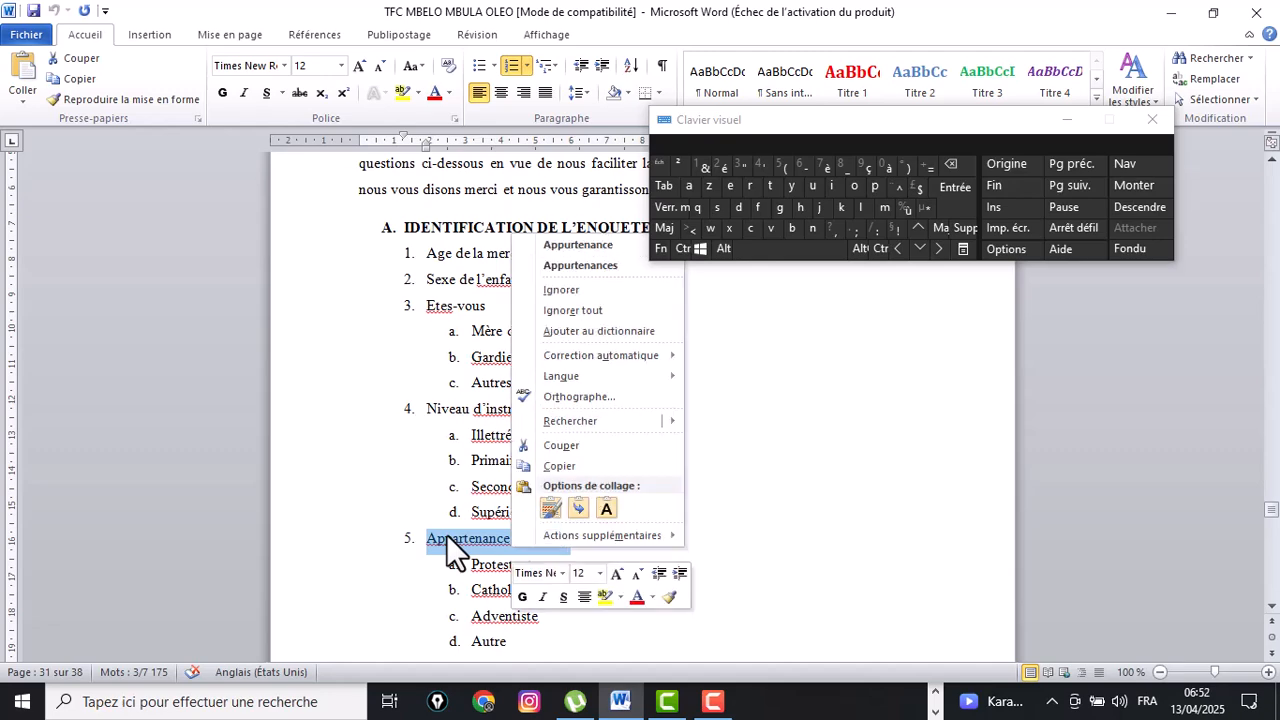
pyautogui.click(545, 465)
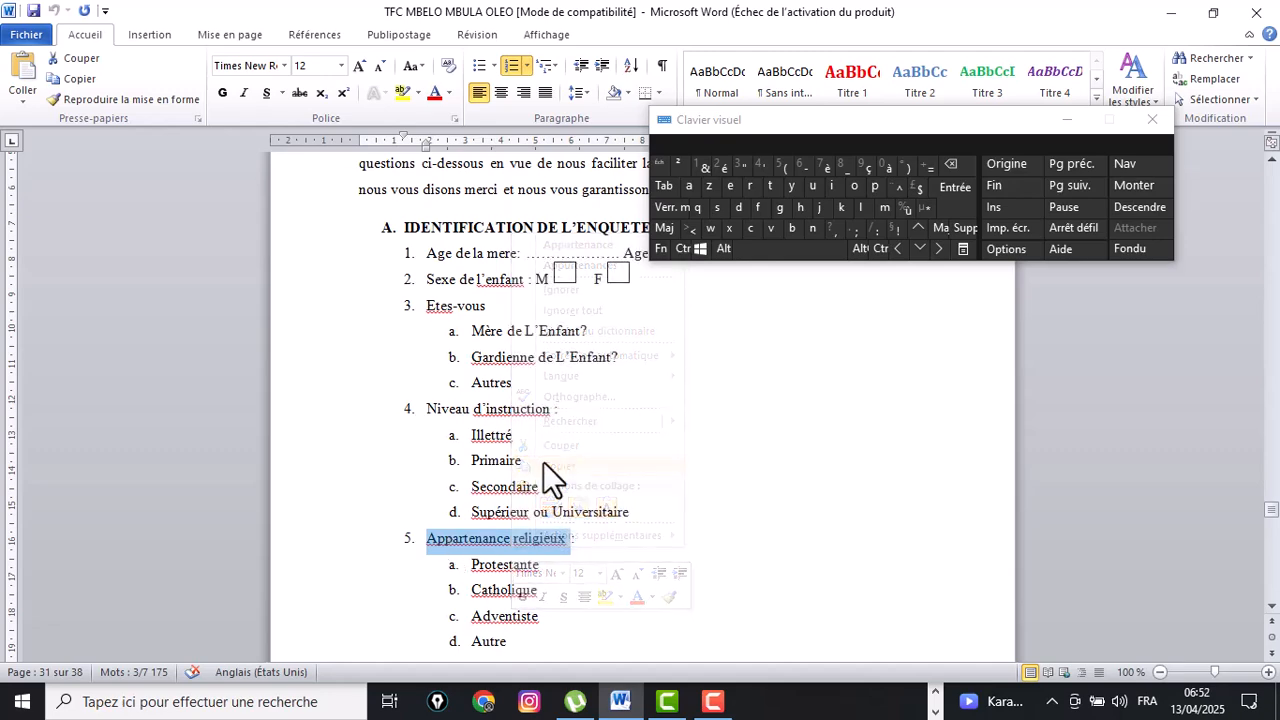
# Return to the KoboToolbox form and enter "5.Appartenance religieux" as the label of a new question below "4.Niveau d'instruction"
pyautogui.click(935, 702)
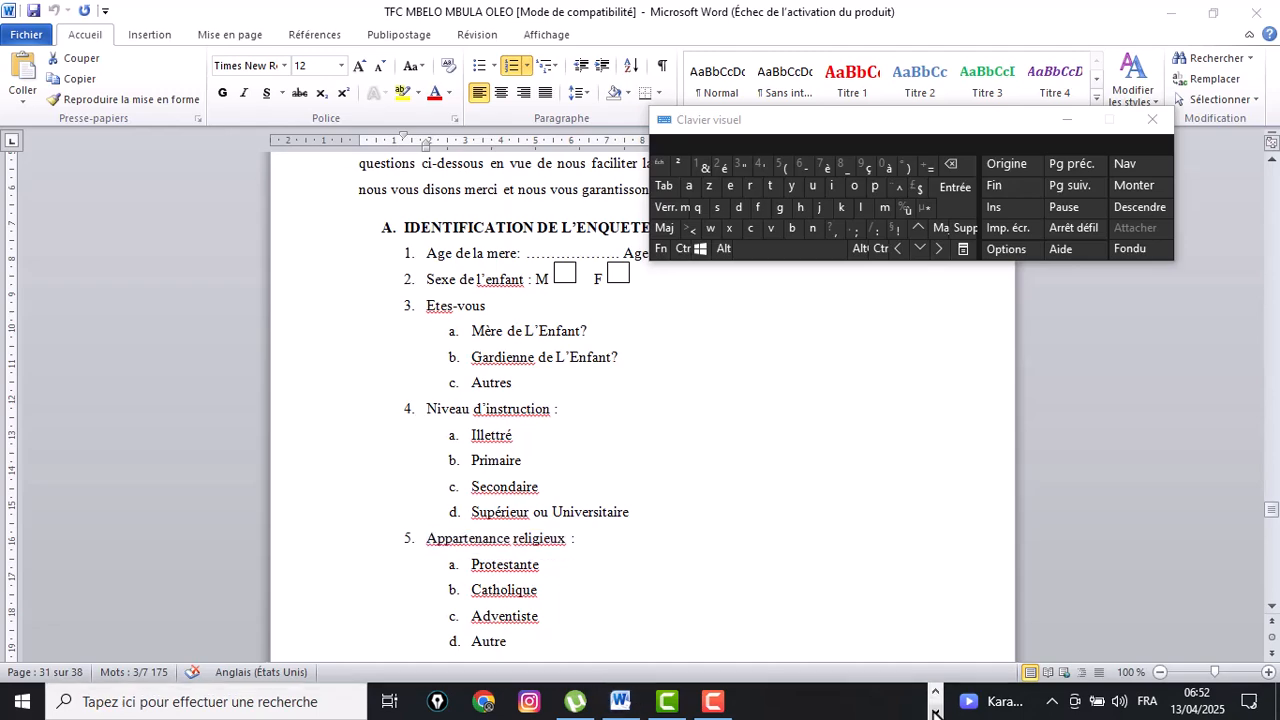
pyautogui.click(935, 706)
pyautogui.click(540, 702)
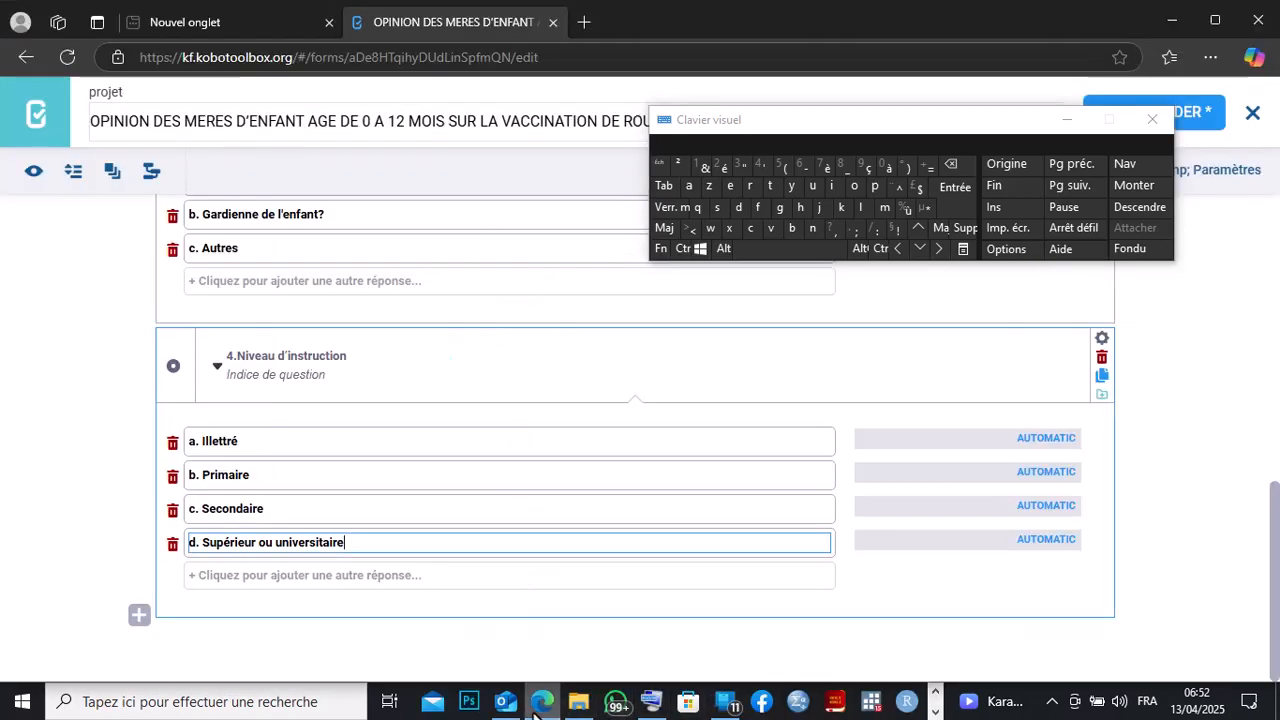
pyautogui.click(139, 616)
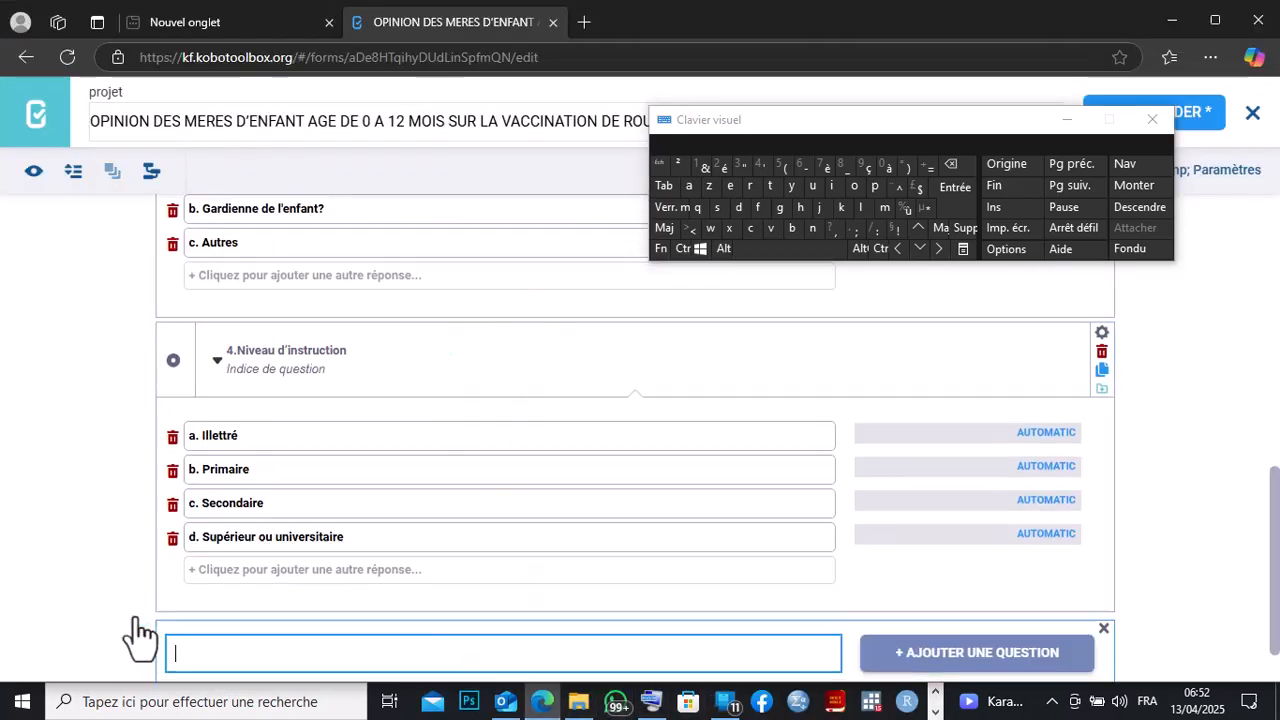
pyautogui.rightClick(177, 614)
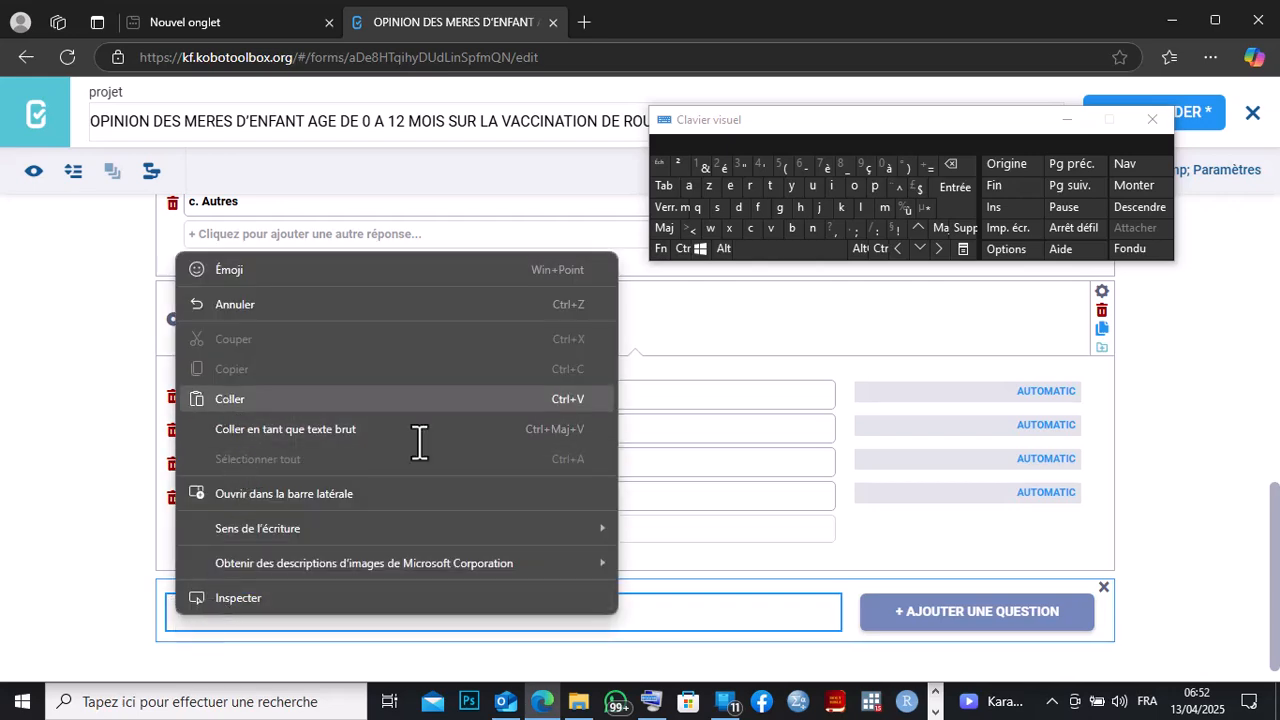
pyautogui.write('5.Appartenance religieux')
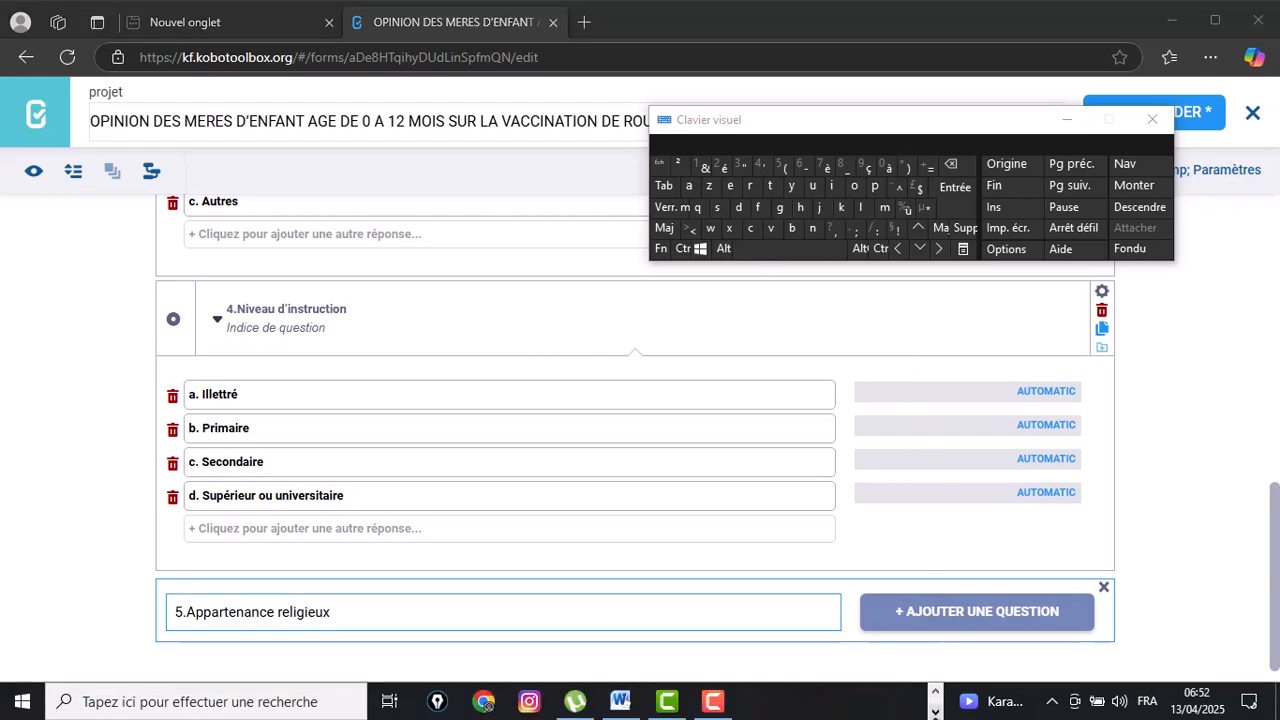
# Switch to the Word questionnaire and copy the item 5 answer "Protestante"
pyautogui.click(620, 701)
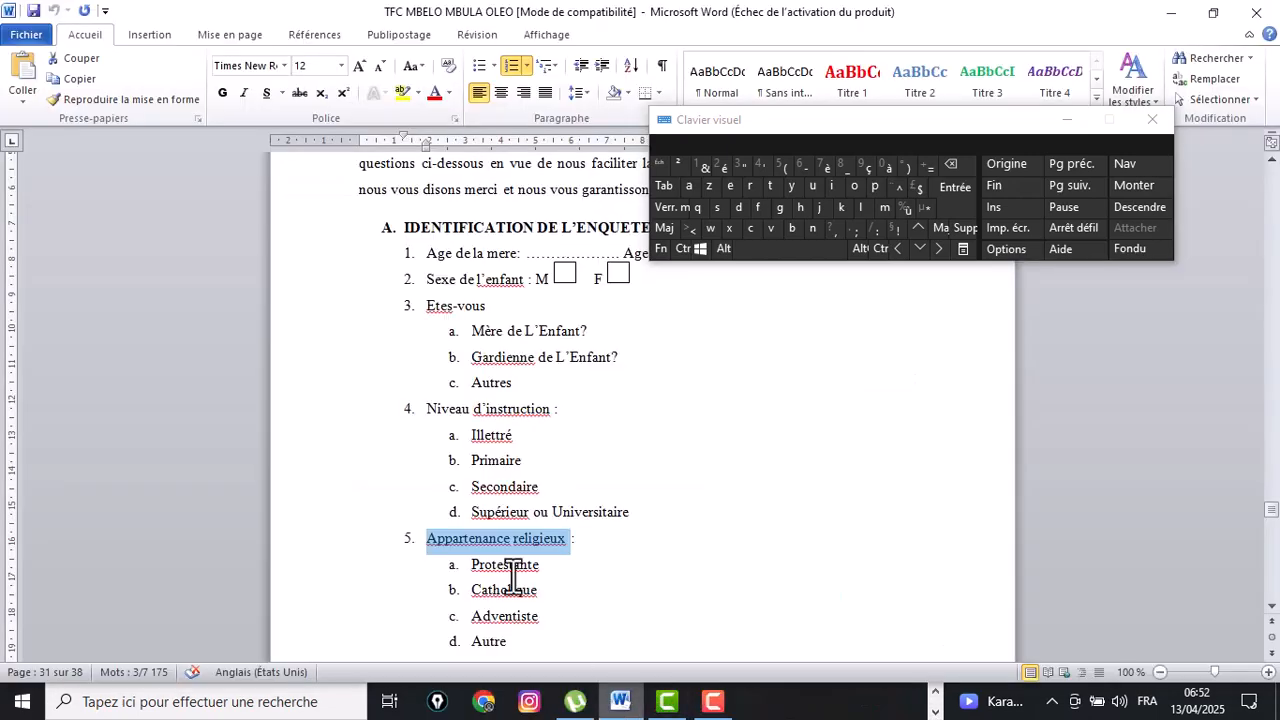
pyautogui.click(1271, 606)
pyautogui.scroll(-1, 1272, 612)
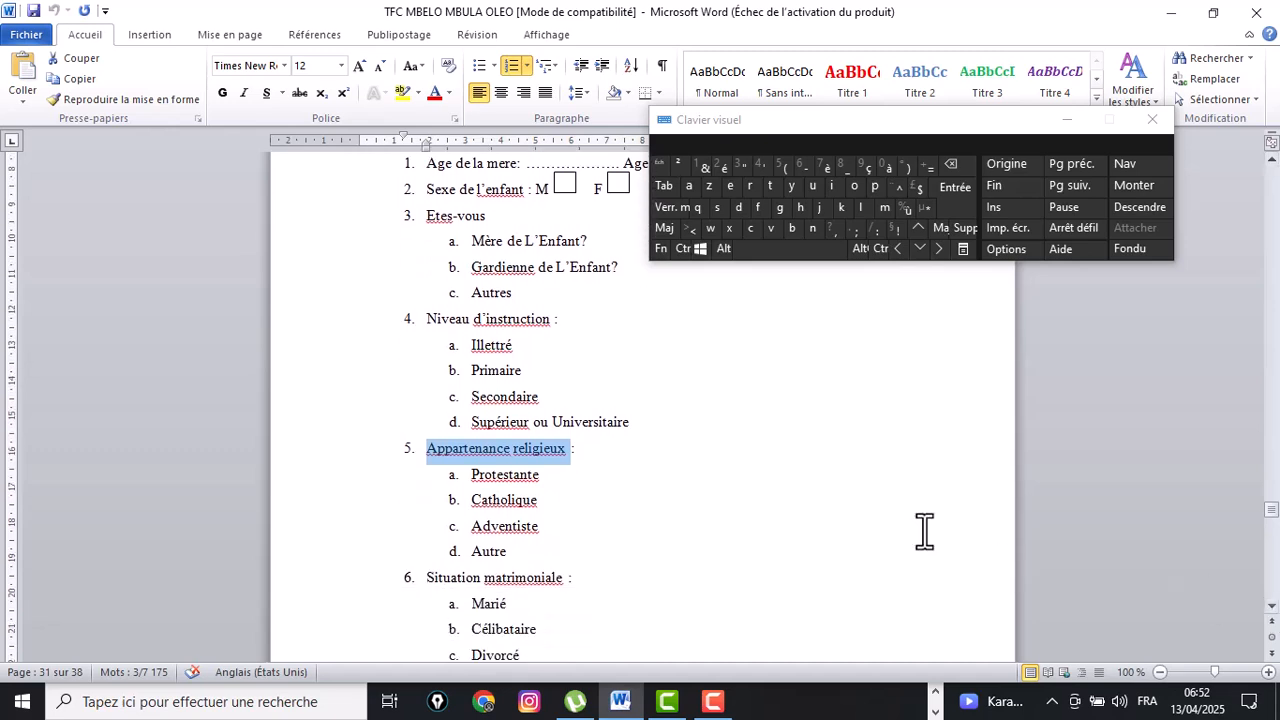
pyautogui.click(580, 501)
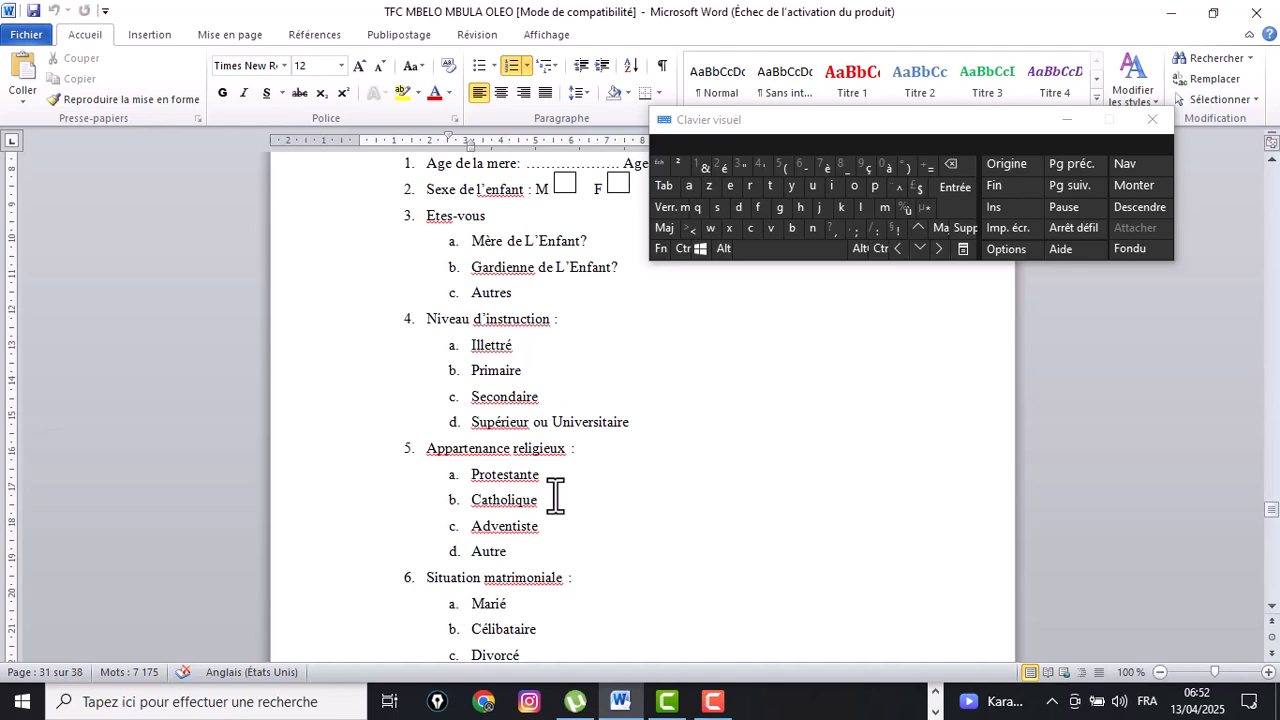
pyautogui.click(555, 493)
pyautogui.moveTo(545, 477); pyautogui.dragTo(455, 487)
pyautogui.hotkey('ctrl', 'c')
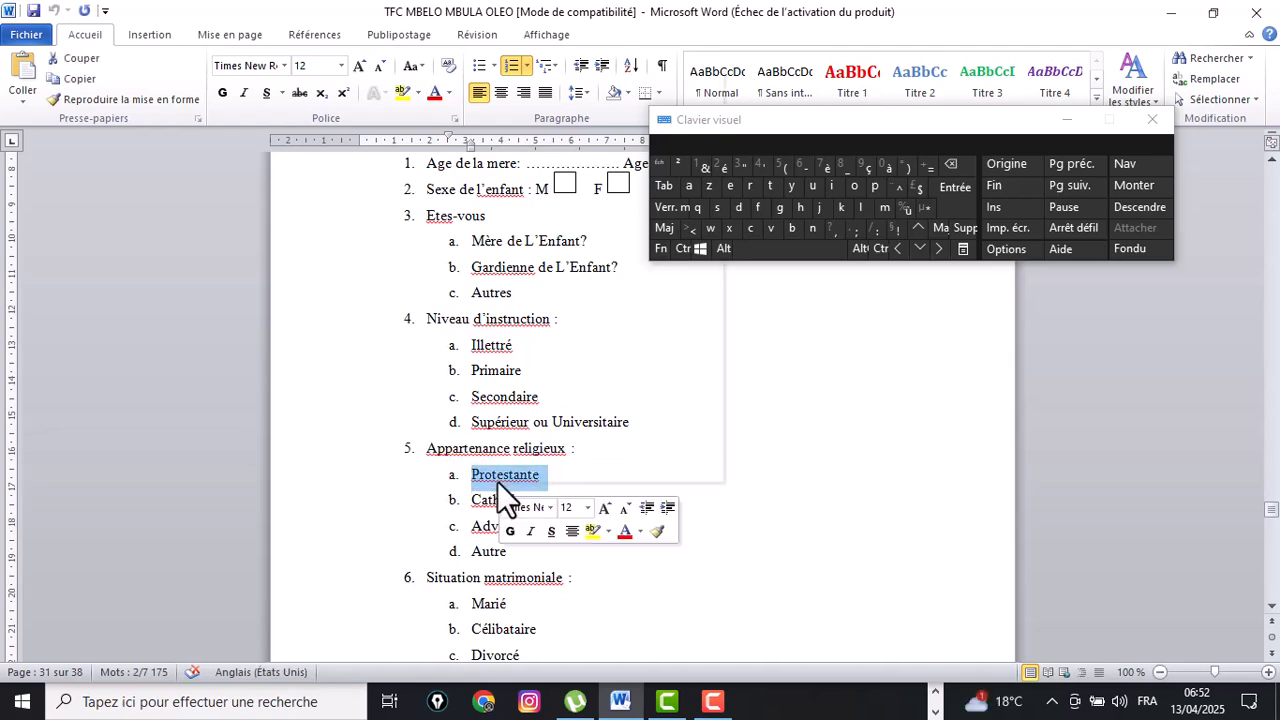
pyautogui.rightClick(497, 482)
pyautogui.click(536, 97)
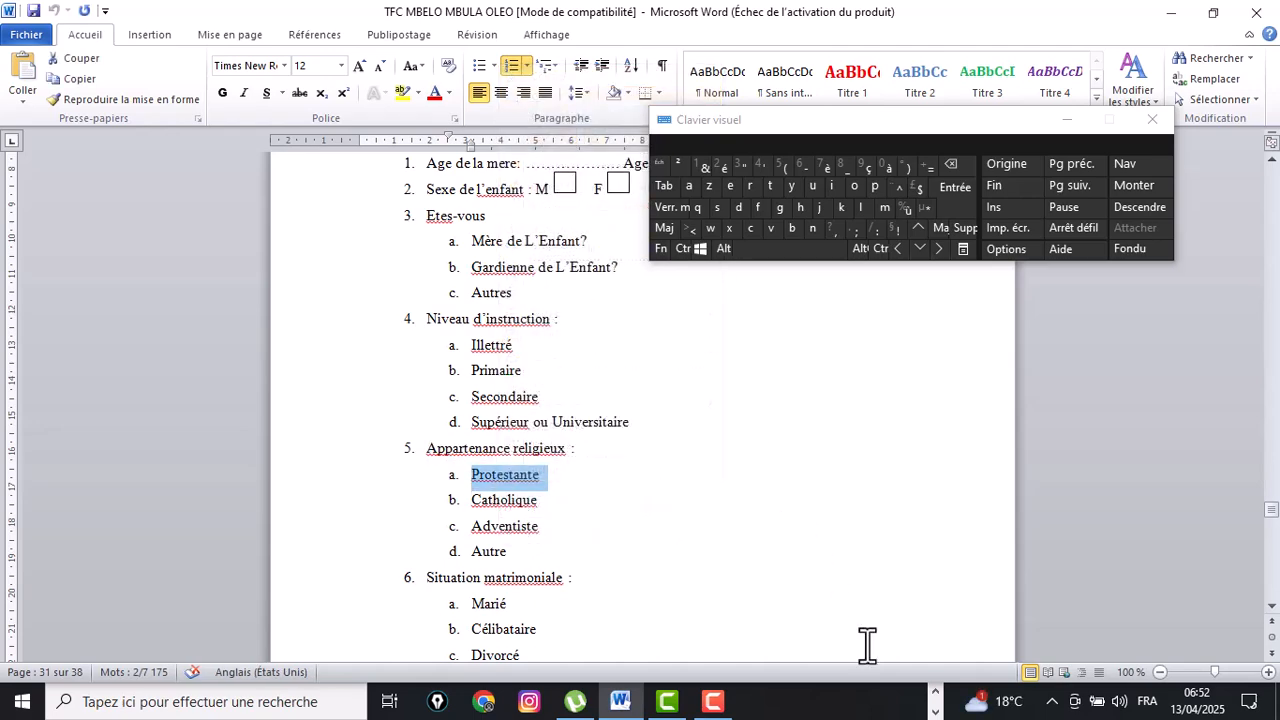
# Return to the KoboToolbox form and add "5.Appartenance religieux" as a "Choix unique" question
pyautogui.click(934, 692)
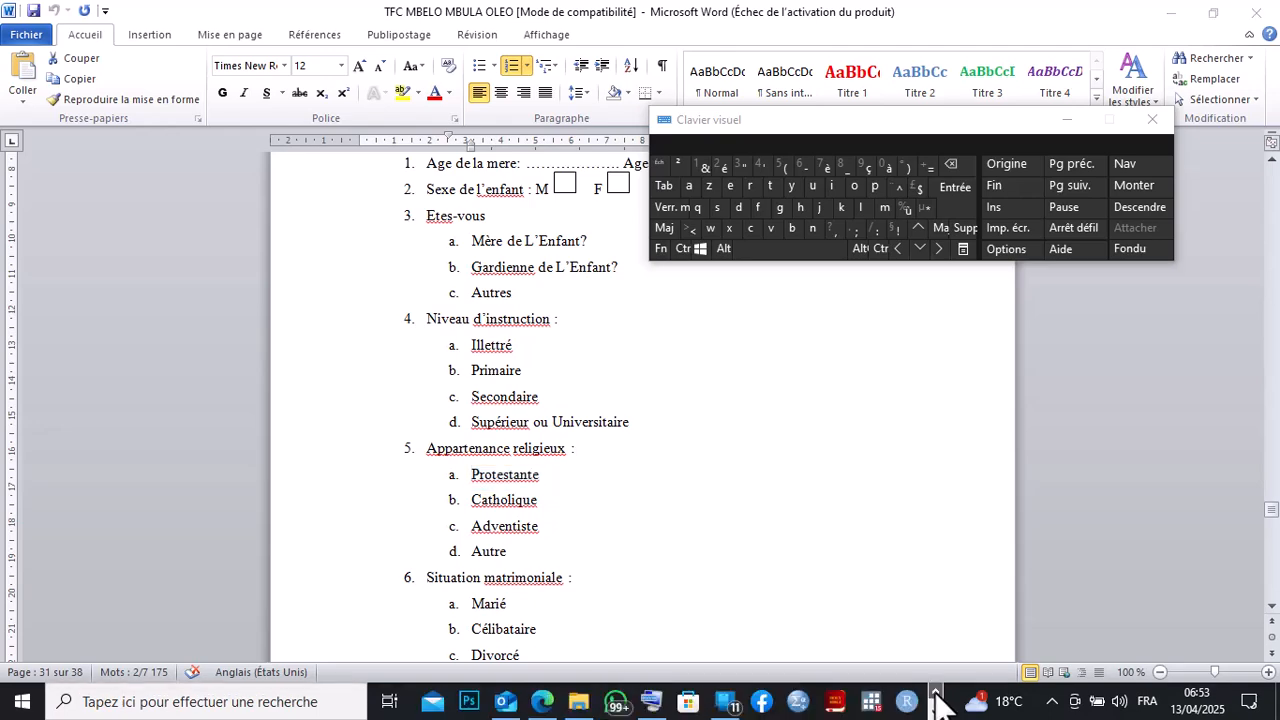
pyautogui.click(542, 701)
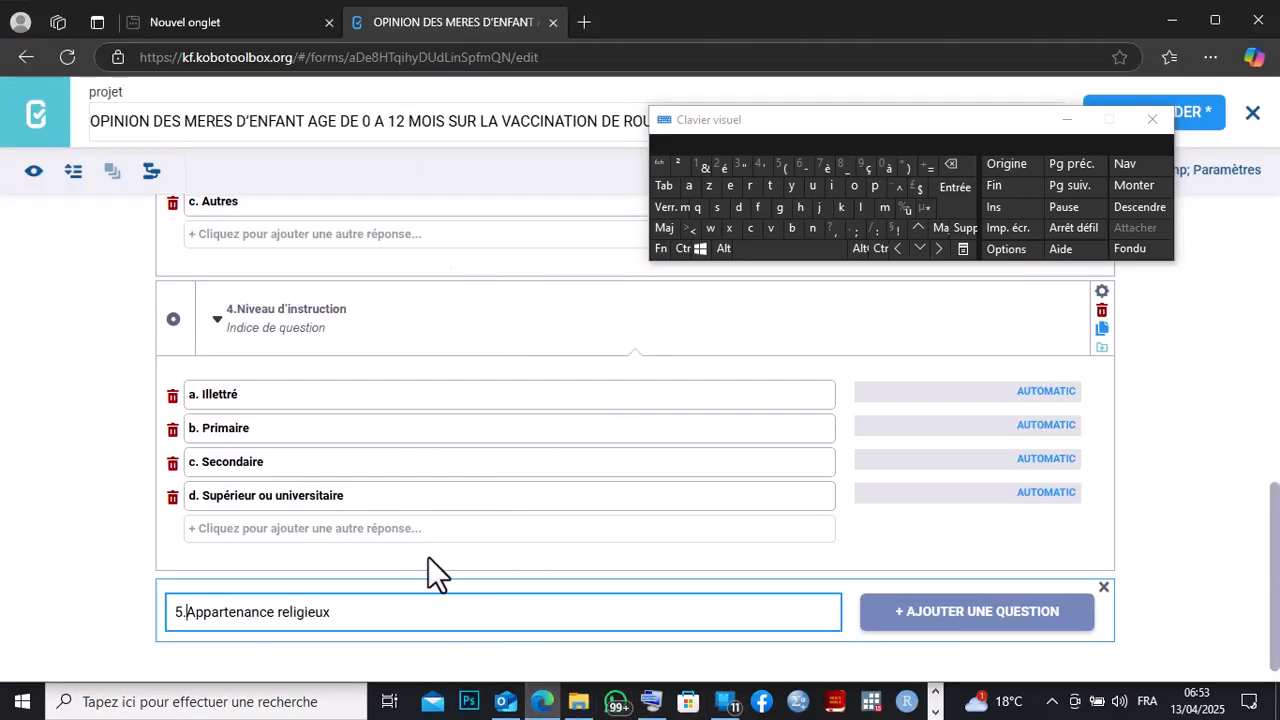
pyautogui.click(924, 620)
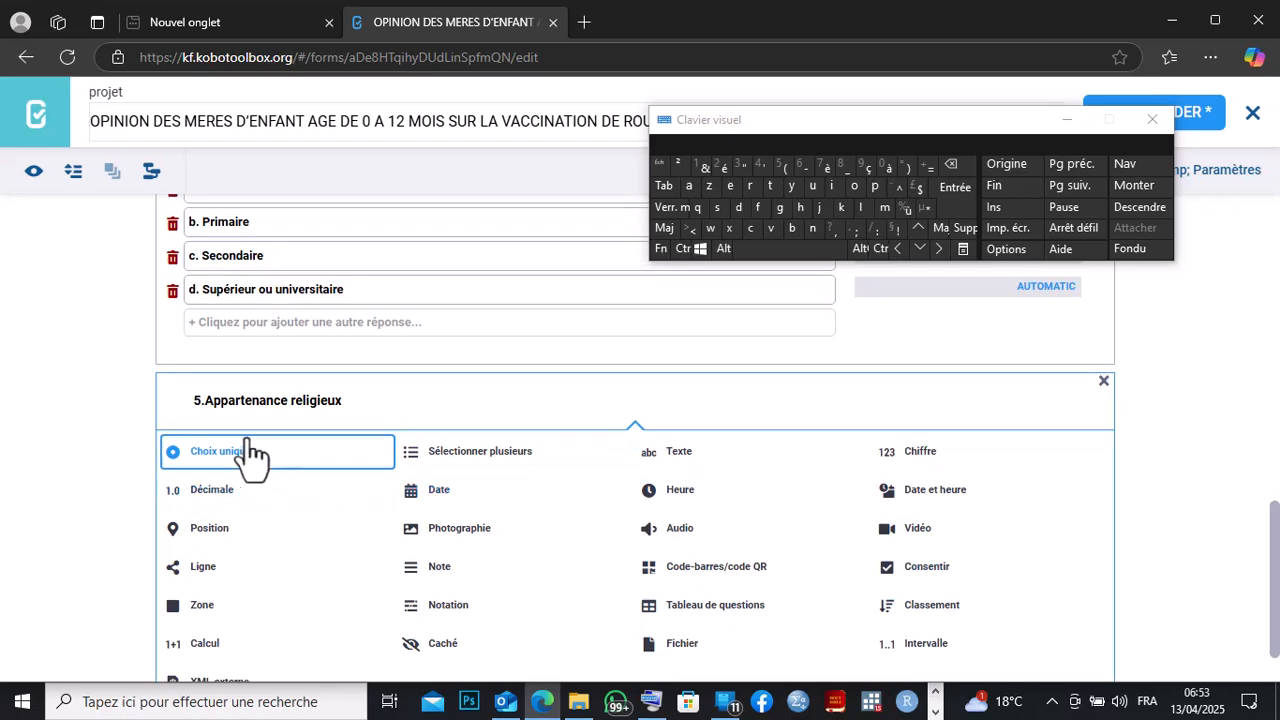
pyautogui.click(220, 452)
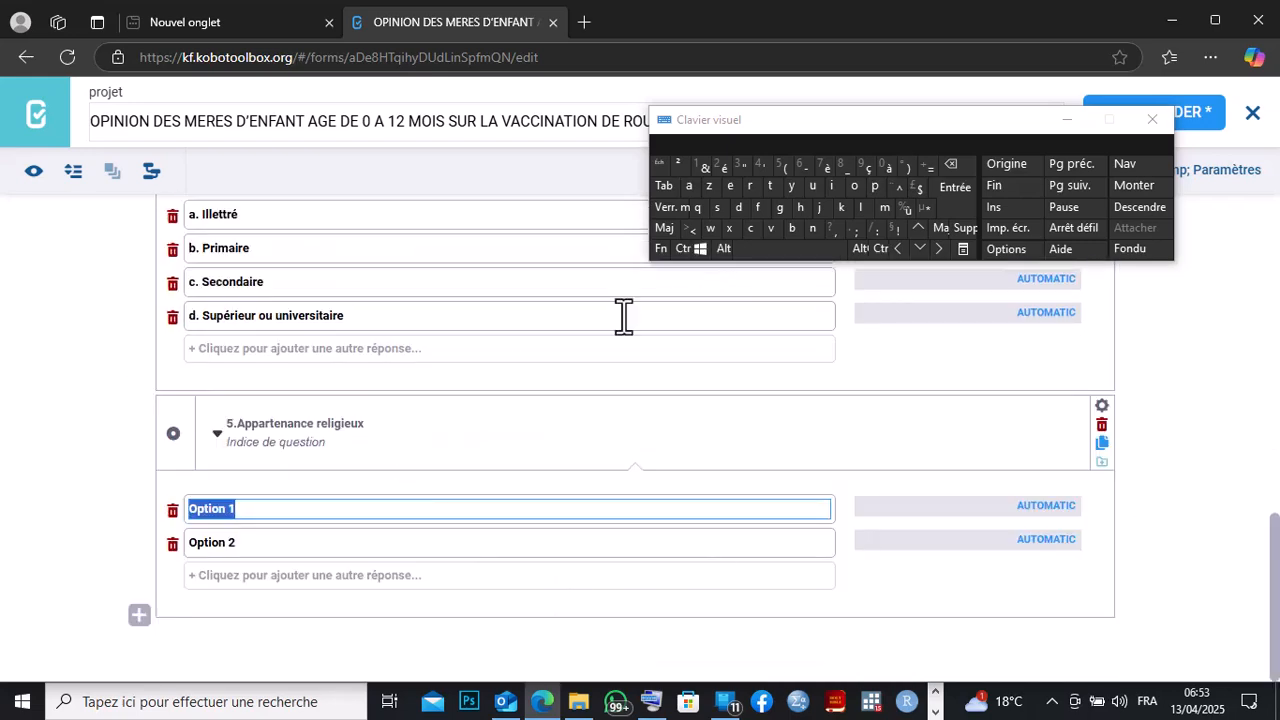
# Name the first answer option of "5.Appartenance religieux" "a. Protestante", using the copied text
pyautogui.write('a.')
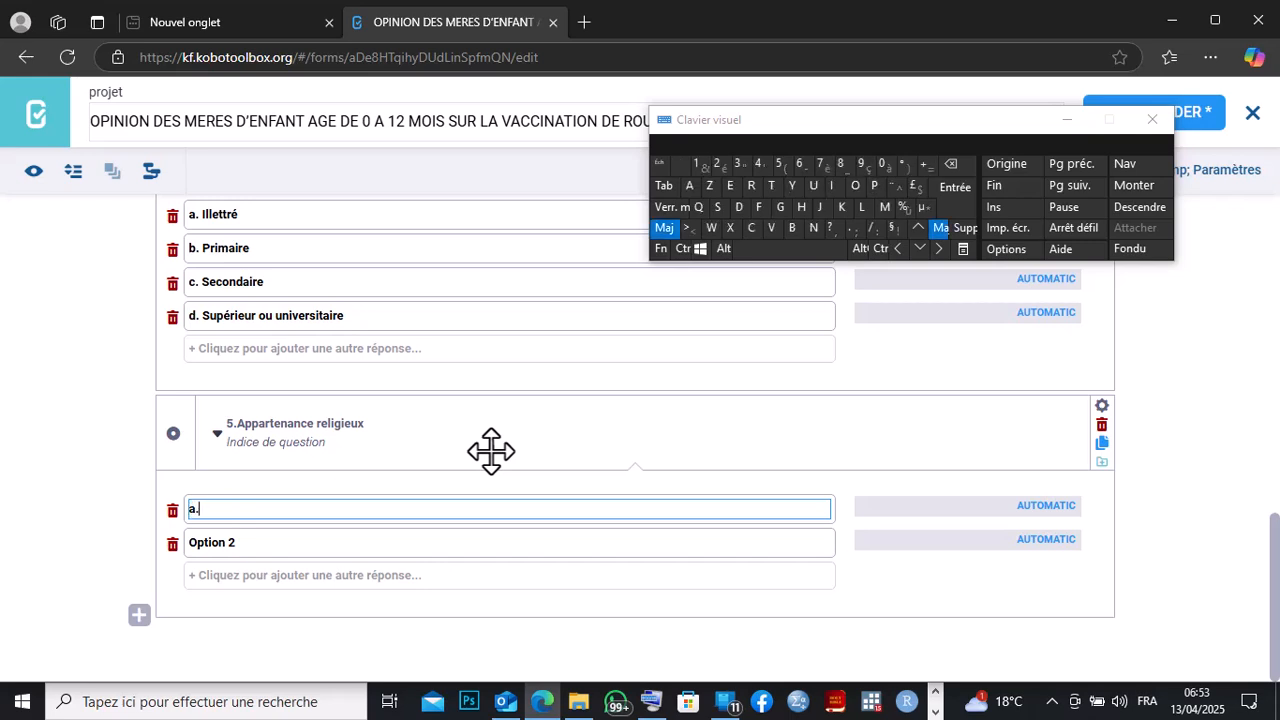
pyautogui.rightClick(212, 507)
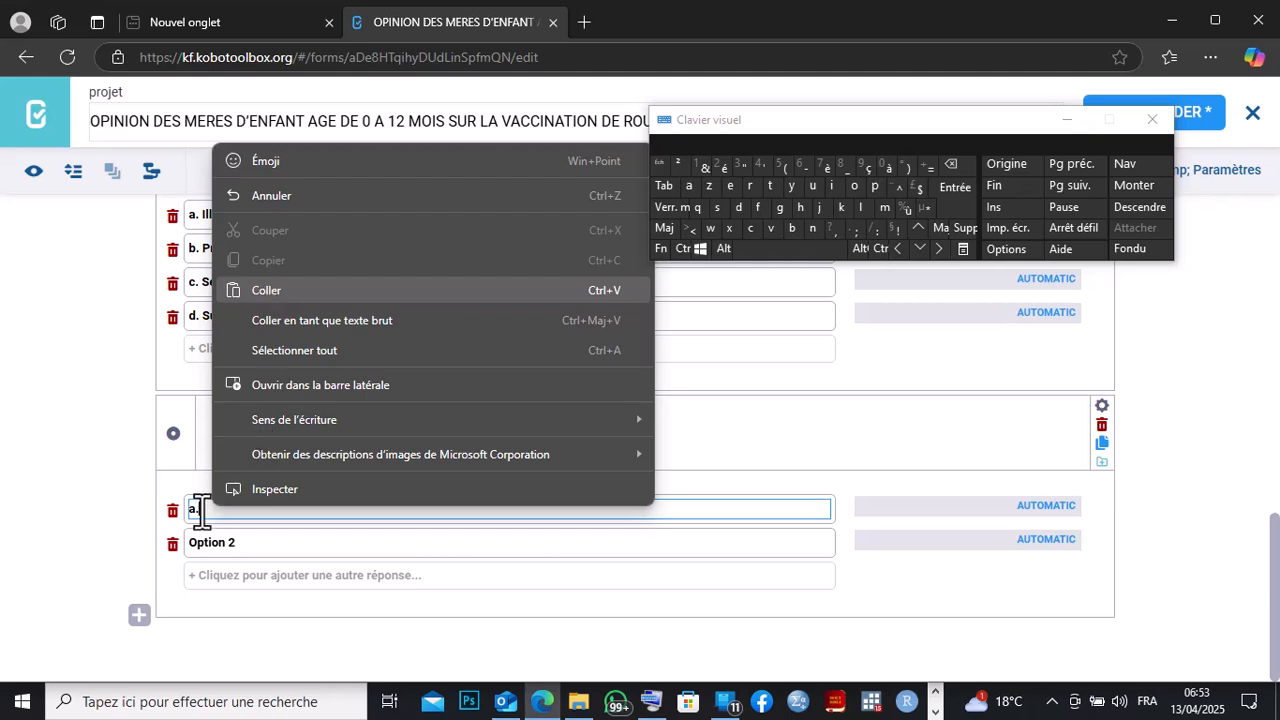
pyautogui.hotkey('ctrl', 'v')
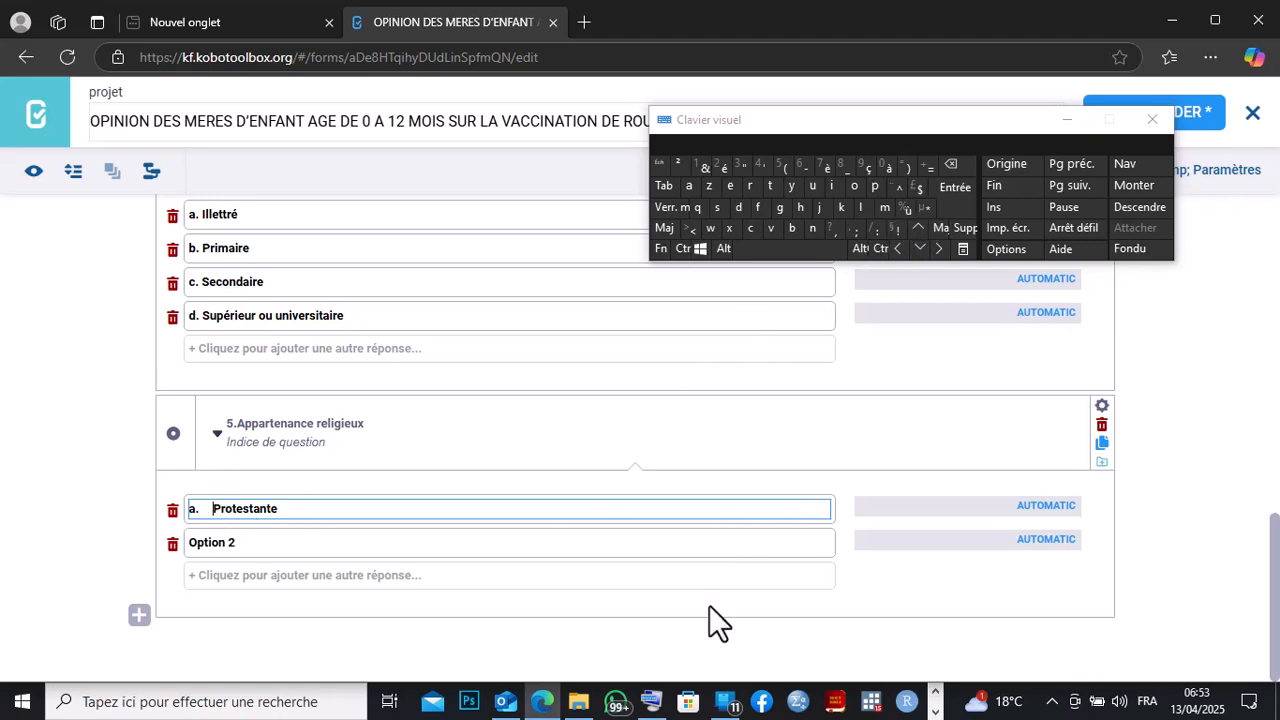
# Switch to the Word questionnaire and copy the item 5 answer "Catholique"
pyautogui.click(935, 710)
pyautogui.click(621, 701)
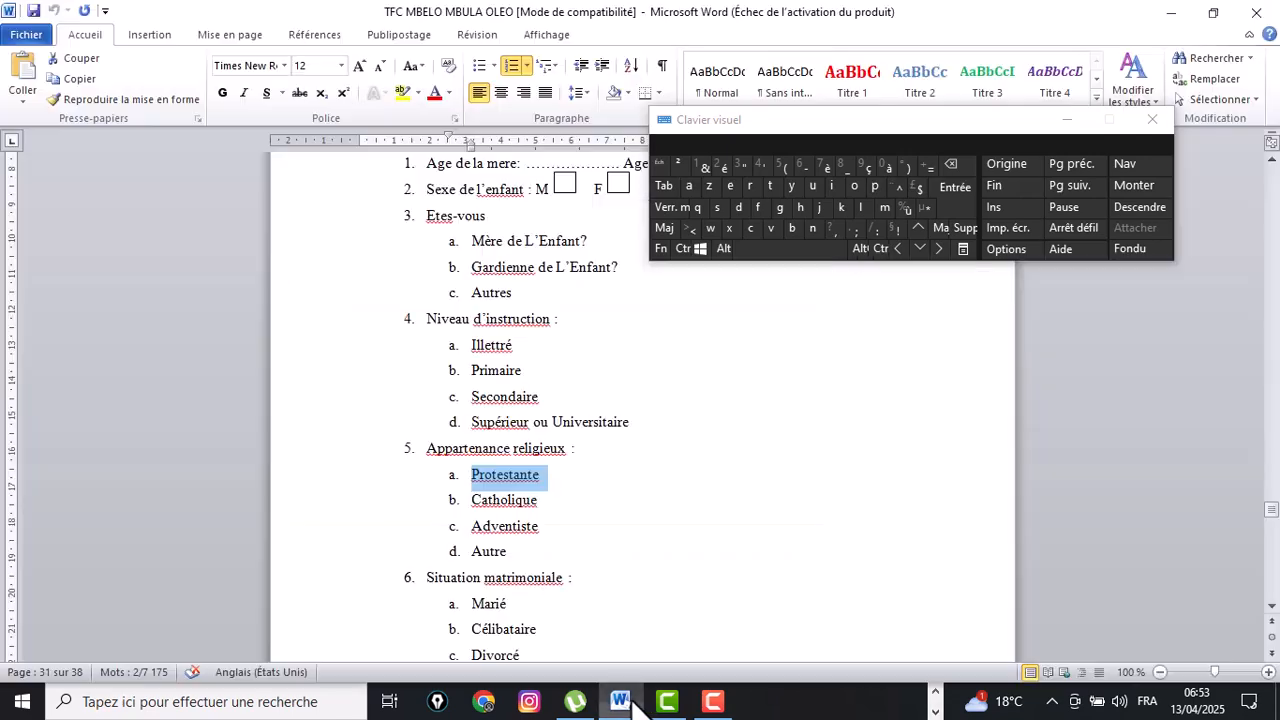
pyautogui.click(530, 500)
pyautogui.hotkey('ctrl', 'c')
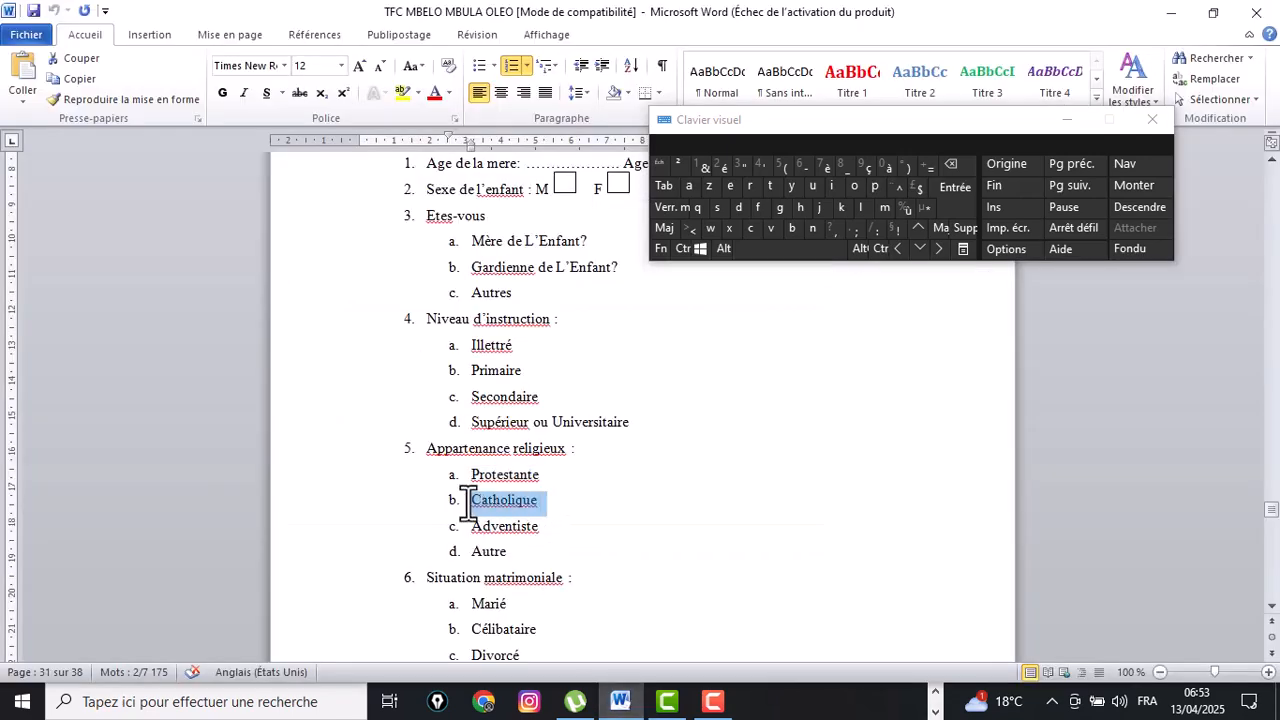
pyautogui.rightClick(484, 500)
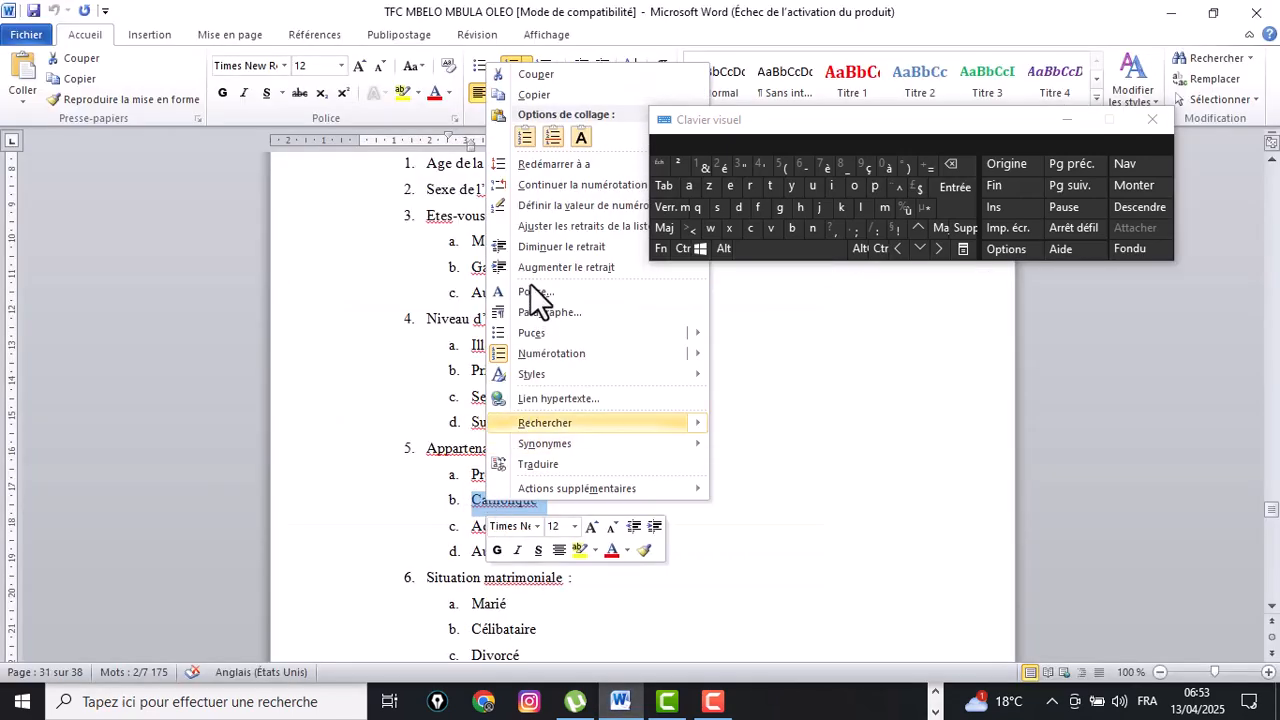
pyautogui.click(530, 95)
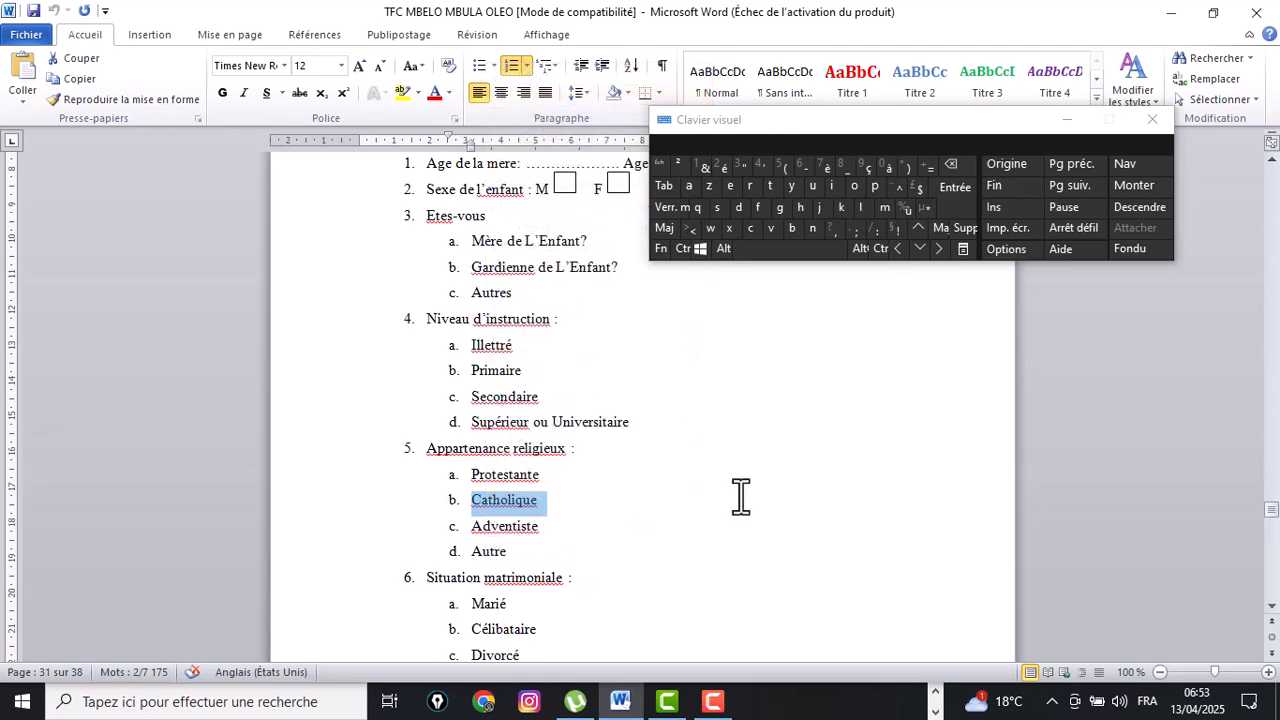
# Return to the KoboToolbox form and replace the second answer option of "5.Appartenance religieux" with the copied "b. Catholique"
pyautogui.click(932, 712)
pyautogui.click(935, 692)
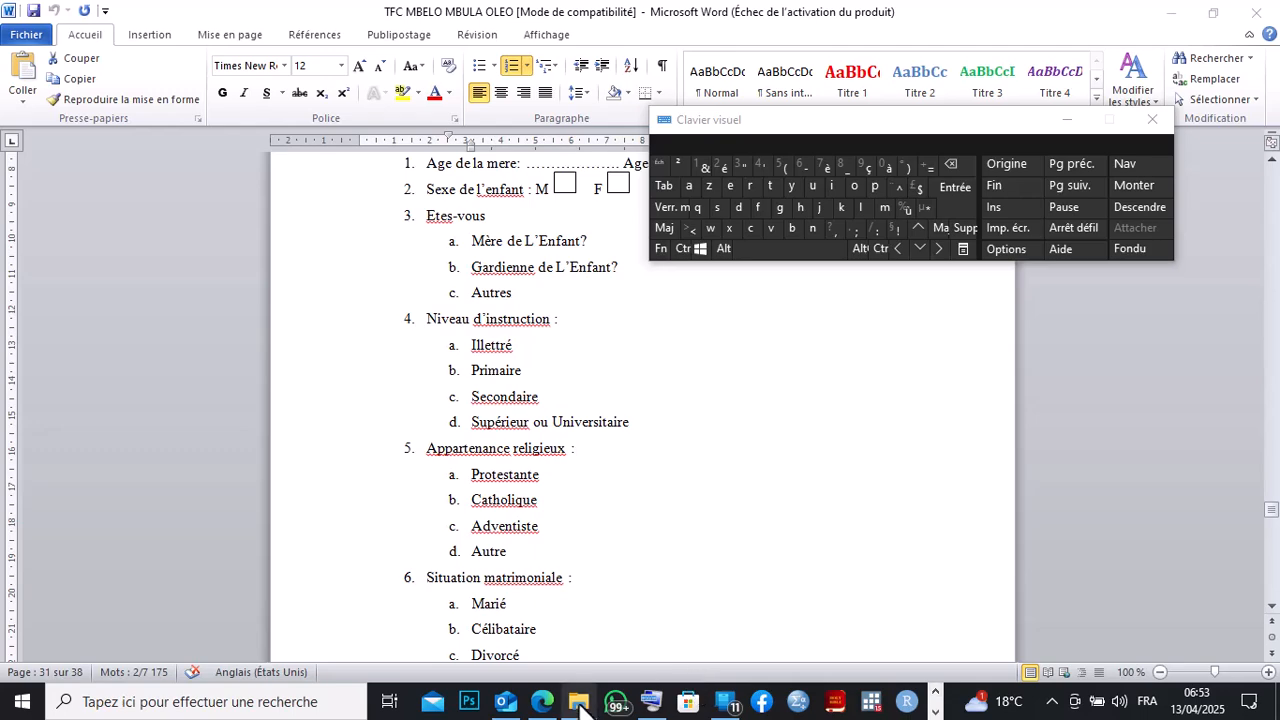
pyautogui.click(542, 702)
pyautogui.click(212, 508)
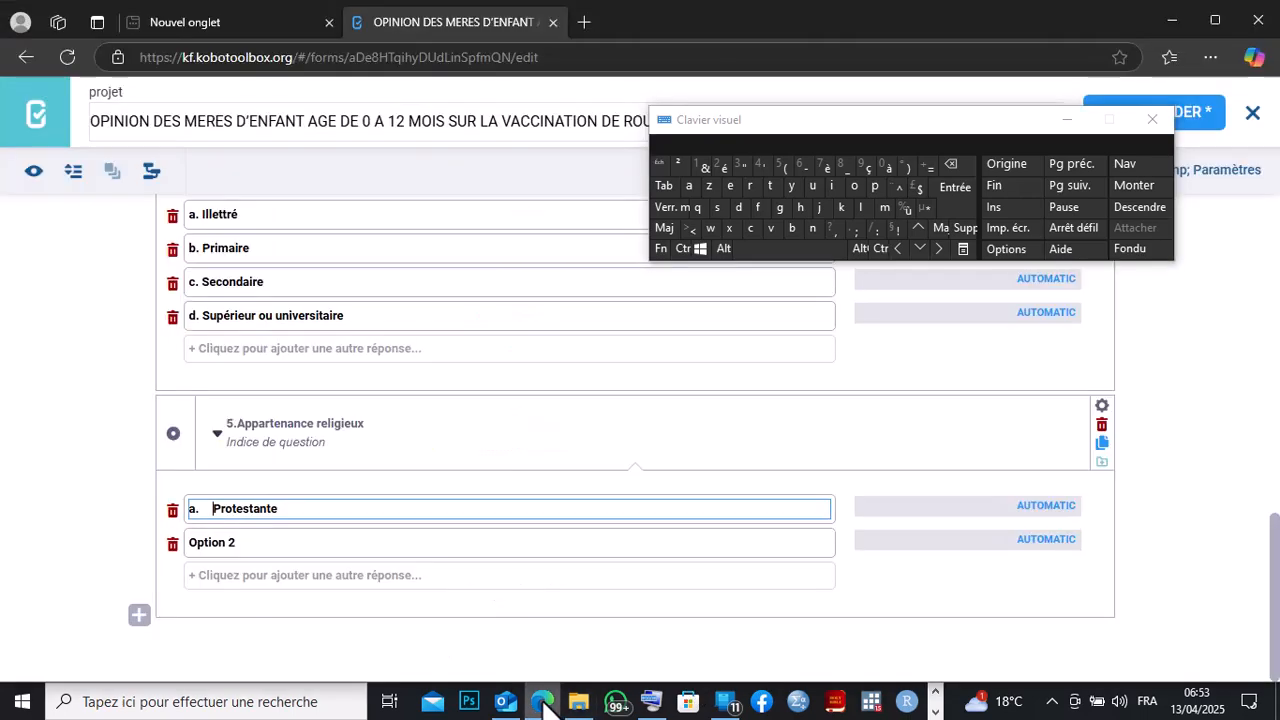
pyautogui.click(237, 540)
pyautogui.click(955, 160)
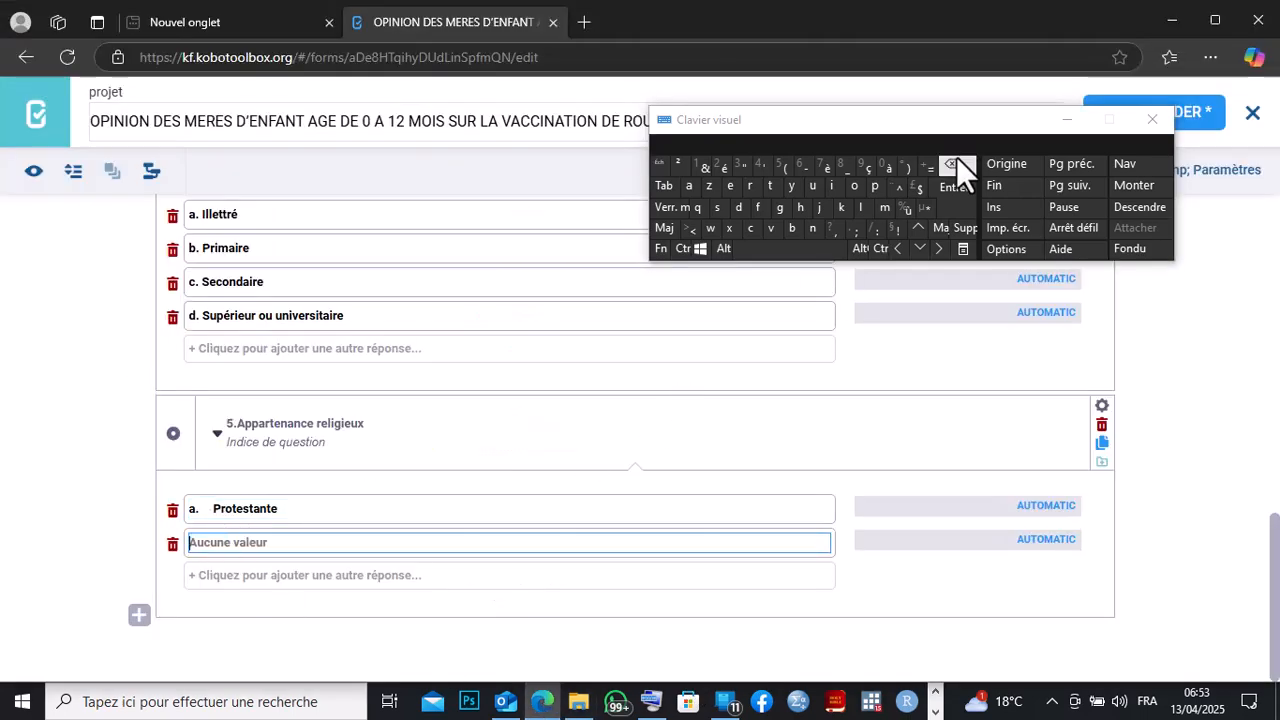
pyautogui.rightClick(204, 540)
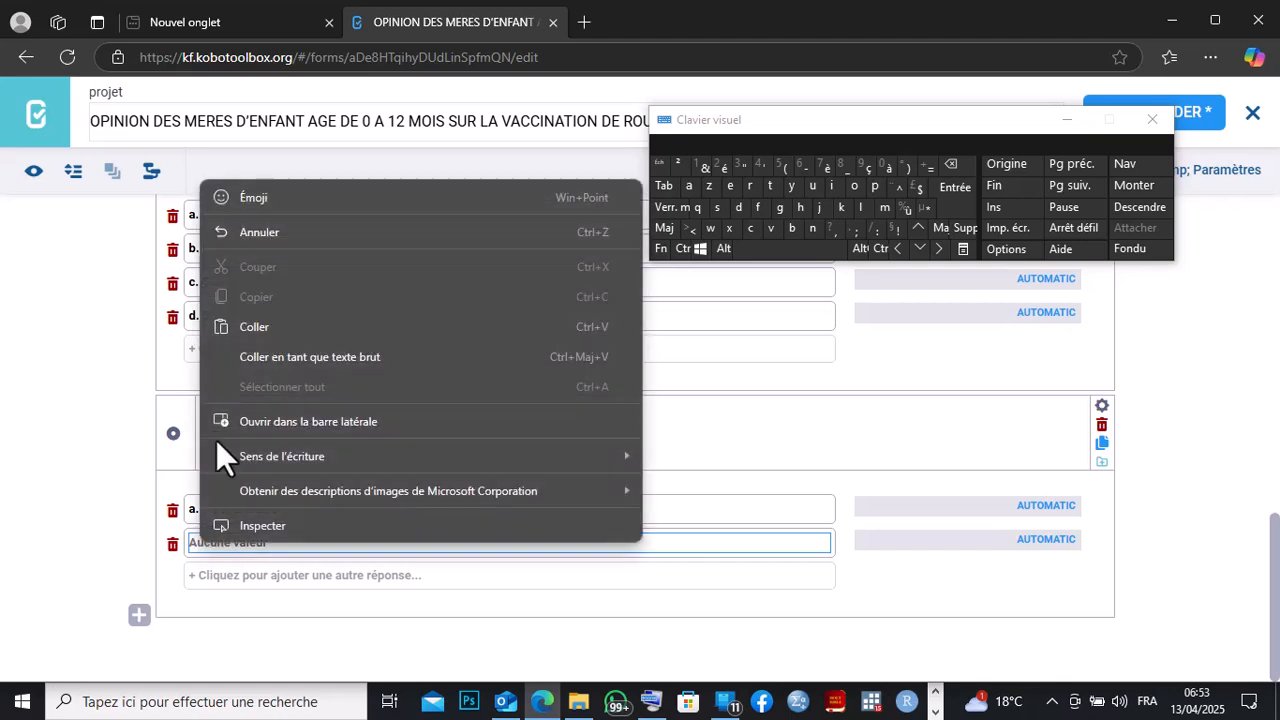
pyautogui.click(250, 321)
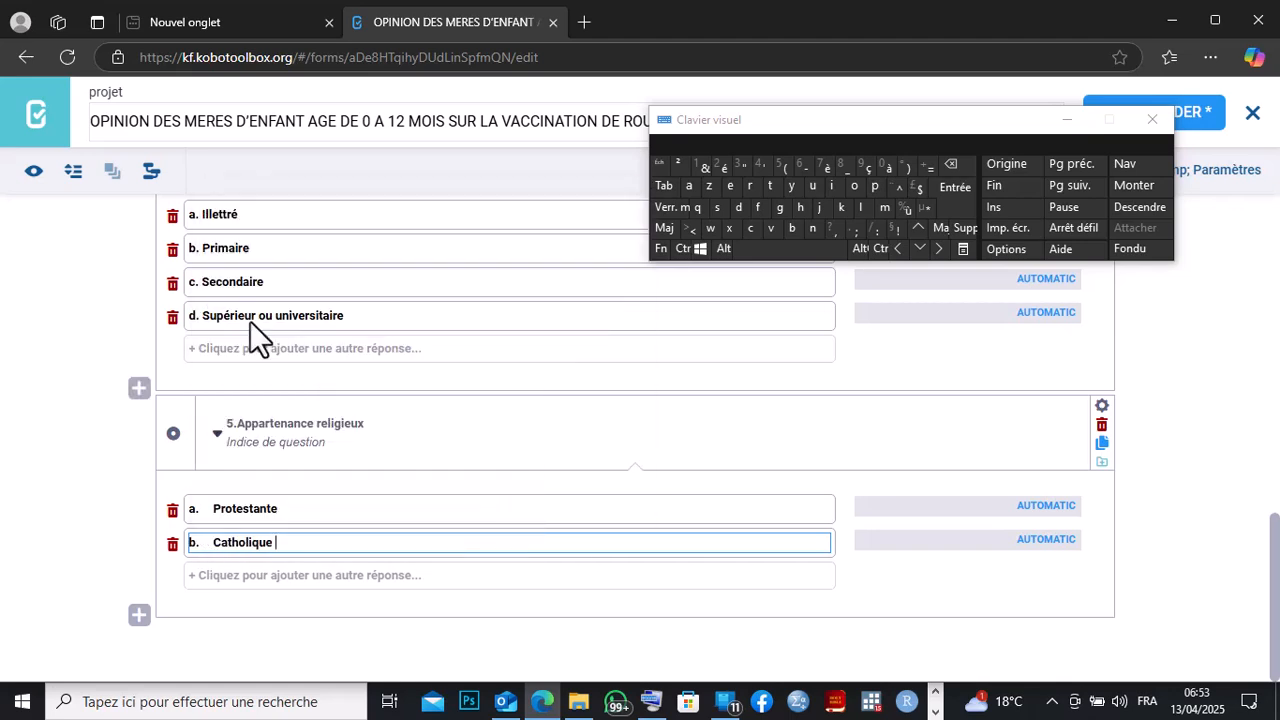
# Add a blank third answer option to "5.Appartenance religieux" and copy the item 5 answer "Adventiste" from the Word questionnaire
pyautogui.click(233, 577)
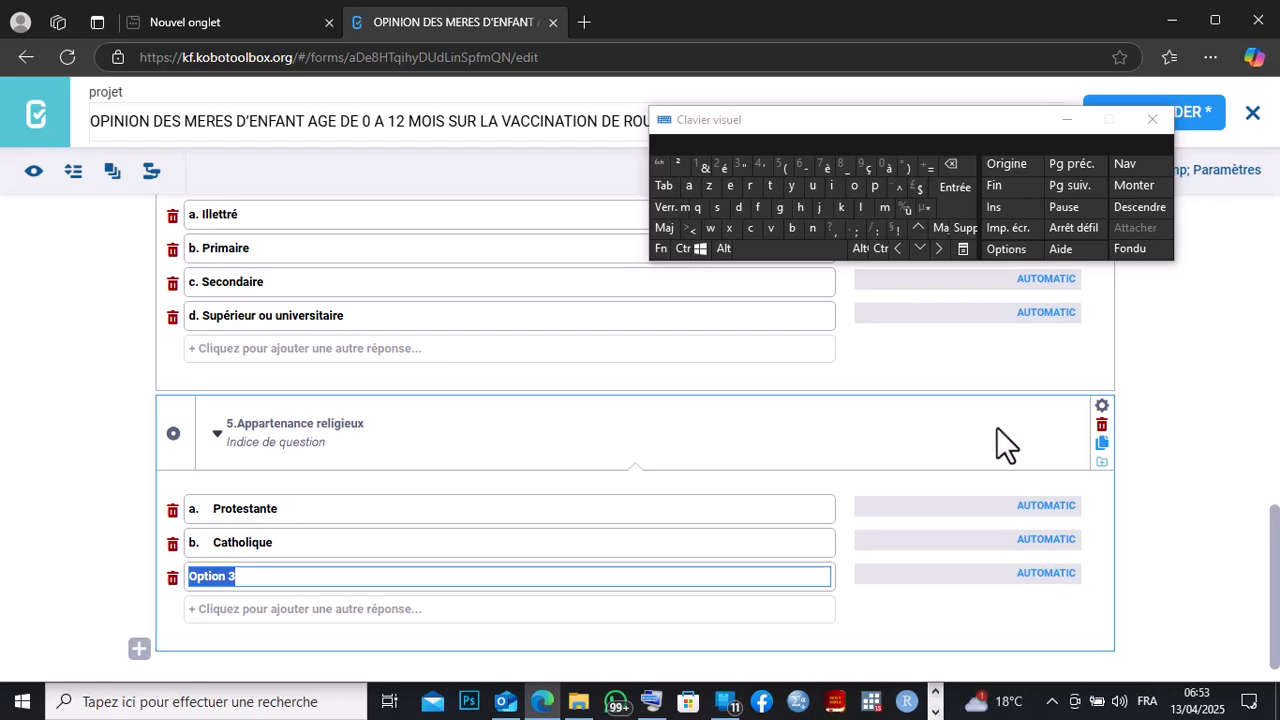
pyautogui.click(951, 164)
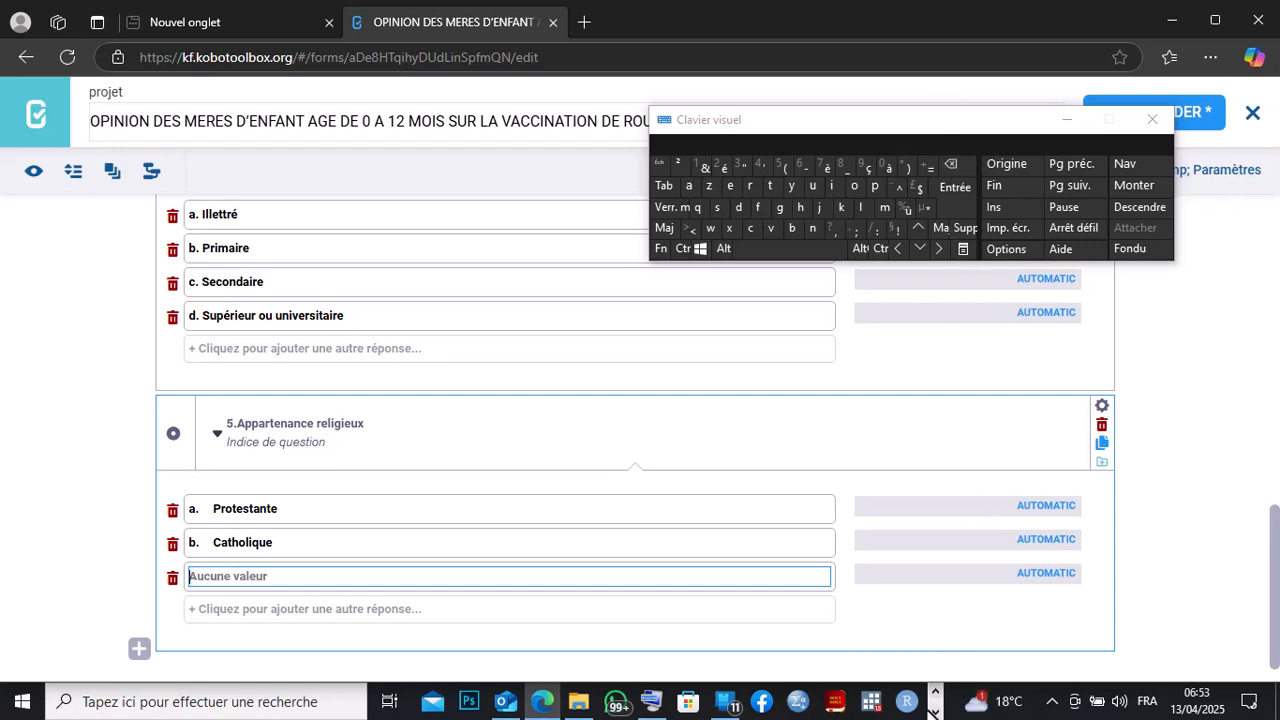
pyautogui.click(932, 712)
pyautogui.click(620, 701)
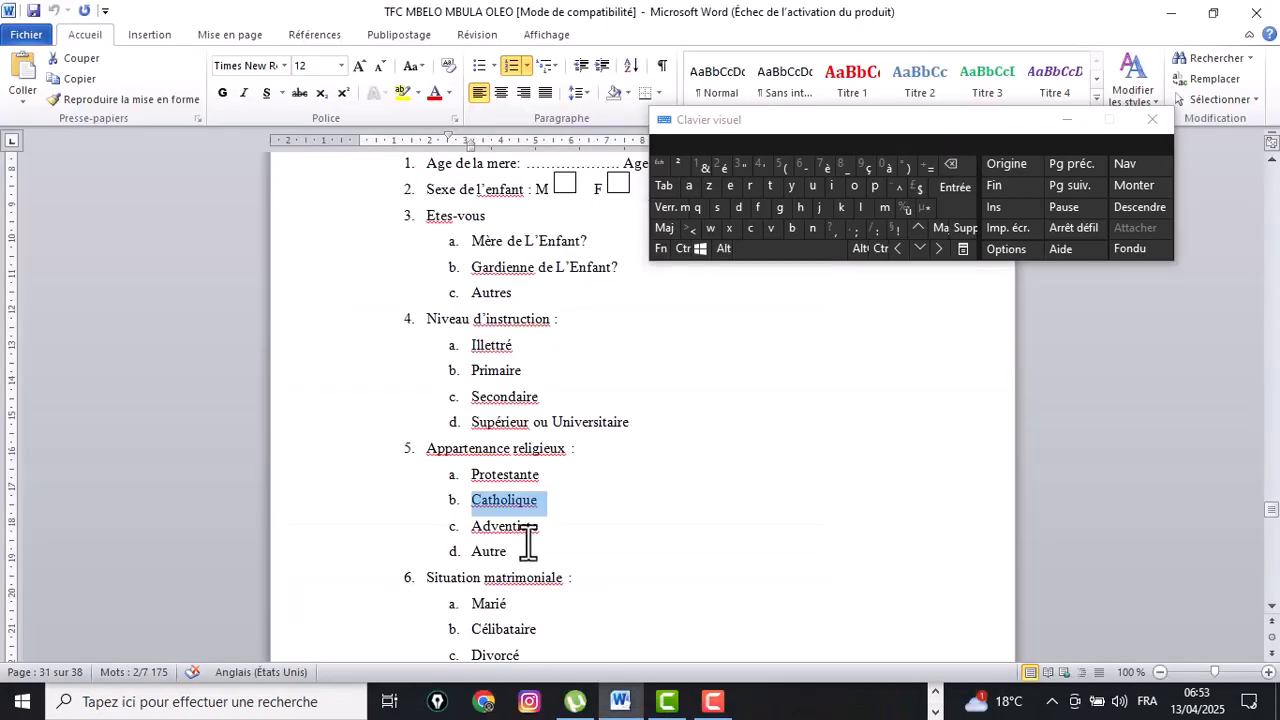
pyautogui.moveTo(537, 527); pyautogui.dragTo(475, 528)
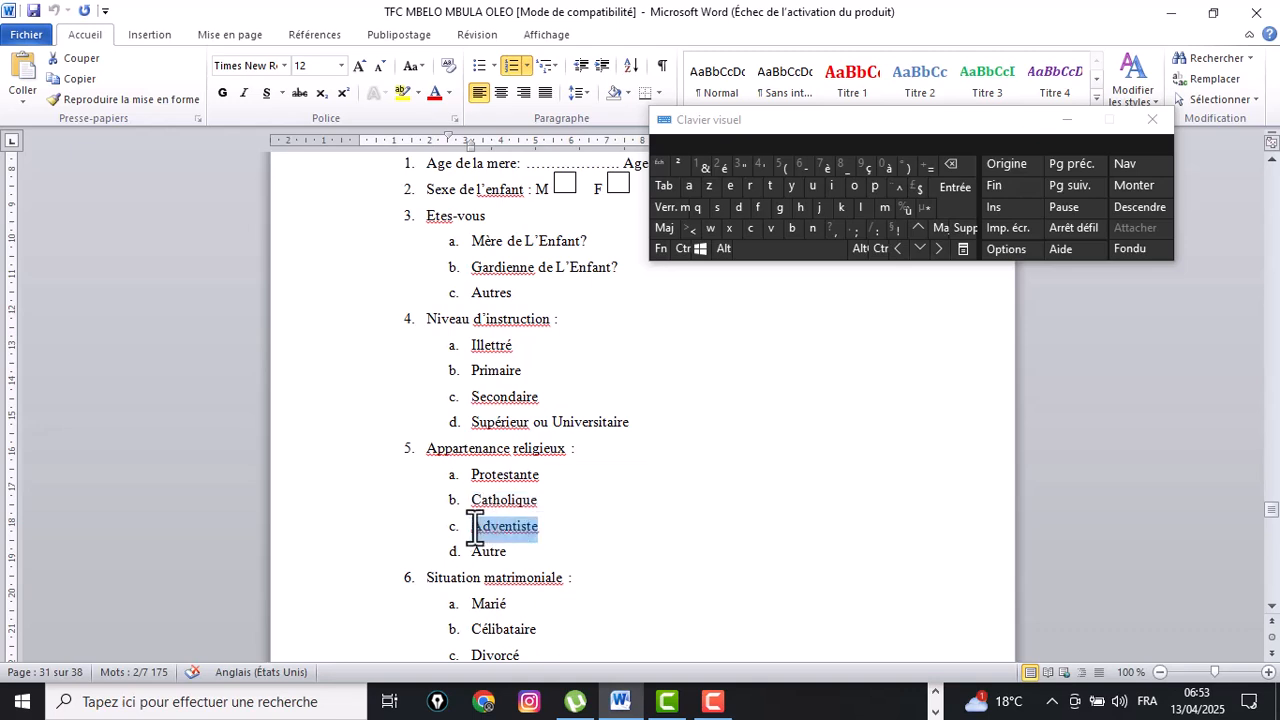
pyautogui.moveTo(560, 526); pyautogui.dragTo(447, 528)
pyautogui.hotkey('ctrl', 'c')
pyautogui.rightClick(480, 532)
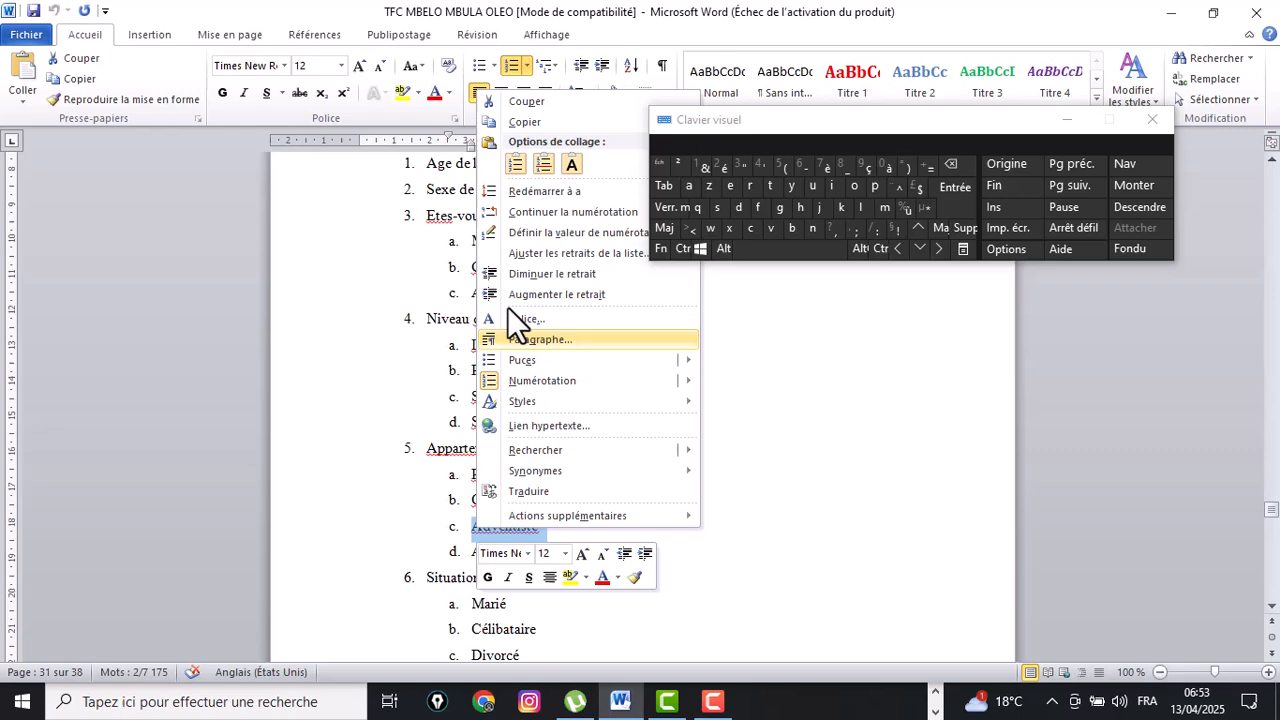
pyautogui.click(529, 120)
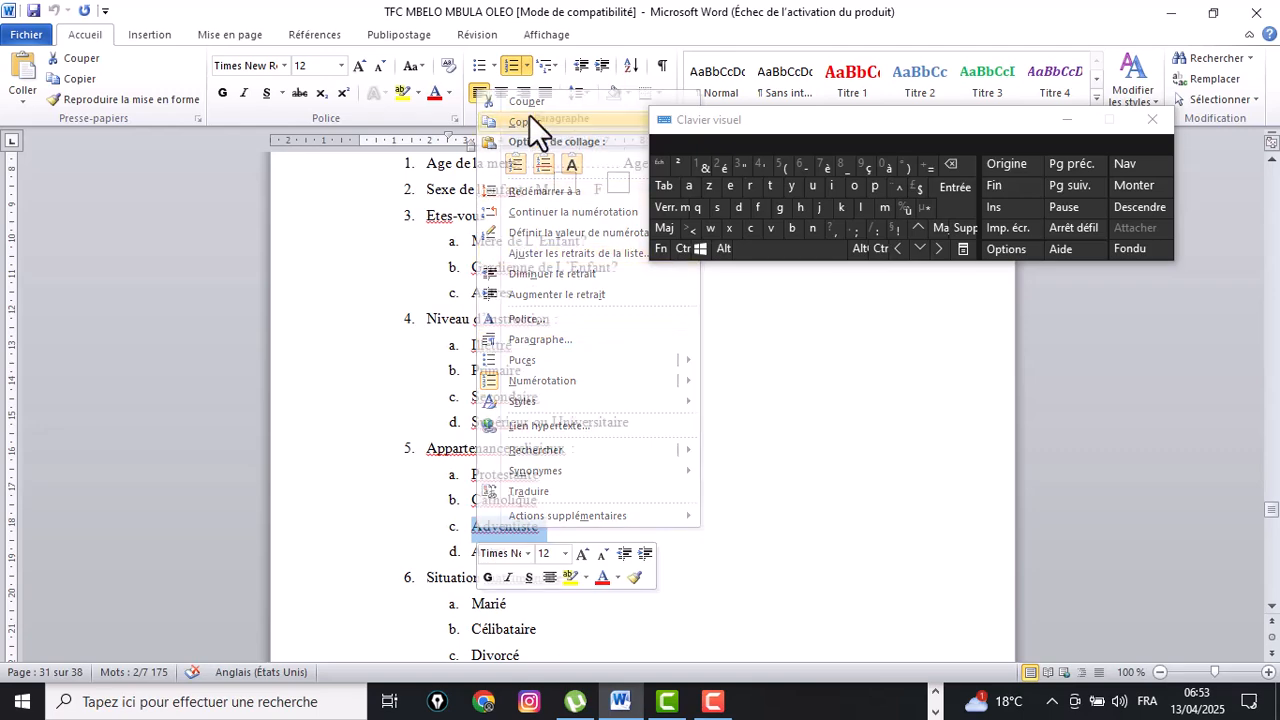
# Return to the KoboToolbox form and paste "c. Adventiste" into the blank third answer option
pyautogui.click(937, 709)
pyautogui.click(937, 709)
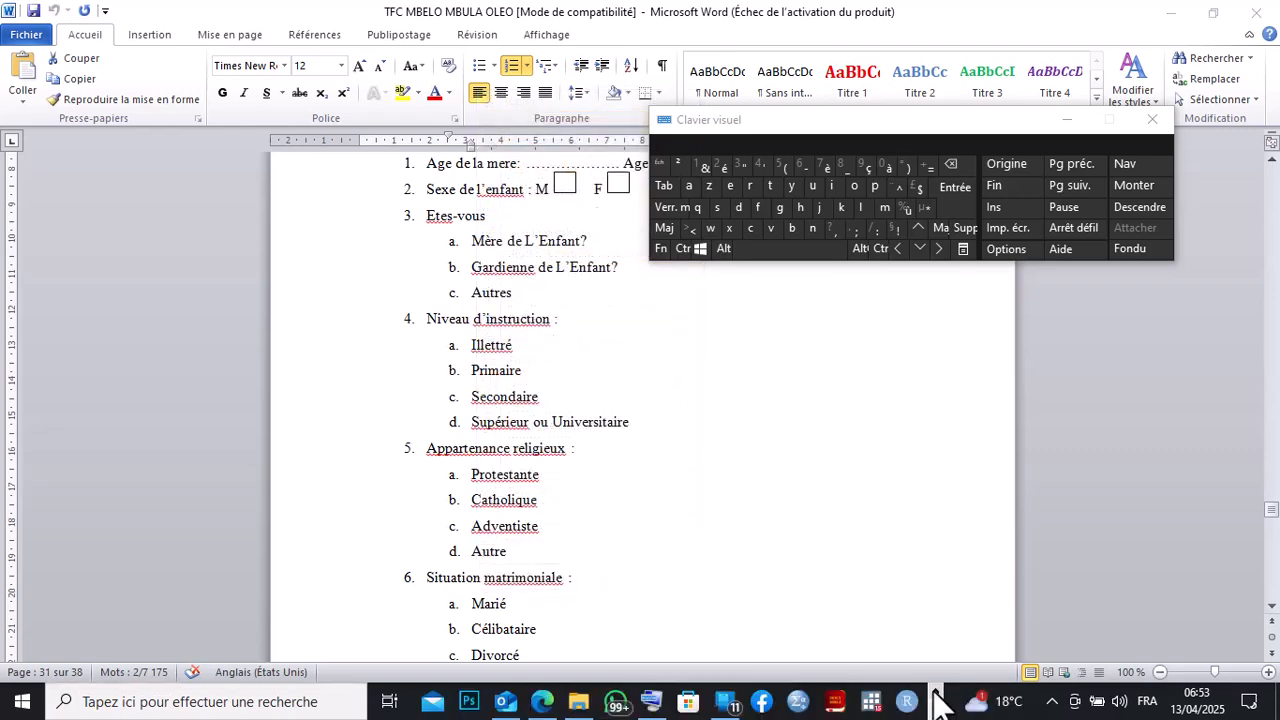
pyautogui.click(541, 705)
pyautogui.rightClick(192, 578)
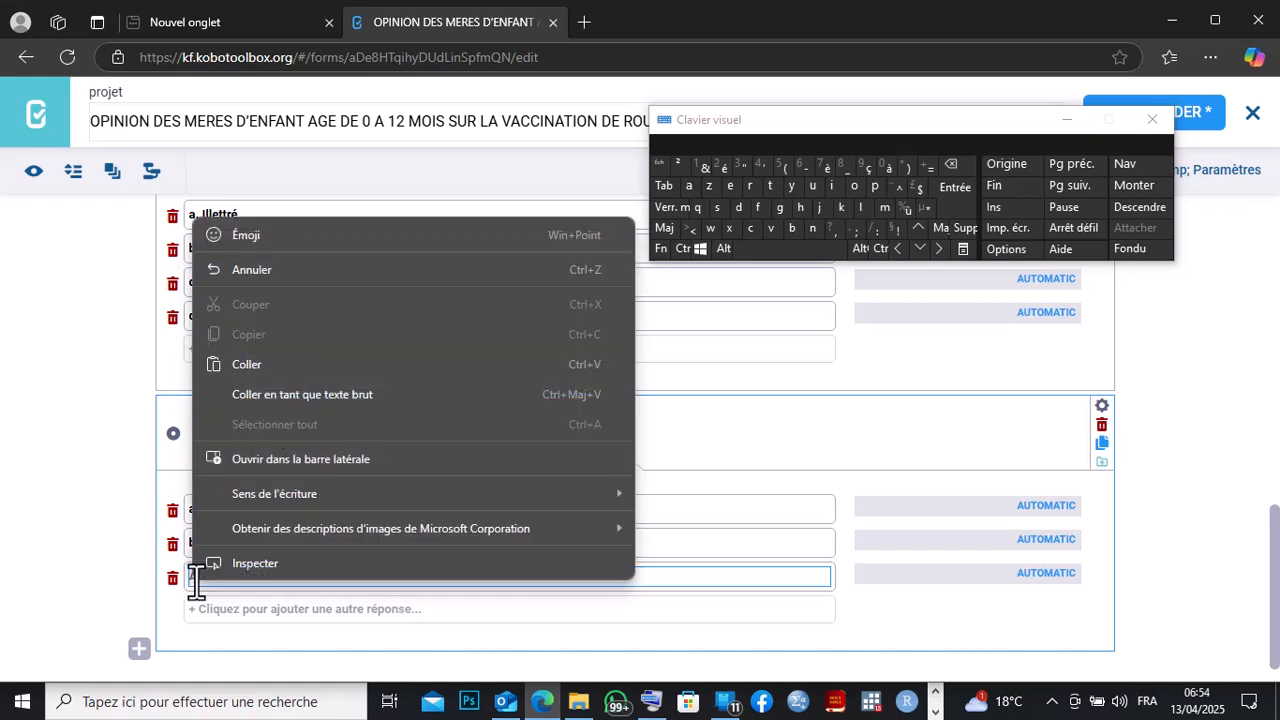
pyautogui.click(250, 362)
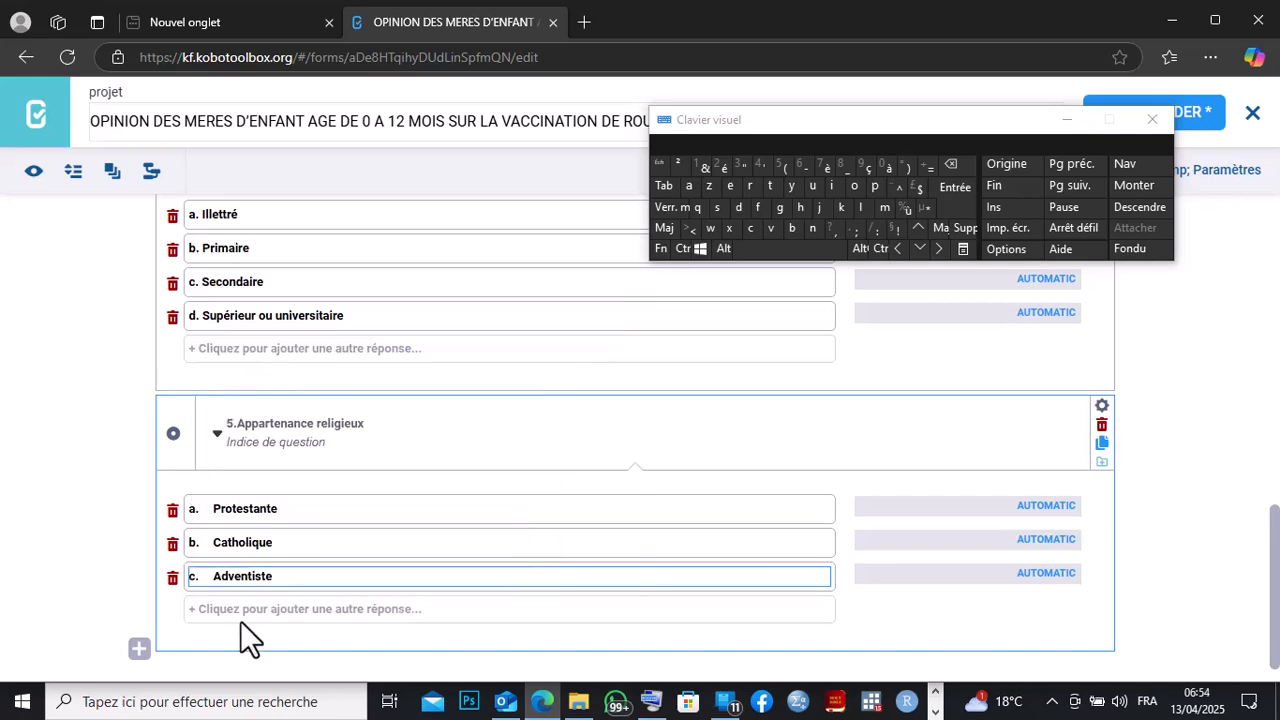
# Add a fourth answer option, "d. Autre", to the "5.Appartenance religieux" question
pyautogui.click(241, 617)
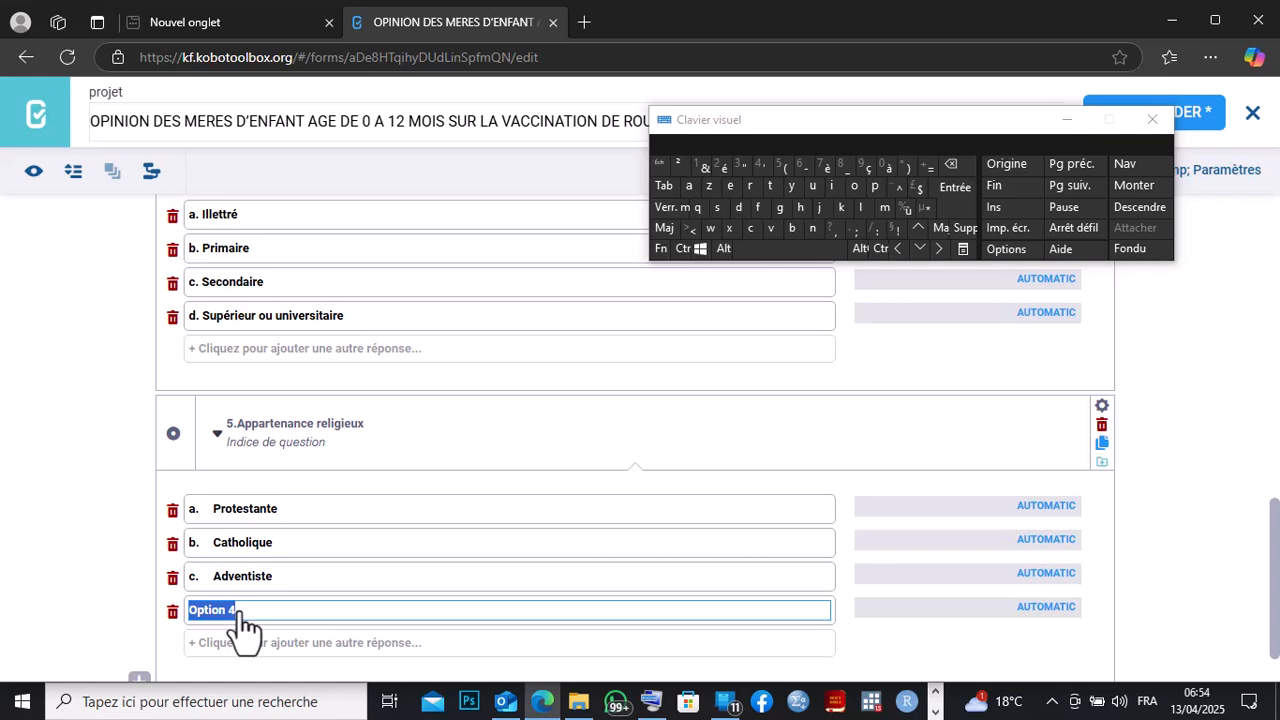
pyautogui.write('d.')
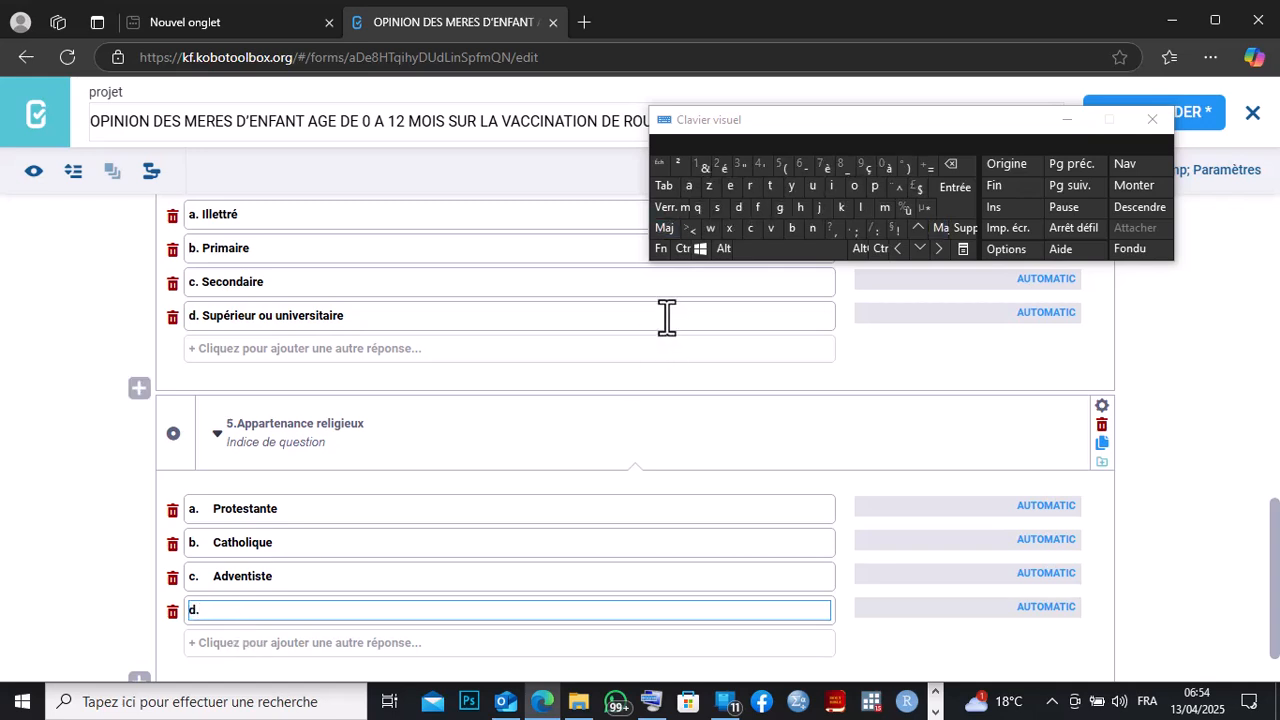
pyautogui.write(' A')
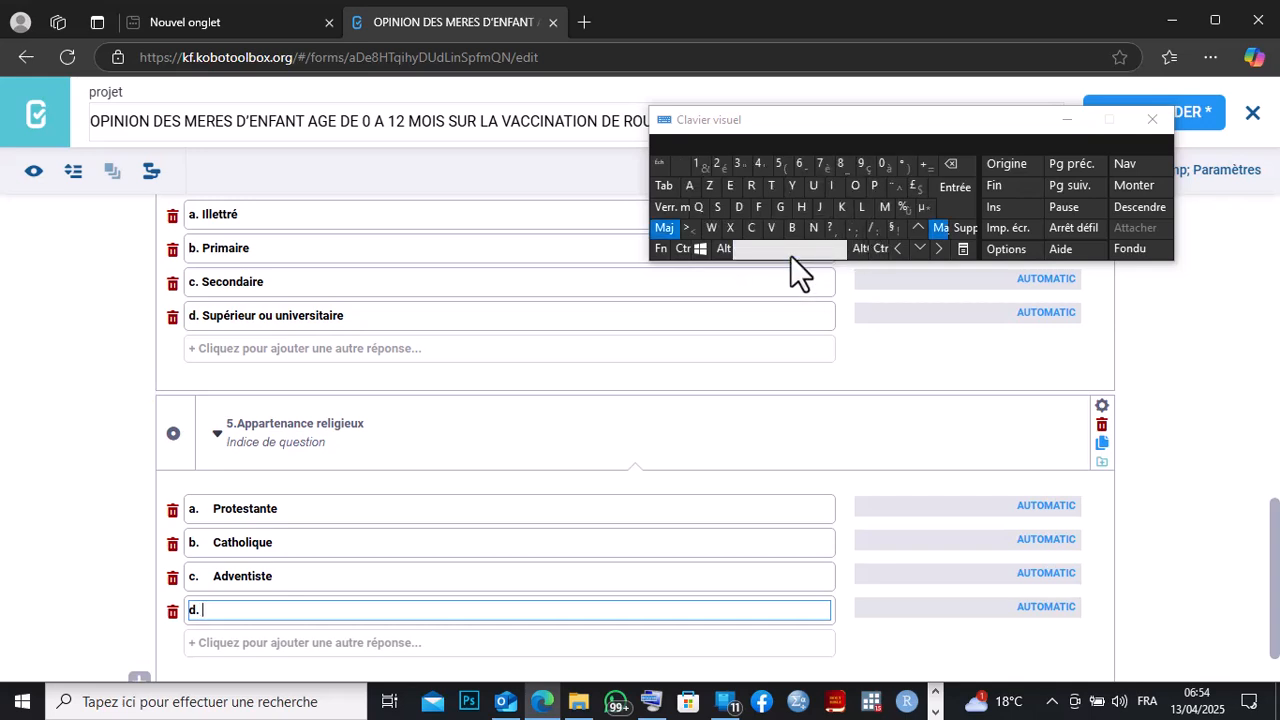
pyautogui.write('utre')
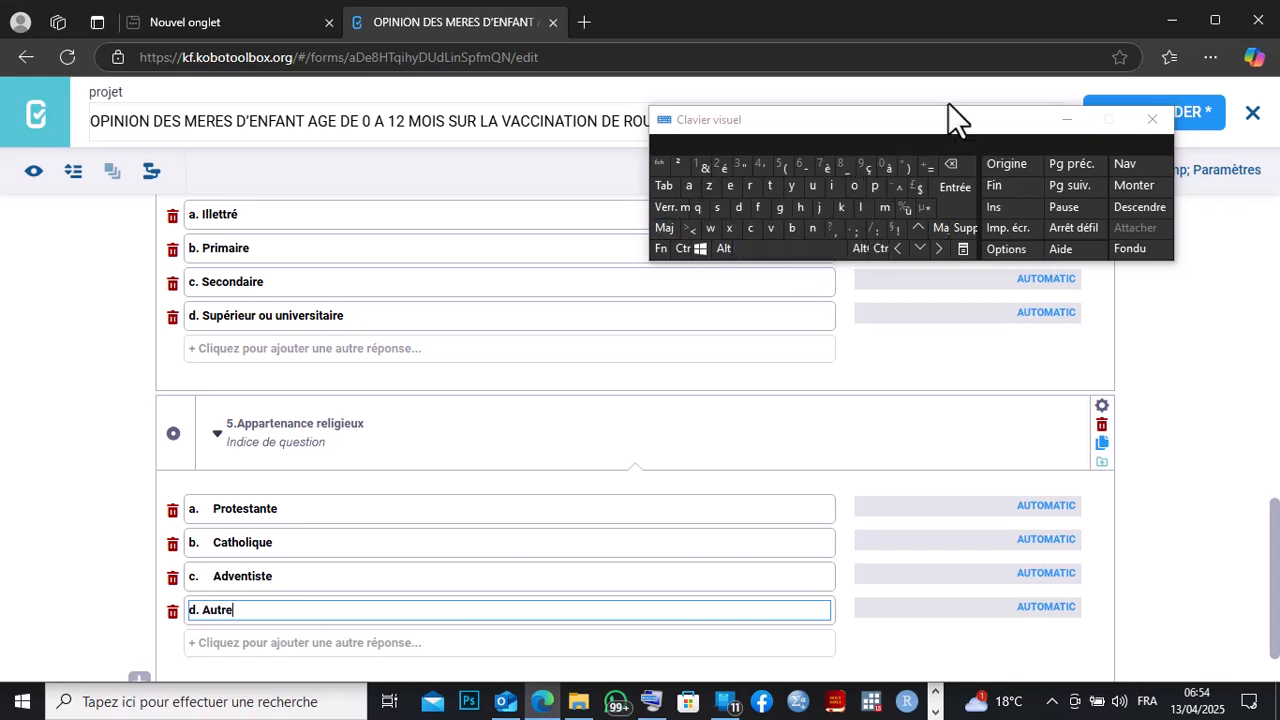
pyautogui.click(952, 33)
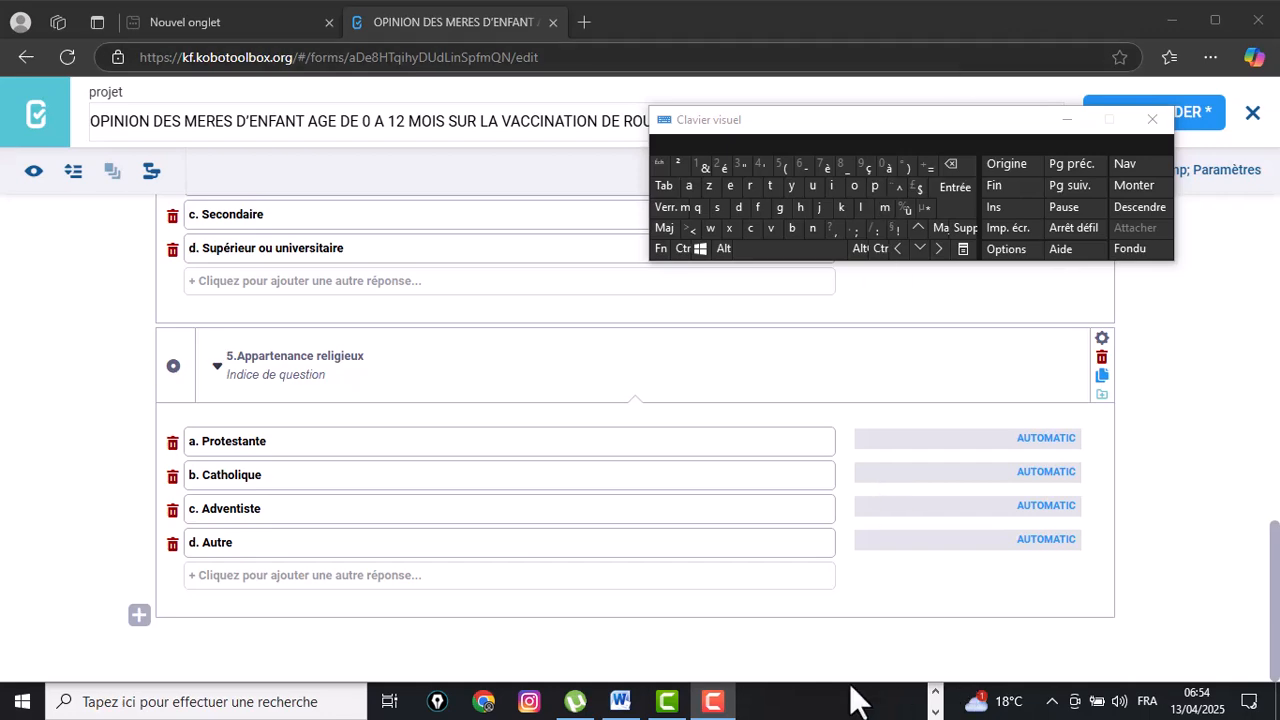
# Switch to the Word questionnaire and copy the item 6 heading "Situation matrimoniale"
pyautogui.click(622, 701)
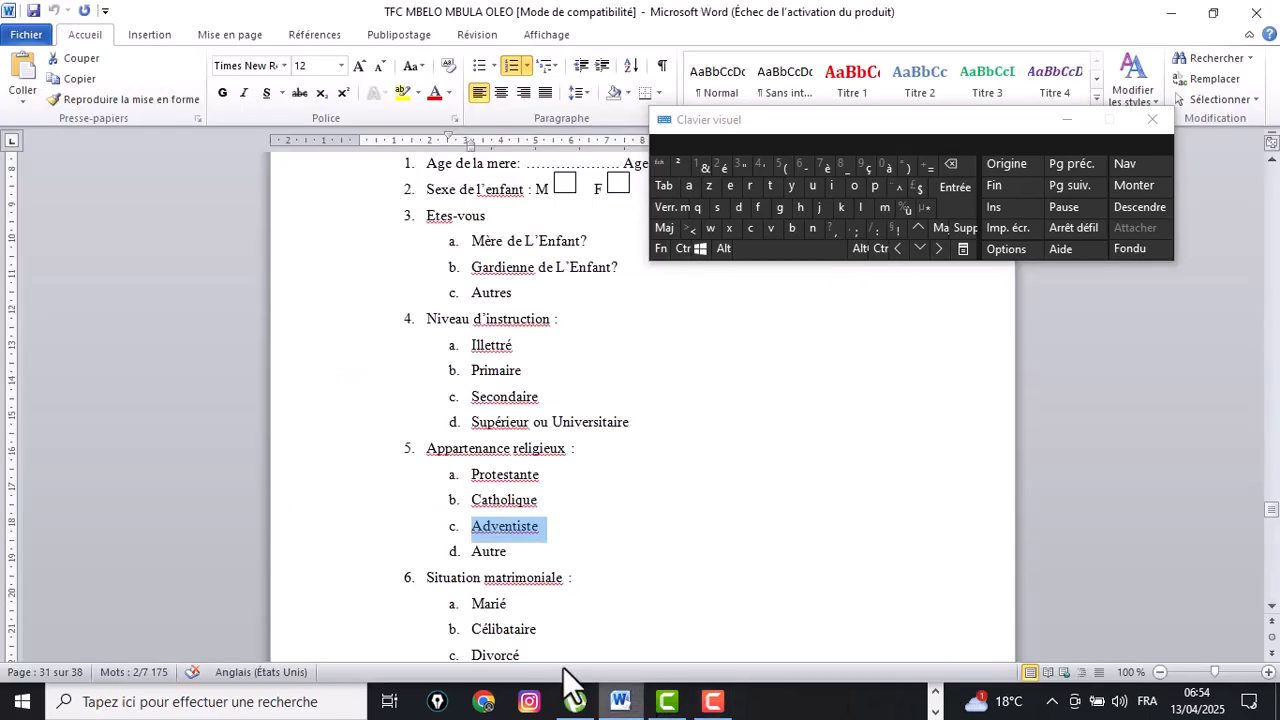
pyautogui.click(597, 531)
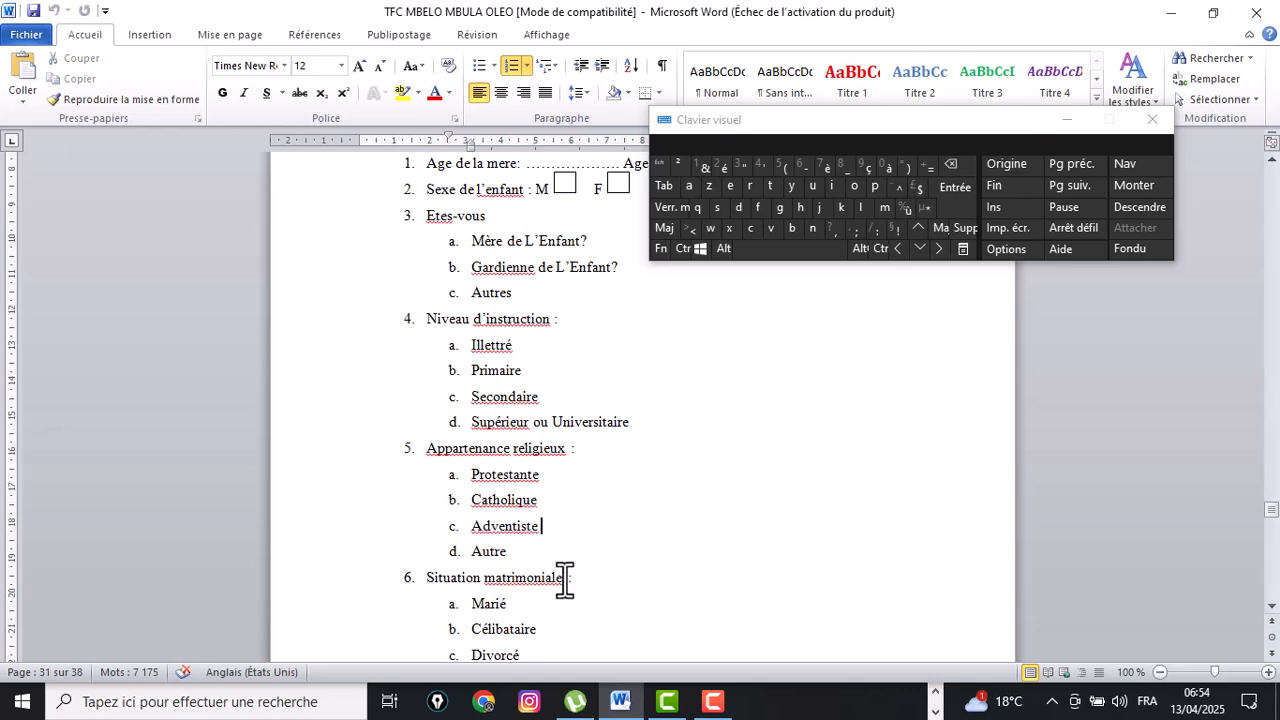
pyautogui.moveTo(564, 580); pyautogui.dragTo(428, 578)
pyautogui.hotkey('ctrl', 'c')
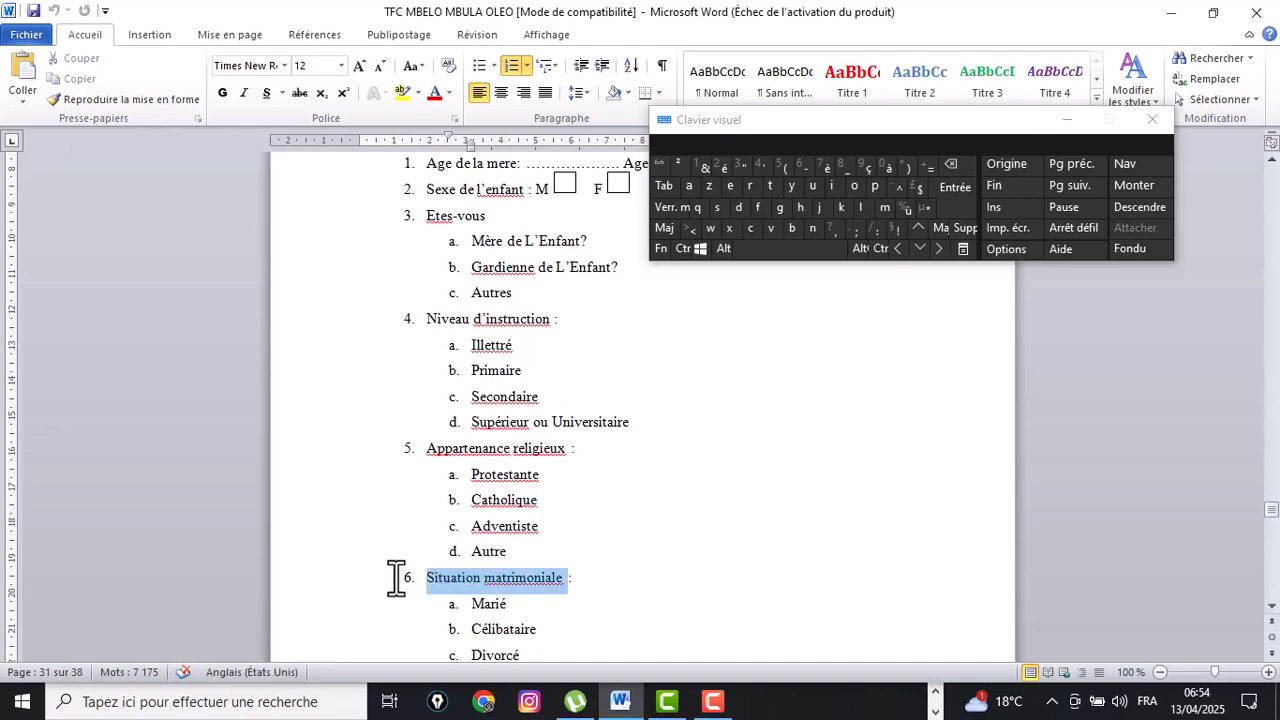
pyautogui.rightClick(445, 579)
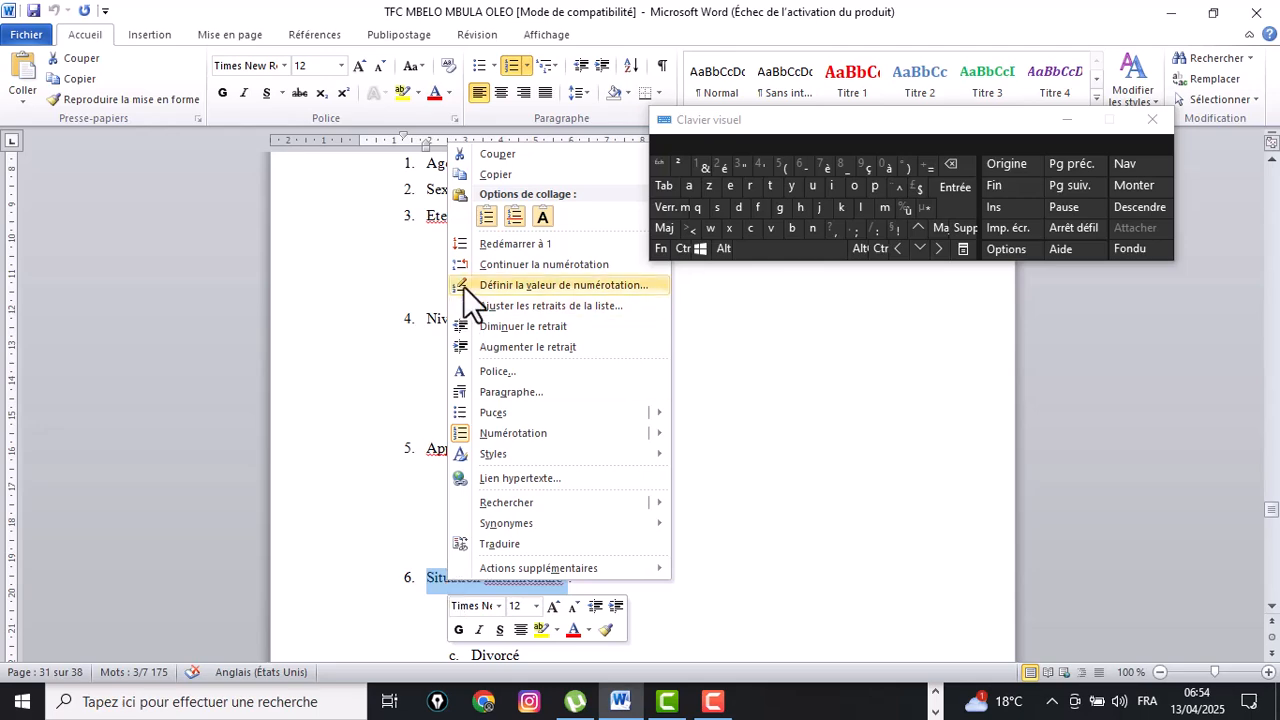
pyautogui.click(489, 171)
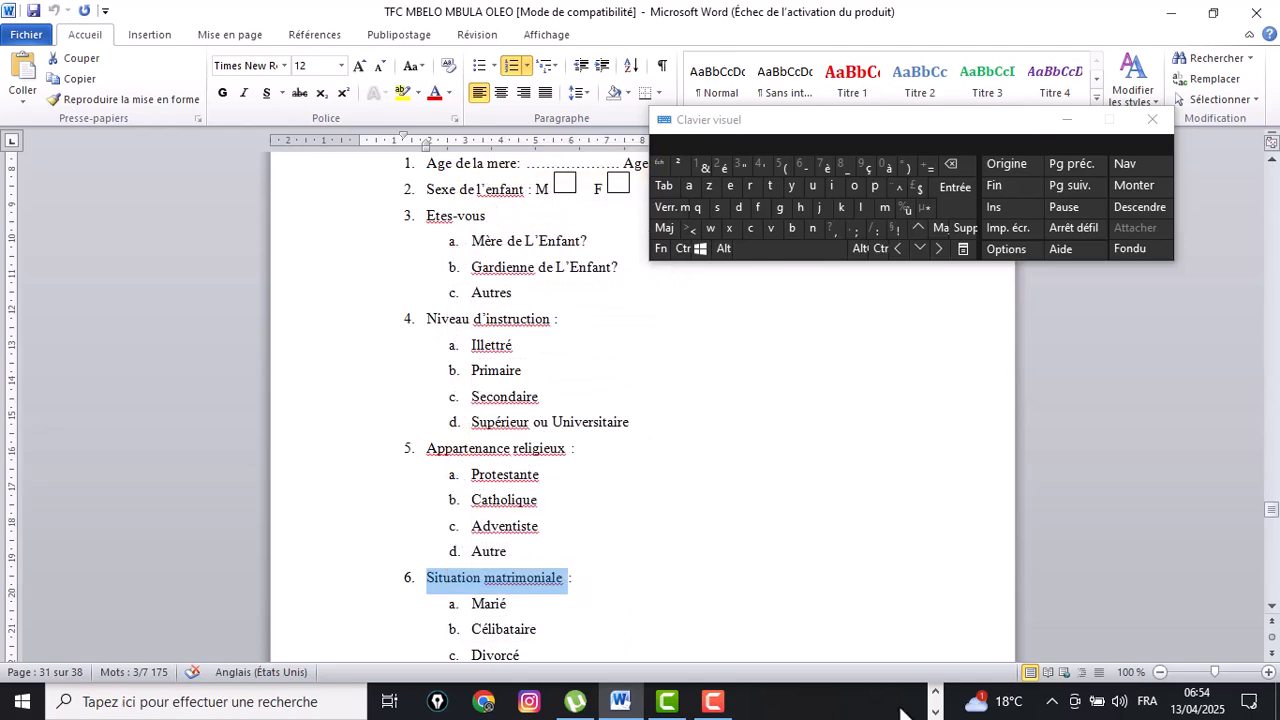
# Return to the KoboToolbox form, start a new question below "5.Appartenance religieux" and paste "6. Situation matrimoniale" as its text
pyautogui.click(935, 711)
pyautogui.click(542, 701)
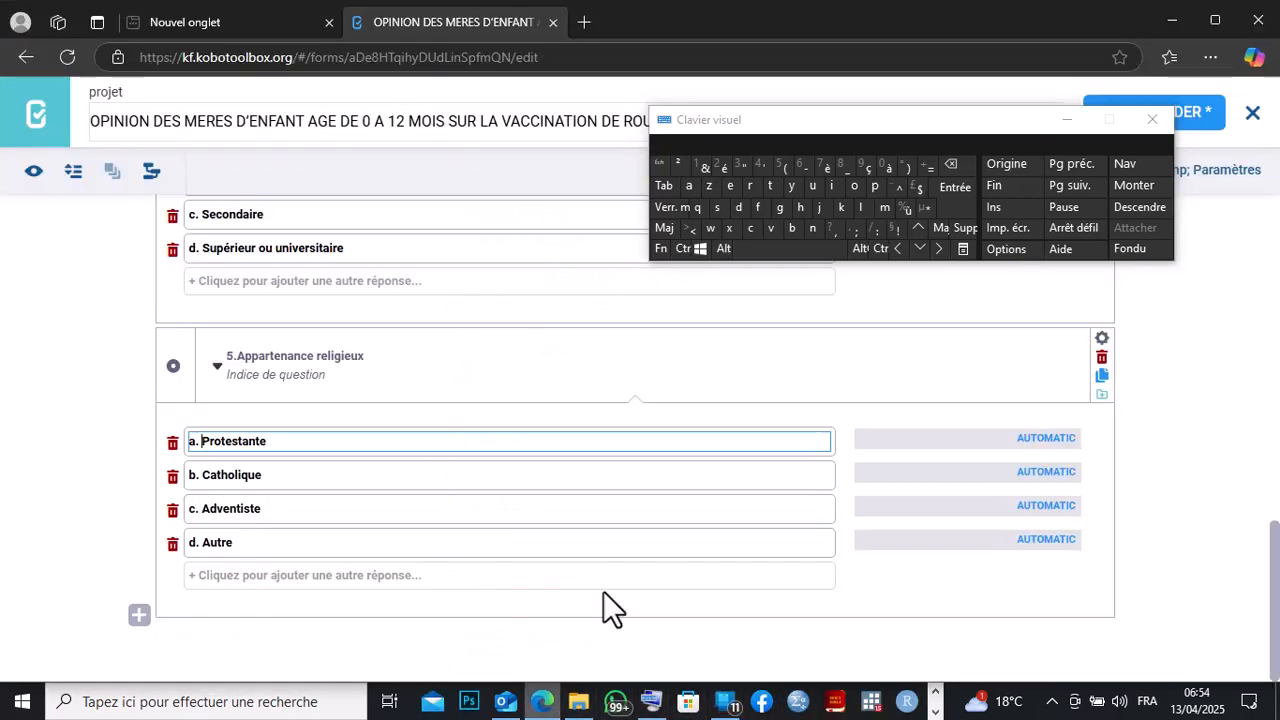
pyautogui.click(139, 615)
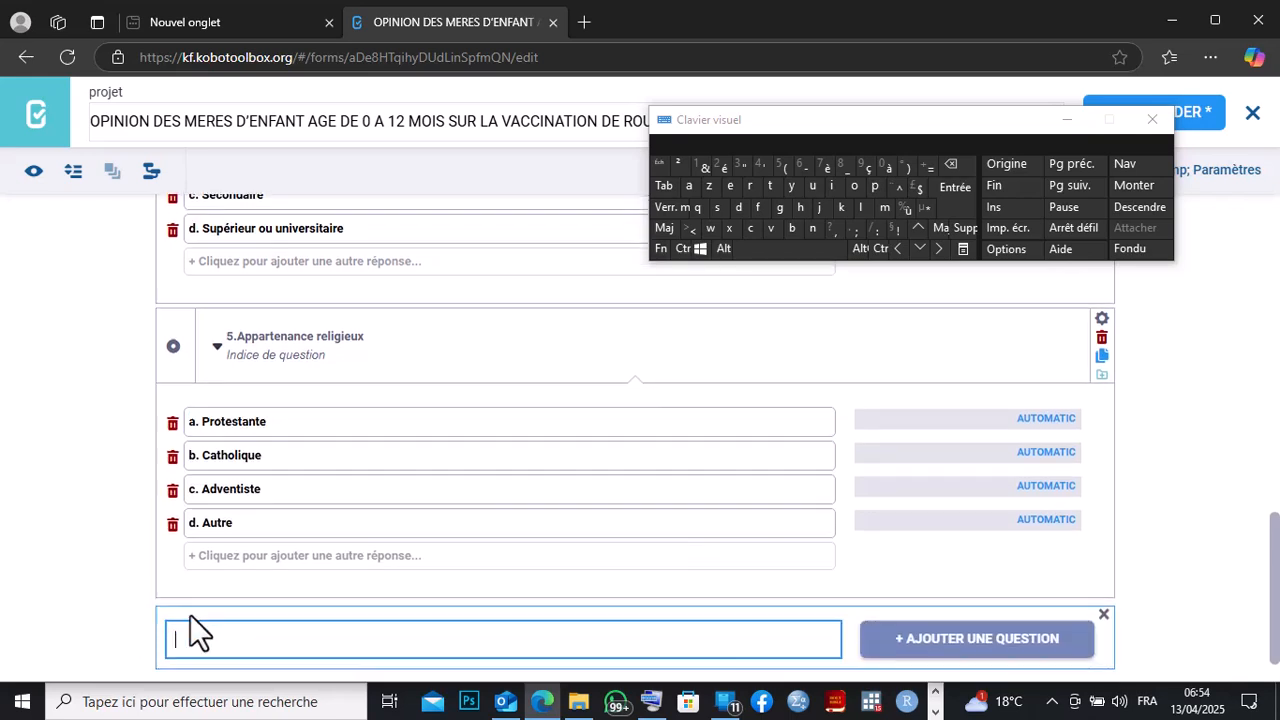
pyautogui.rightClick(179, 598)
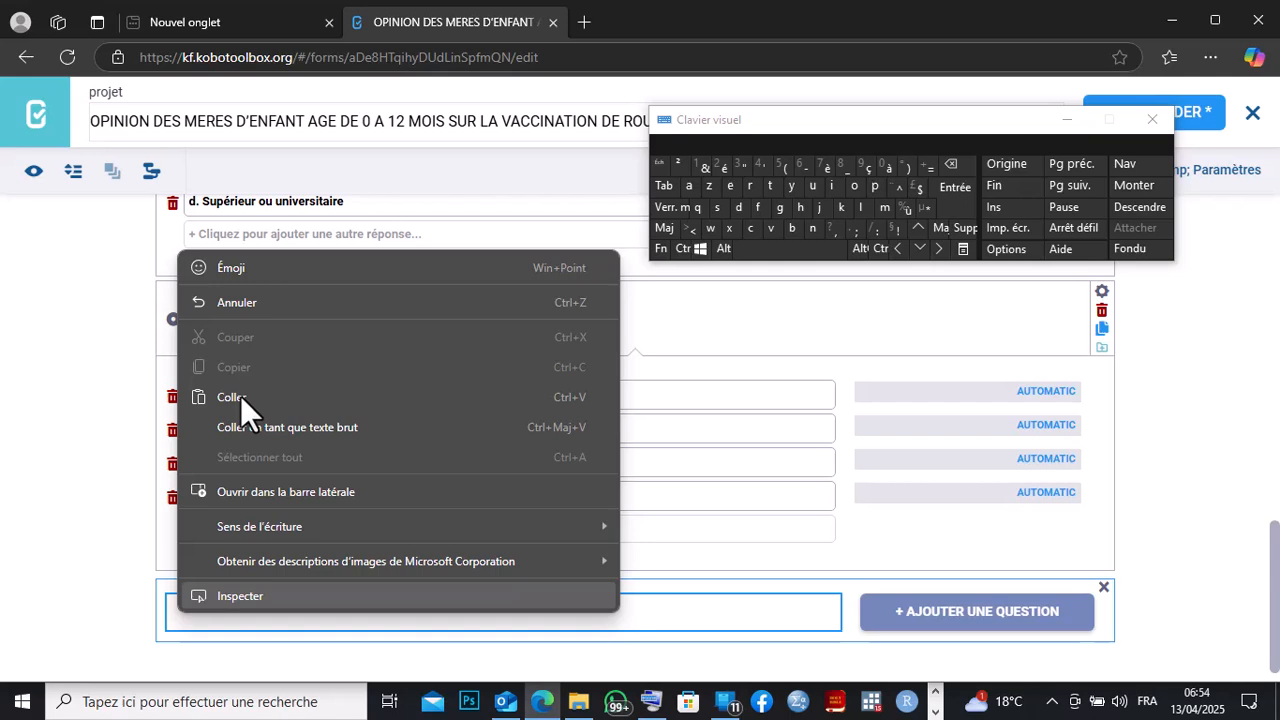
pyautogui.click(176, 615)
pyautogui.hotkey('ctrl', 'v')
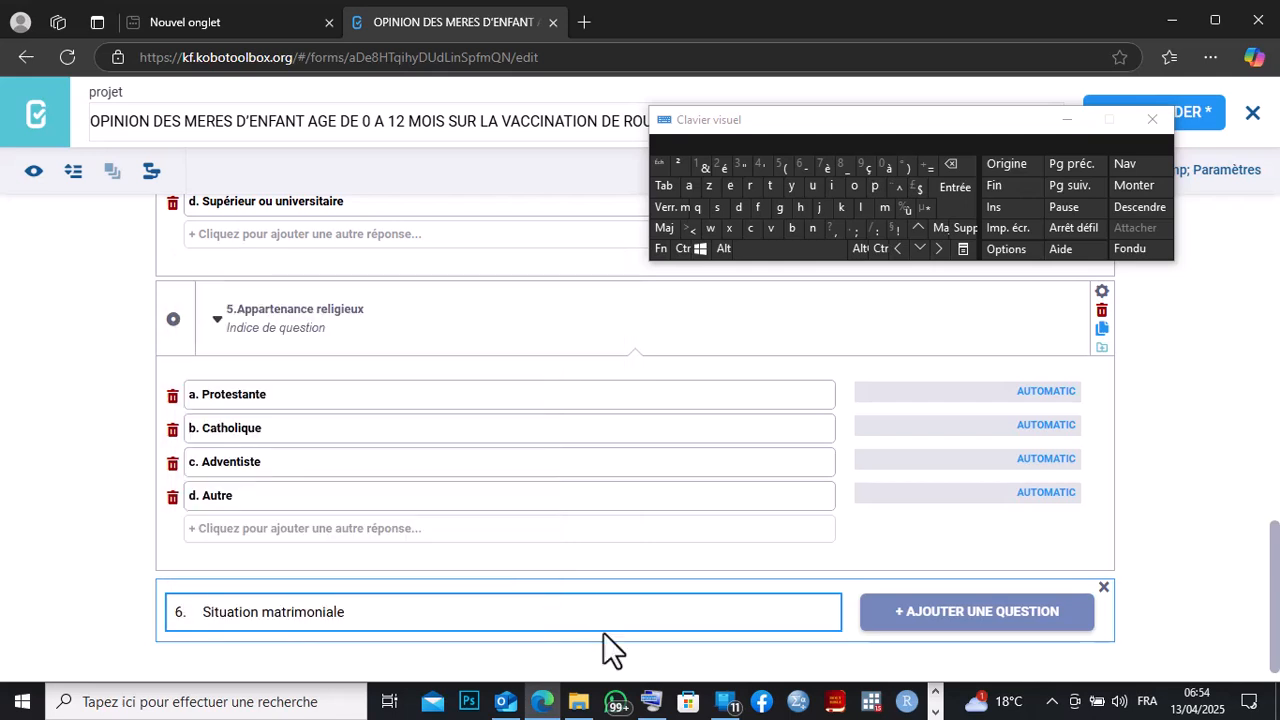
# Switch to the Word questionnaire and copy all four item 6 answers, from "Marié" to "Veuve"
pyautogui.click(936, 711)
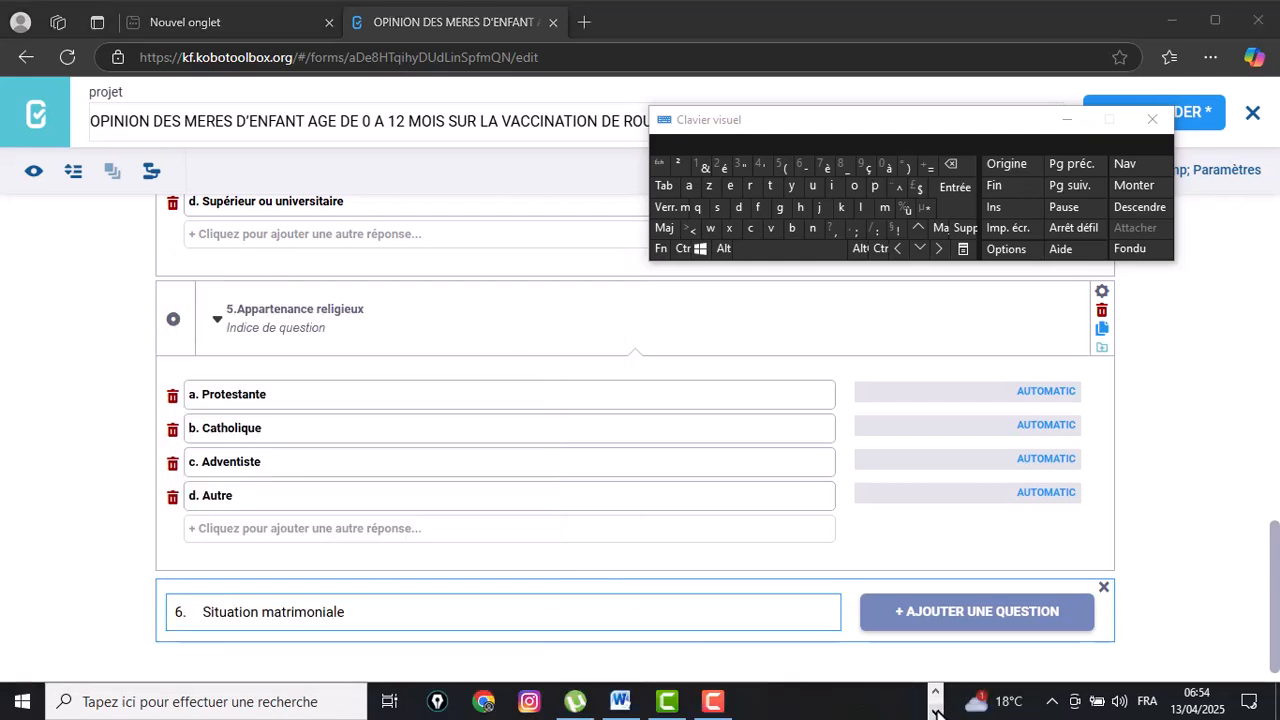
pyautogui.click(620, 701)
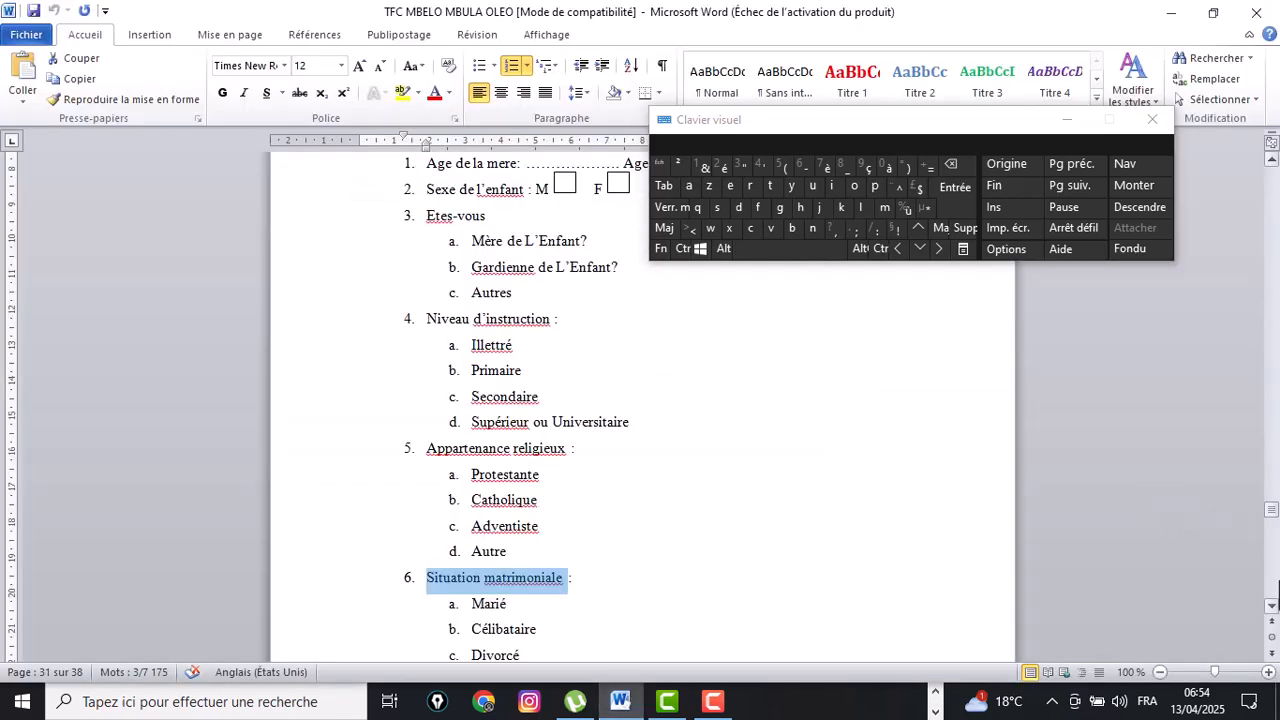
pyautogui.scroll(-5, 1272, 607)
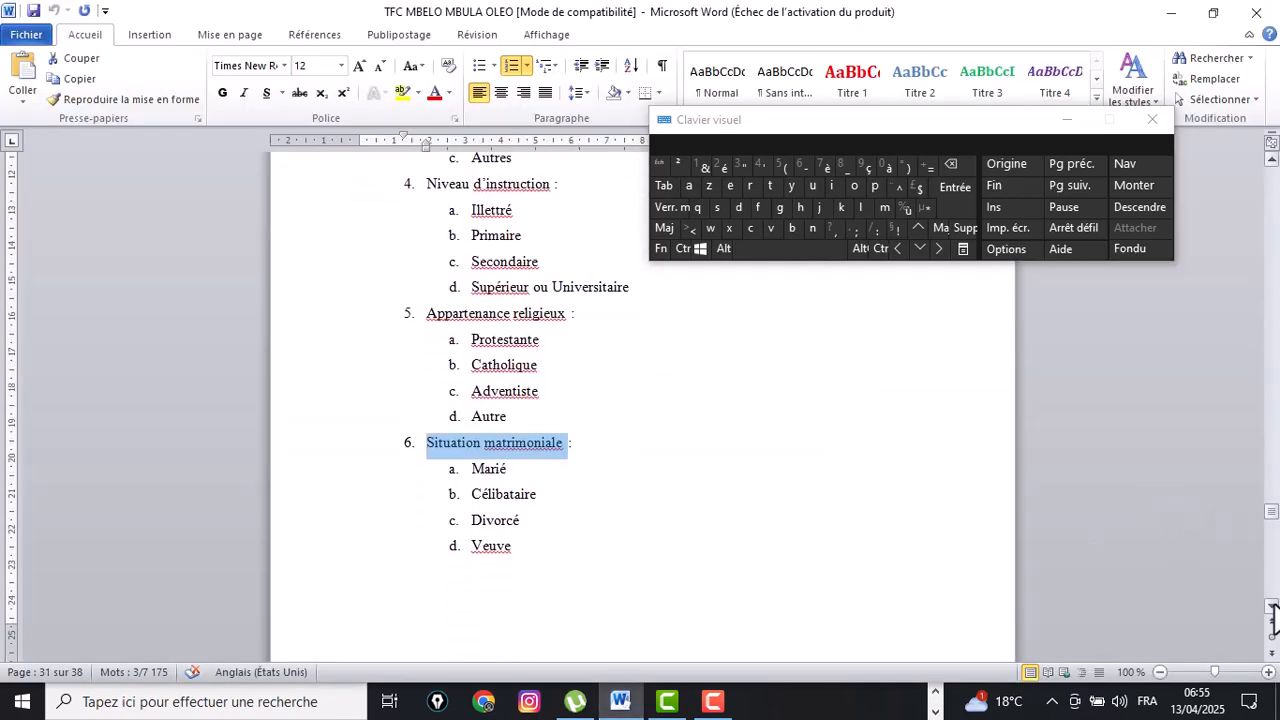
pyautogui.scroll(-7, 1272, 607)
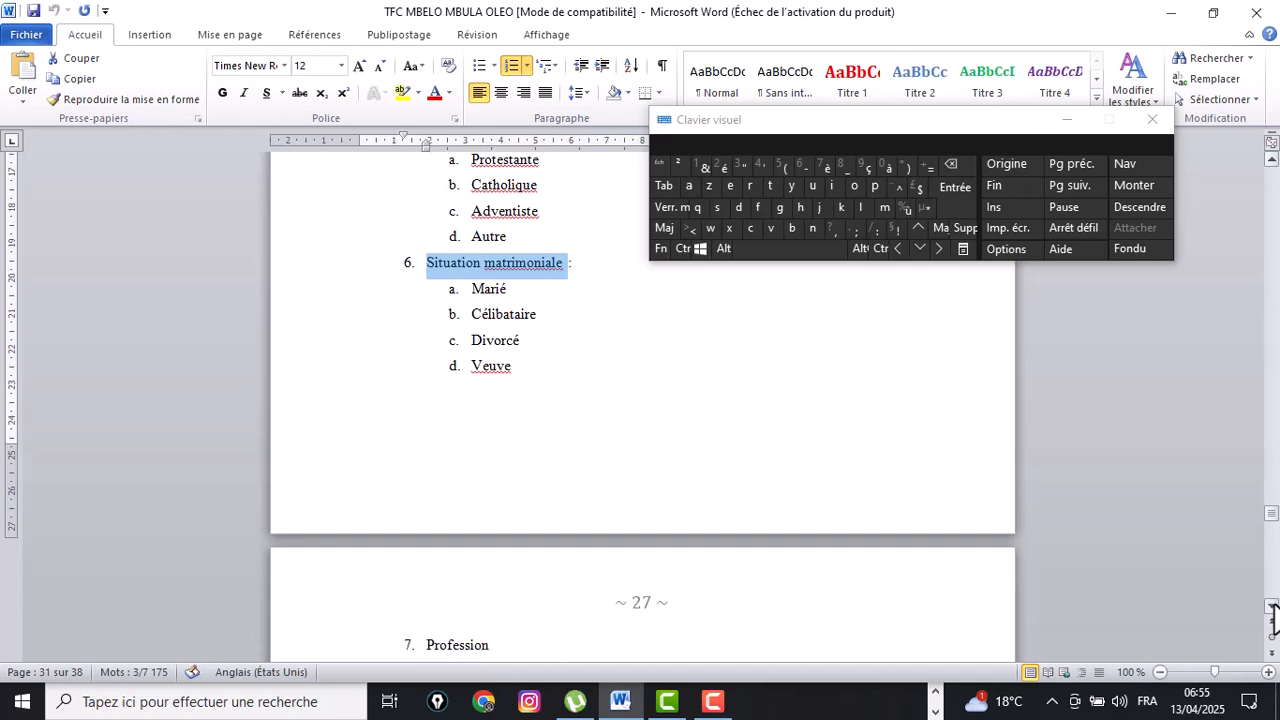
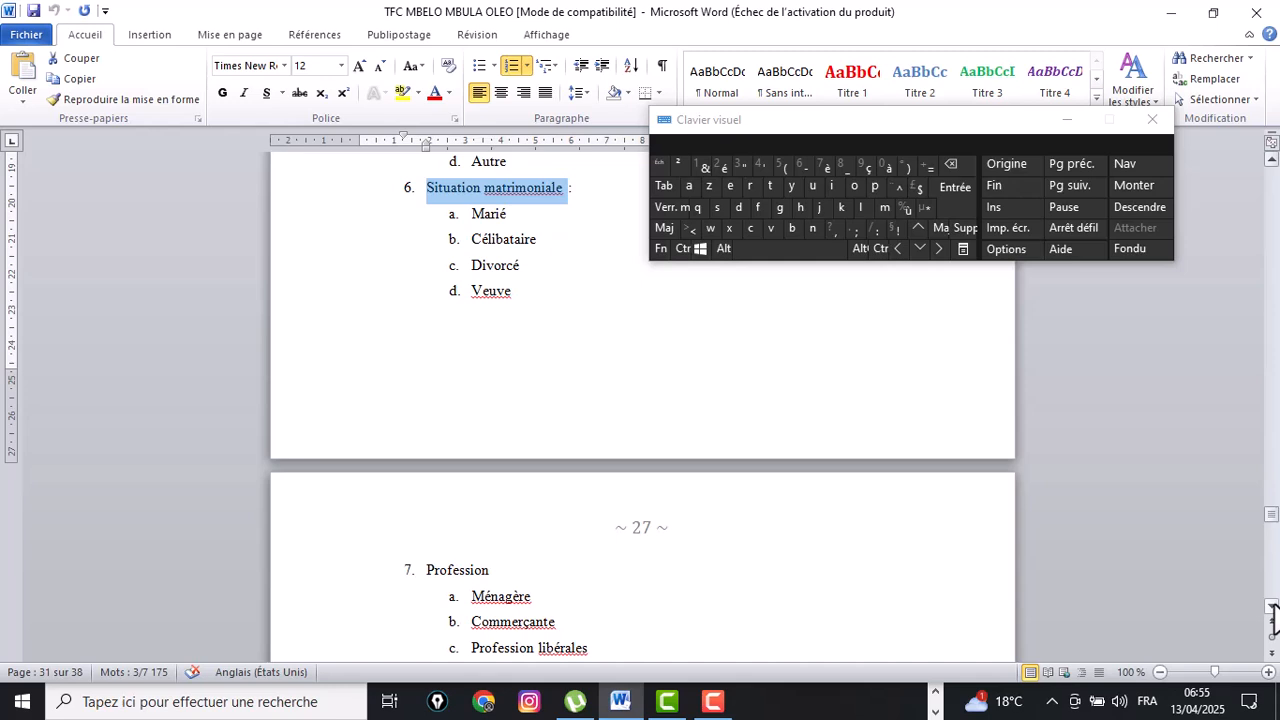
pyautogui.click(937, 702)
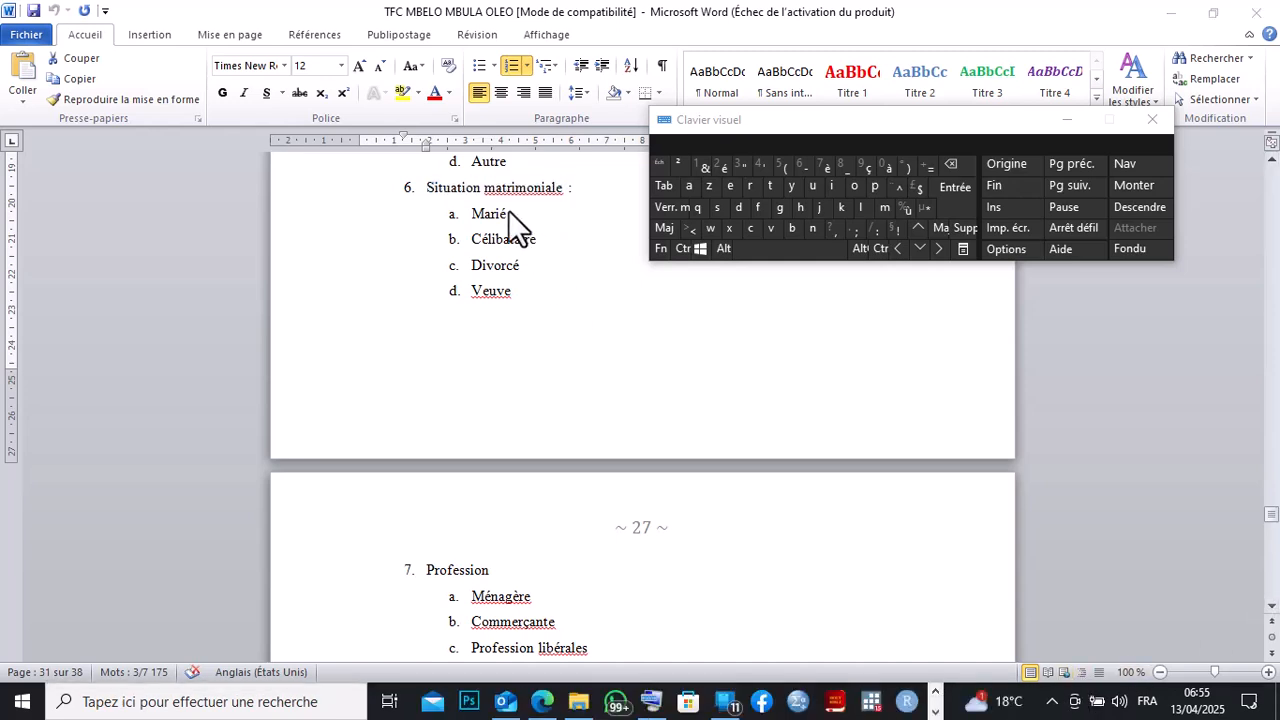
pyautogui.moveTo(517, 214); pyautogui.dragTo(426, 210)
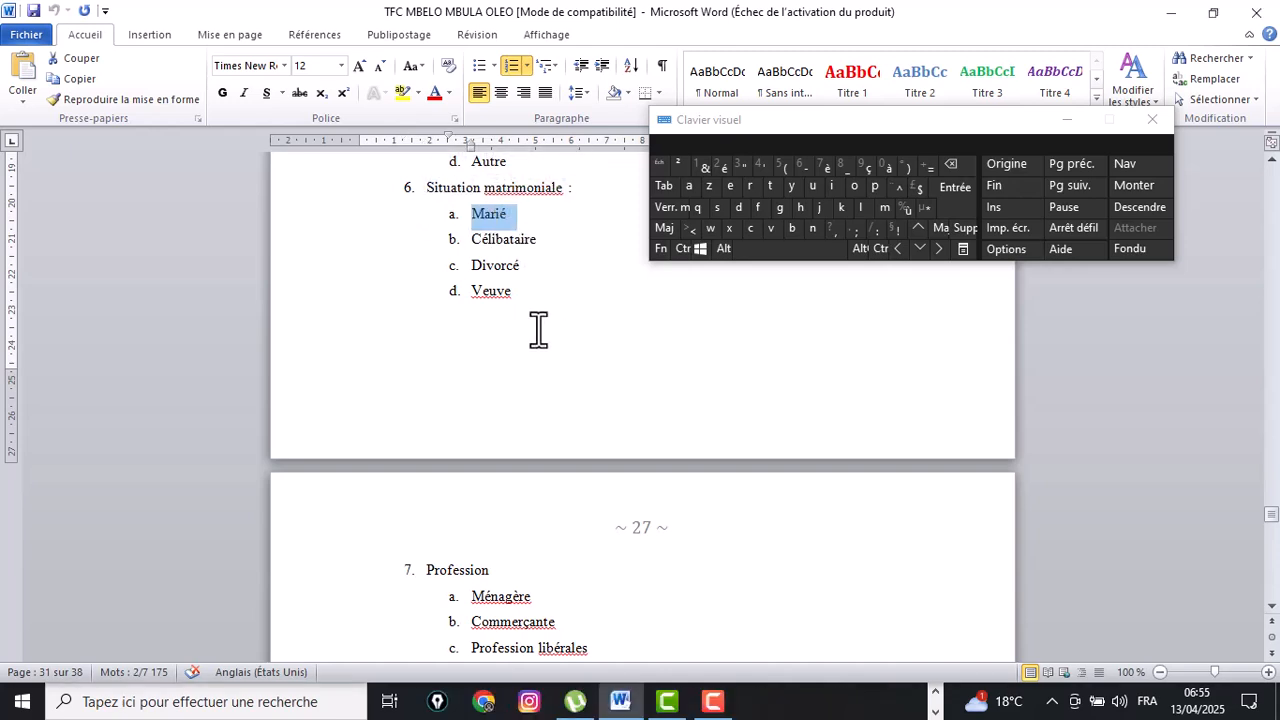
pyautogui.moveTo(524, 314); pyautogui.dragTo(457, 214)
pyautogui.rightClick(503, 230)
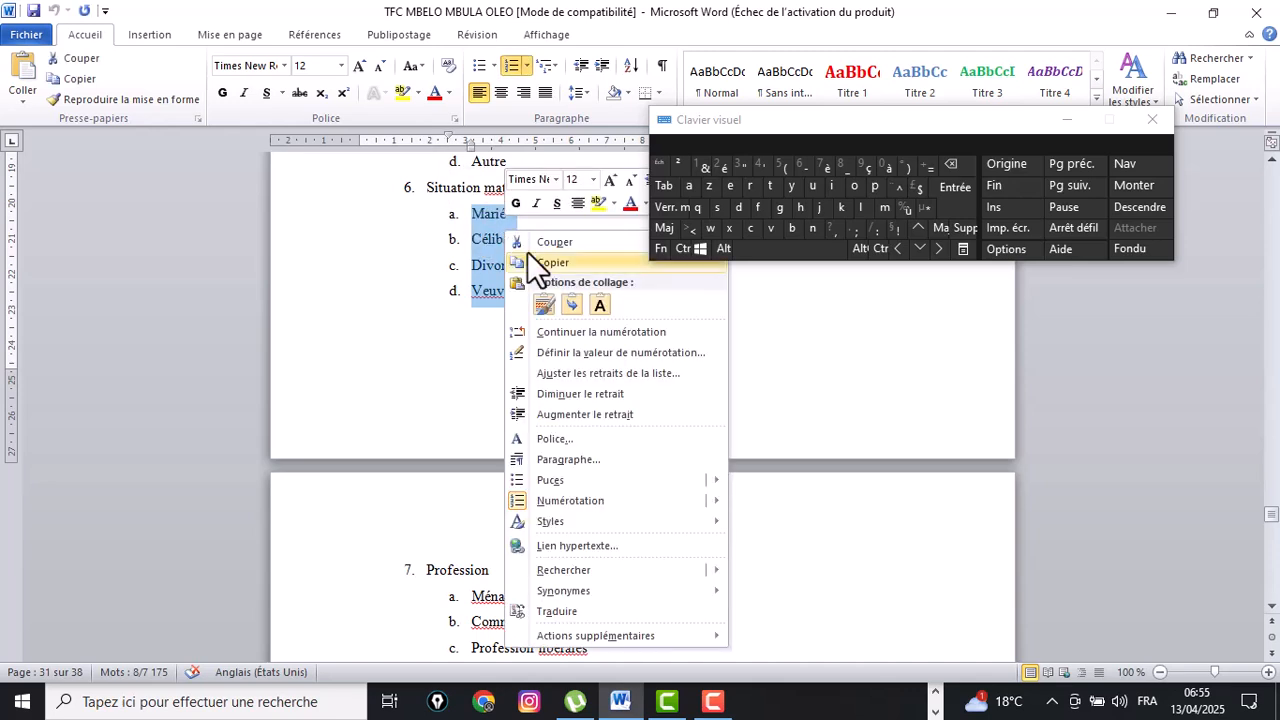
pyautogui.click(543, 266)
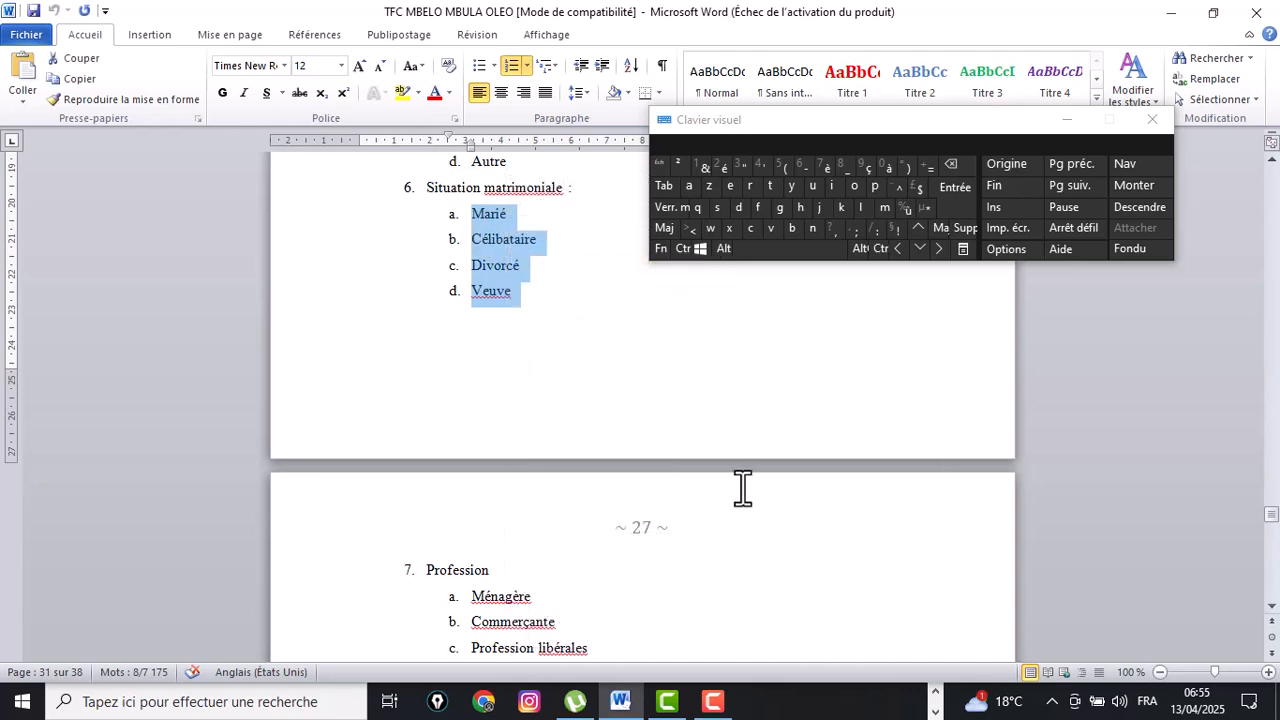
# Return to the KoboToolbox form and add "6. Situation matrimoniale" as a "Choix unique" question
pyautogui.click(935, 692)
pyautogui.click(558, 702)
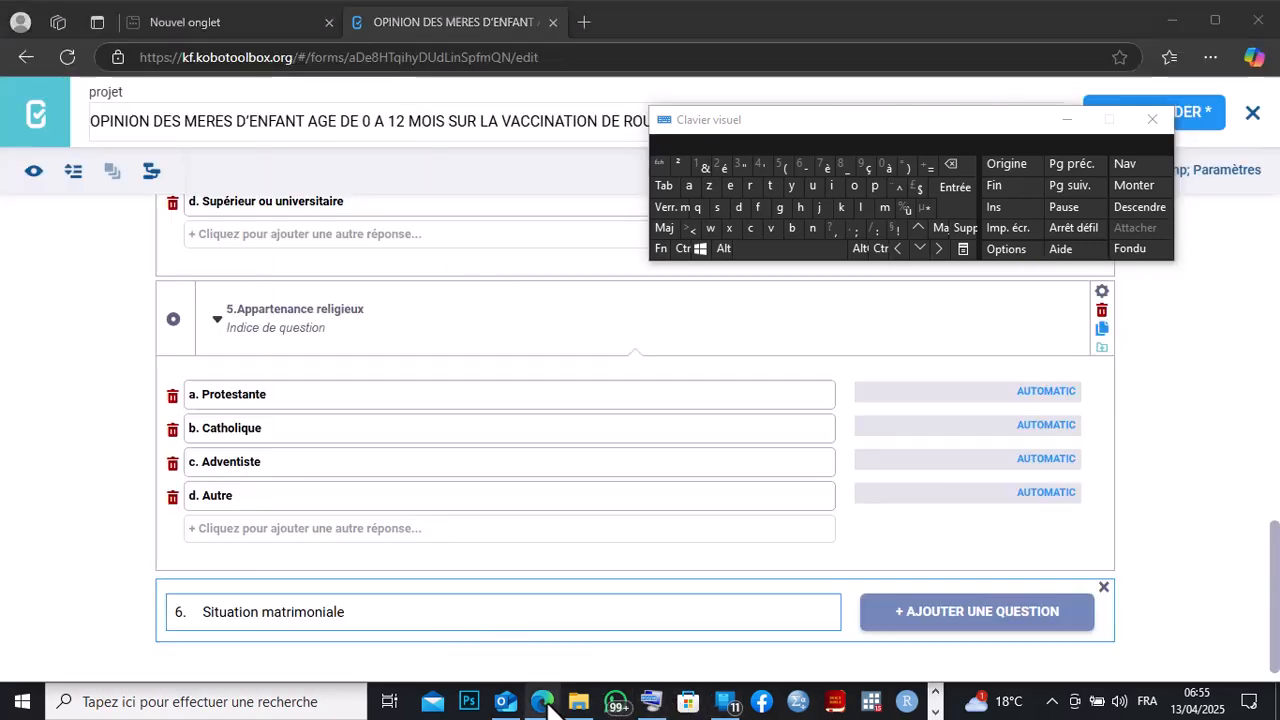
pyautogui.click(935, 620)
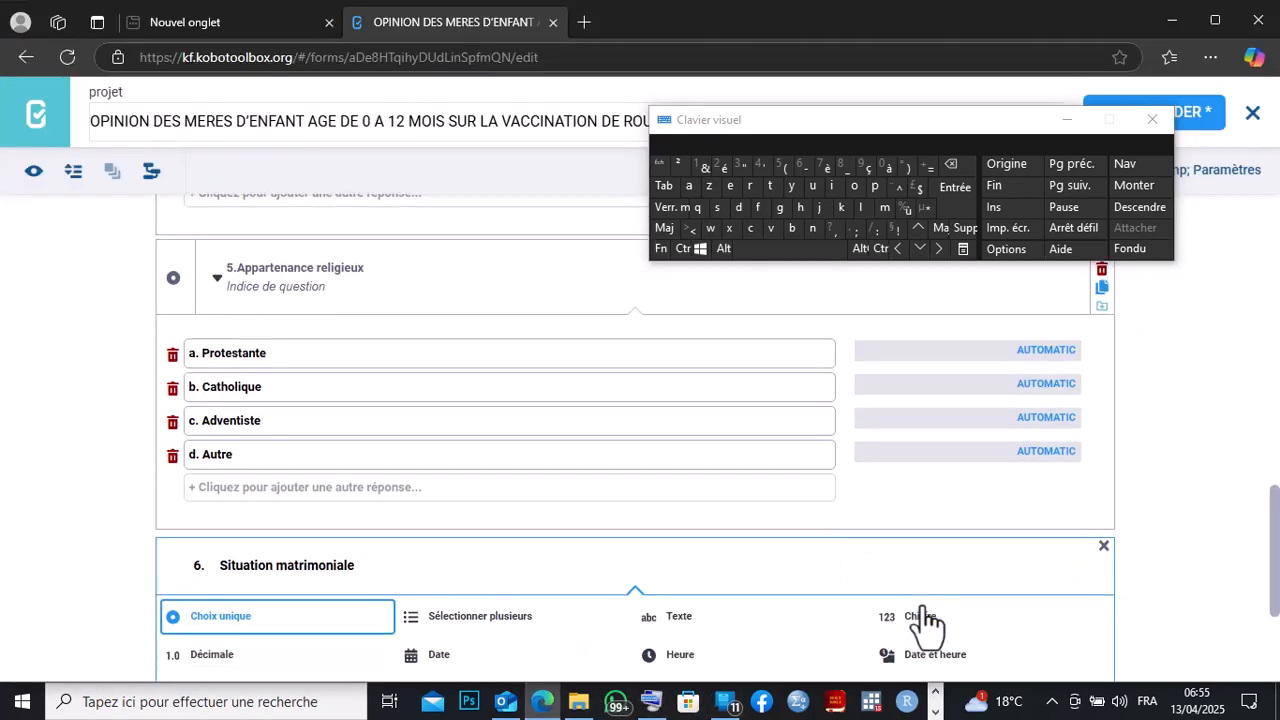
pyautogui.click(240, 469)
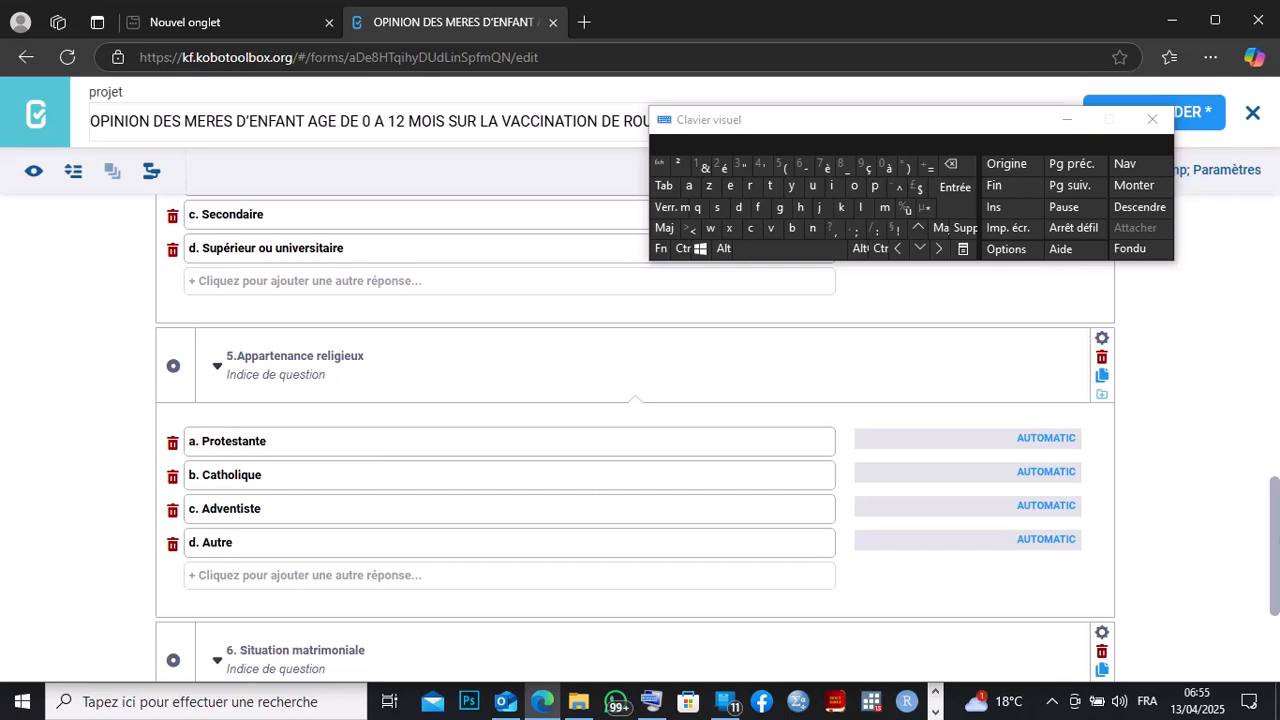
# Replace the first answer option of "6. Situation matrimoniale" with the copied list of four answers
pyautogui.moveTo(1275, 545); pyautogui.dragTo(1275, 655)
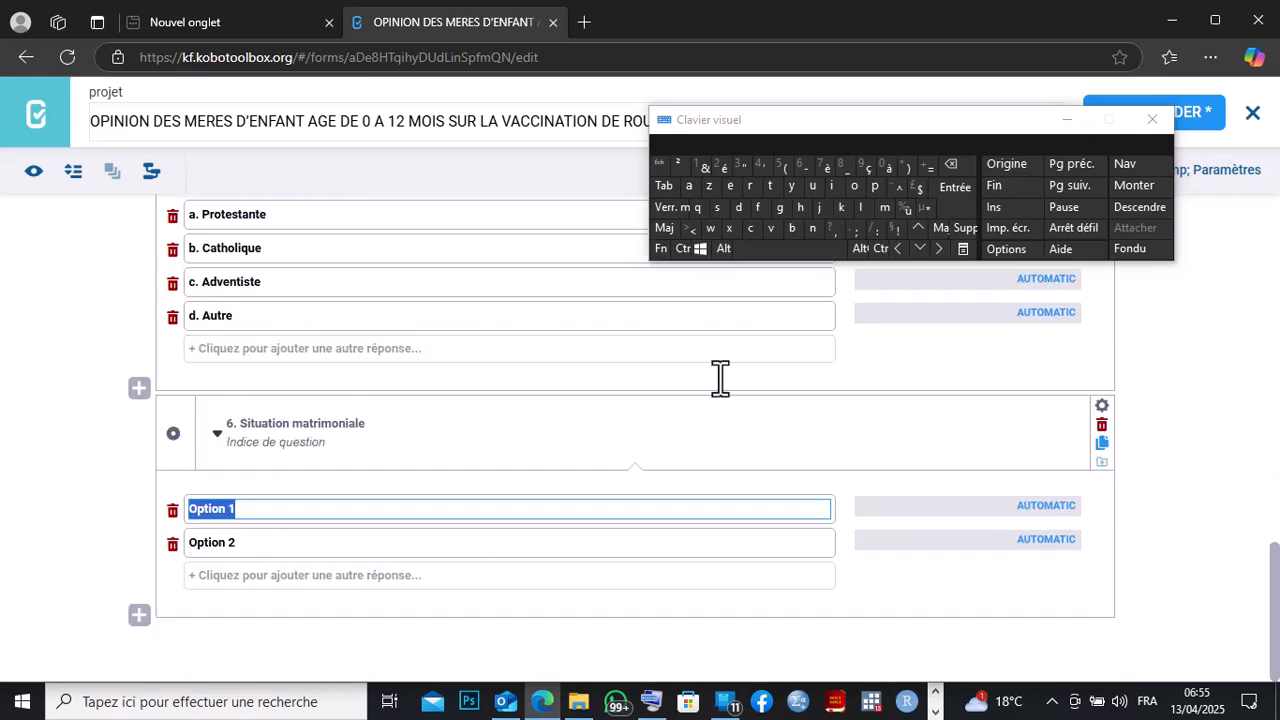
pyautogui.click(949, 166)
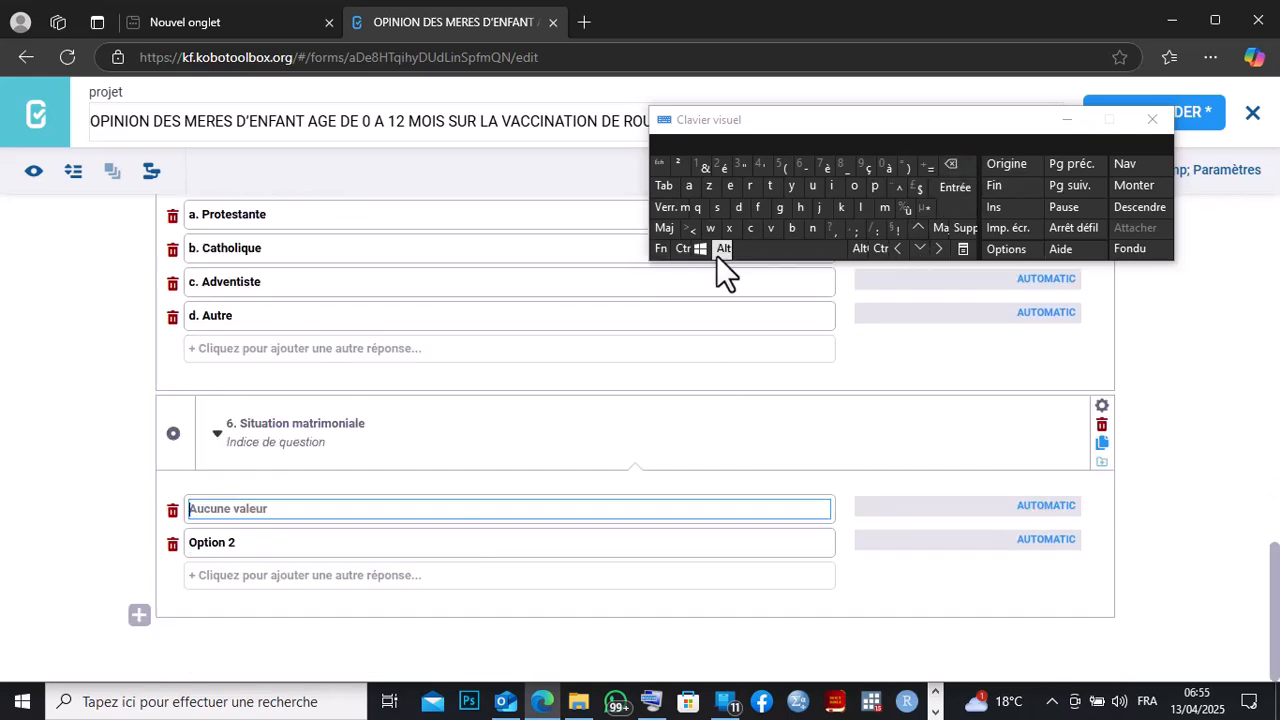
pyautogui.rightClick(200, 510)
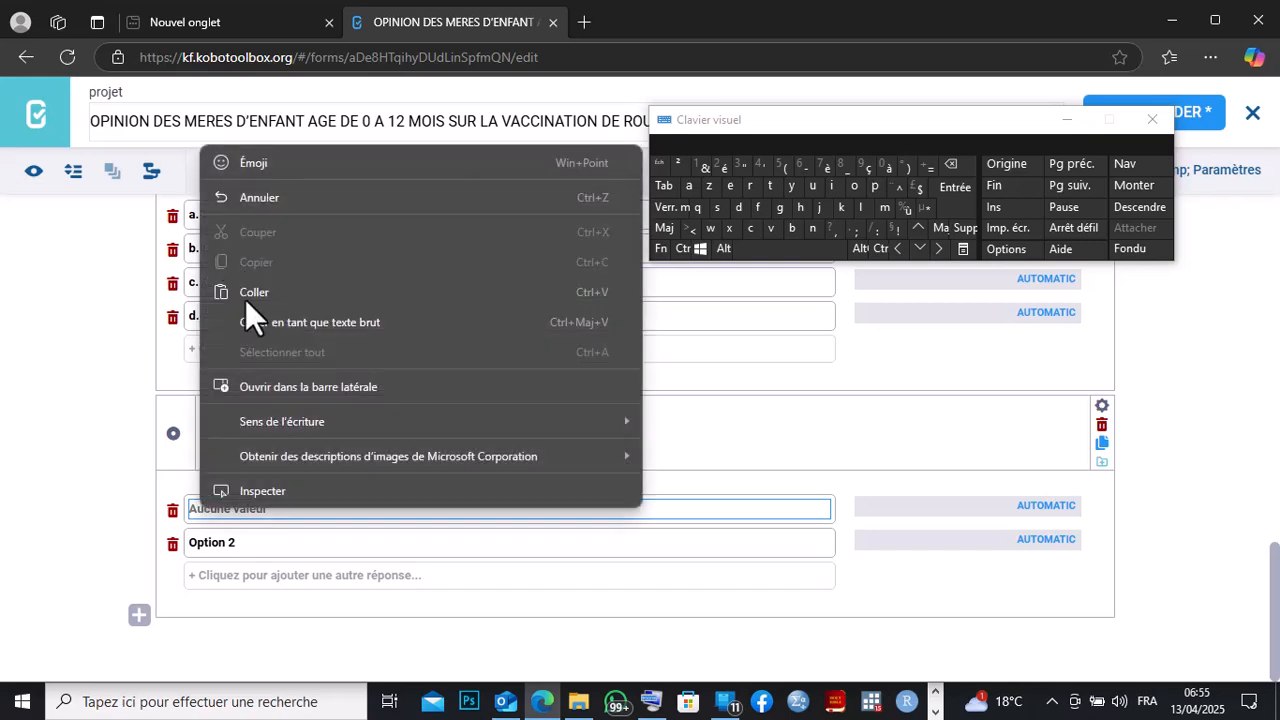
pyautogui.hotkey('ctrl', 'v')
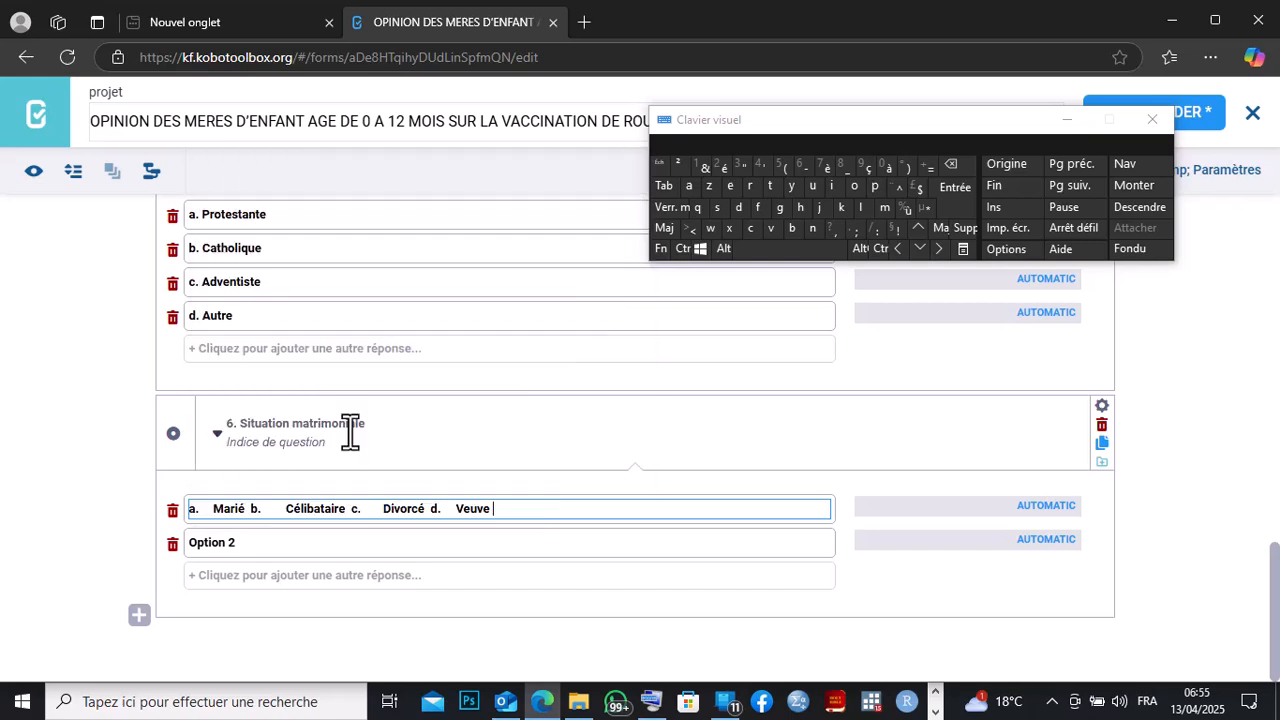
# Clear the second answer option of "6. Situation matrimoniale" and move "b. Célibataire" into it from the first option
pyautogui.click(240, 542)
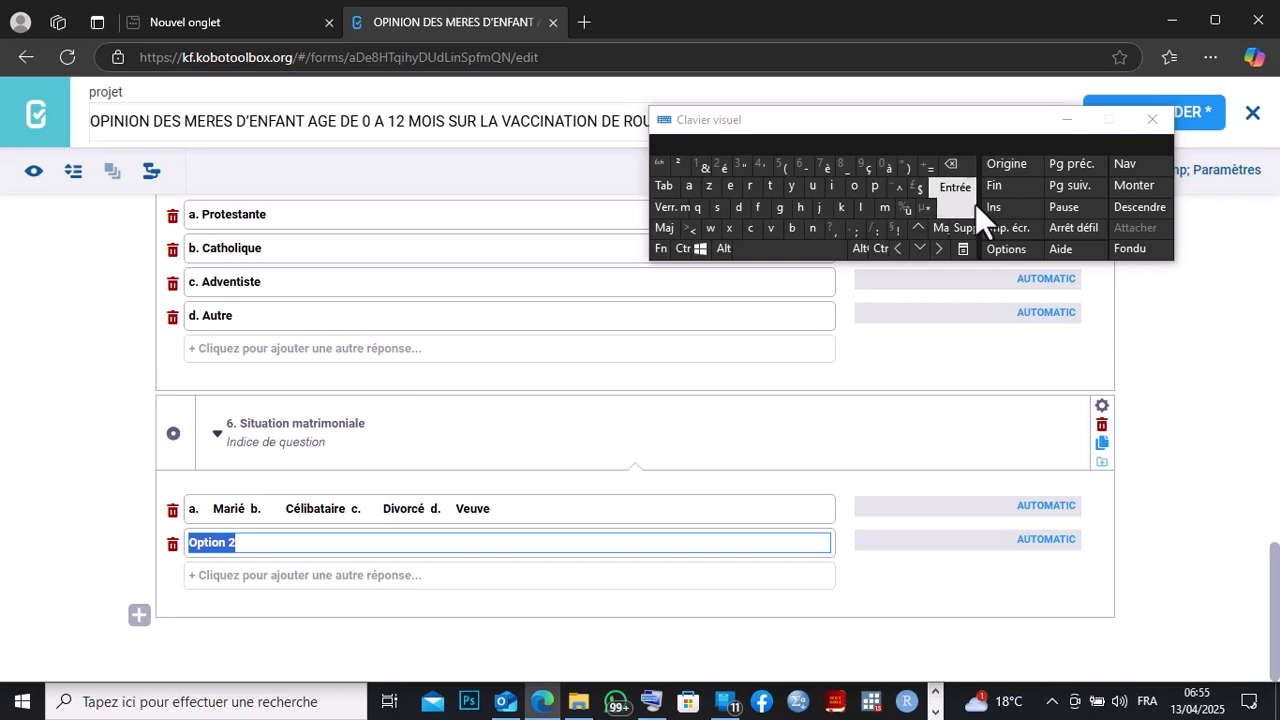
pyautogui.click(955, 163)
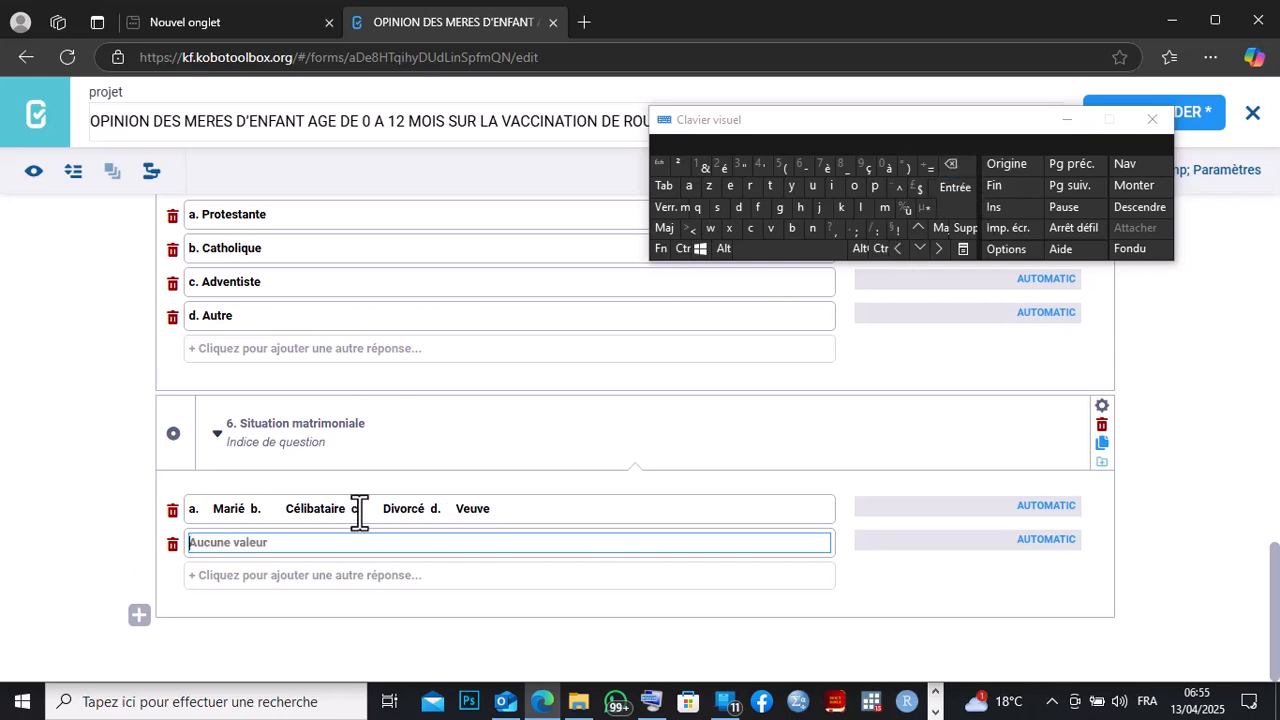
pyautogui.moveTo(347, 510); pyautogui.dragTo(261, 518)
pyautogui.hotkey('ctrl', 'c')
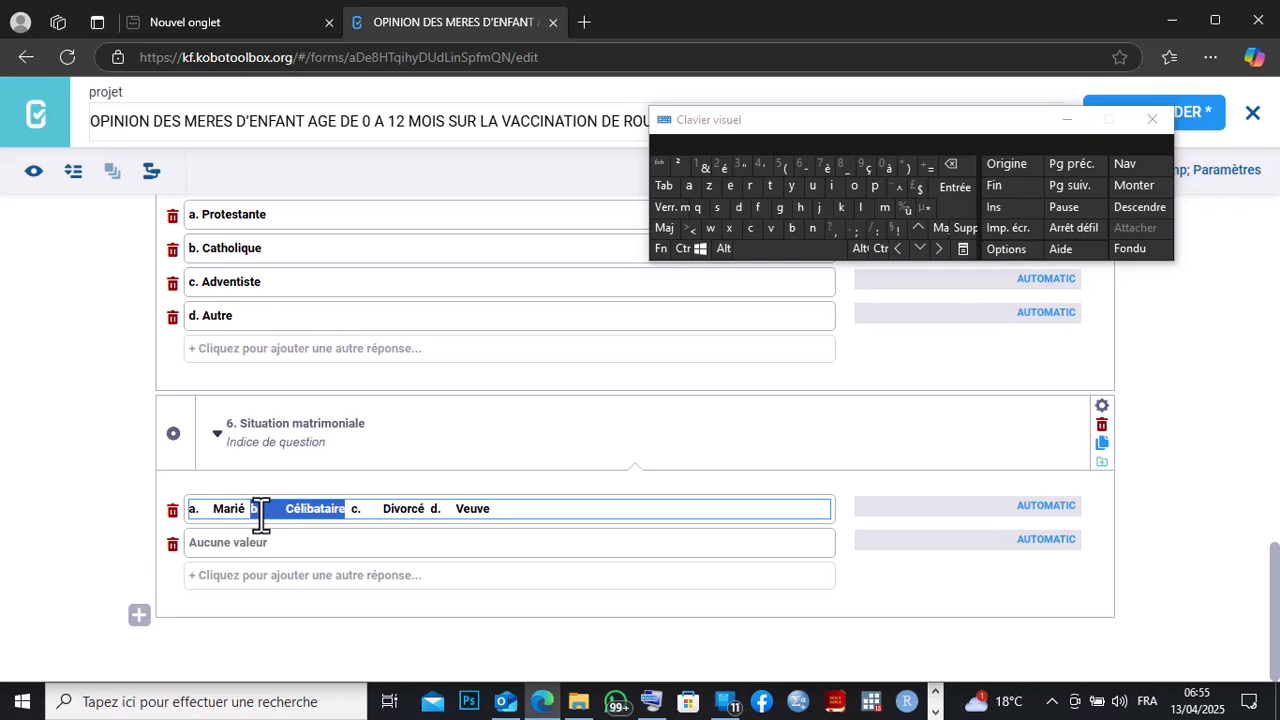
pyautogui.rightClick(261, 518)
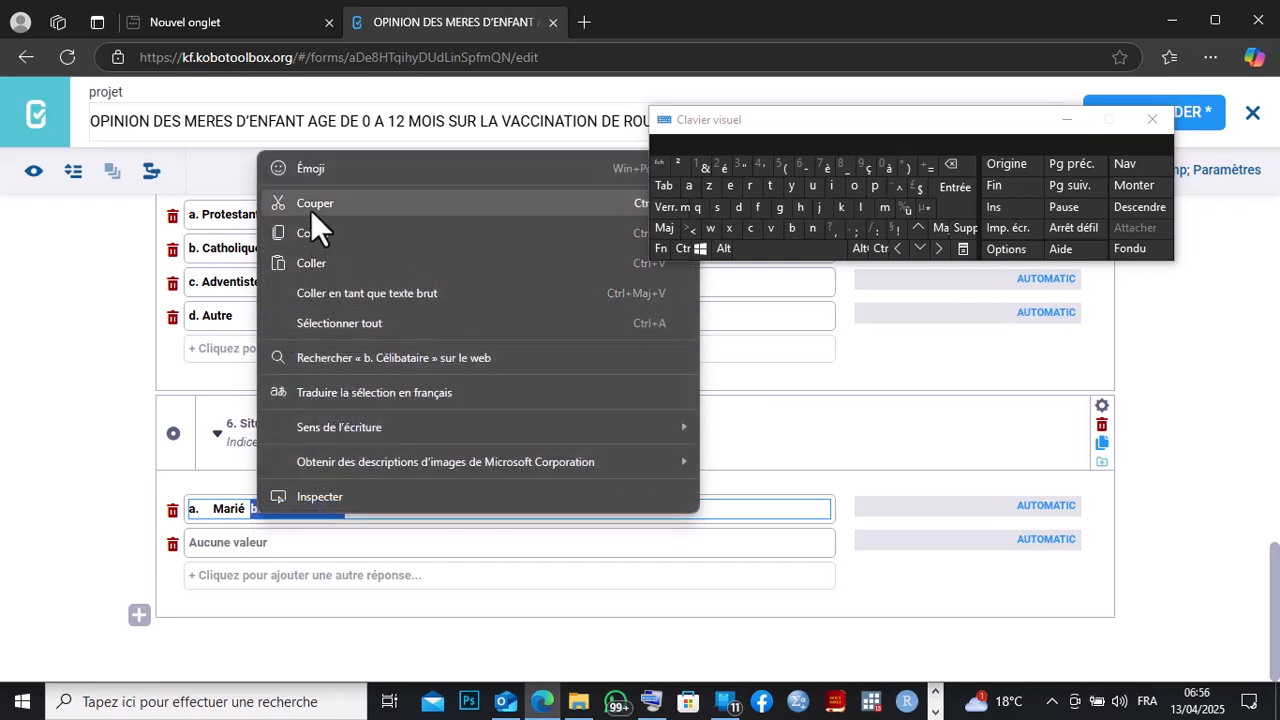
pyautogui.click(311, 210)
pyautogui.rightClick(192, 540)
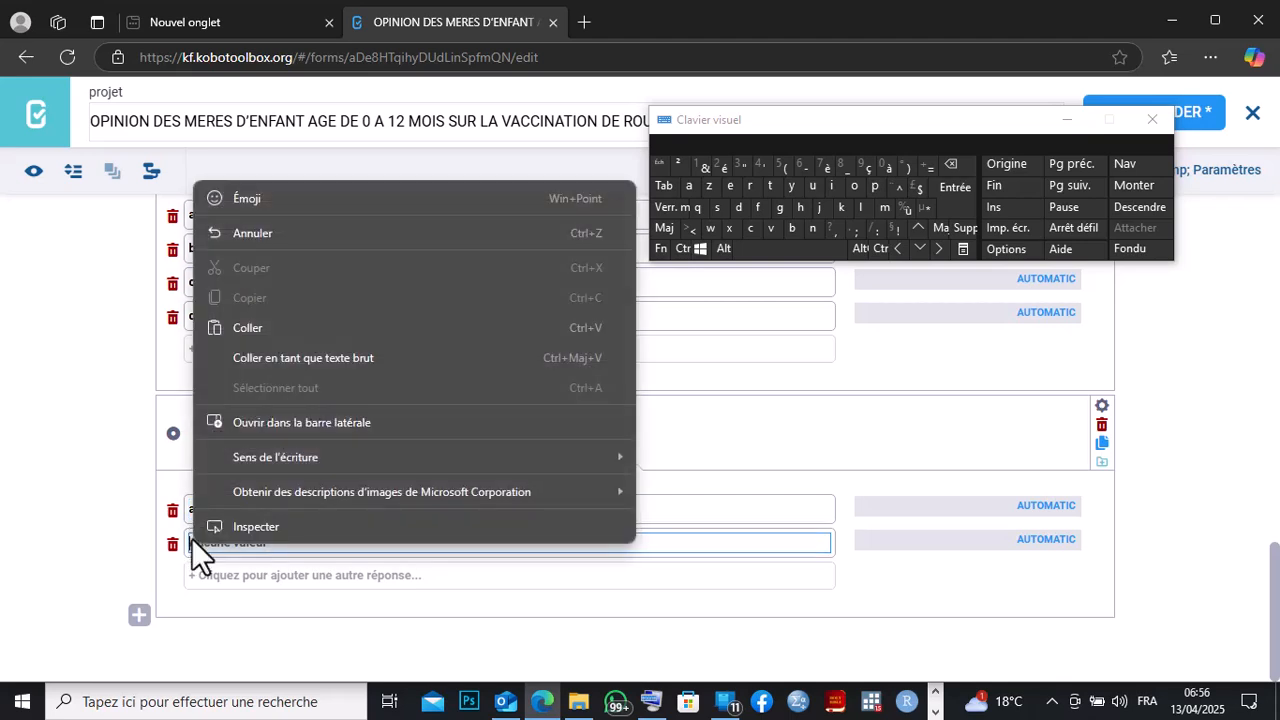
pyautogui.click(244, 330)
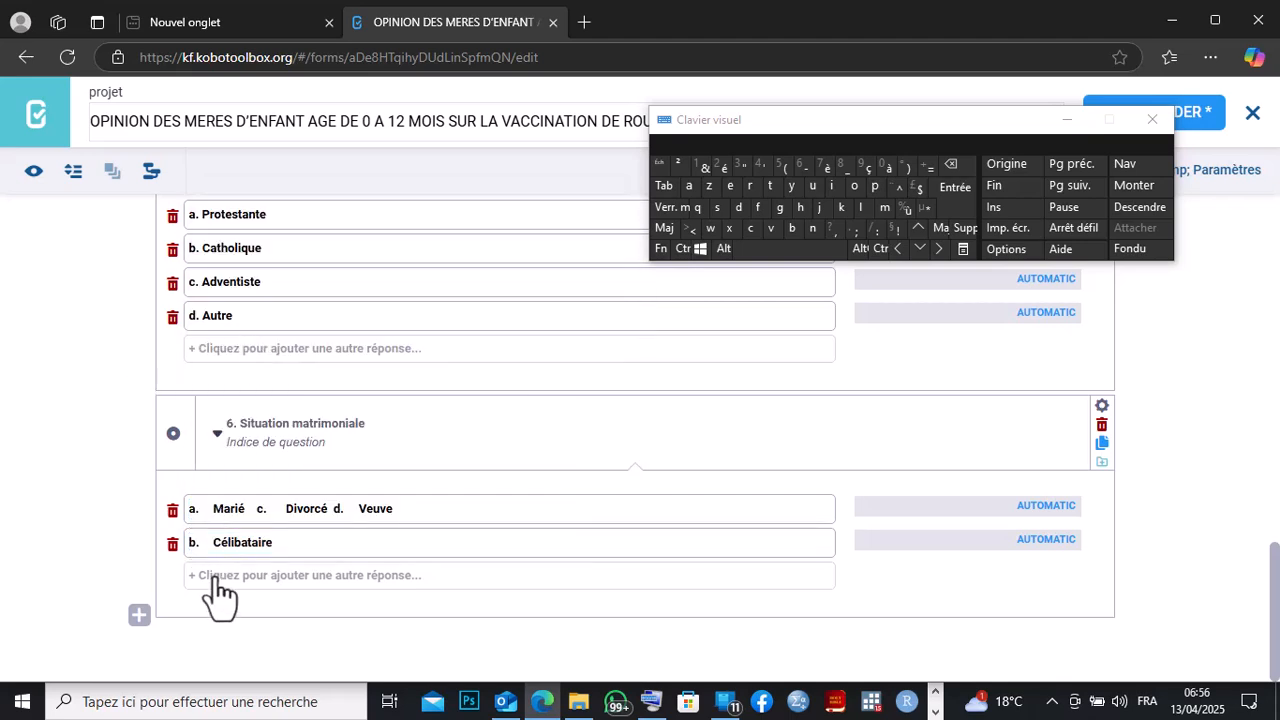
# Add a third answer option to "6. Situation matrimoniale" and move "c. Divorcé" into it from the first option
pyautogui.click(218, 583)
pyautogui.moveTo(325, 508); pyautogui.dragTo(264, 510)
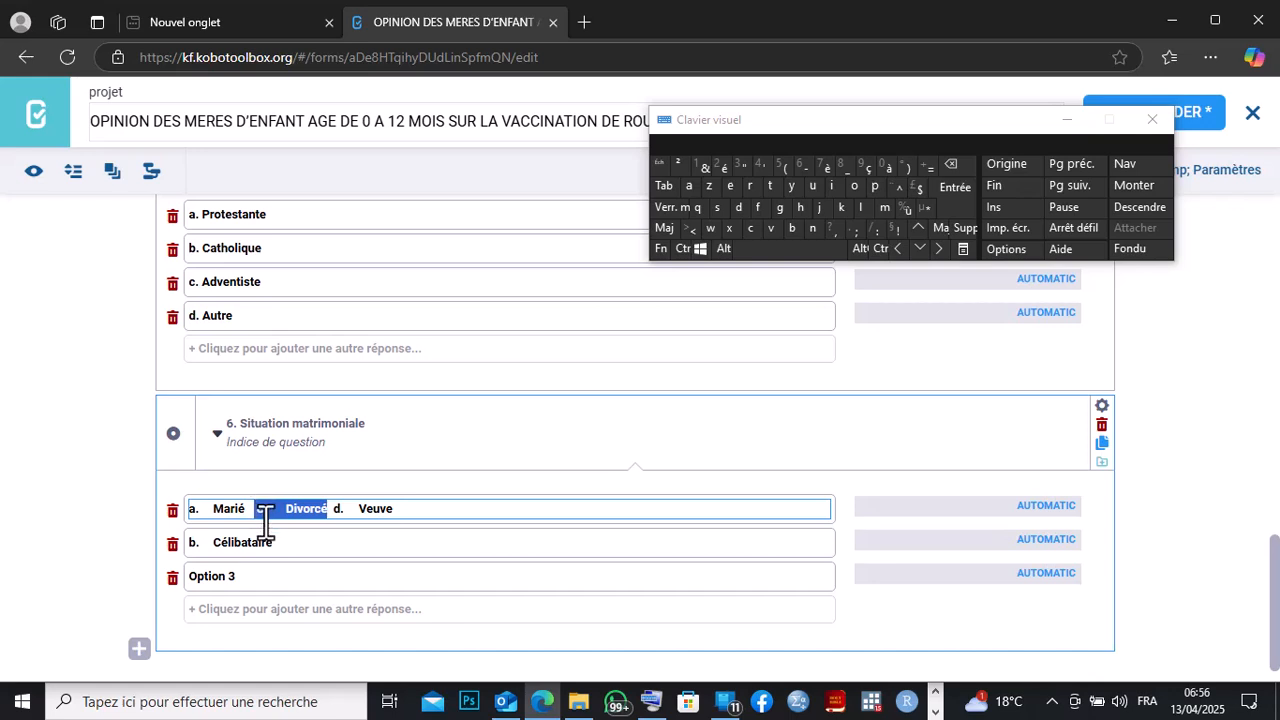
pyautogui.rightClick(281, 510)
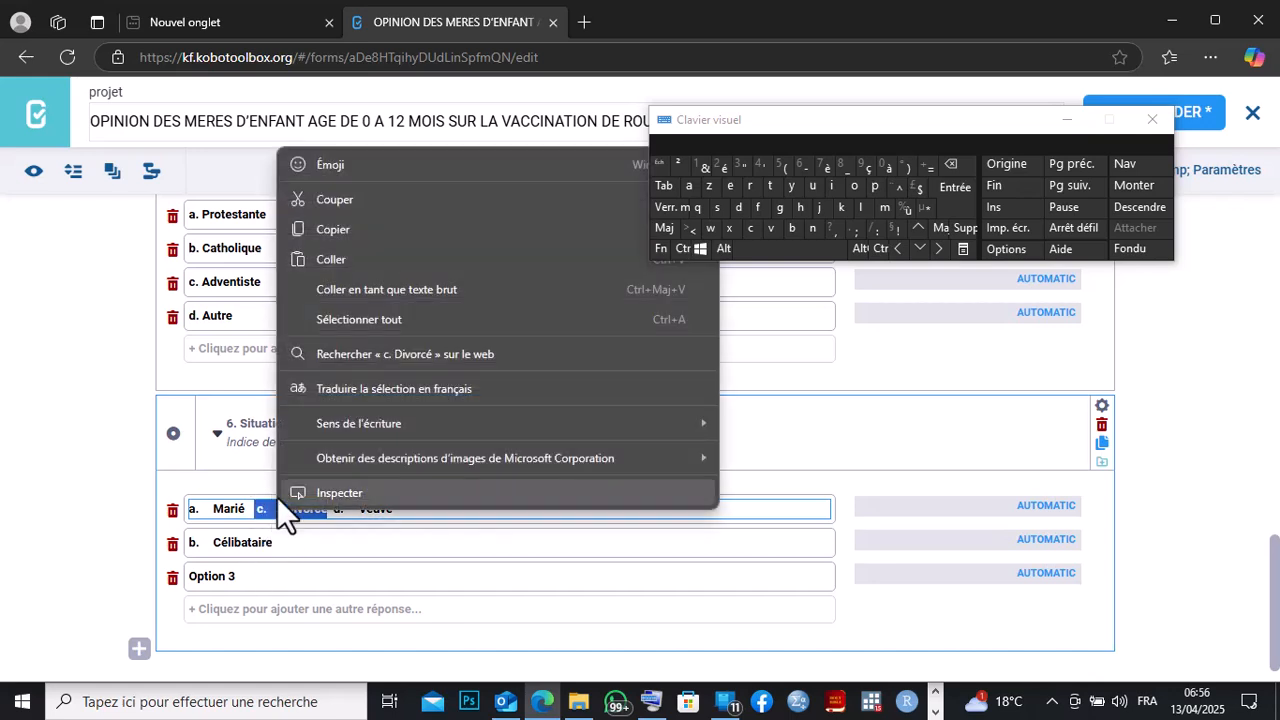
pyautogui.click(338, 205)
pyautogui.click(278, 574)
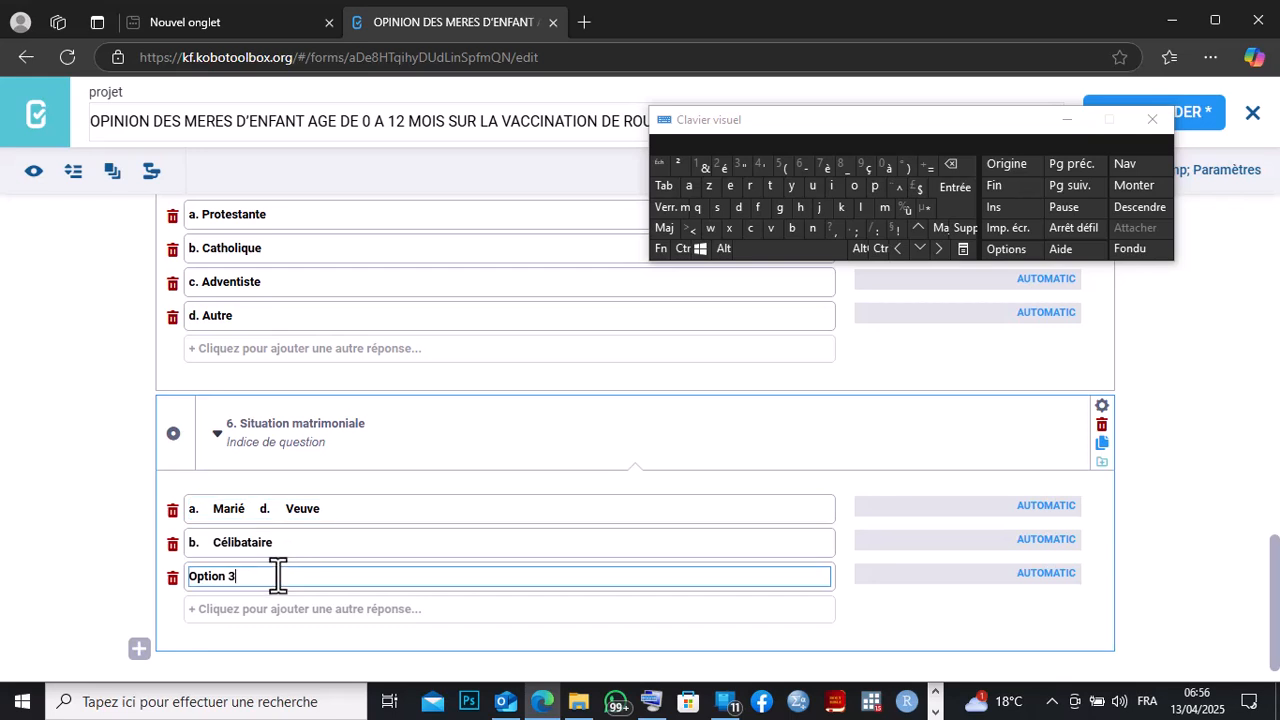
pyautogui.click(960, 165)
pyautogui.rightClick(214, 585)
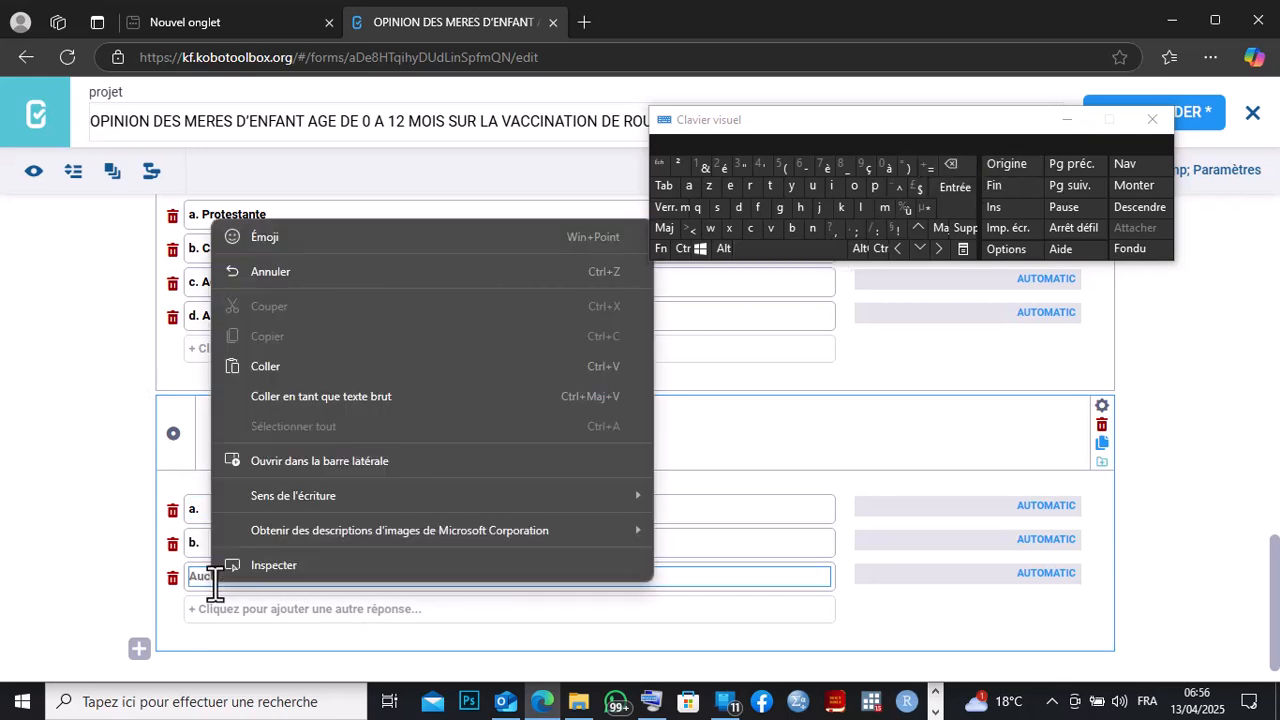
pyautogui.click(250, 364)
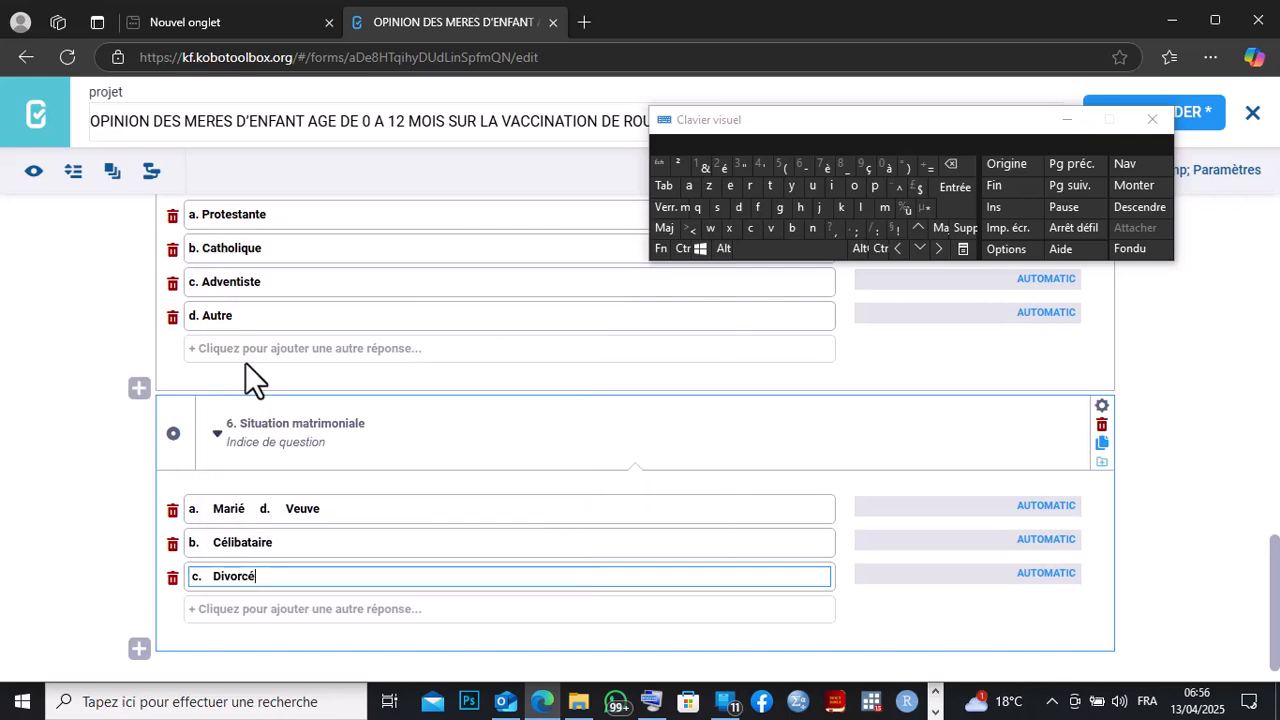
# Add a fourth answer option to "6. Situation matrimoniale" and move "d. Veuve" into it from the first option
pyautogui.click(222, 612)
pyautogui.moveTo(325, 510); pyautogui.dragTo(256, 510)
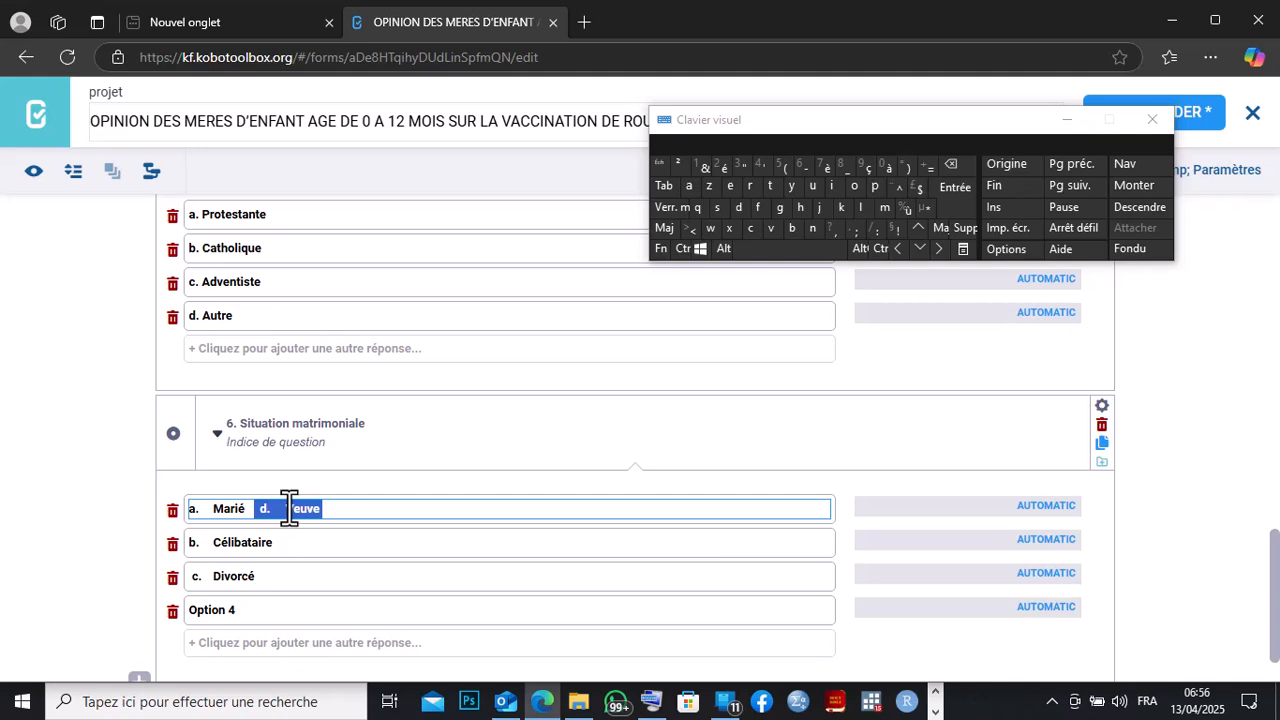
pyautogui.rightClick(287, 510)
pyautogui.click(335, 197)
pyautogui.click(223, 608)
pyautogui.moveTo(235, 609); pyautogui.dragTo(188, 609)
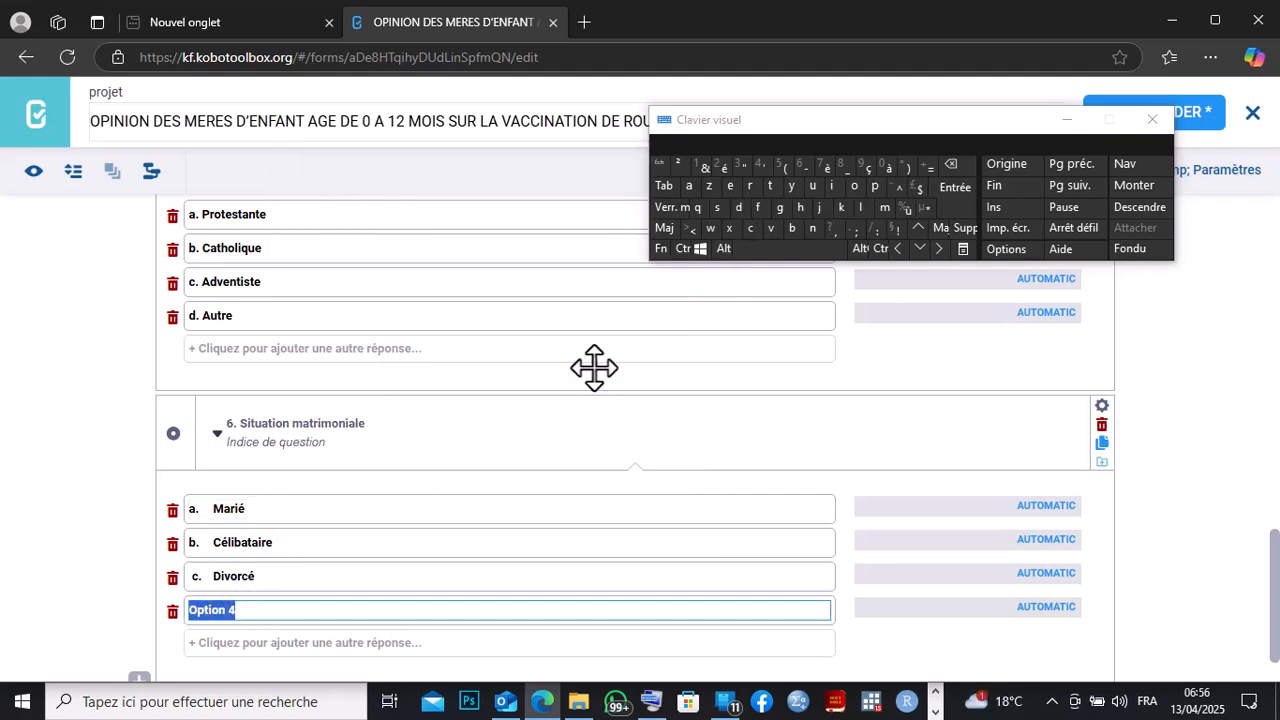
pyautogui.click(960, 161)
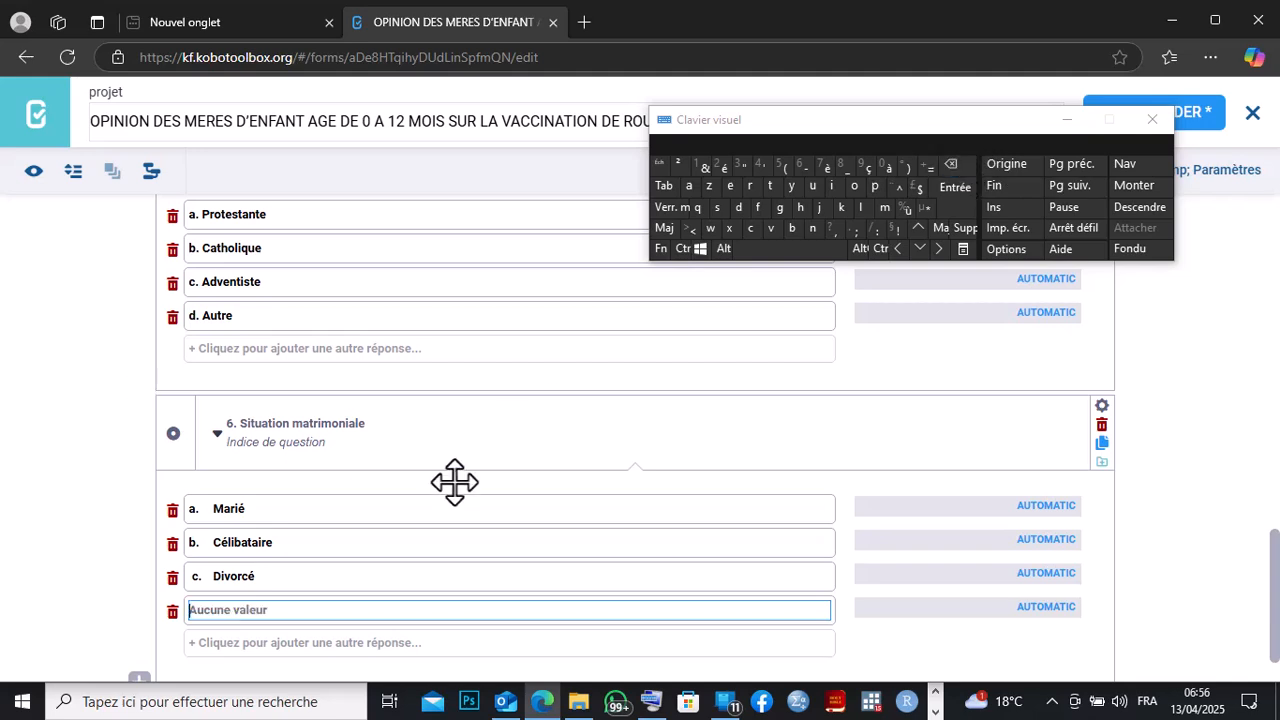
pyautogui.rightClick(197, 609)
pyautogui.click(247, 421)
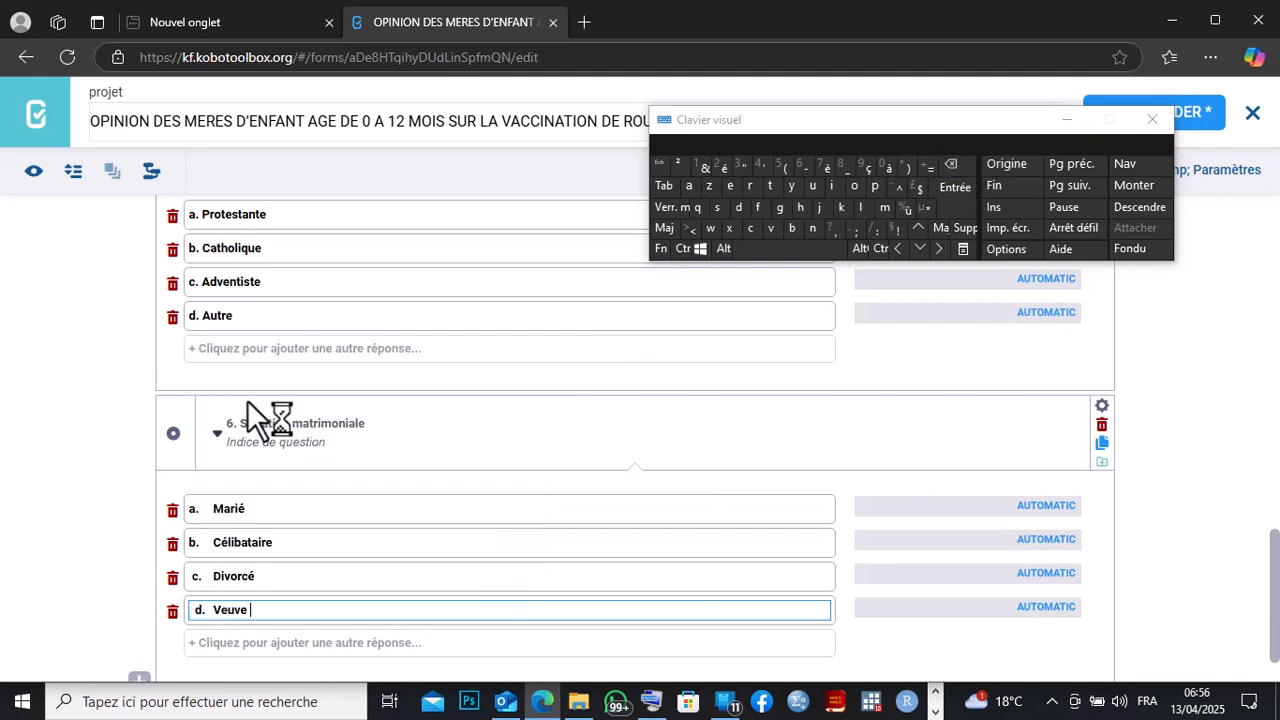
# Switch to the Word questionnaire and copy the item 7 heading "Profession"
pyautogui.click(936, 712)
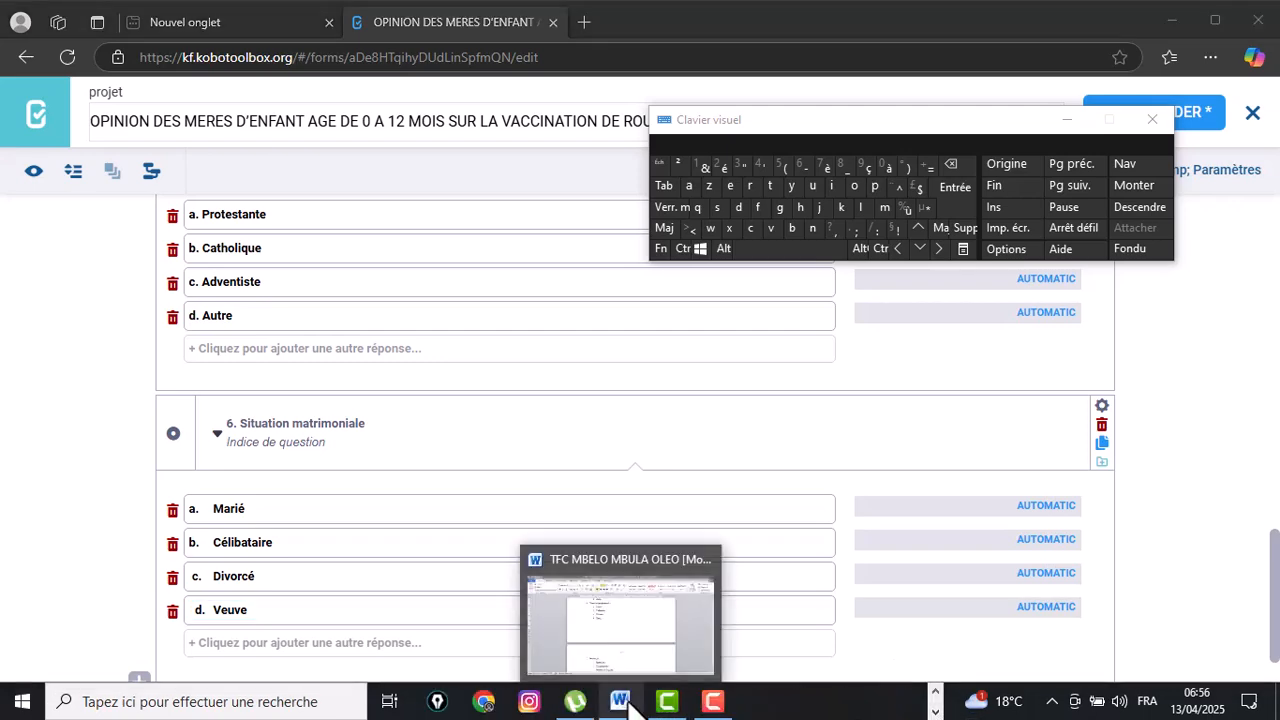
pyautogui.click(626, 703)
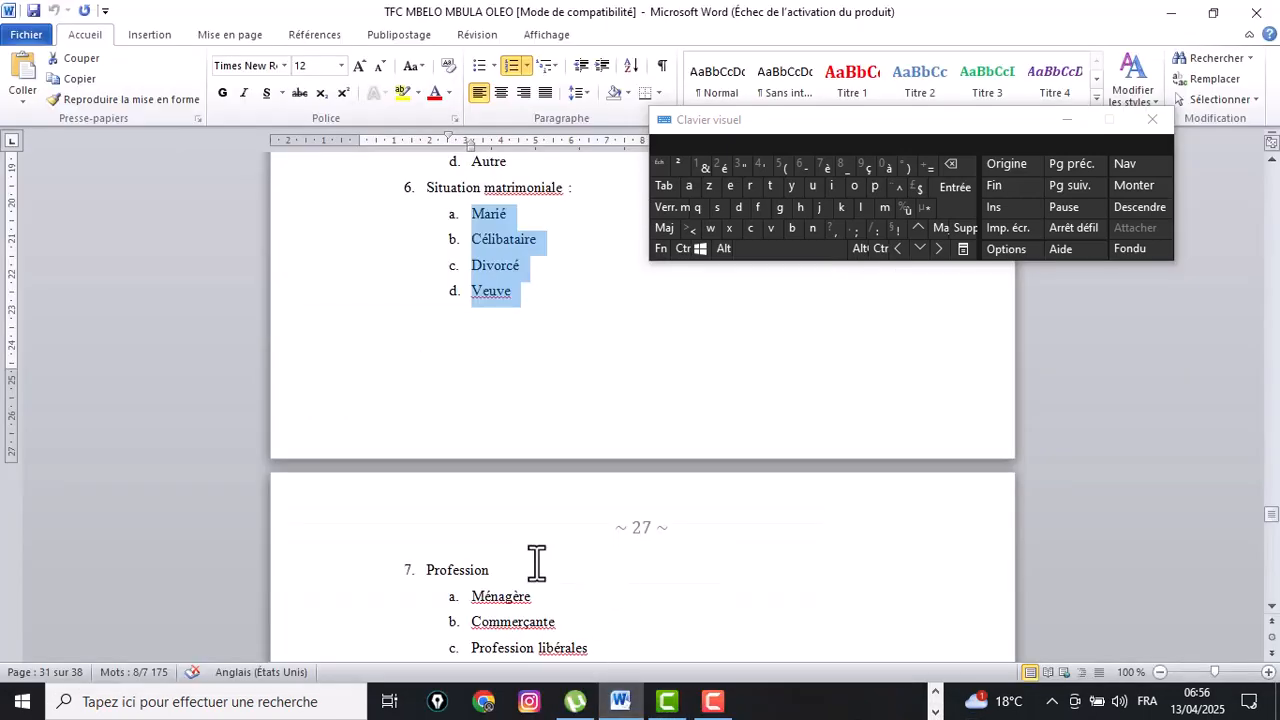
pyautogui.moveTo(492, 571); pyautogui.dragTo(396, 575)
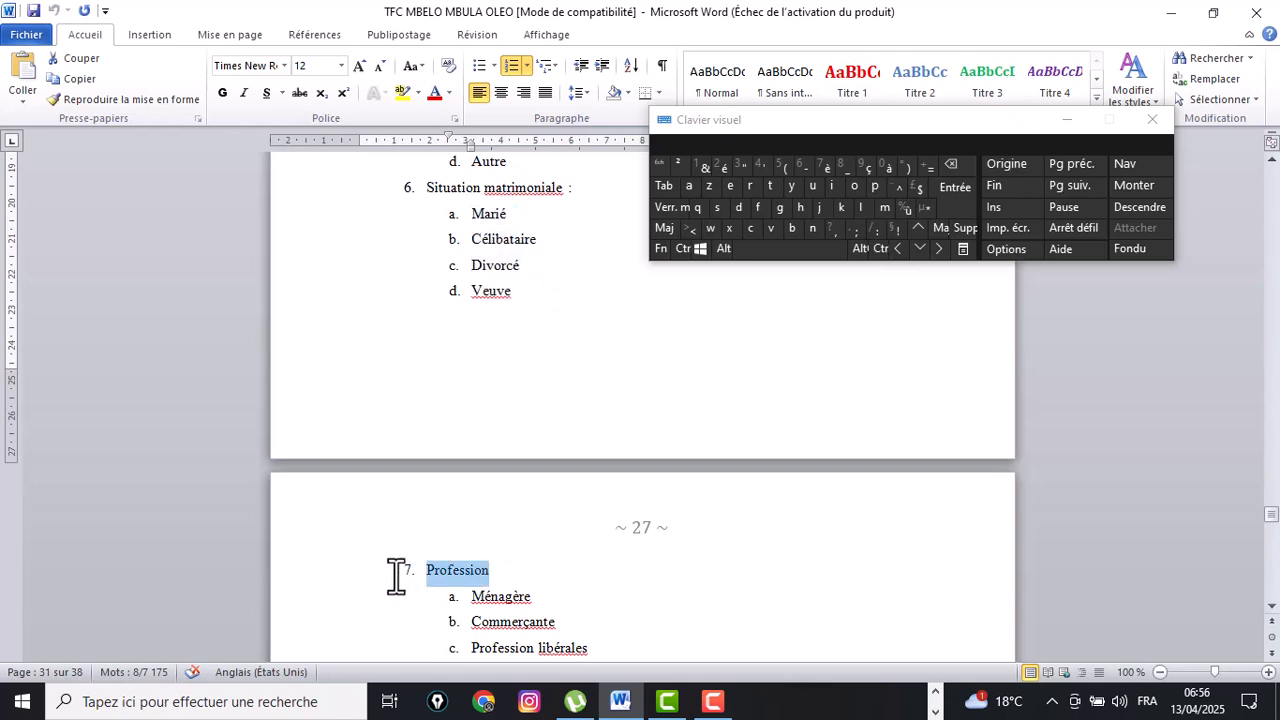
pyautogui.rightClick(452, 576)
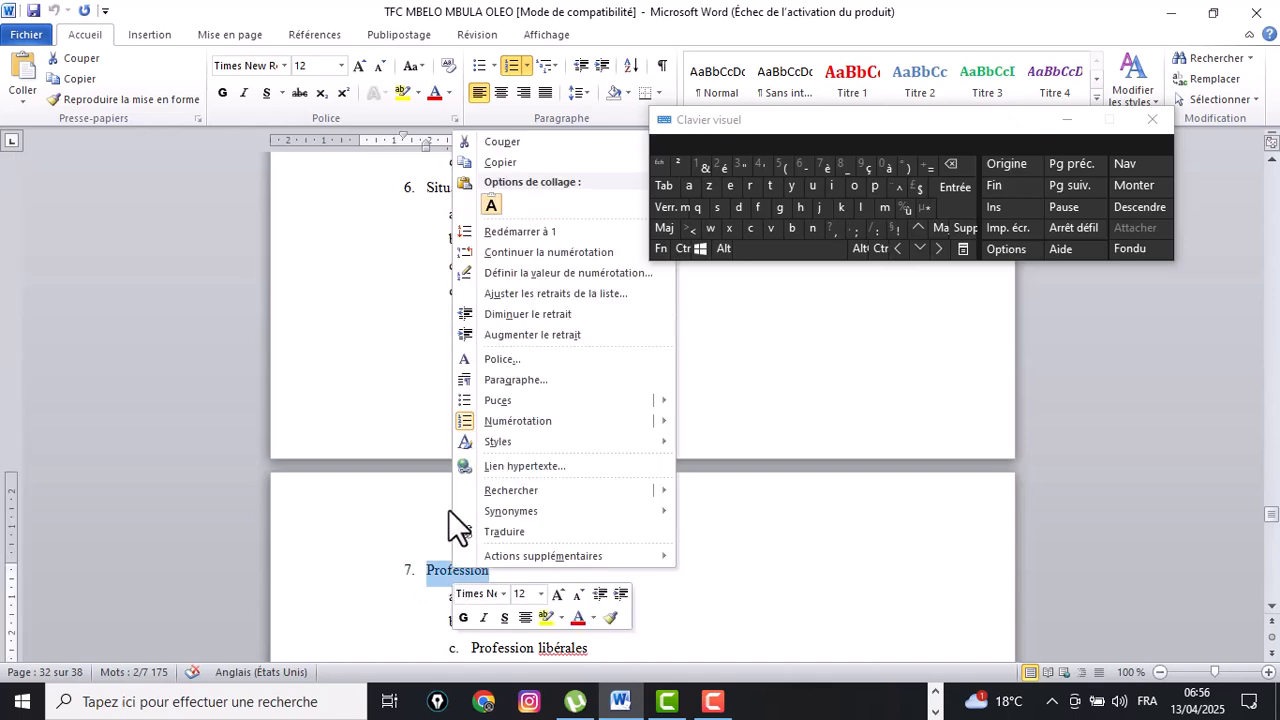
pyautogui.click(495, 161)
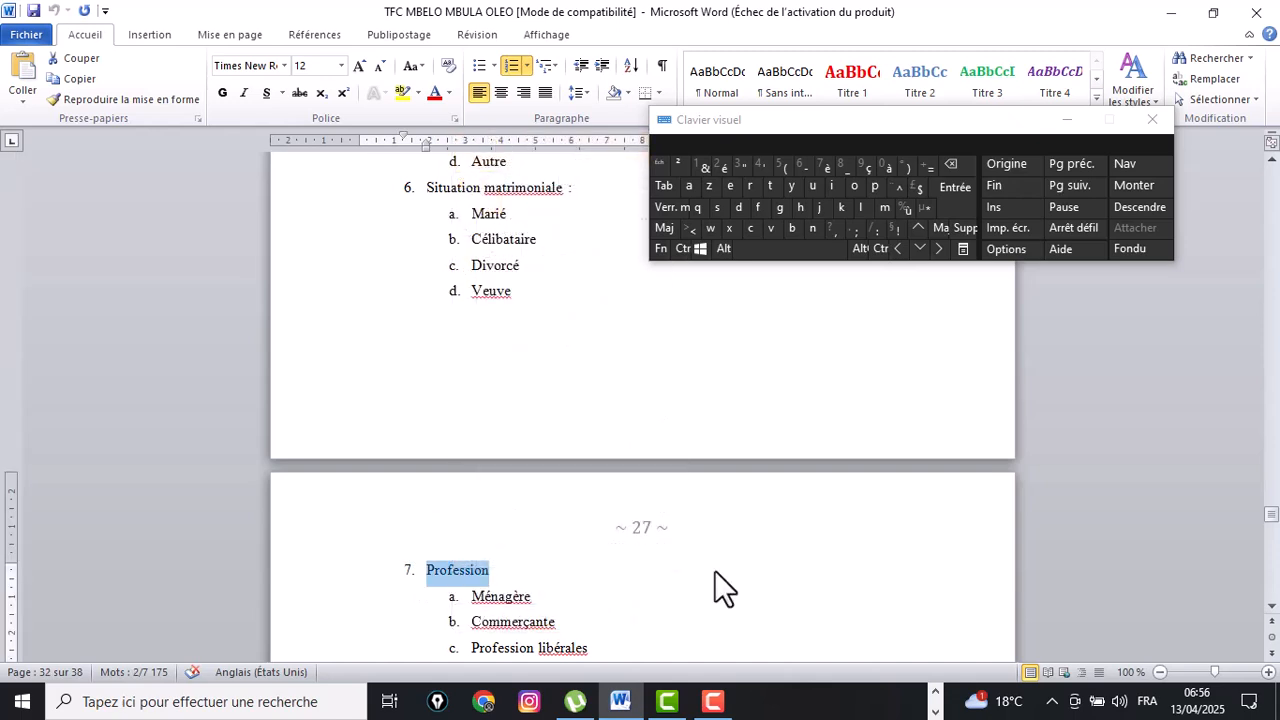
# Return to the KoboToolbox form and start a new question below item 6 with the copied text "7. Profession"
pyautogui.click(935, 711)
pyautogui.click(543, 705)
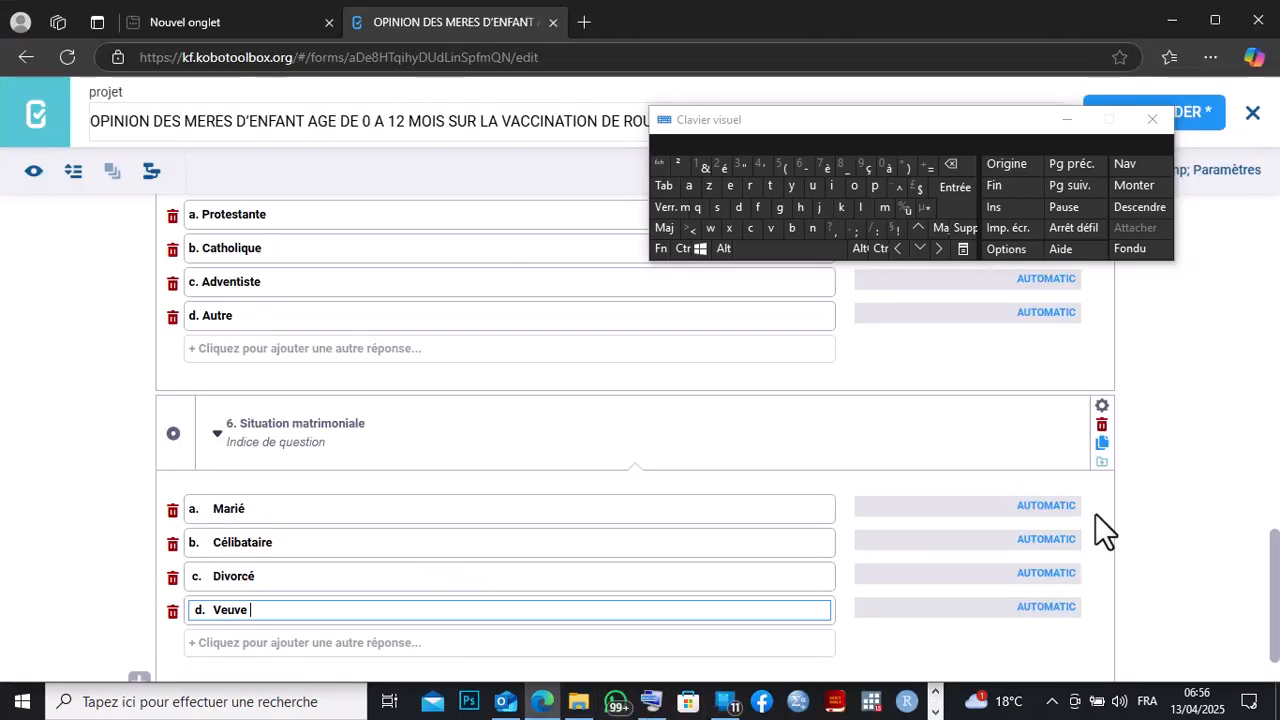
pyautogui.scroll(-1, 549, 614)
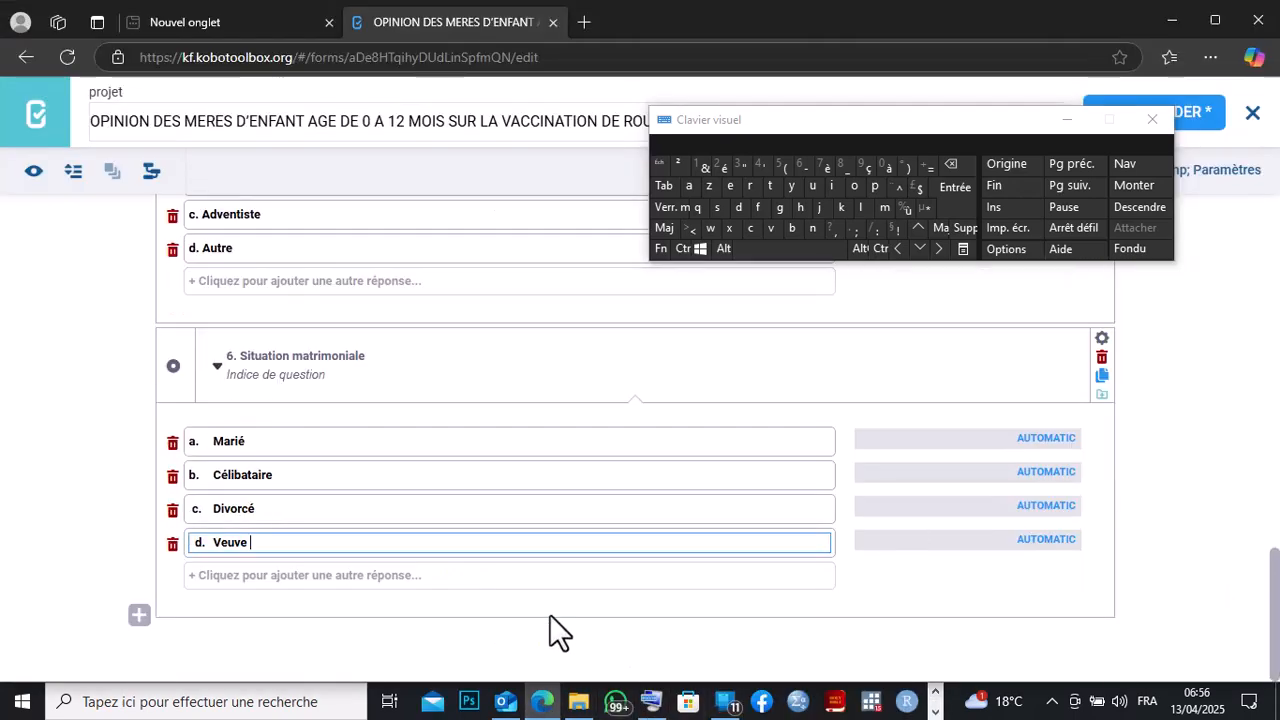
pyautogui.click(140, 616)
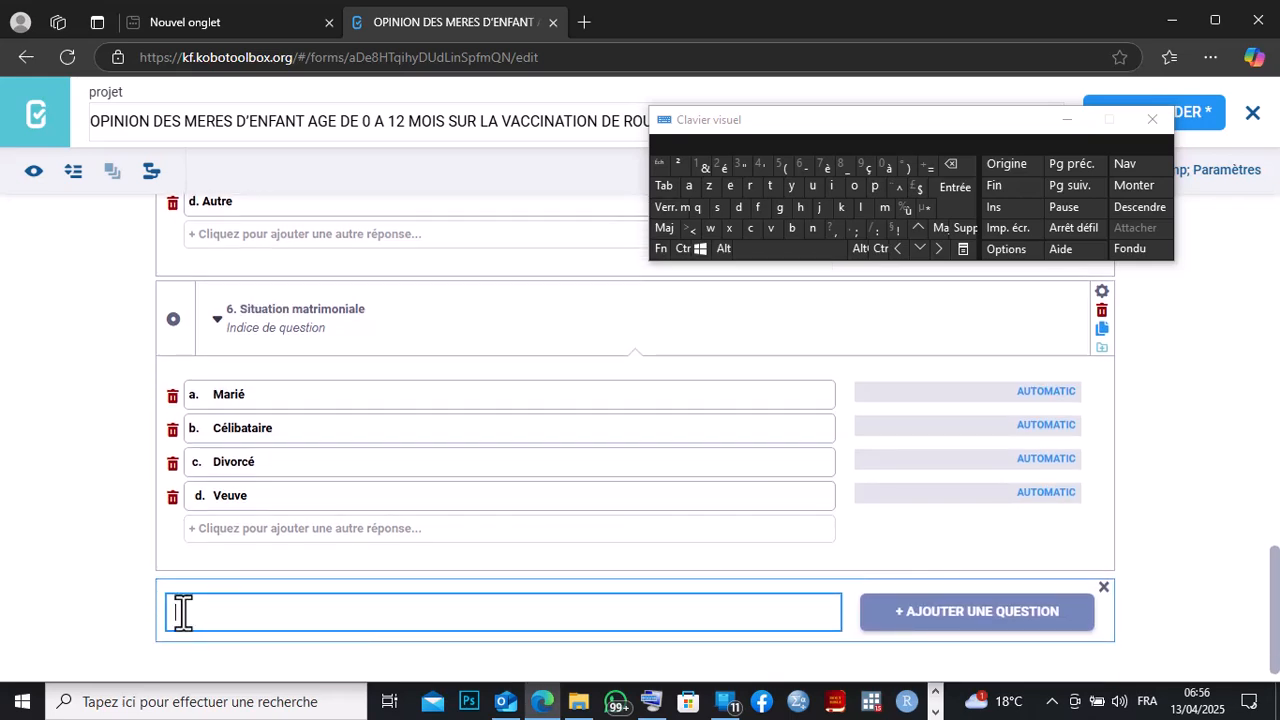
pyautogui.rightClick(181, 612)
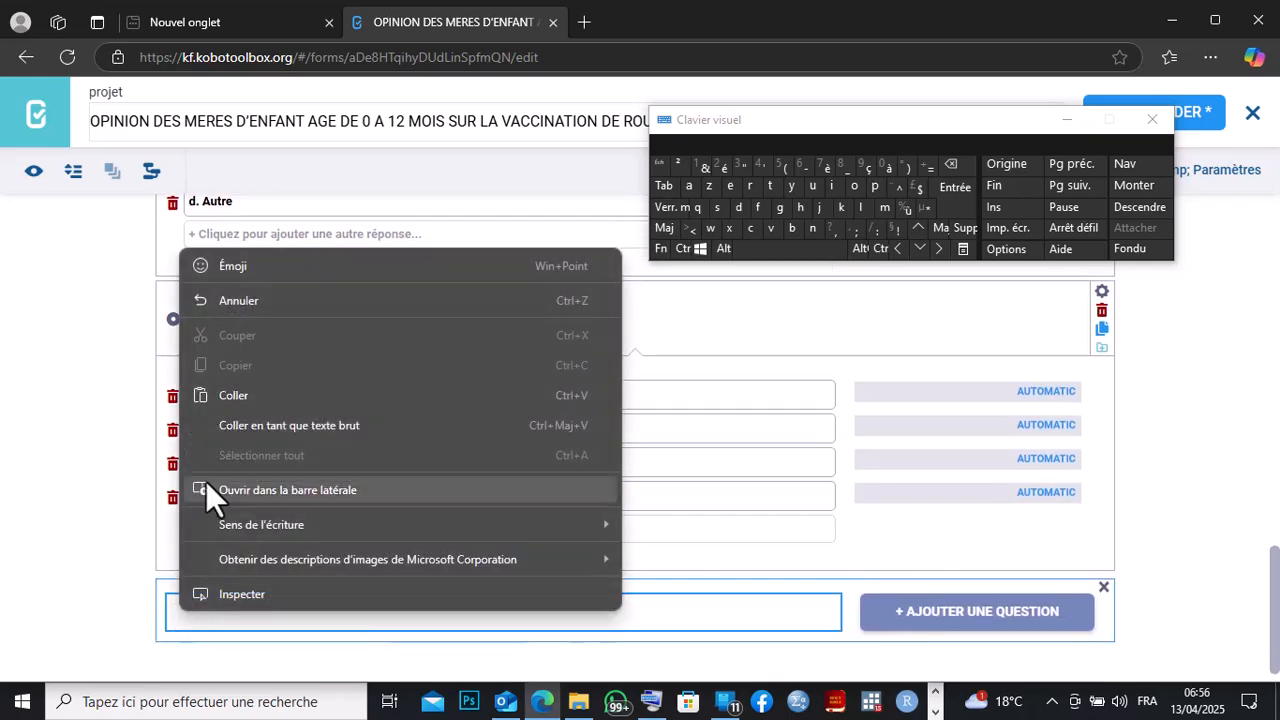
pyautogui.click(228, 392)
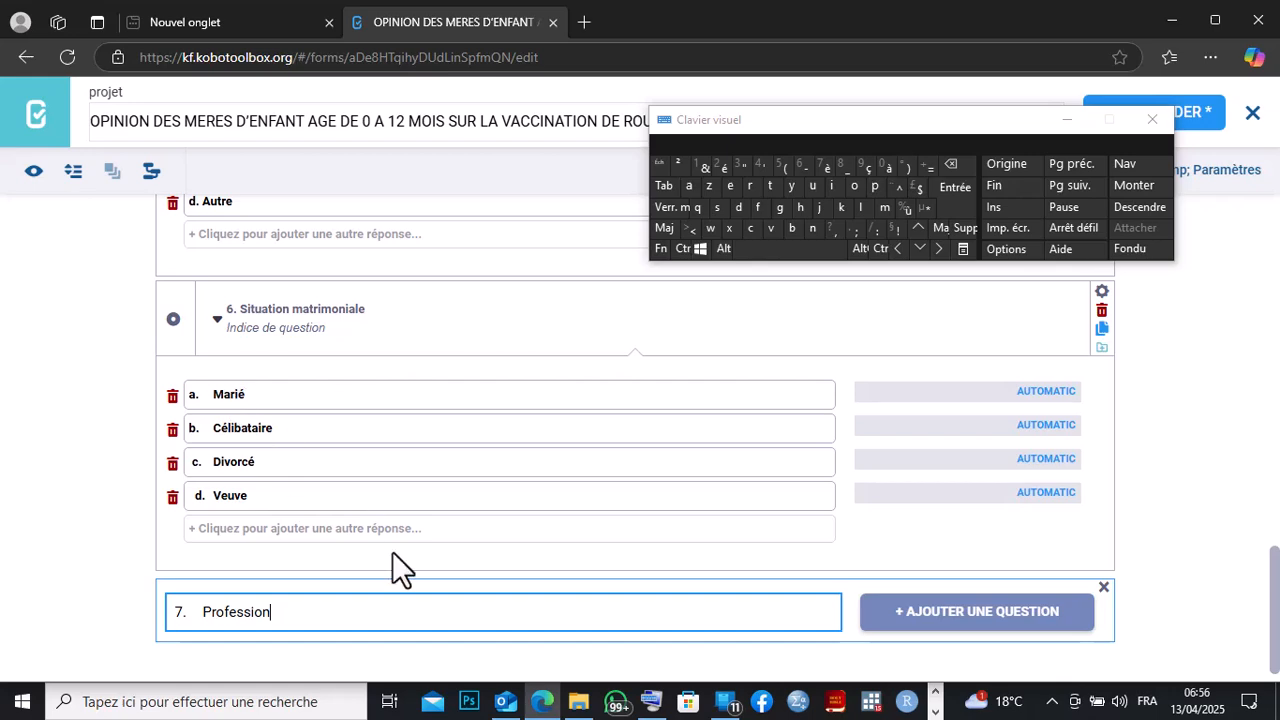
# Switch to the Word questionnaire and copy all four item 7 answers, from "Ménagère" to "Fonctionnaire"
pyautogui.click(935, 711)
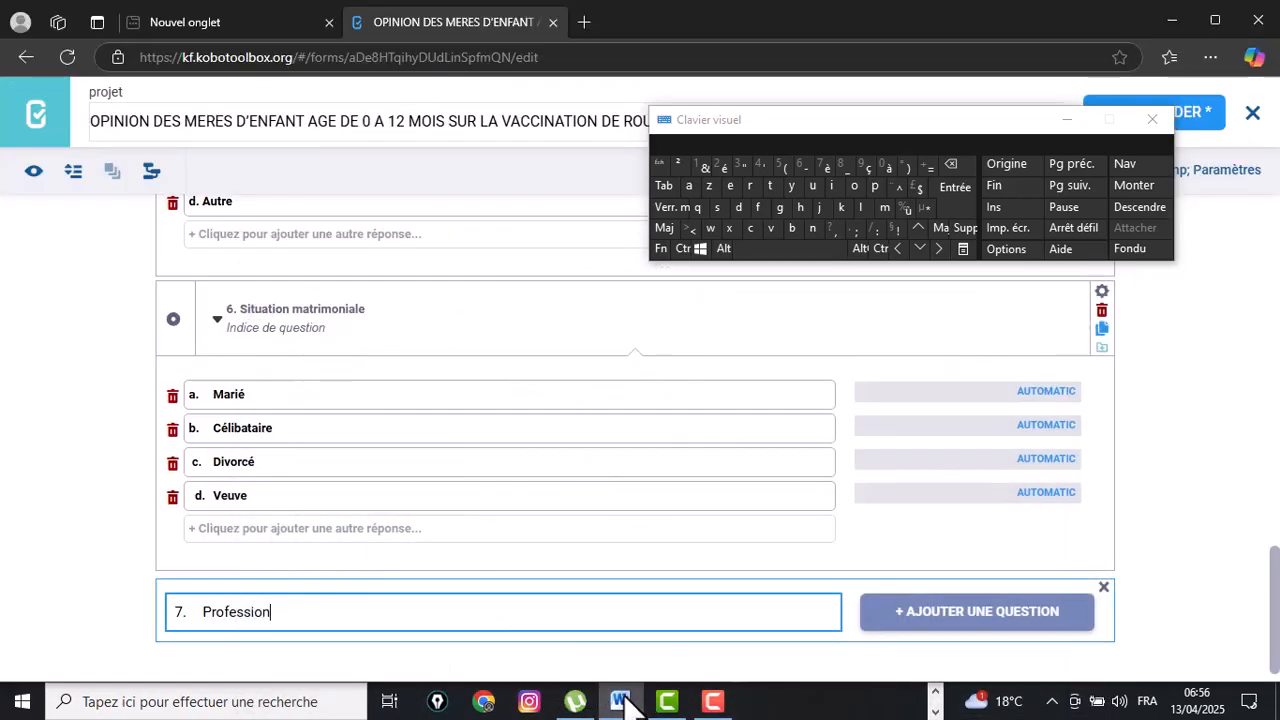
pyautogui.click(620, 701)
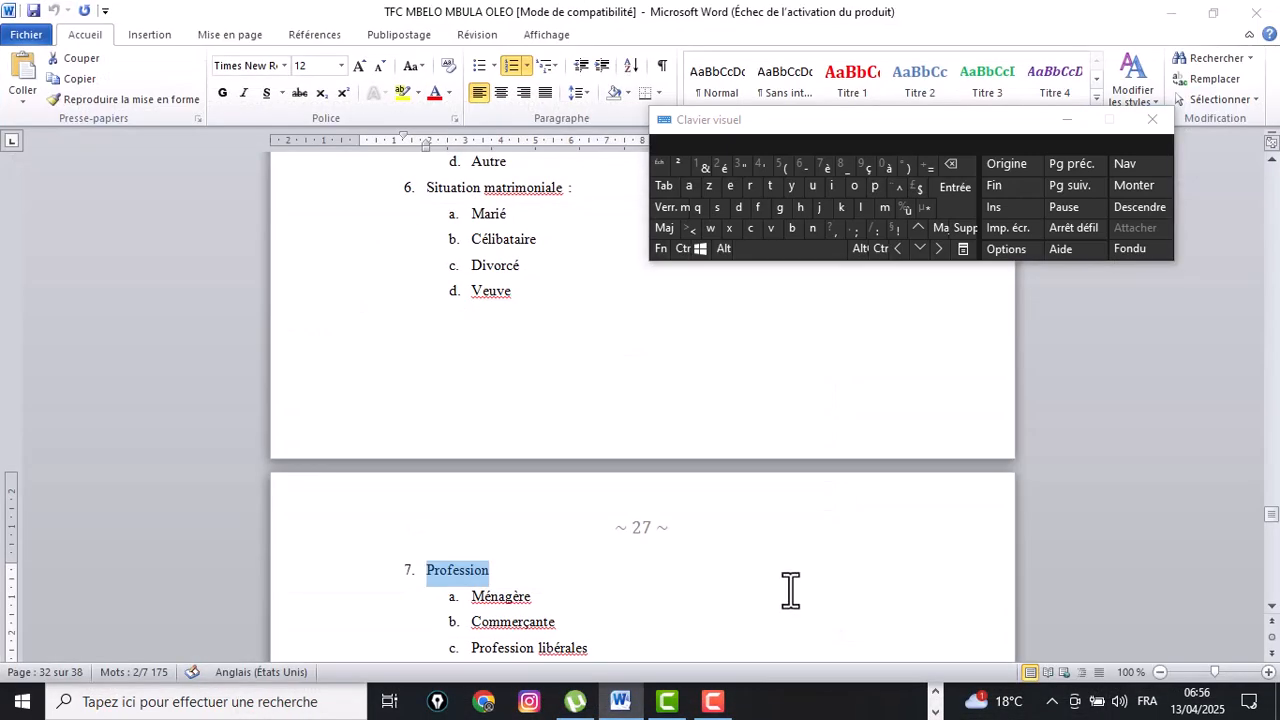
pyautogui.click(1270, 606)
pyautogui.click(1270, 606)
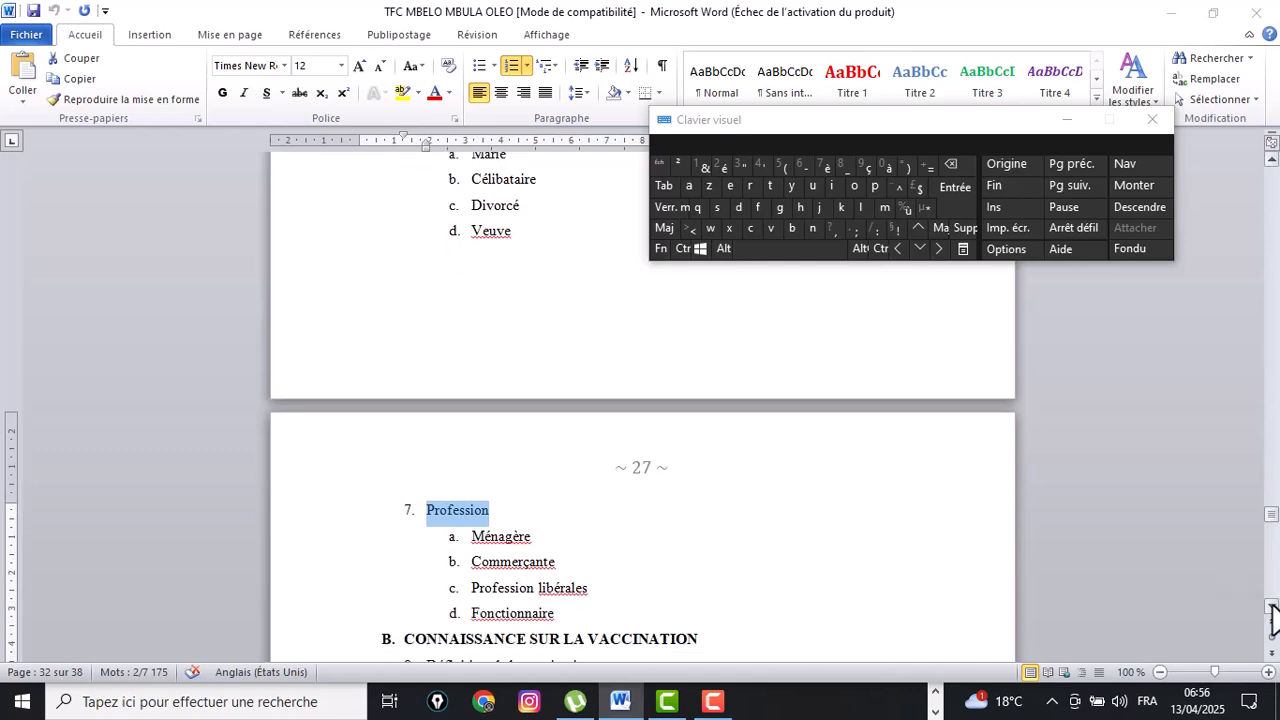
pyautogui.click(1271, 606)
pyautogui.click(1271, 606)
pyautogui.click(1271, 606)
pyautogui.click(1271, 606)
pyautogui.click(1271, 606)
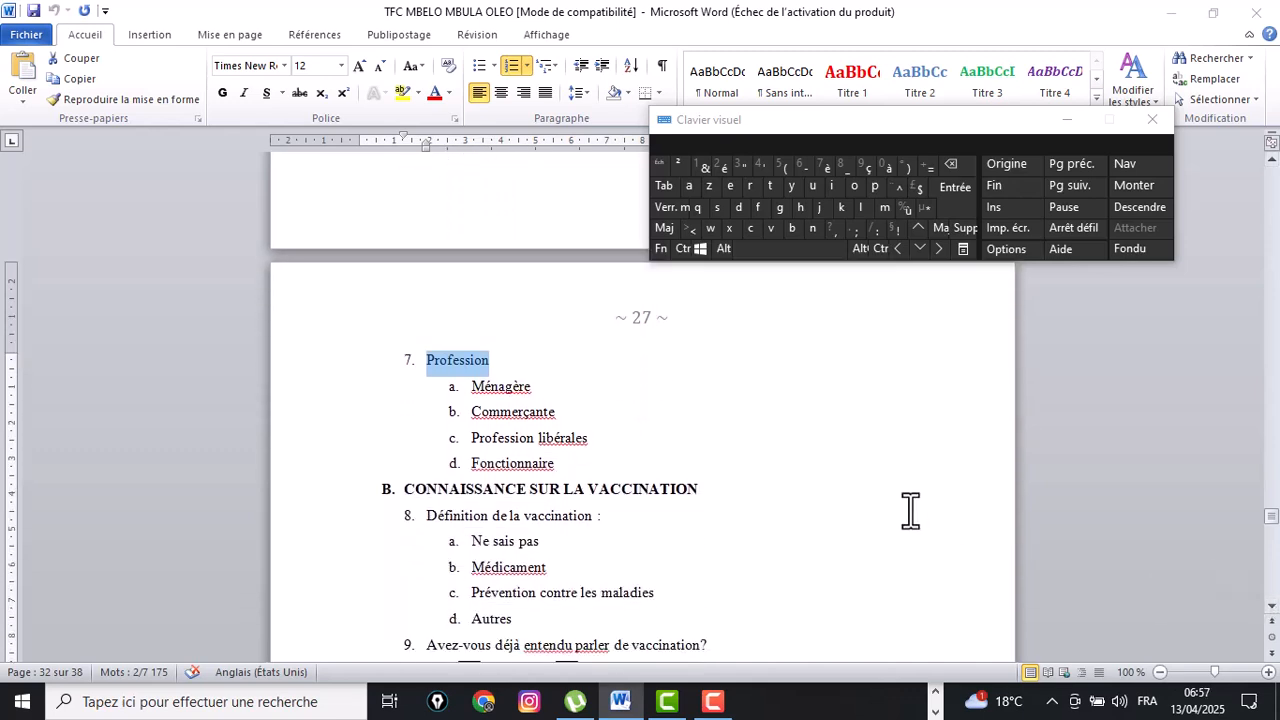
pyautogui.click(725, 452)
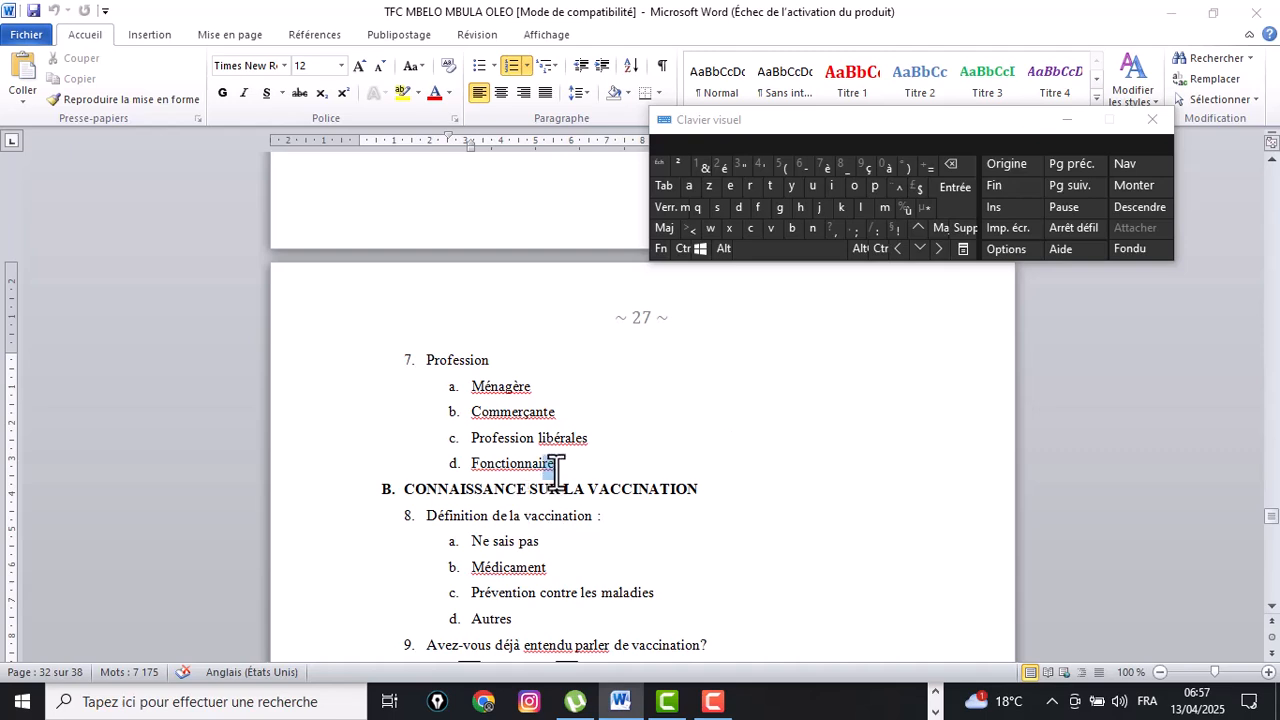
pyautogui.moveTo(556, 472); pyautogui.dragTo(446, 403)
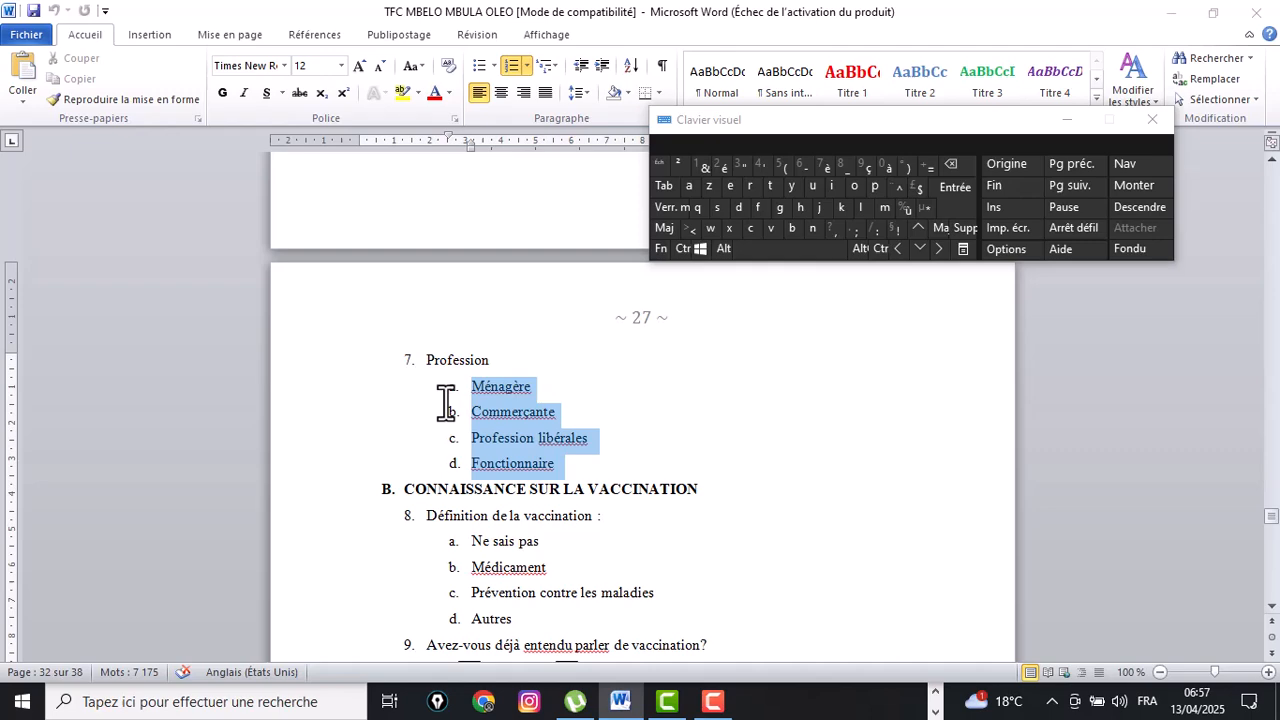
pyautogui.rightClick(499, 398)
pyautogui.press('Escape')
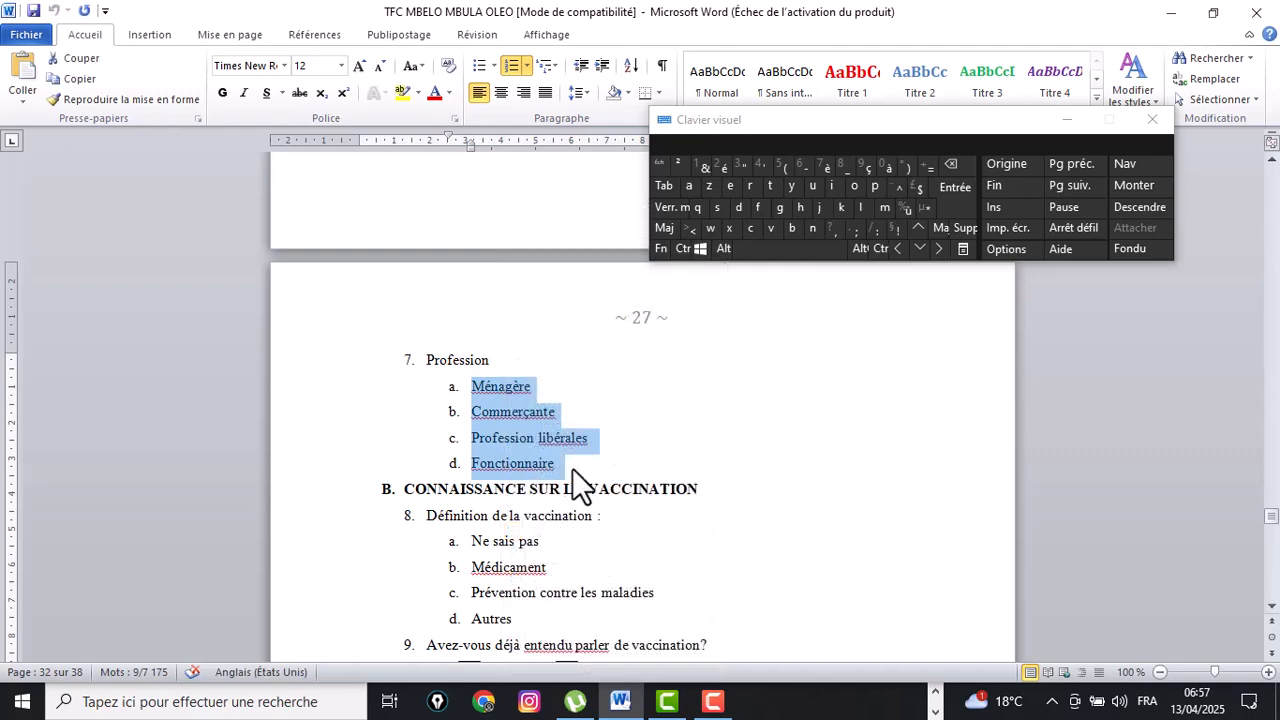
pyautogui.moveTo(572, 468); pyautogui.dragTo(424, 393)
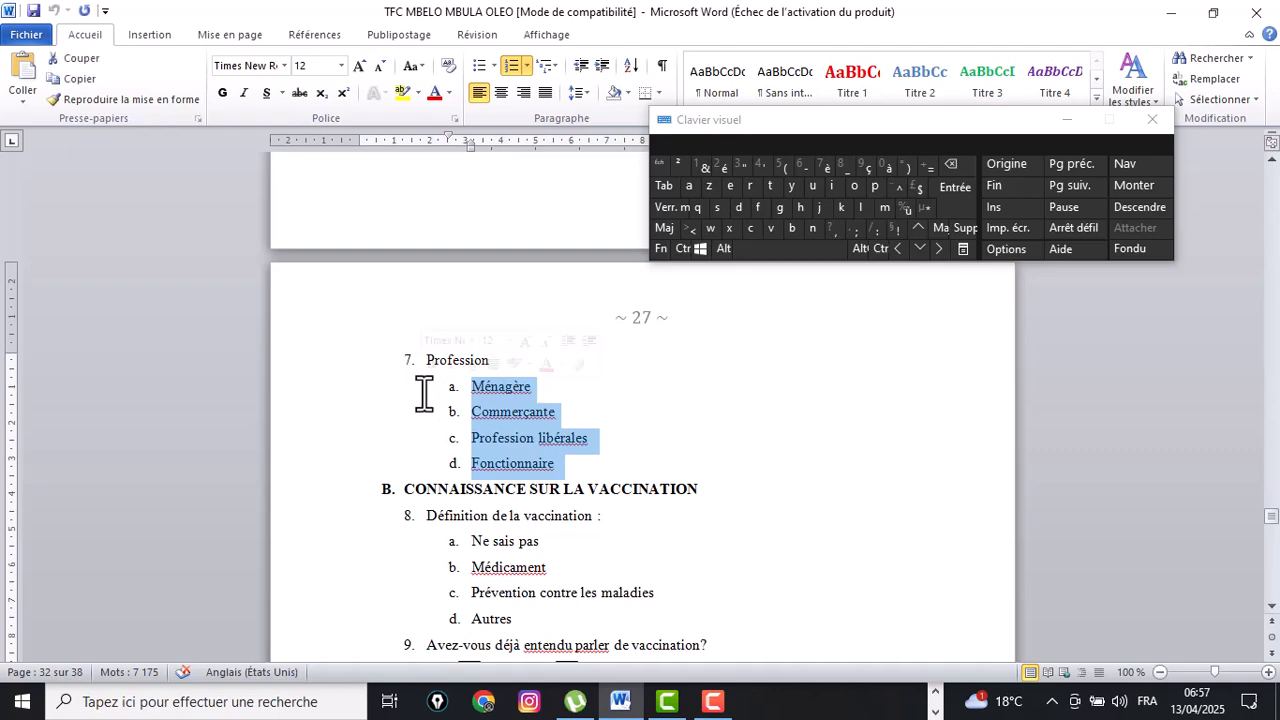
pyautogui.rightClick(542, 436)
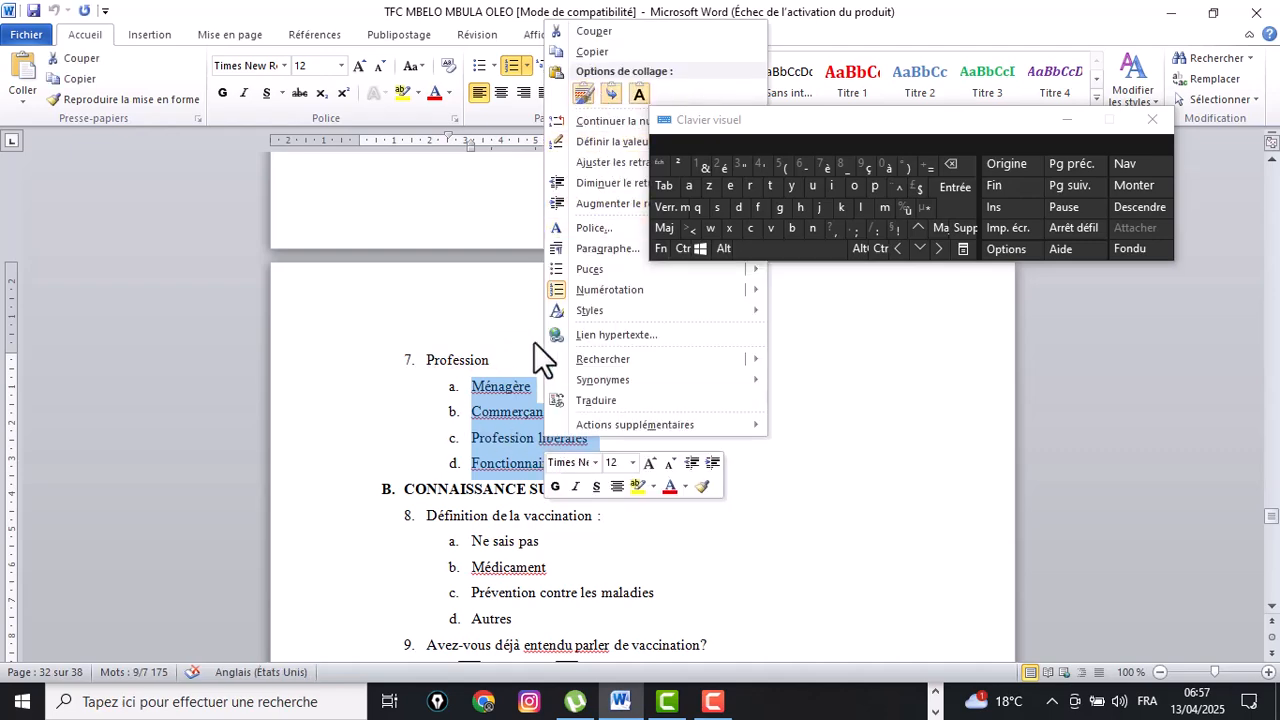
pyautogui.rightClick(491, 408)
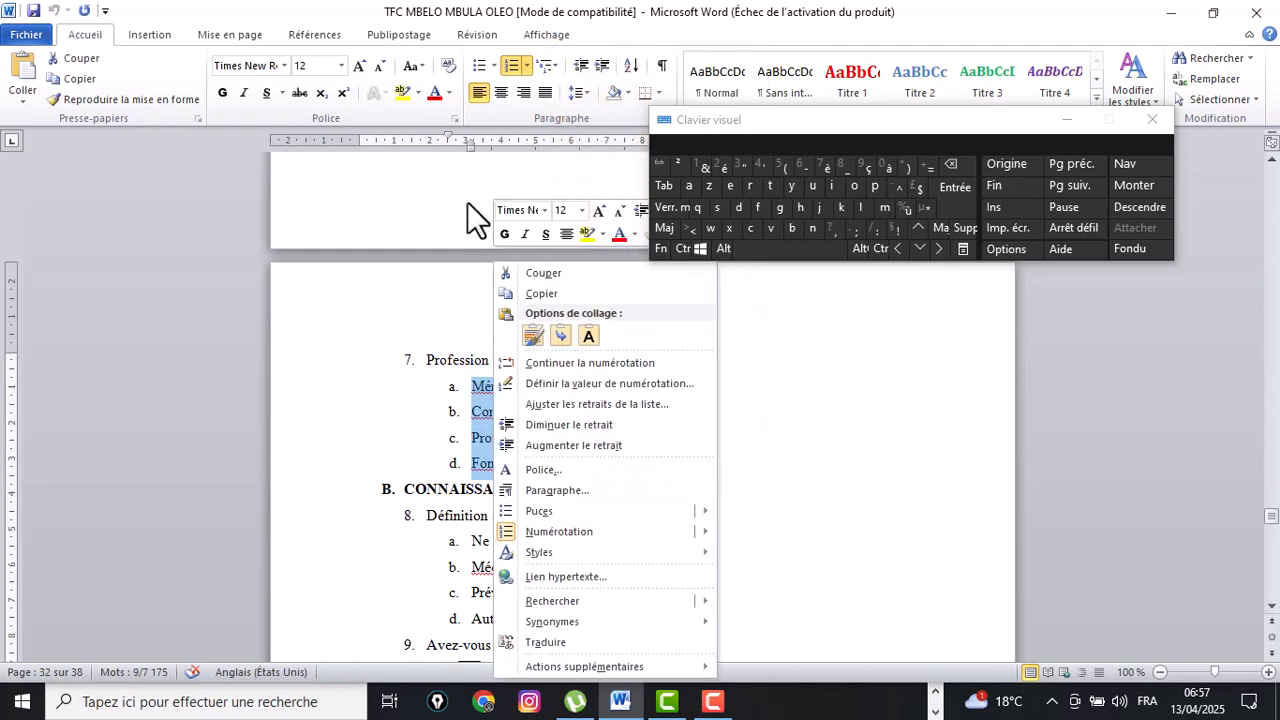
pyautogui.click(527, 294)
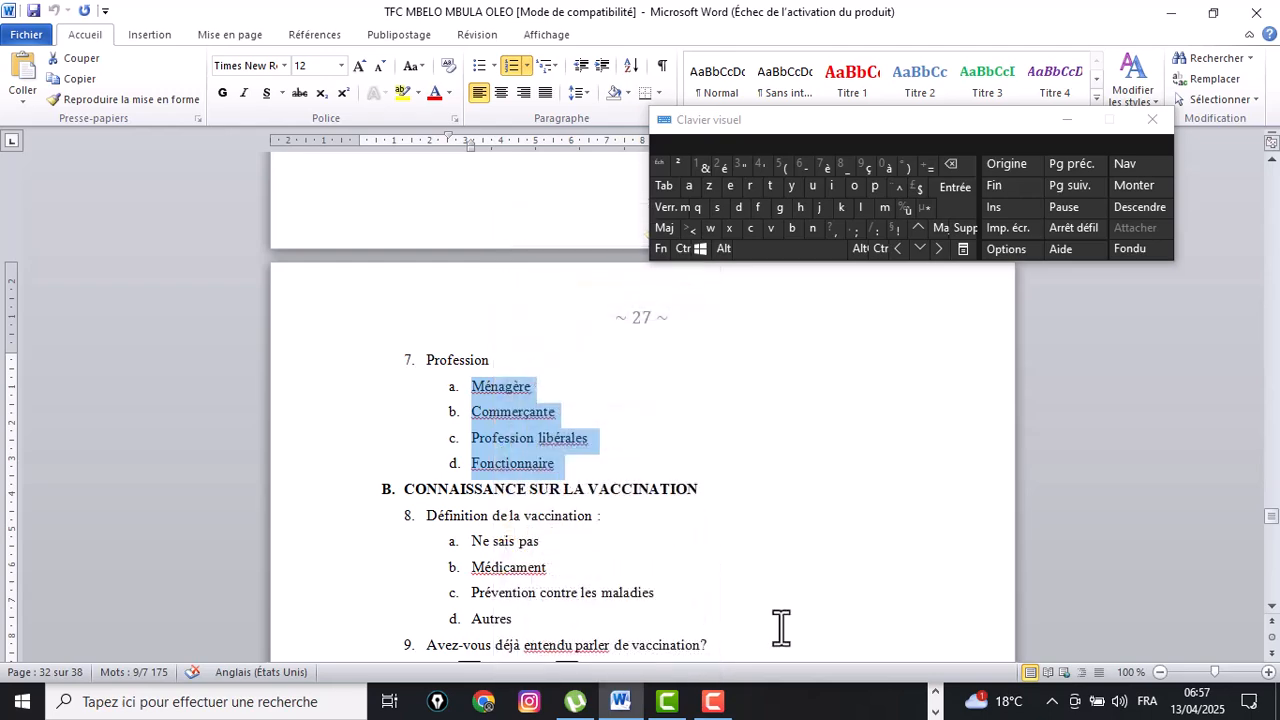
# Return to the KoboToolbox form and add "7. Profession" as a "Choix unique" question
pyautogui.click(934, 711)
pyautogui.click(545, 703)
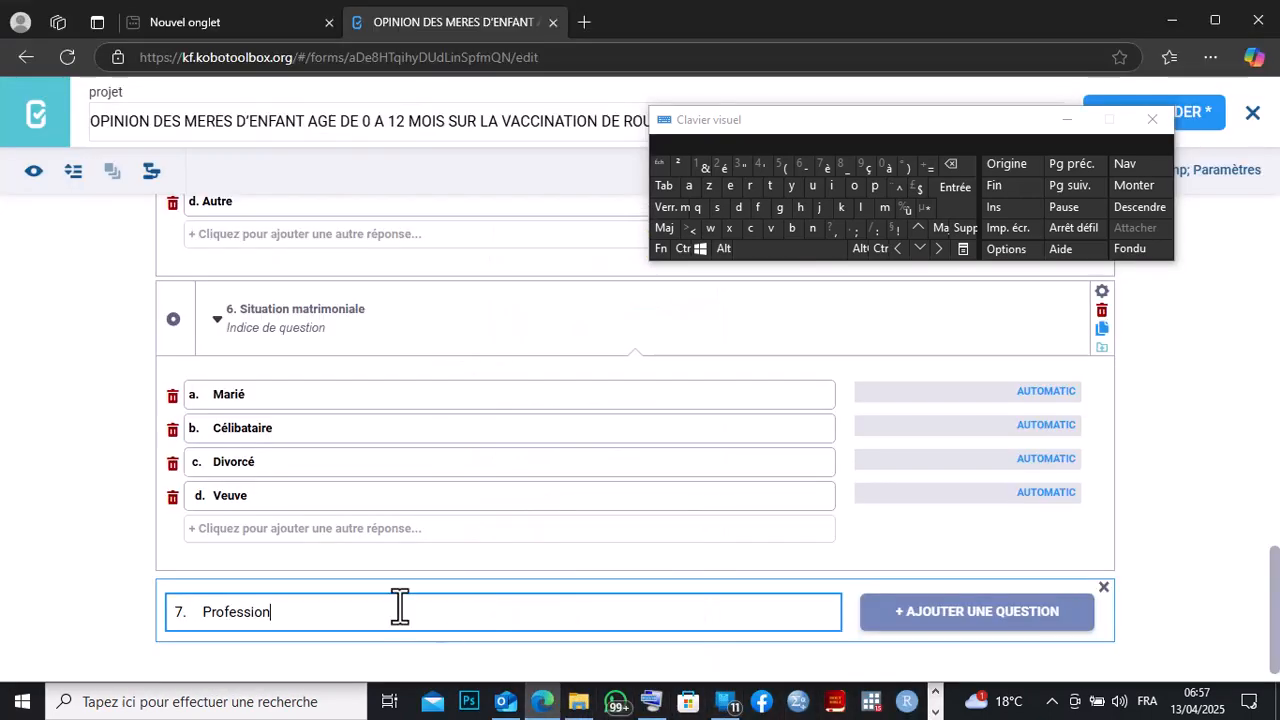
pyautogui.click(945, 612)
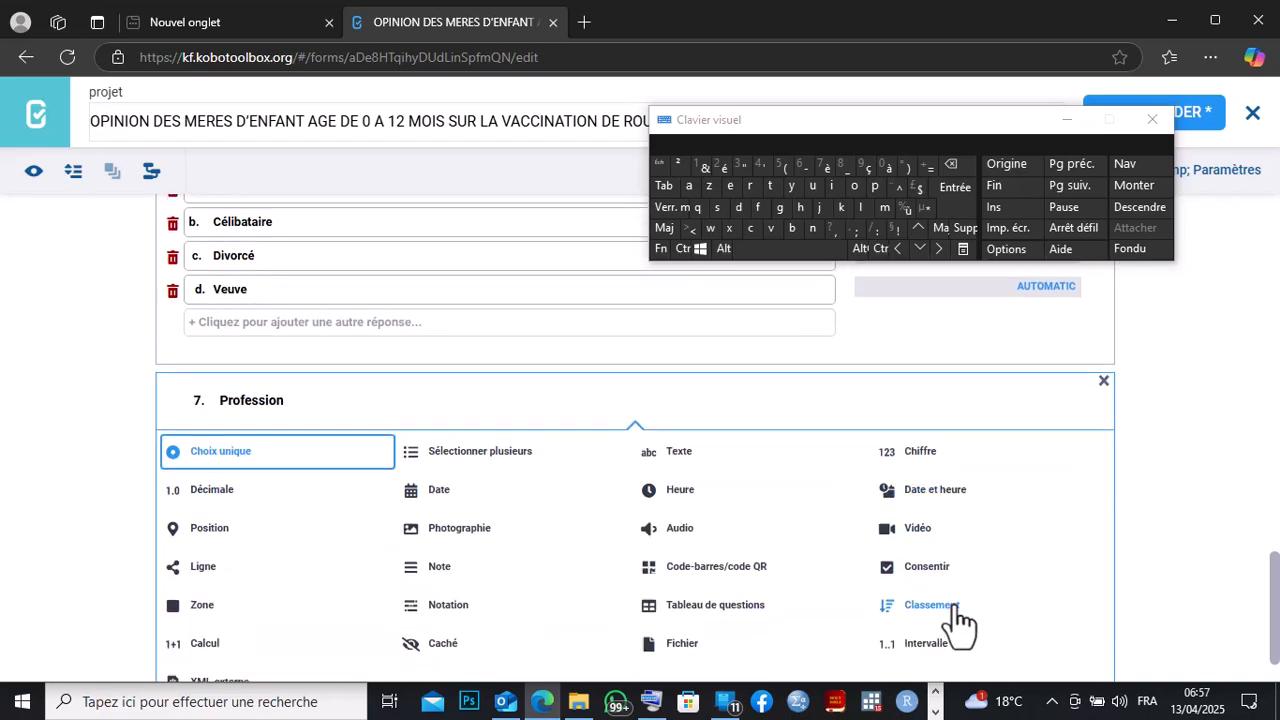
pyautogui.click(180, 458)
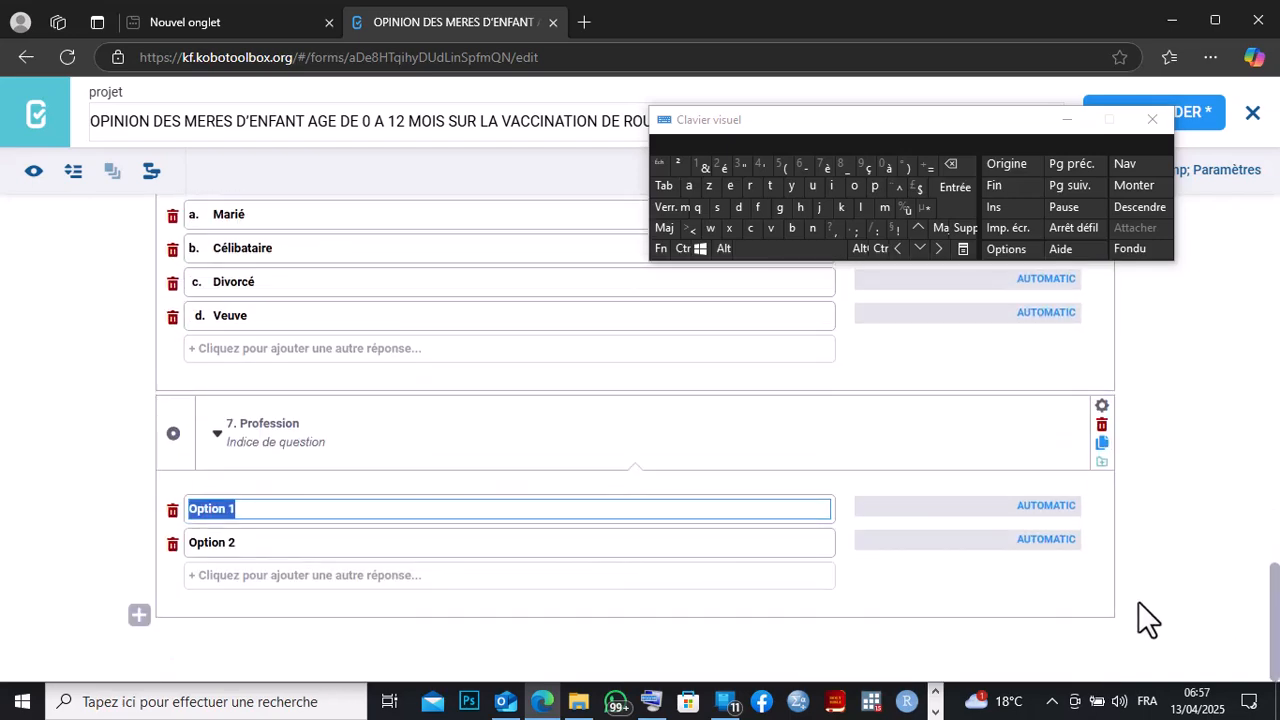
# Replace the first answer option of "7. Profession" with the copied list of all four professions
pyautogui.click(951, 165)
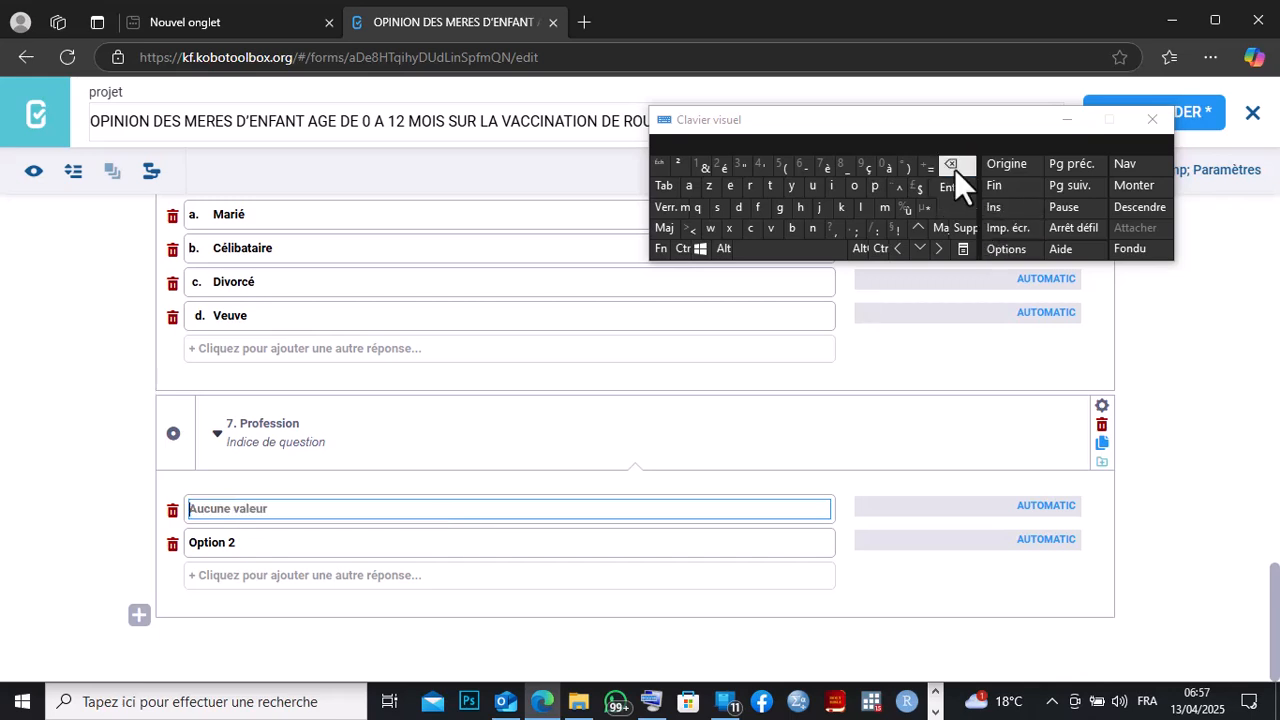
pyautogui.rightClick(199, 509)
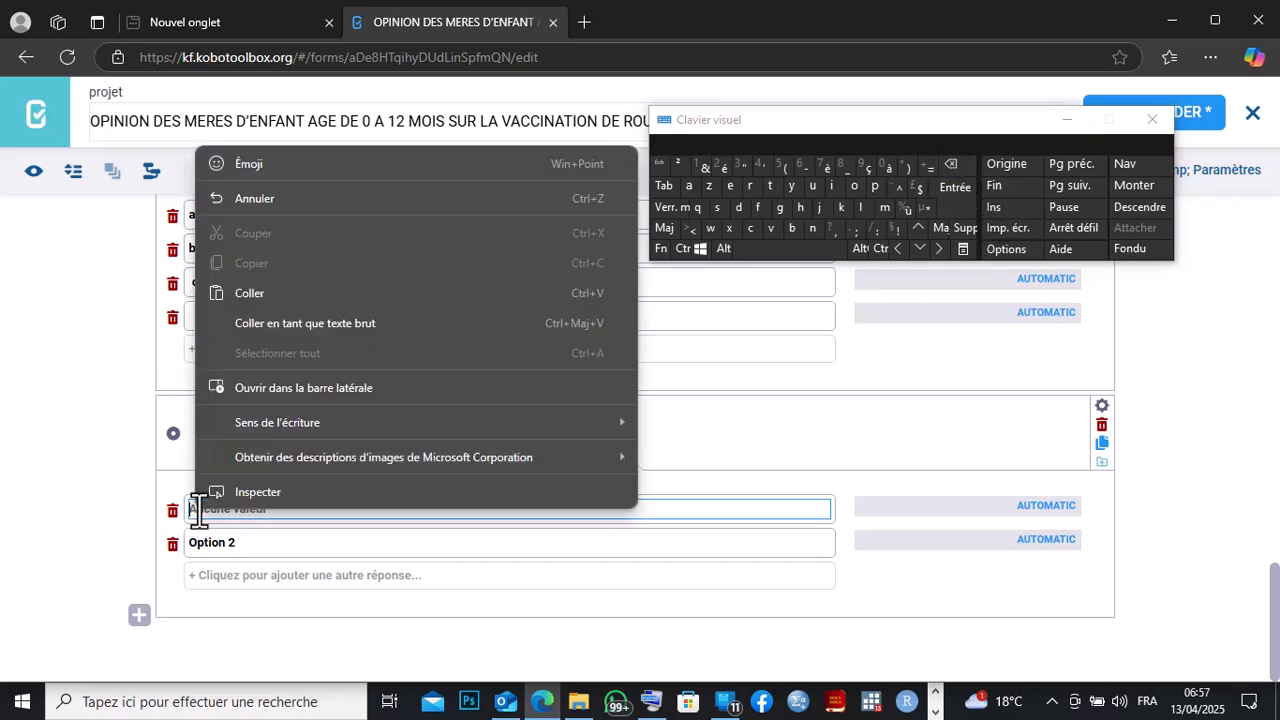
pyautogui.click(230, 291)
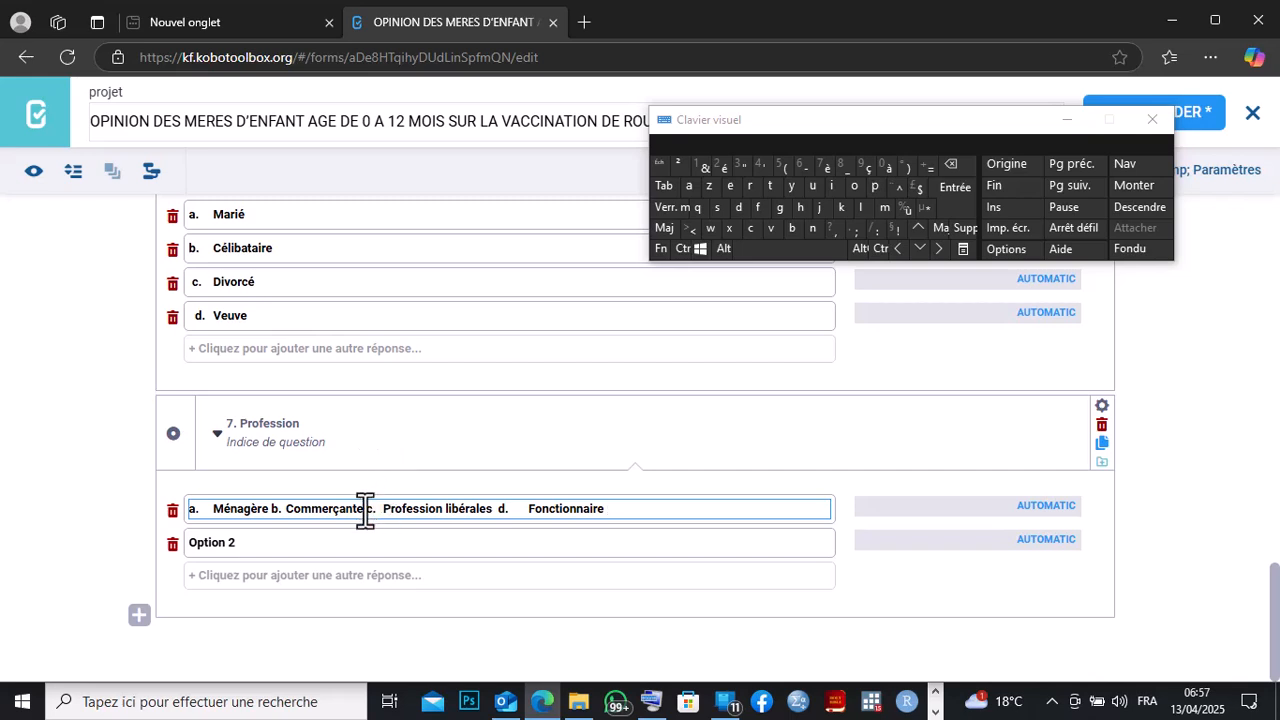
# Move "b. Commerçante" out of the first answer of "7. Profession" into the second answer option, replacing its placeholder text
pyautogui.moveTo(365, 508); pyautogui.dragTo(272, 508)
pyautogui.hotkey('ctrl', 'c')
pyautogui.rightClick(272, 508)
pyautogui.click(318, 204)
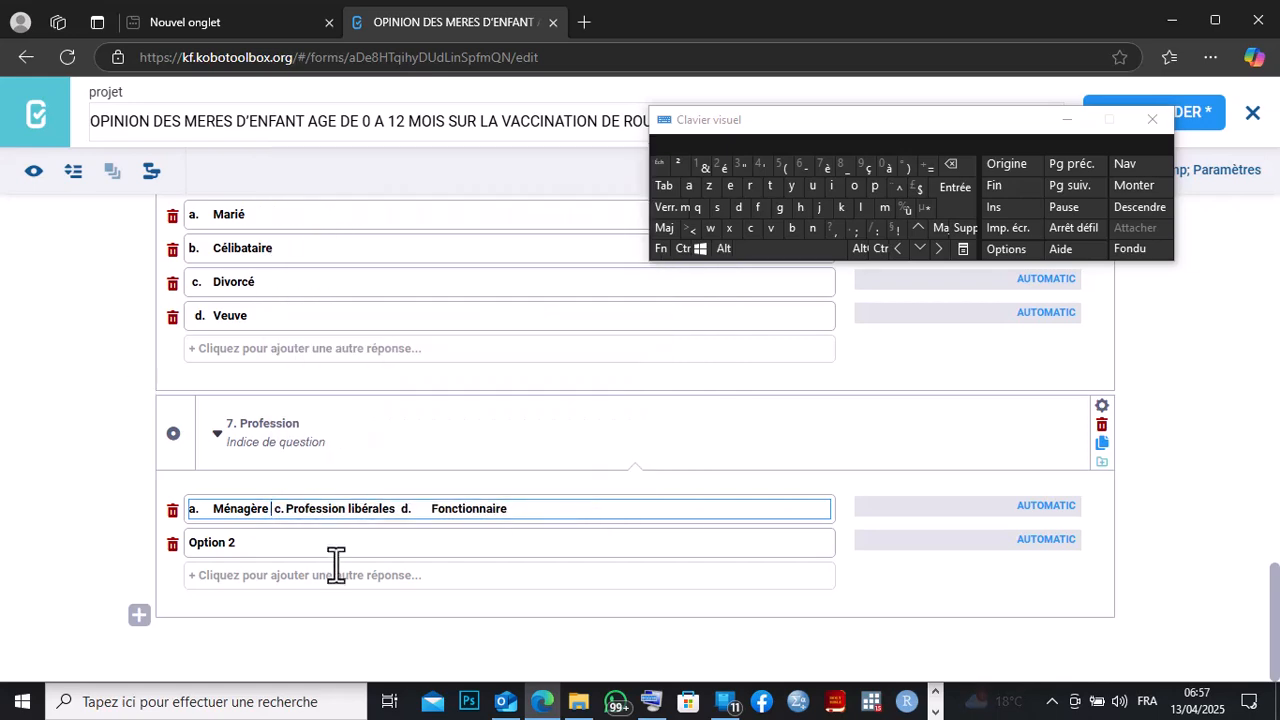
pyautogui.click(243, 540)
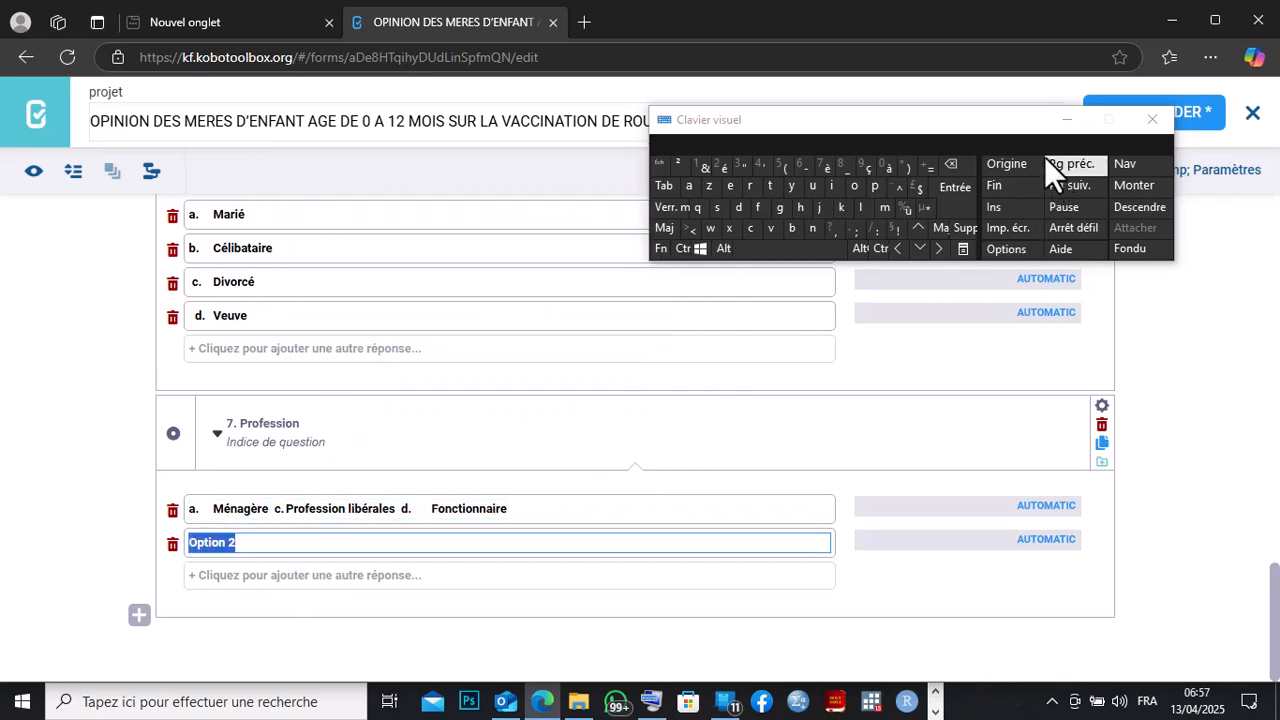
pyautogui.click(955, 166)
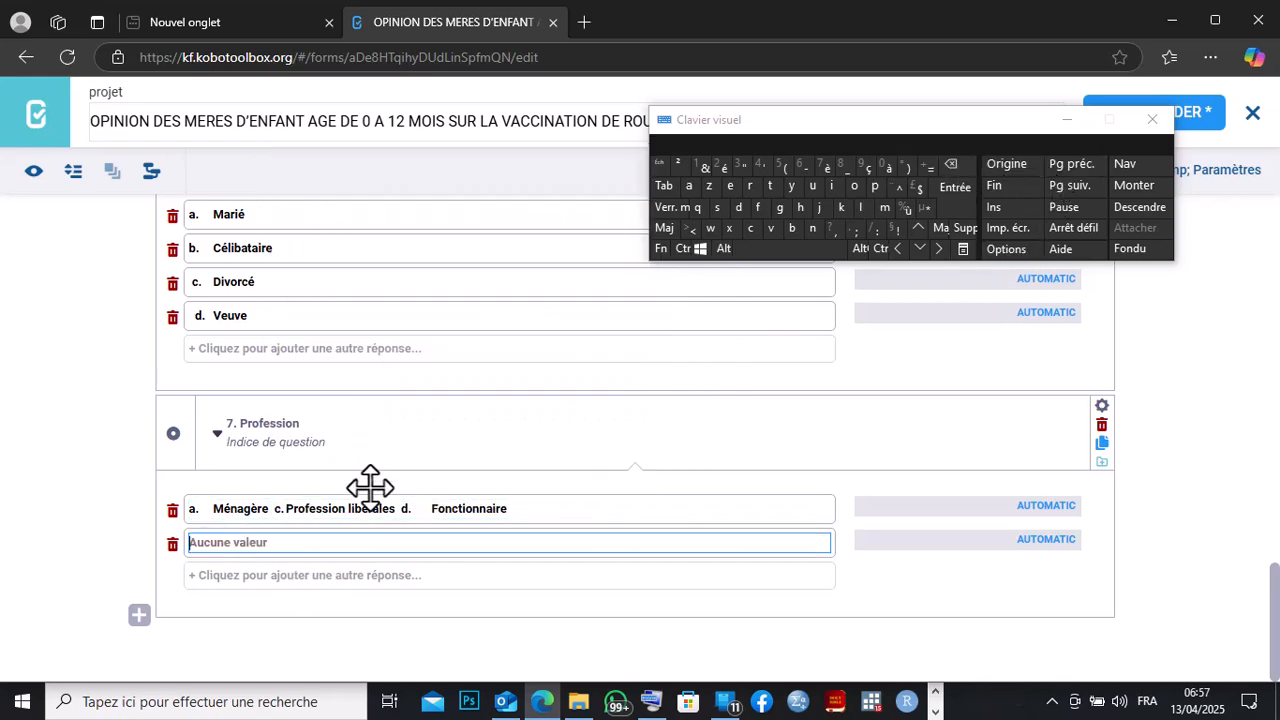
pyautogui.rightClick(192, 543)
pyautogui.click(237, 312)
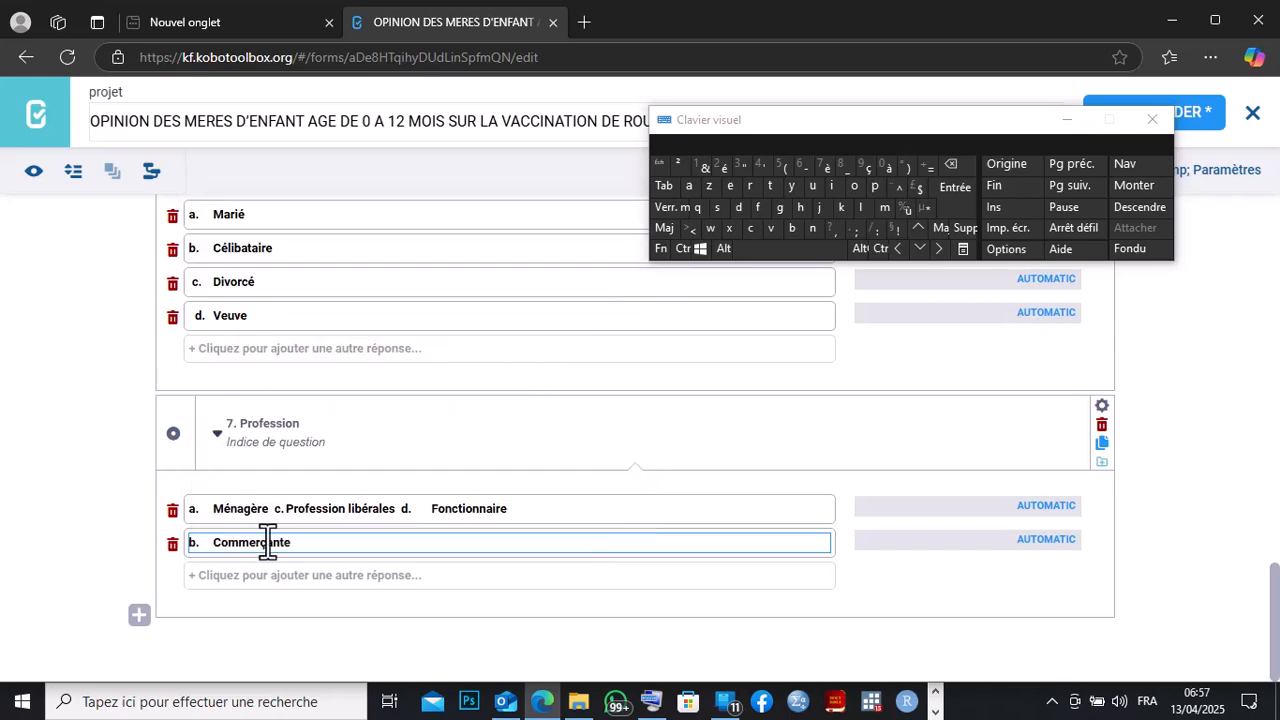
# Add a third answer option to "7. Profession" and move "c. Profession libérales" into it from the first answer
pyautogui.click(241, 575)
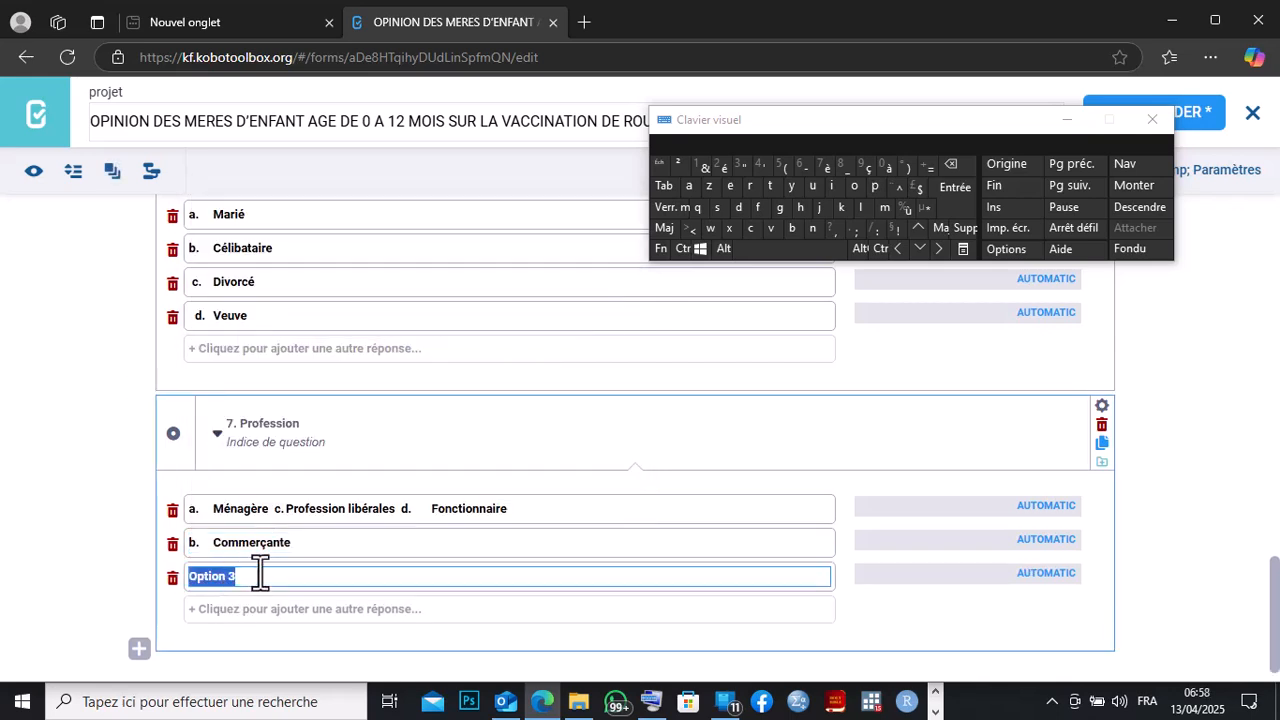
pyautogui.click(962, 164)
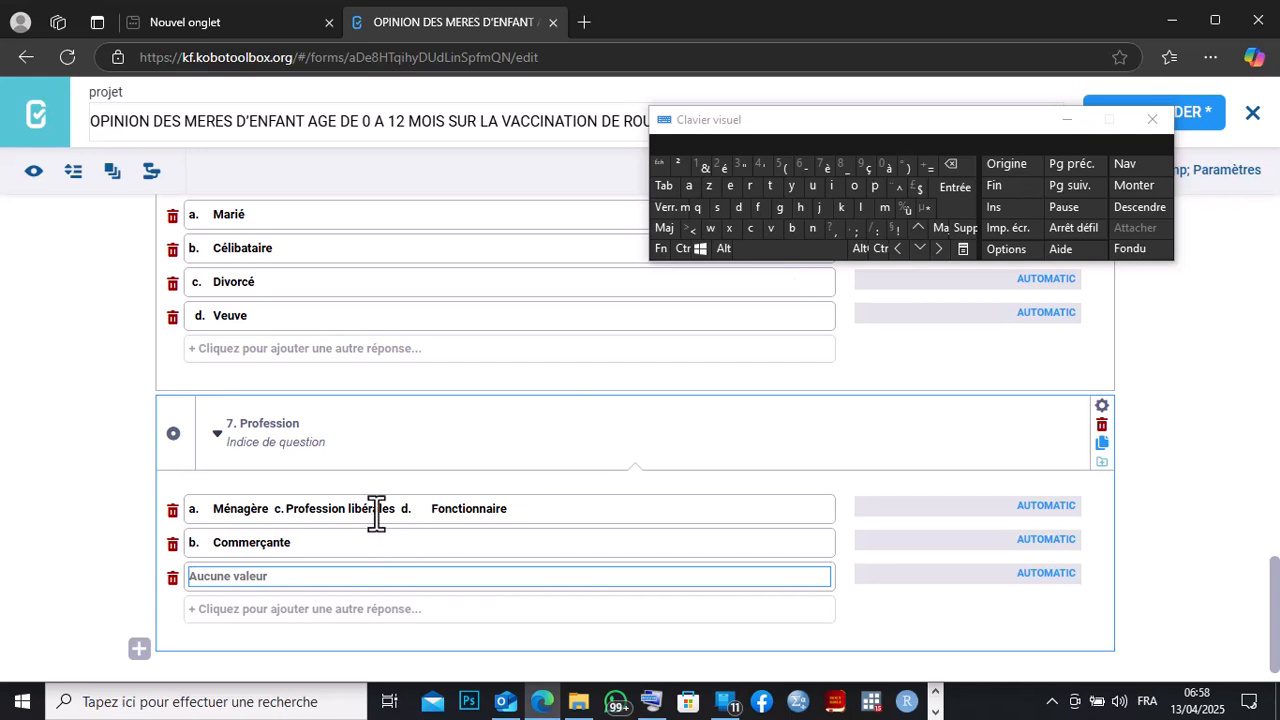
pyautogui.moveTo(360, 512); pyautogui.dragTo(281, 512)
pyautogui.rightClick(281, 510)
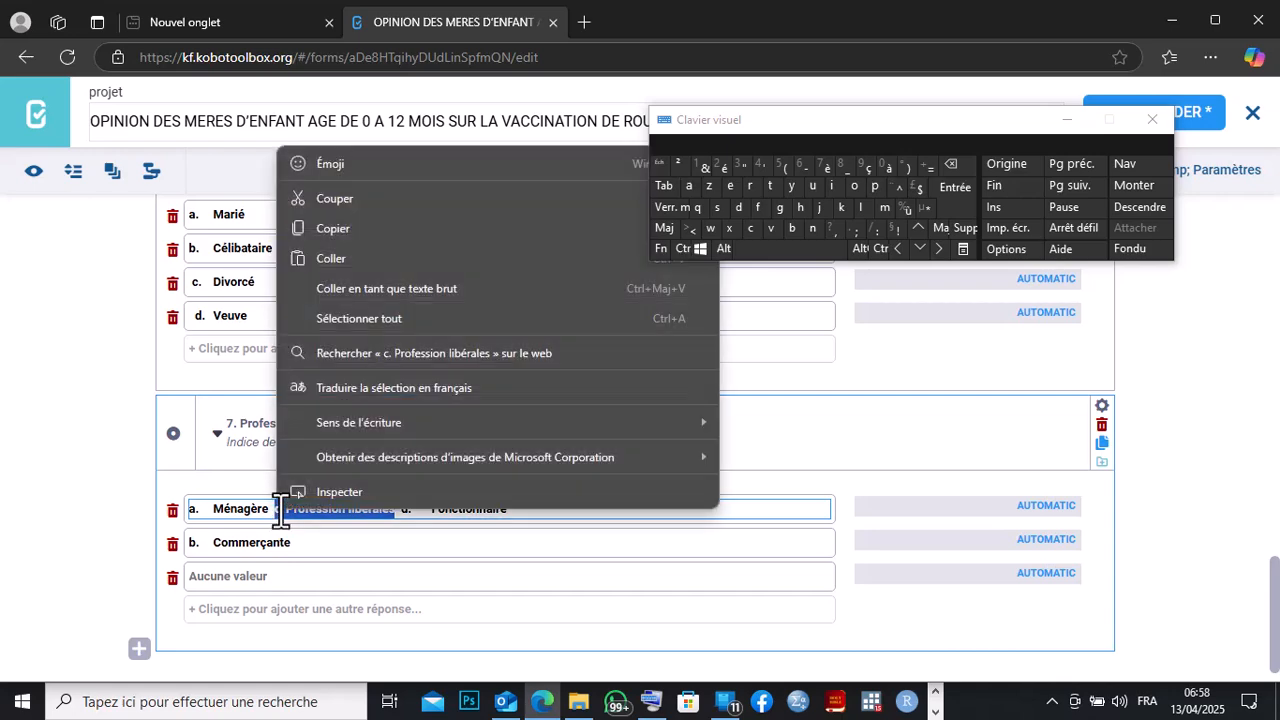
pyautogui.click(332, 203)
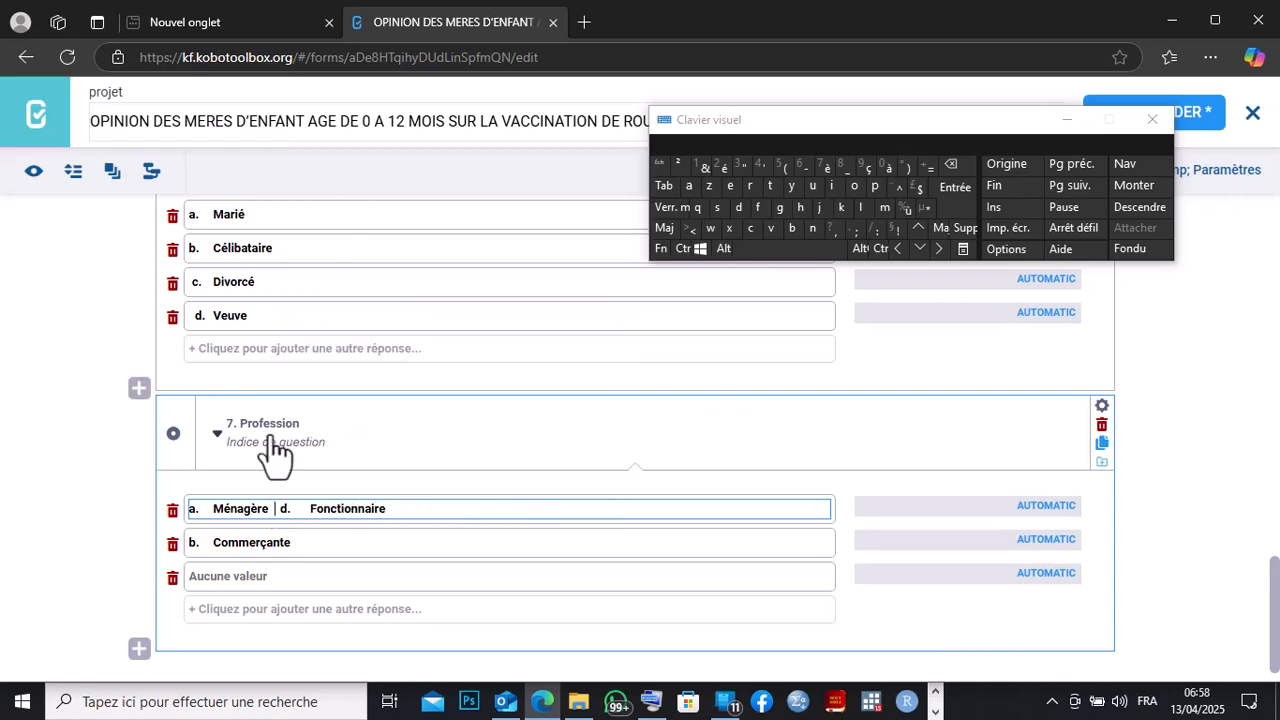
pyautogui.rightClick(190, 577)
pyautogui.click(246, 369)
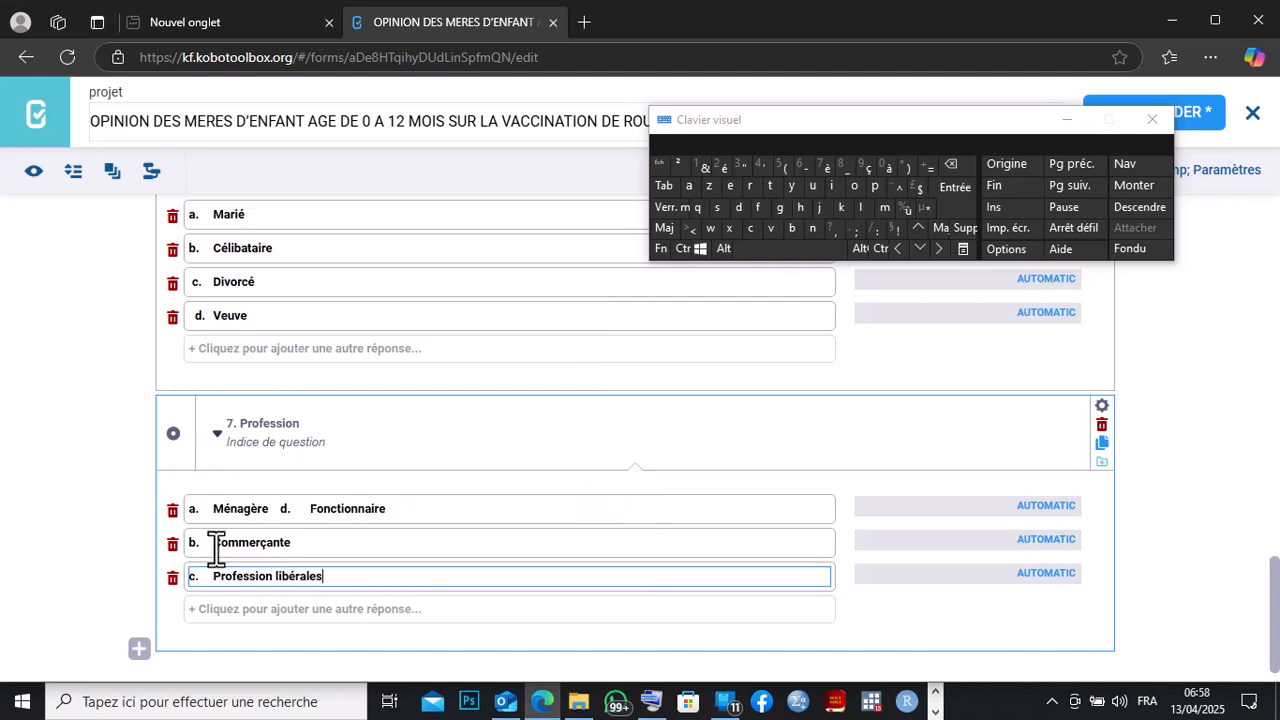
# Add a fourth answer option to "7. Profession" and move "d. Fonctionnaire" into it, leaving only "a. Ménagère" in the first answer
pyautogui.click(216, 608)
pyautogui.moveTo(400, 508); pyautogui.dragTo(288, 518)
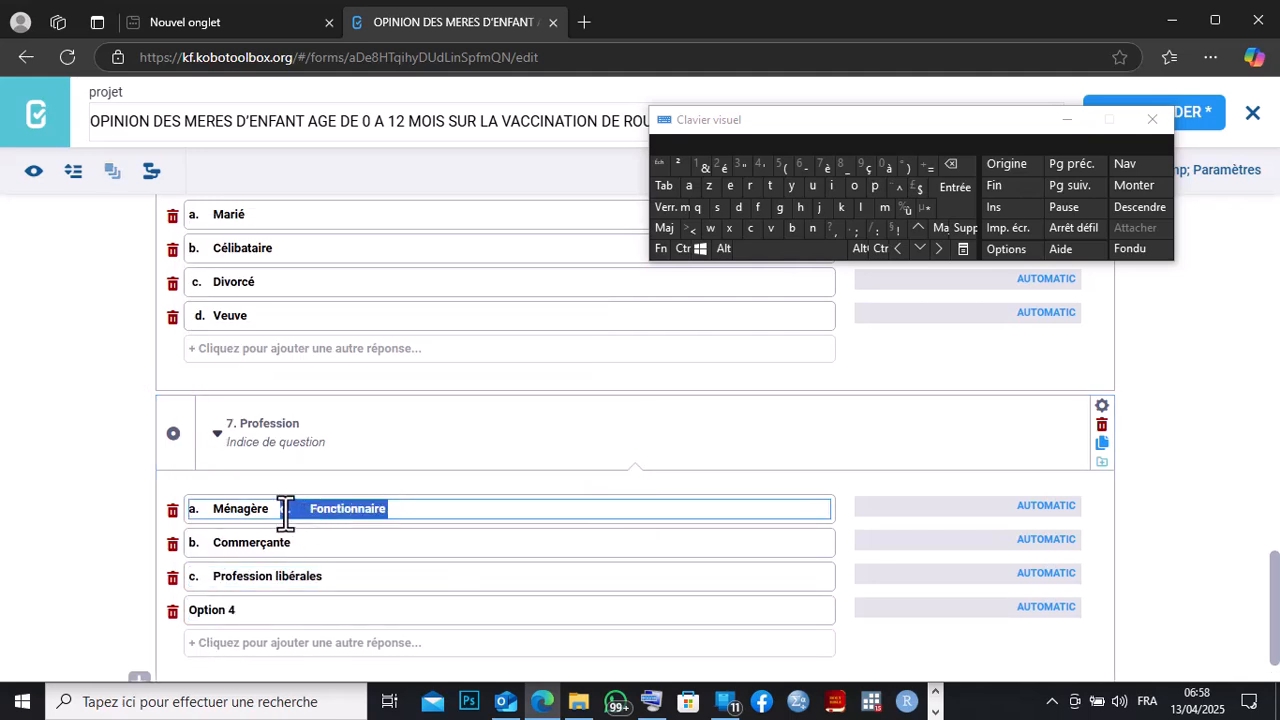
pyautogui.rightClick(285, 515)
pyautogui.click(343, 194)
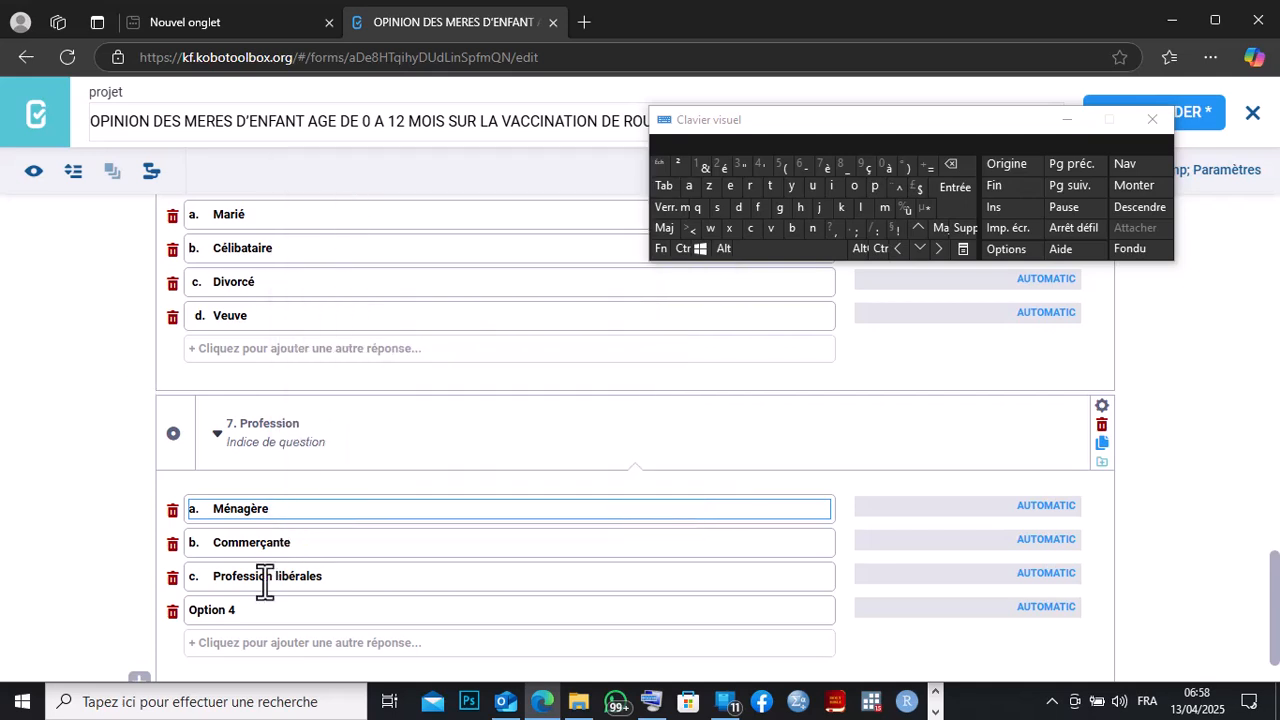
pyautogui.click(237, 608)
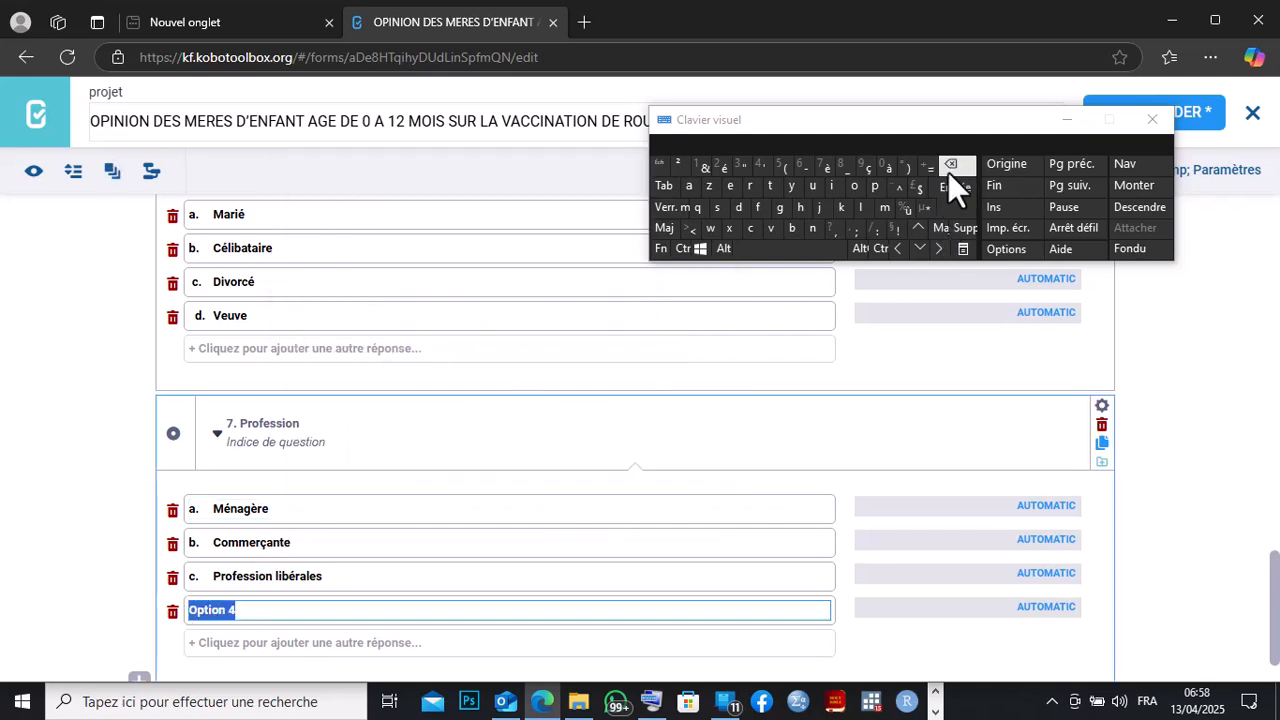
pyautogui.click(948, 172)
pyautogui.rightClick(200, 610)
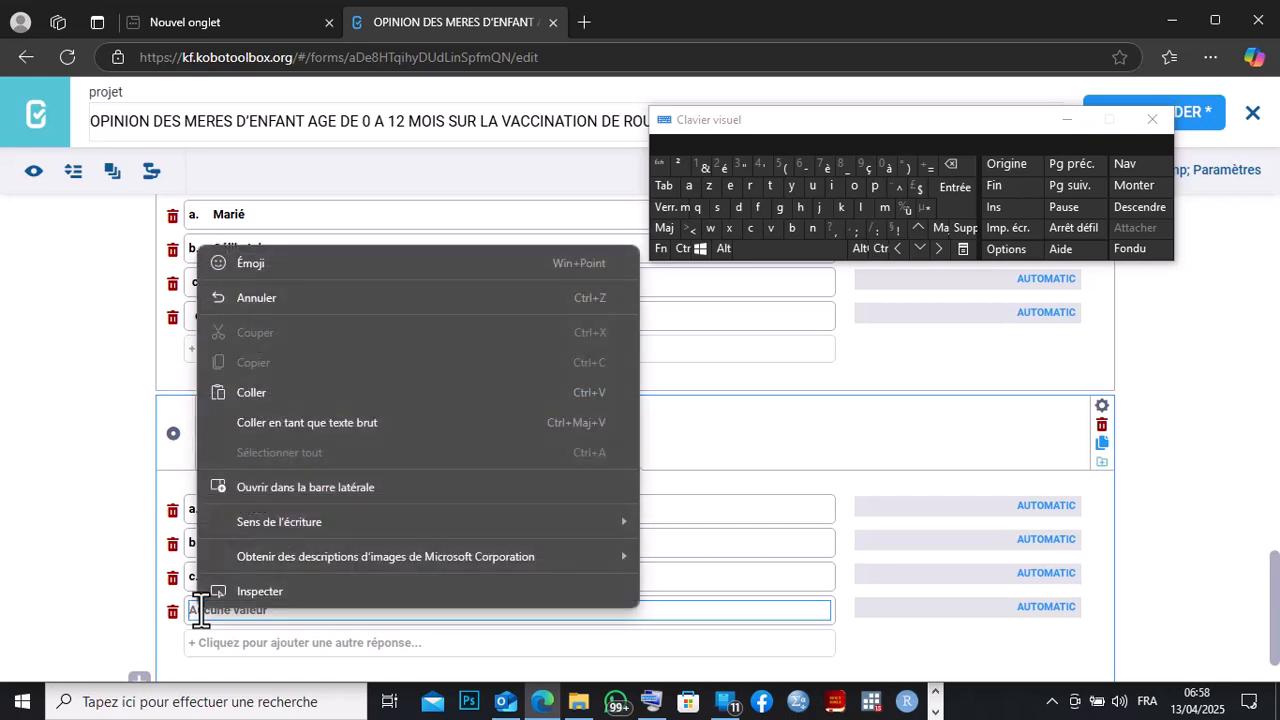
pyautogui.click(261, 394)
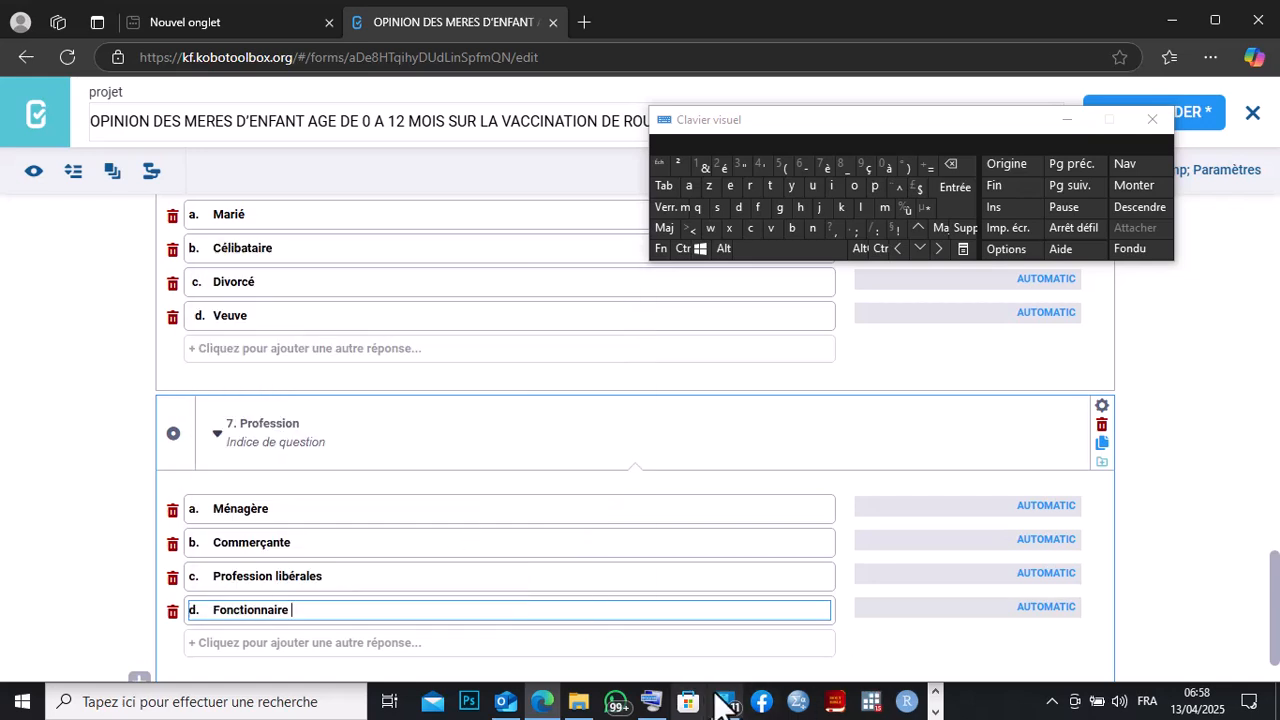
pyautogui.scroll(-1, 1276, 622)
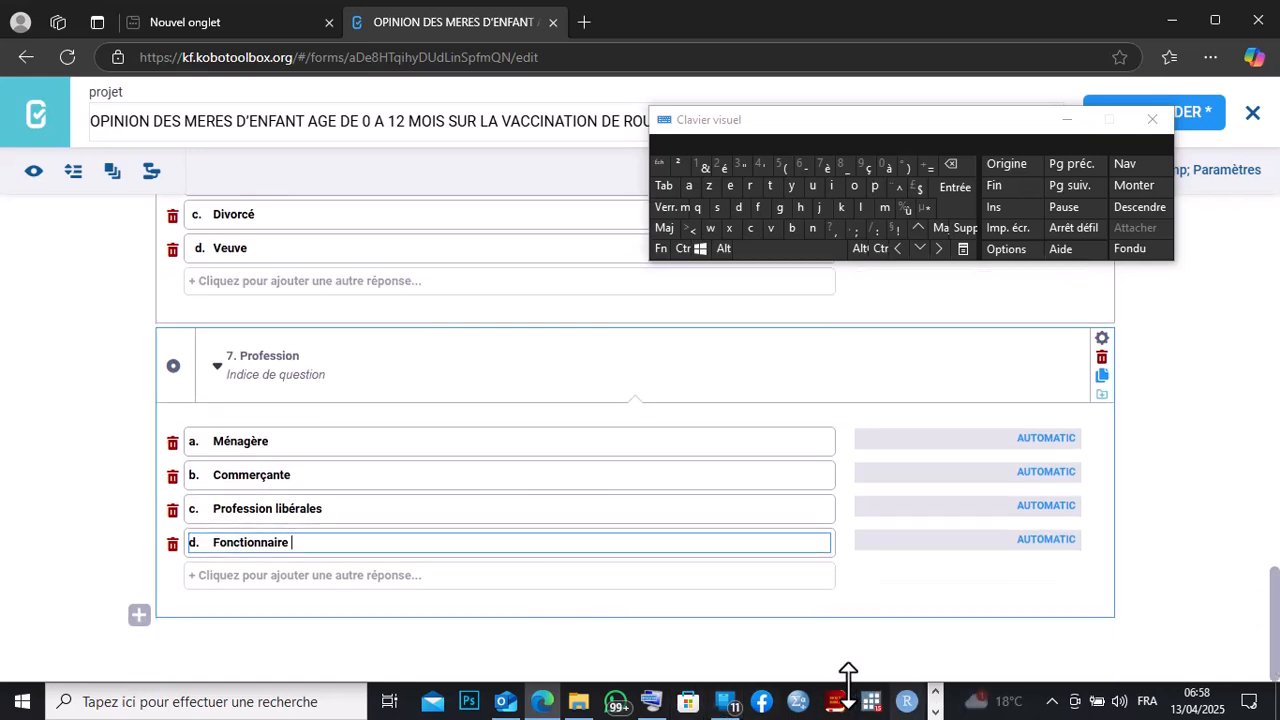
# Switch to the Word questionnaire and review section A, "IDENTIFICATION DE L'ENQUETE", from item 1 through item 7 to the start of section B
pyautogui.click(938, 712)
pyautogui.click(620, 701)
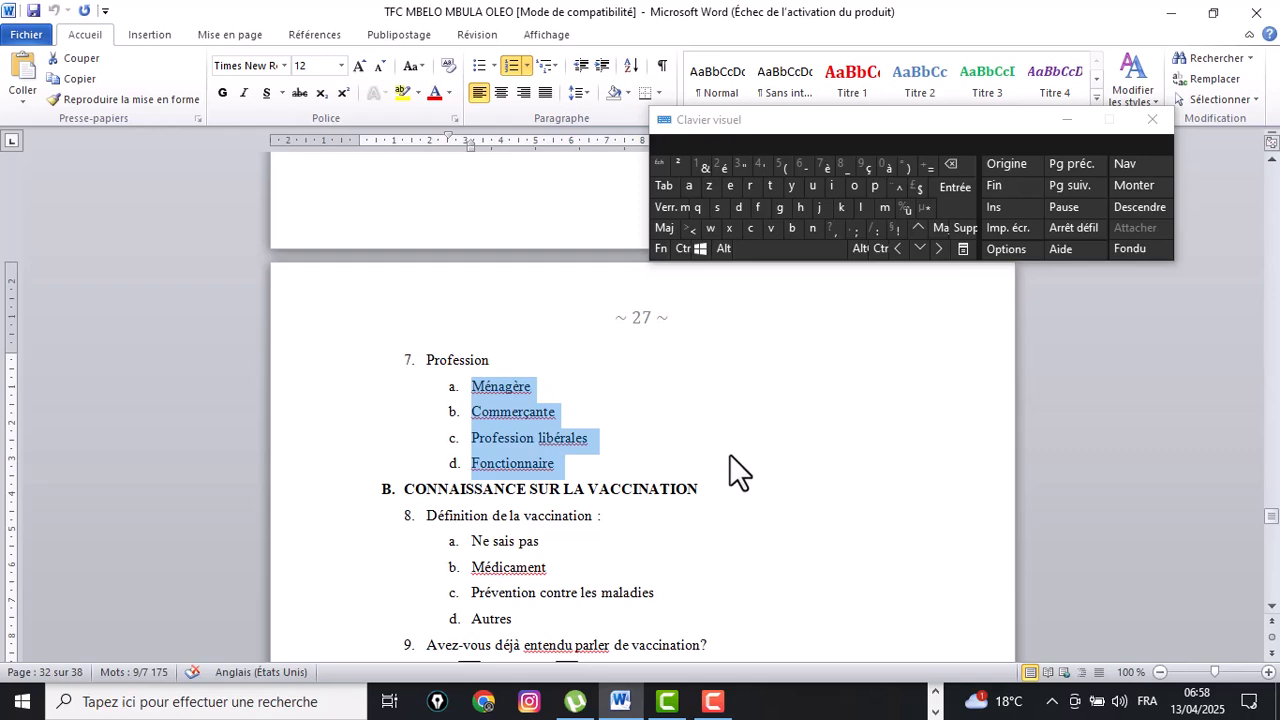
pyautogui.moveTo(1272, 518); pyautogui.dragTo(1272, 508)
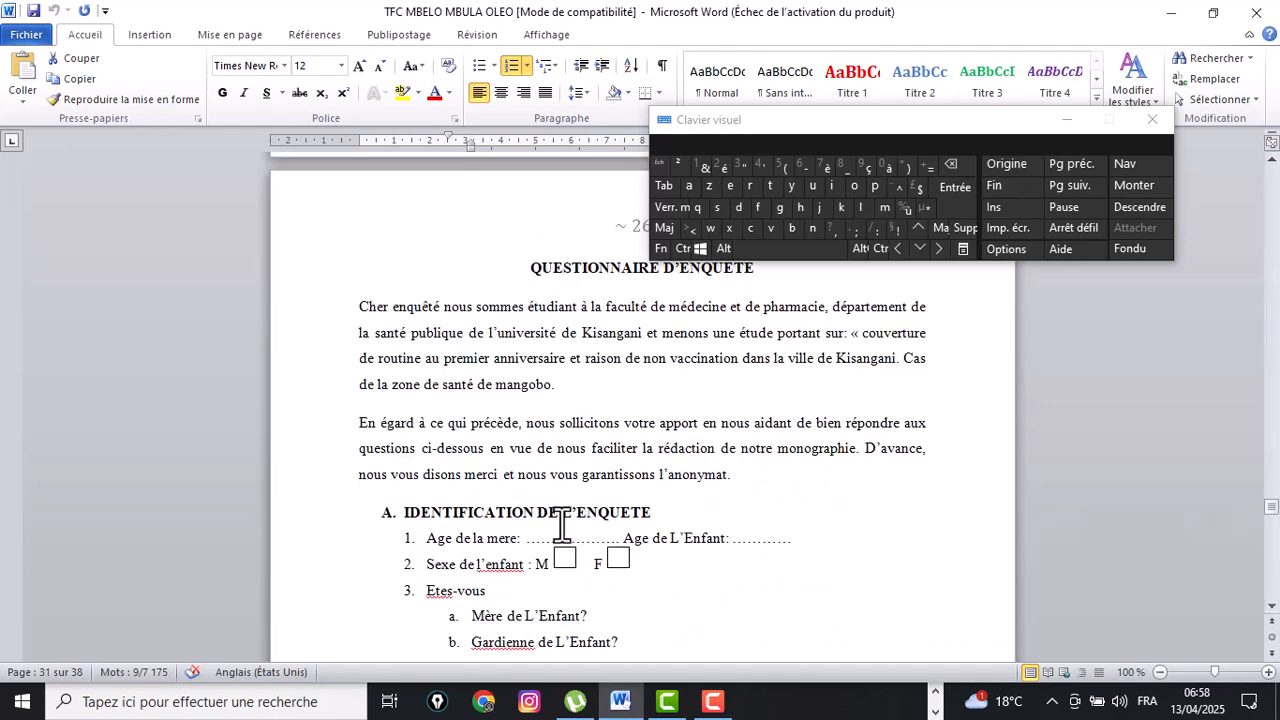
pyautogui.click(1272, 606)
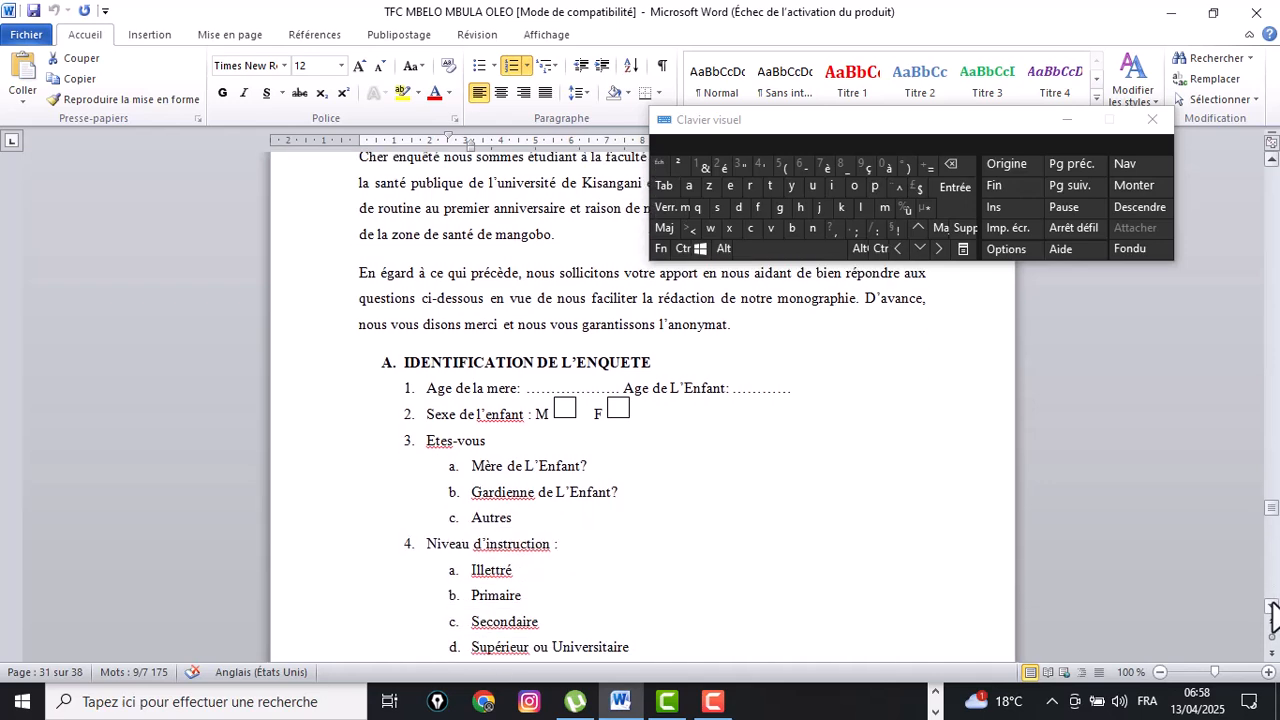
pyautogui.click(1272, 606)
pyautogui.click(1272, 606)
pyautogui.click(1272, 606)
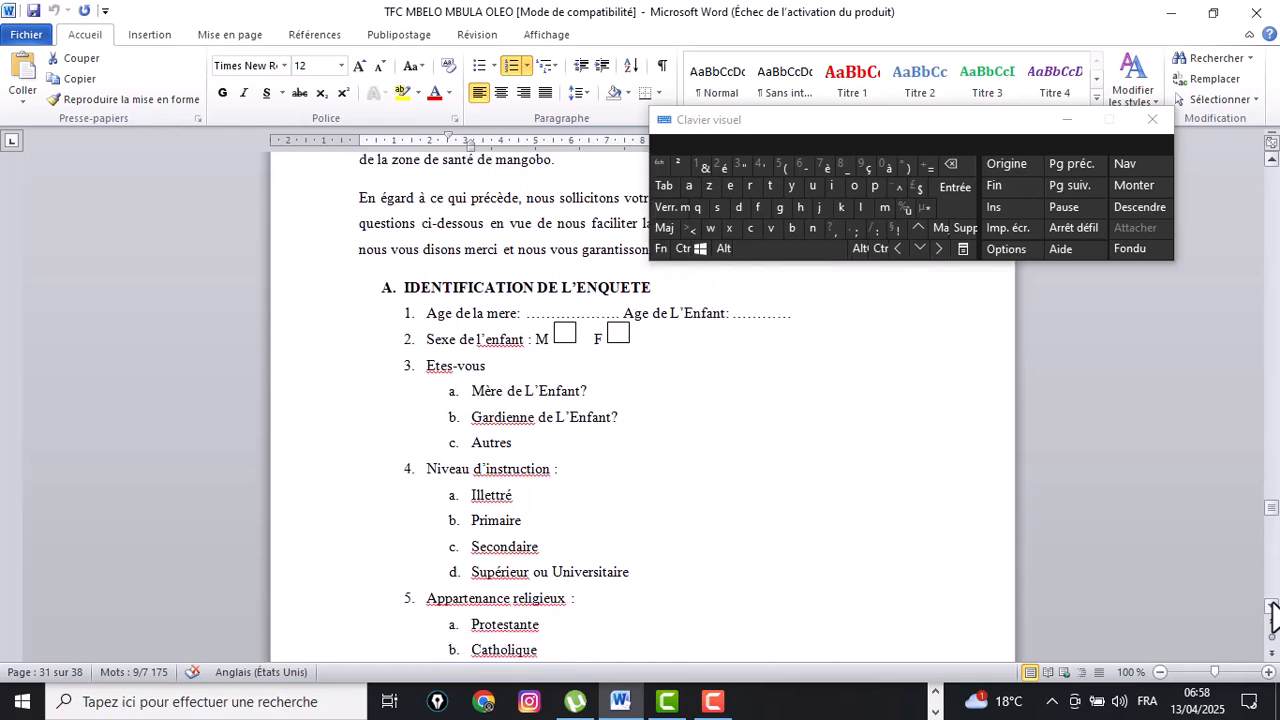
pyautogui.click(1272, 606)
pyautogui.click(1272, 606)
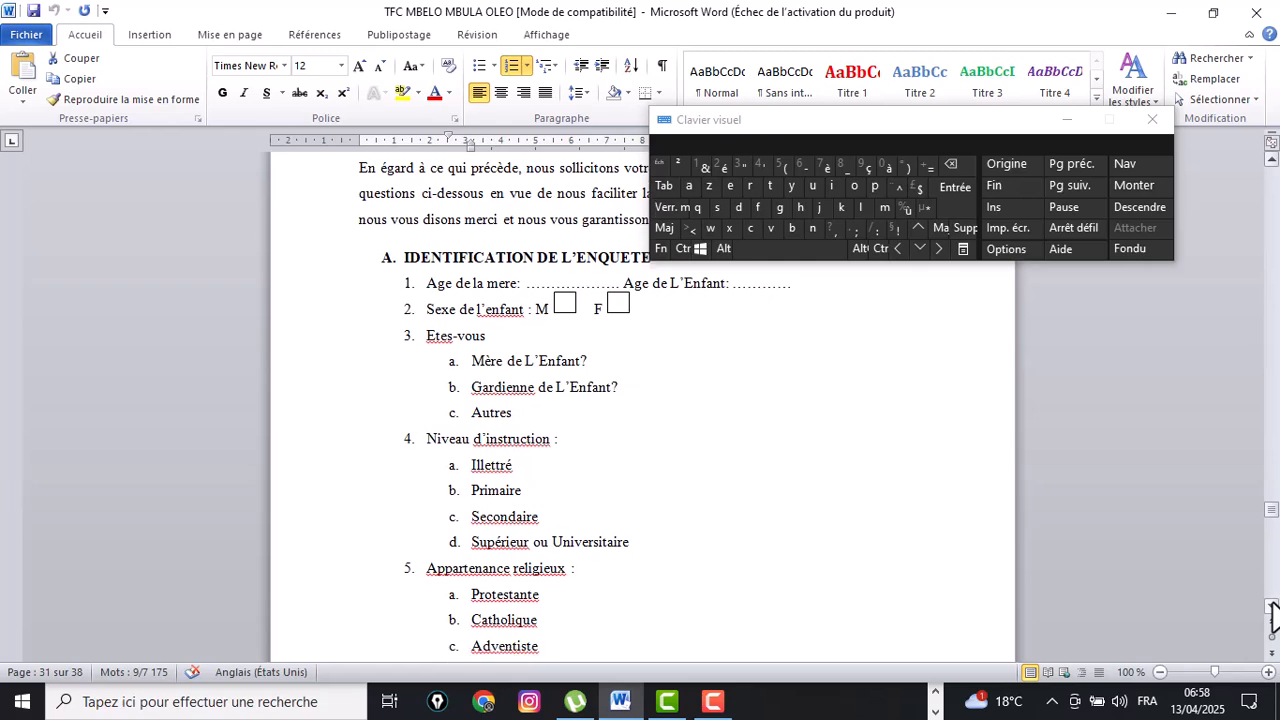
pyautogui.click(1272, 606)
pyautogui.click(1272, 606)
pyautogui.click(1272, 606)
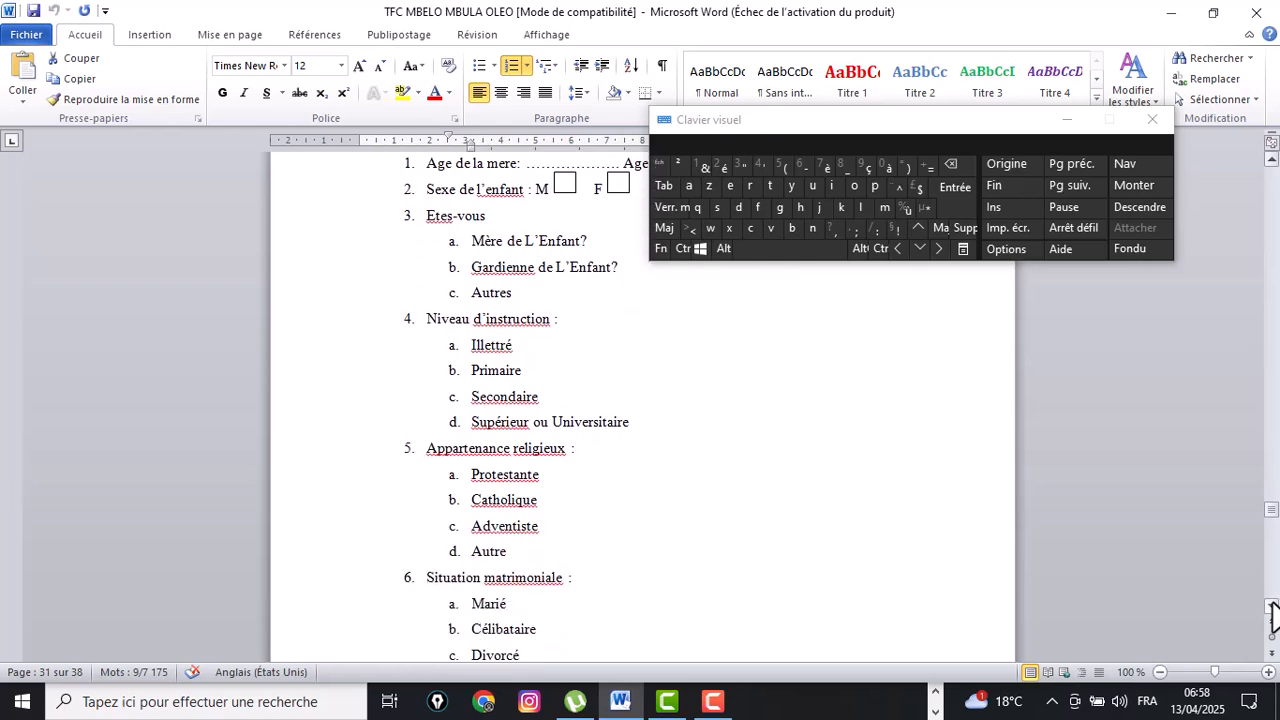
pyautogui.click(1272, 606)
pyautogui.click(1272, 606)
pyautogui.click(1272, 606)
pyautogui.click(1272, 606)
pyautogui.click(1272, 606)
pyautogui.click(1272, 606)
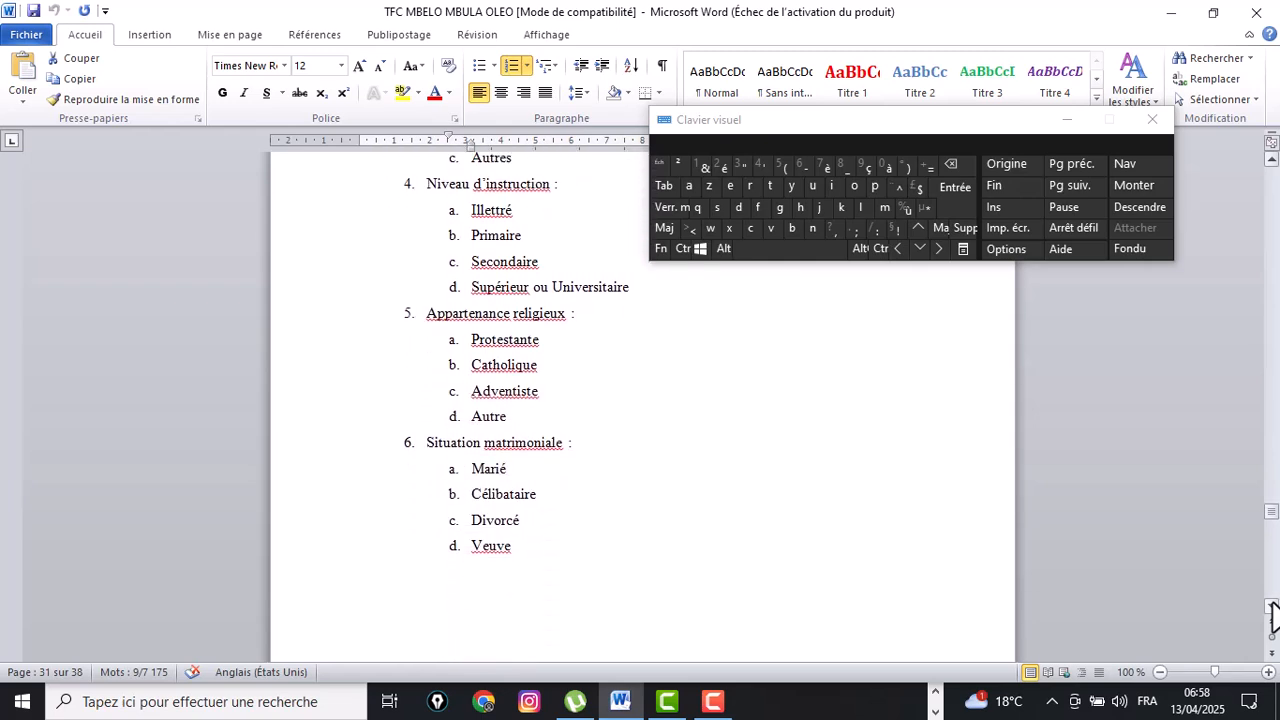
pyautogui.click(1272, 606)
pyautogui.click(1272, 606)
pyautogui.click(1272, 606)
pyautogui.click(1272, 606)
pyautogui.click(1272, 606)
pyautogui.click(1272, 606)
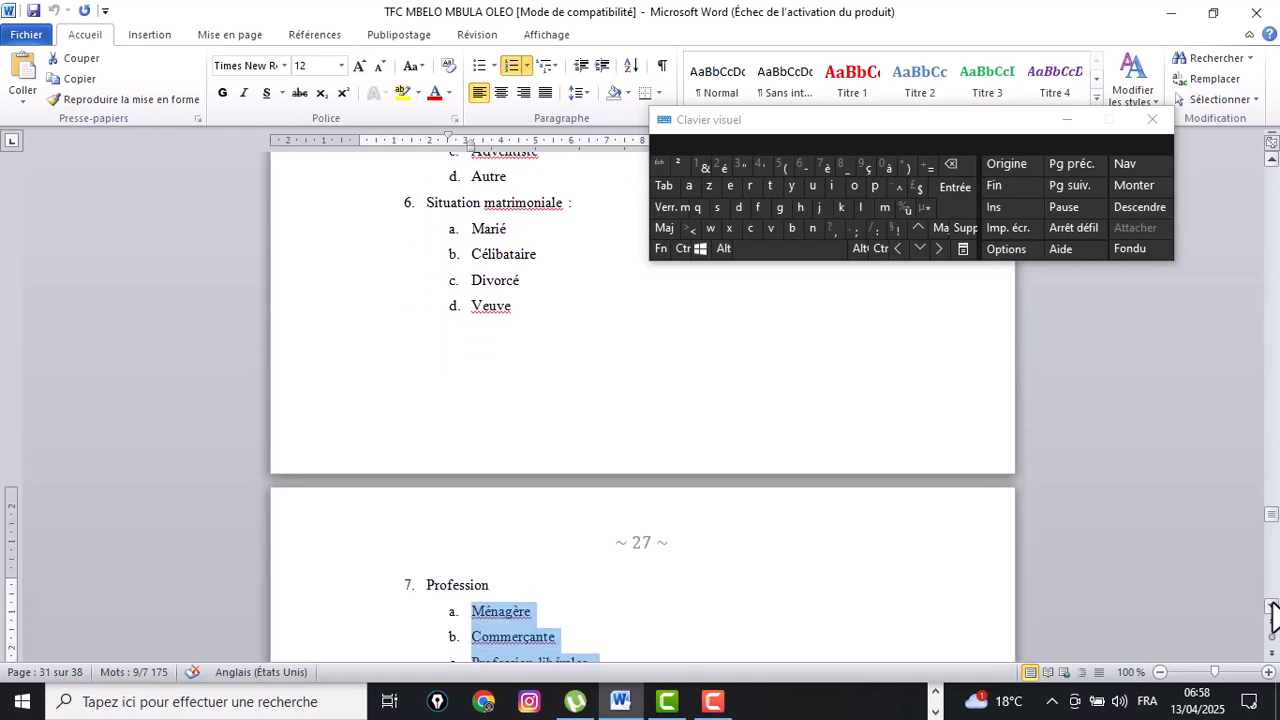
pyautogui.click(1272, 606)
pyautogui.click(1272, 606)
pyautogui.click(1272, 606)
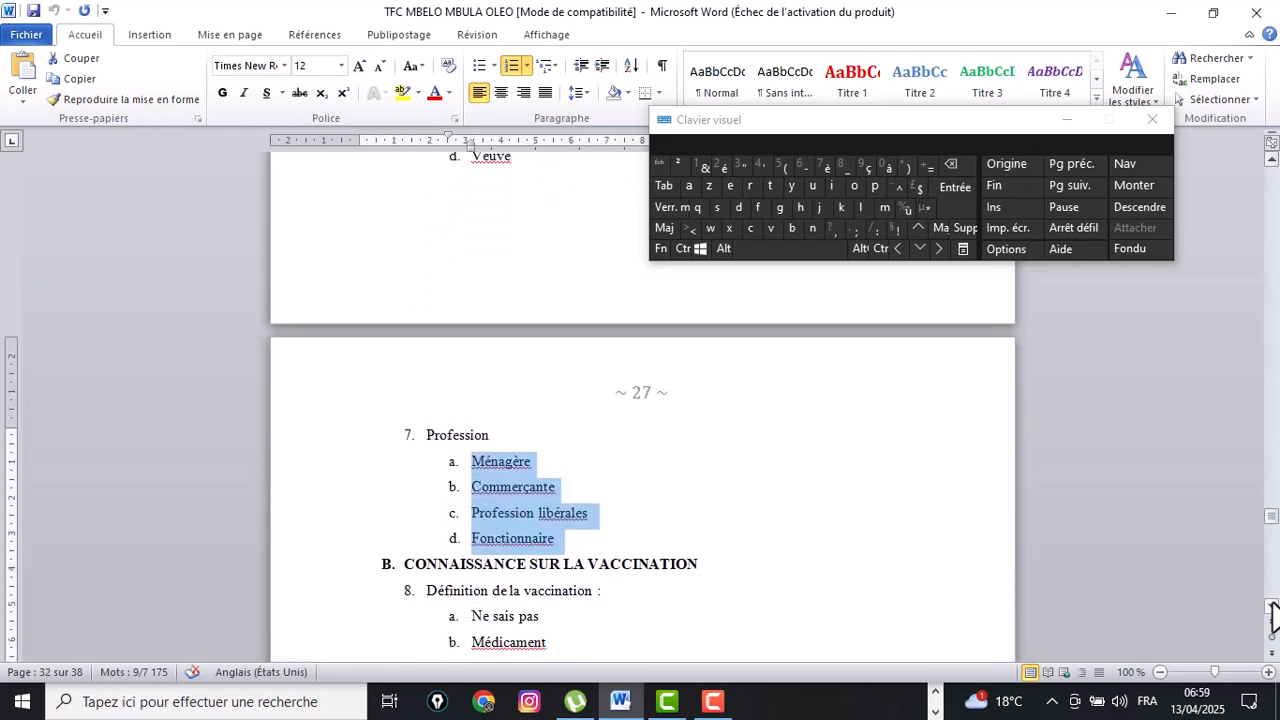
pyautogui.click(1272, 606)
pyautogui.click(1272, 606)
pyautogui.click(1272, 606)
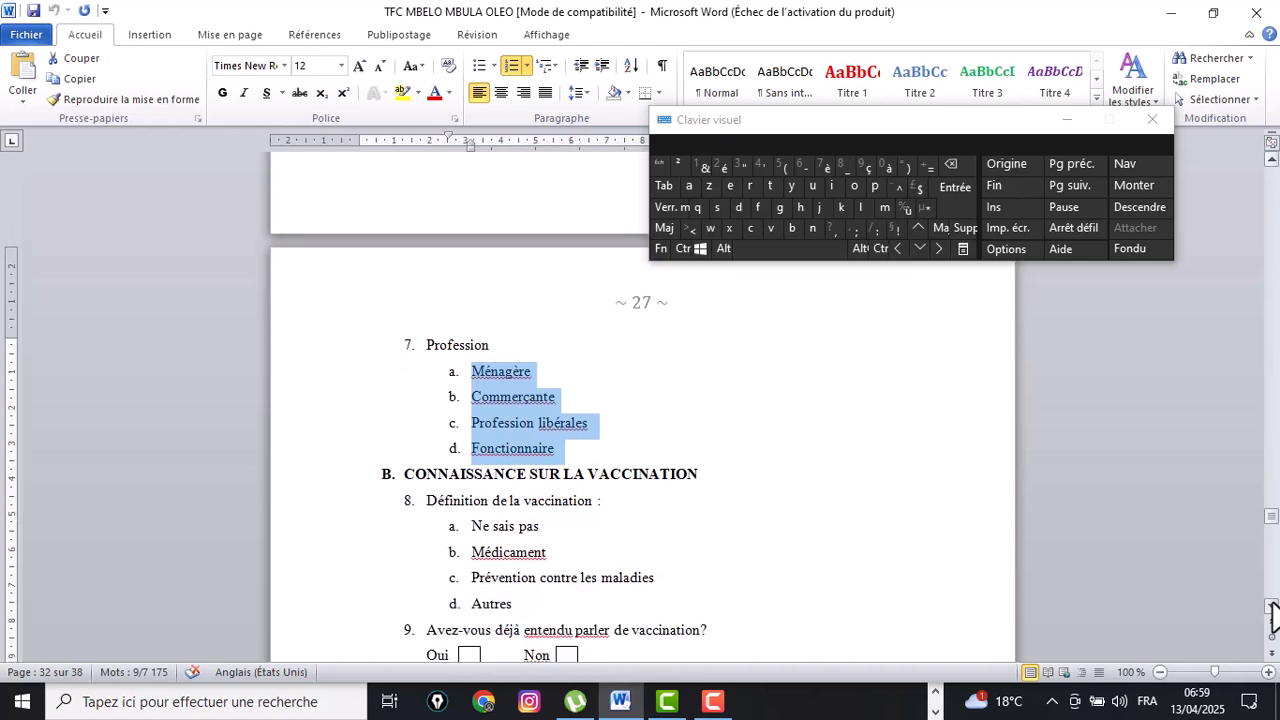
# Return to the KoboToolbox form and check its questions from the section A heading down to "7. Profession"
pyautogui.click(937, 710)
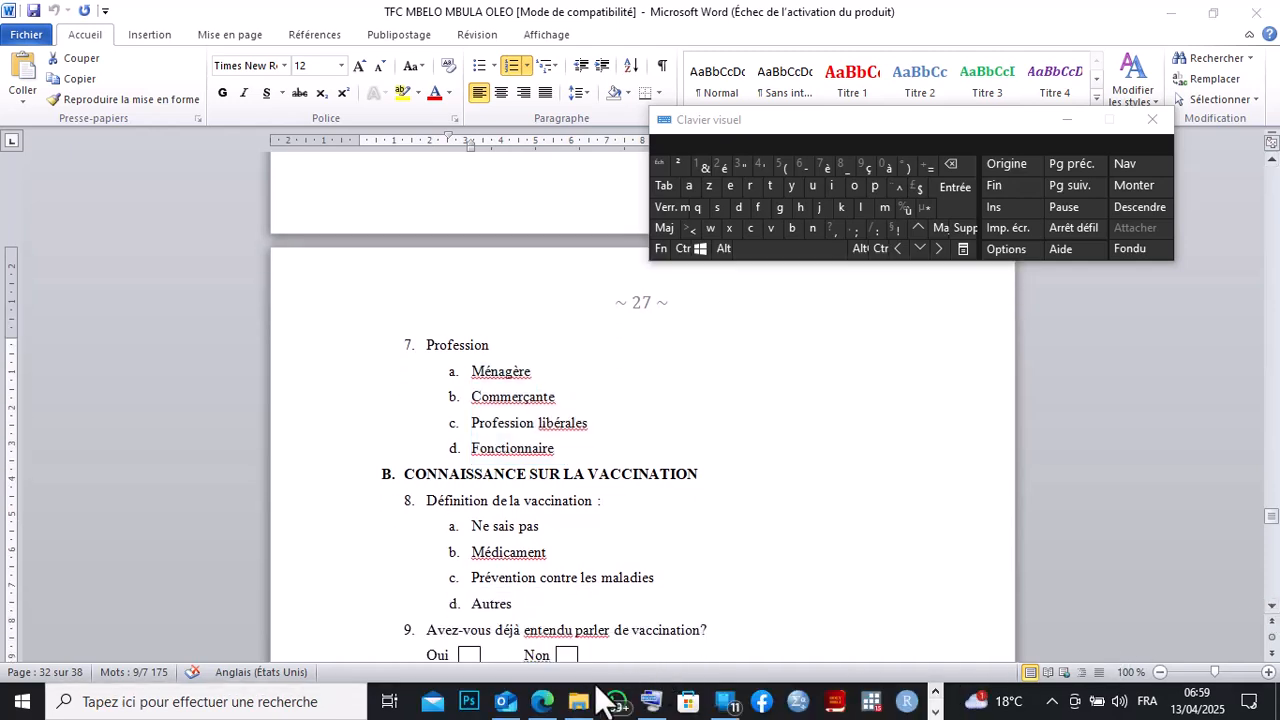
pyautogui.click(542, 701)
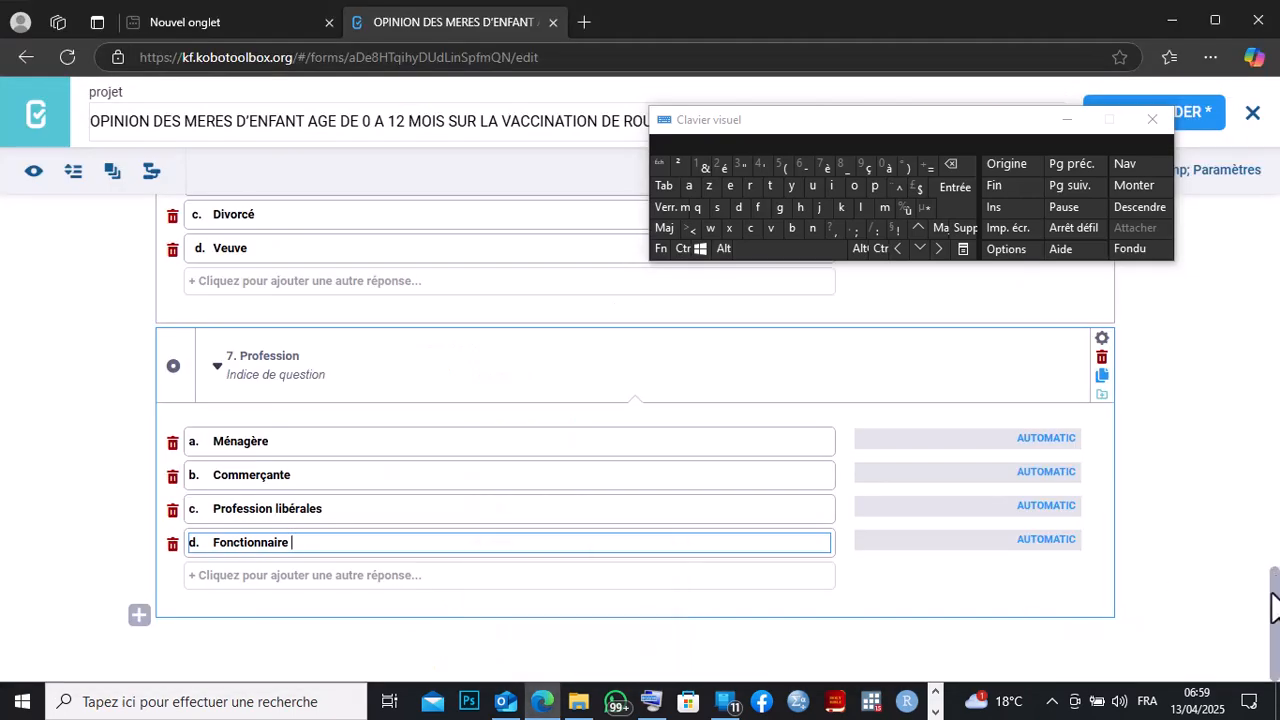
pyautogui.moveTo(1271, 600); pyautogui.dragTo(1179, 214)
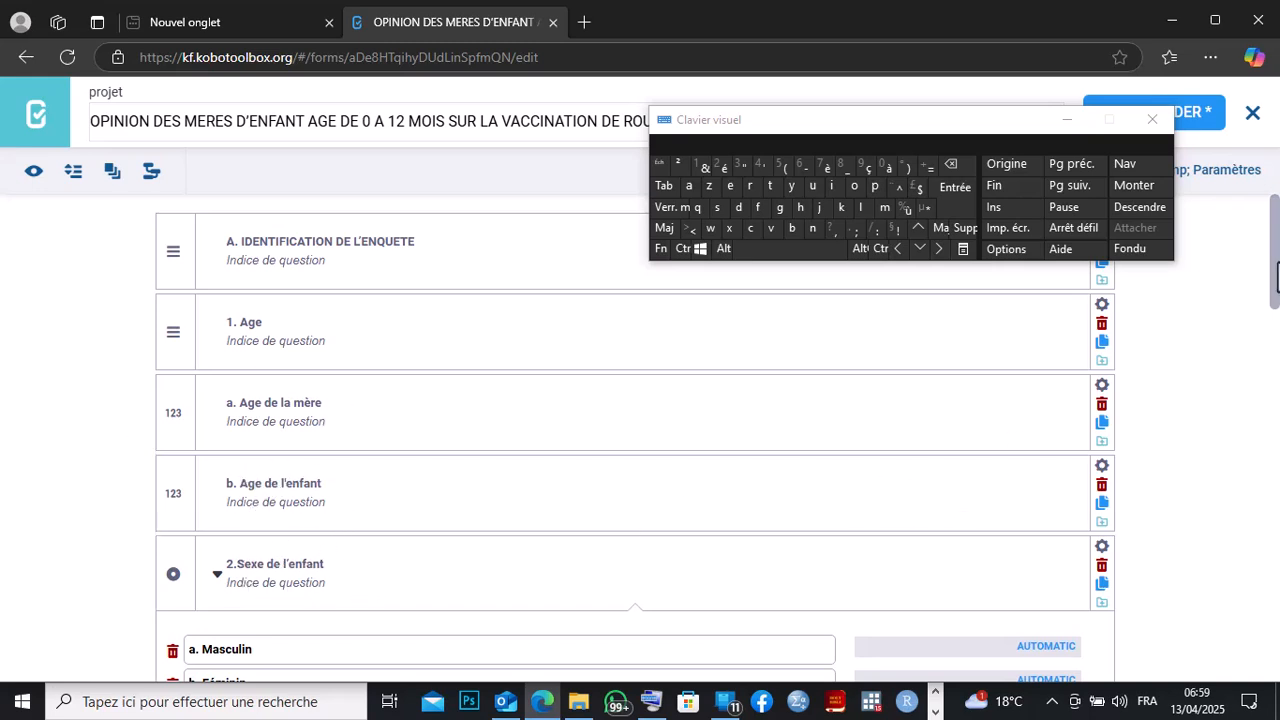
pyautogui.moveTo(1275, 280); pyautogui.dragTo(1277, 368)
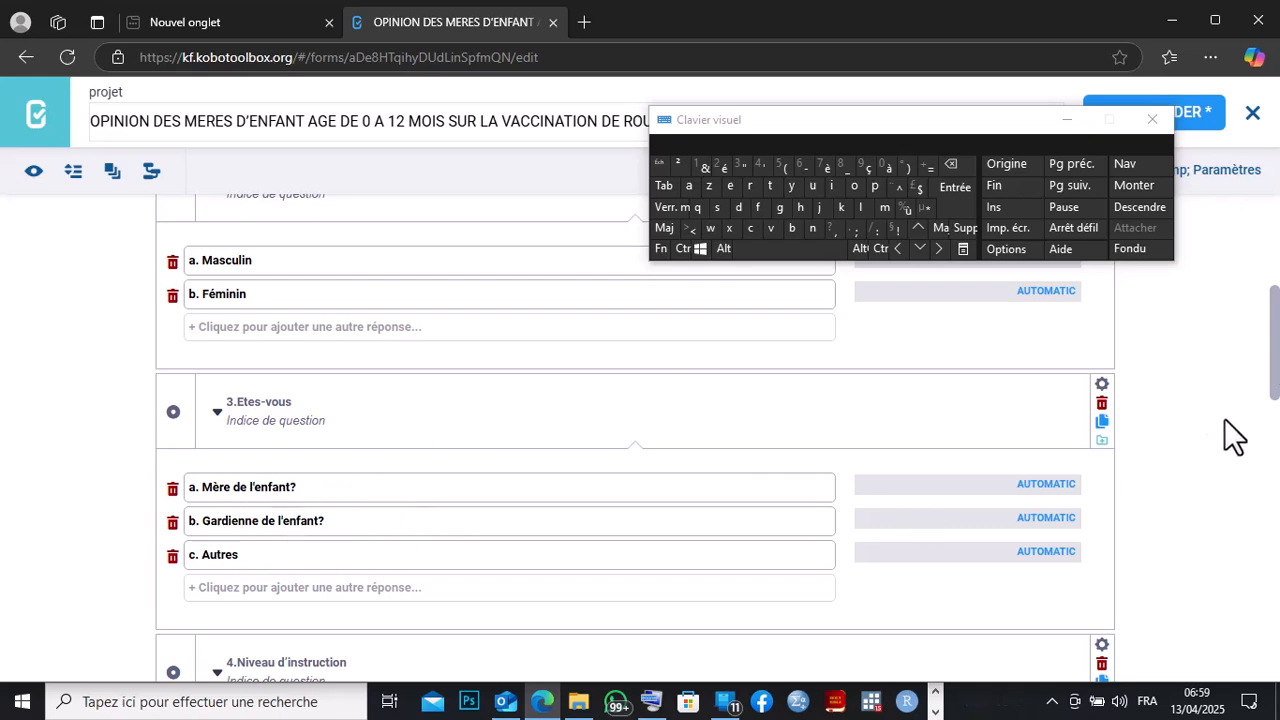
pyautogui.moveTo(1274, 345); pyautogui.dragTo(1277, 428)
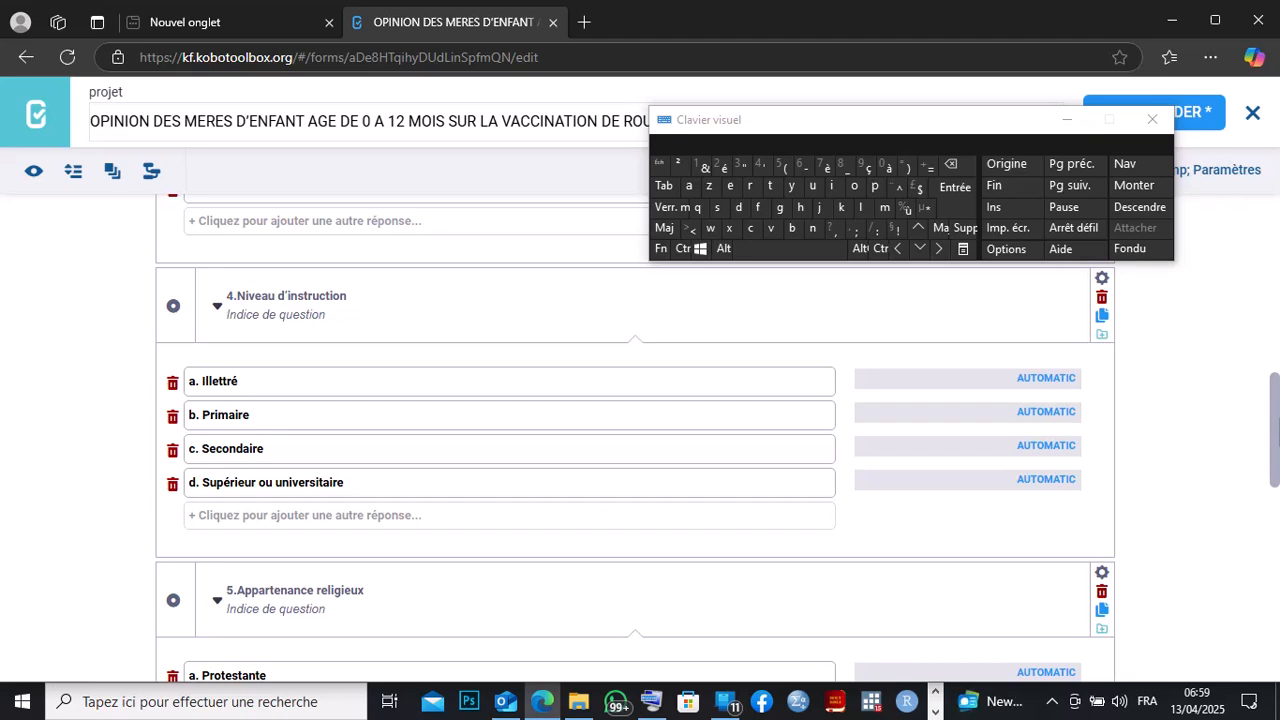
pyautogui.moveTo(1277, 430); pyautogui.dragTo(1278, 648)
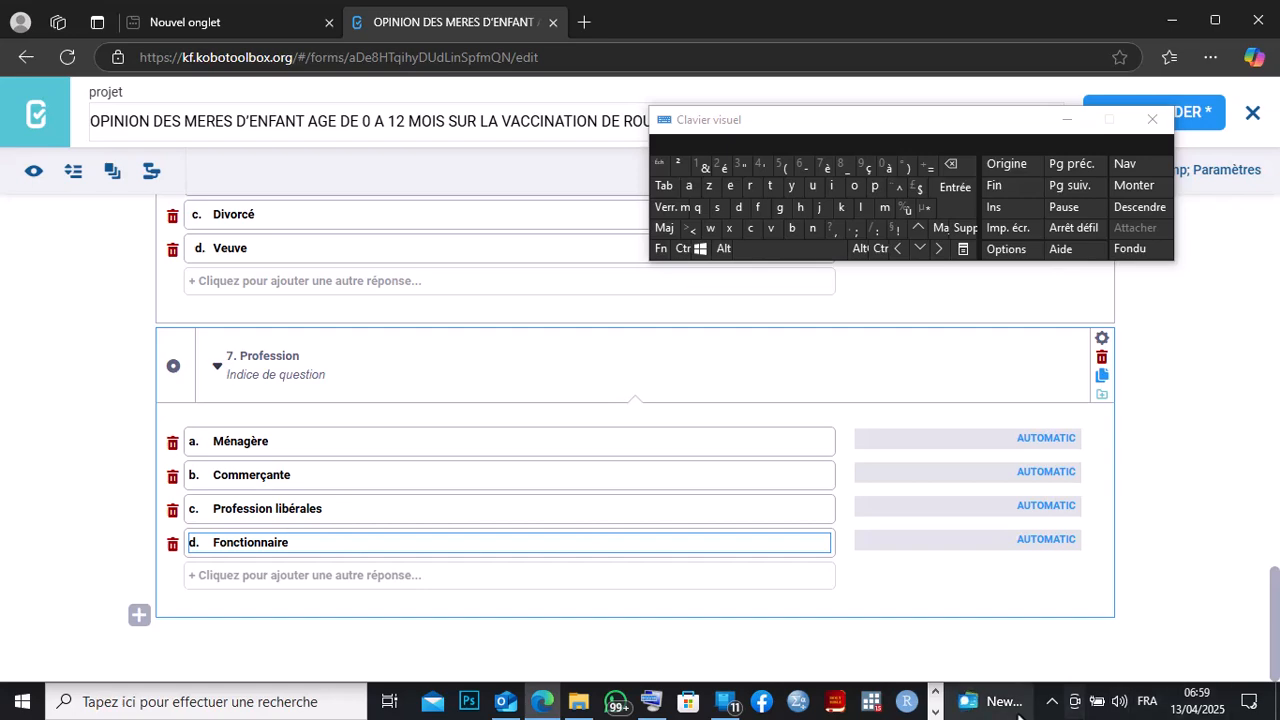
# Switch to the Word questionnaire and place the cursor at the end of the section B heading "CONNAISSANCE SUR LA VACCINATION"
pyautogui.click(936, 713)
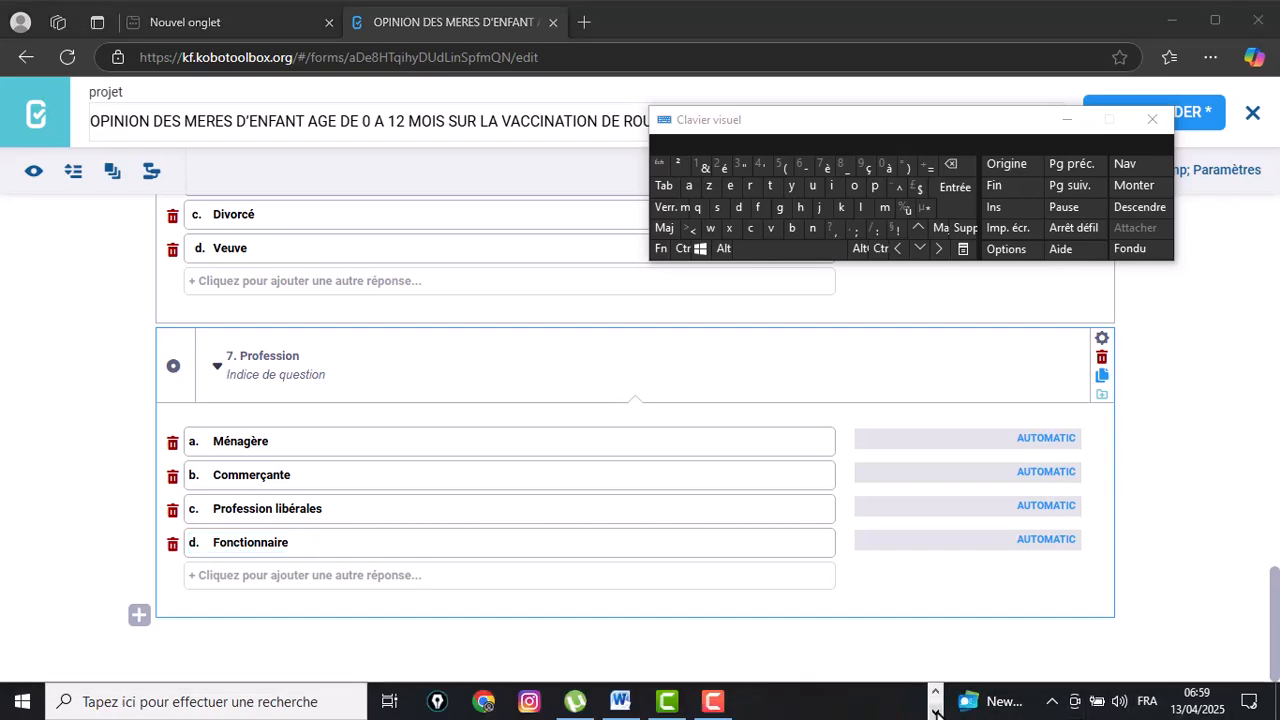
pyautogui.click(620, 701)
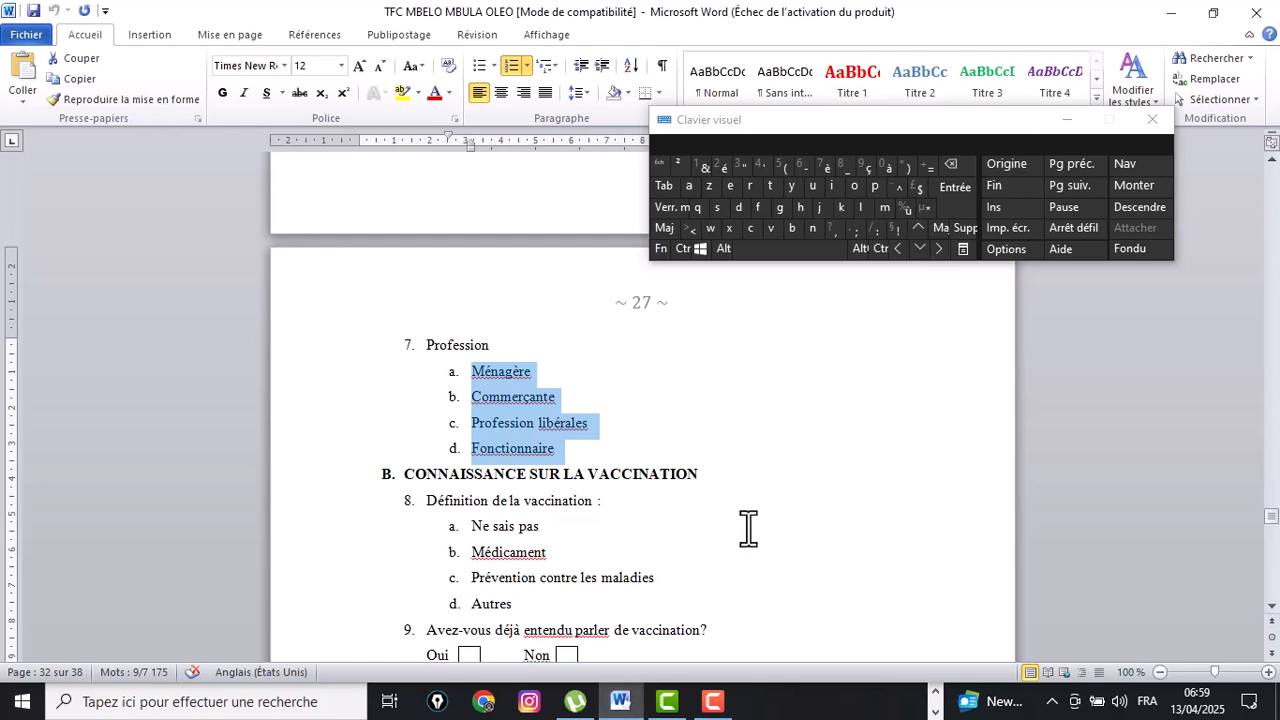
pyautogui.click(757, 472)
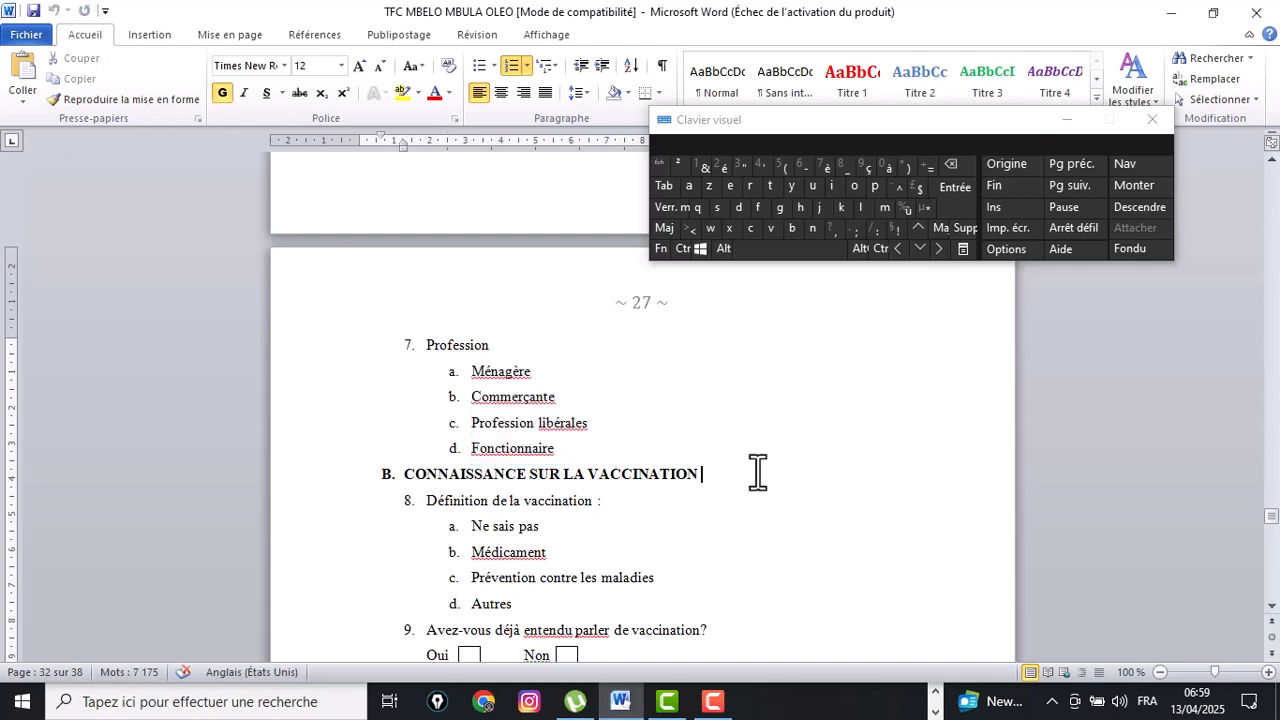